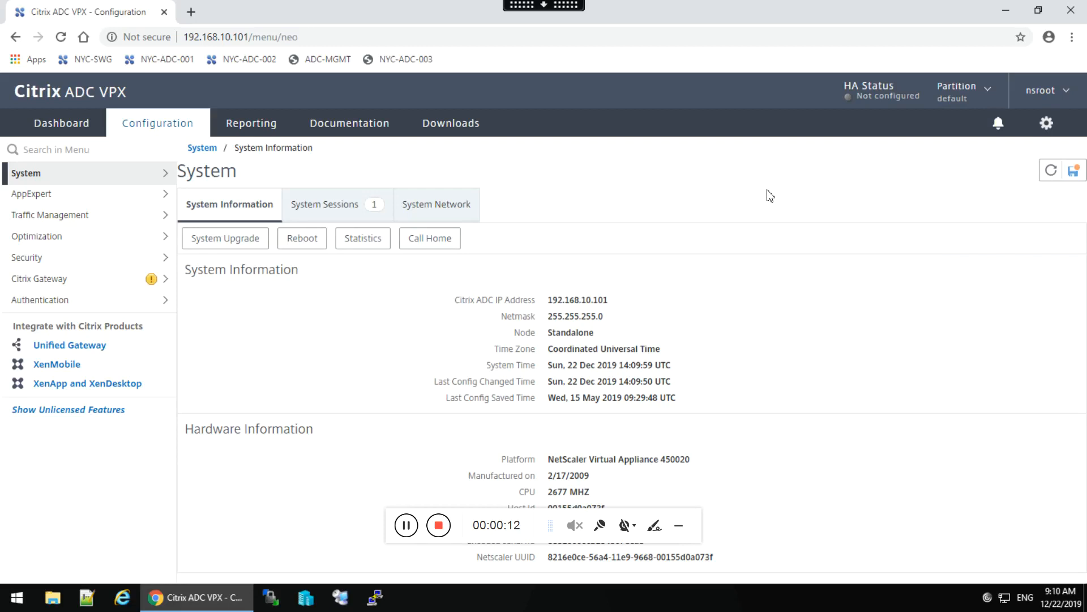
Expand the System section in the left navigation and scroll down to reach Network.
click(90, 179)
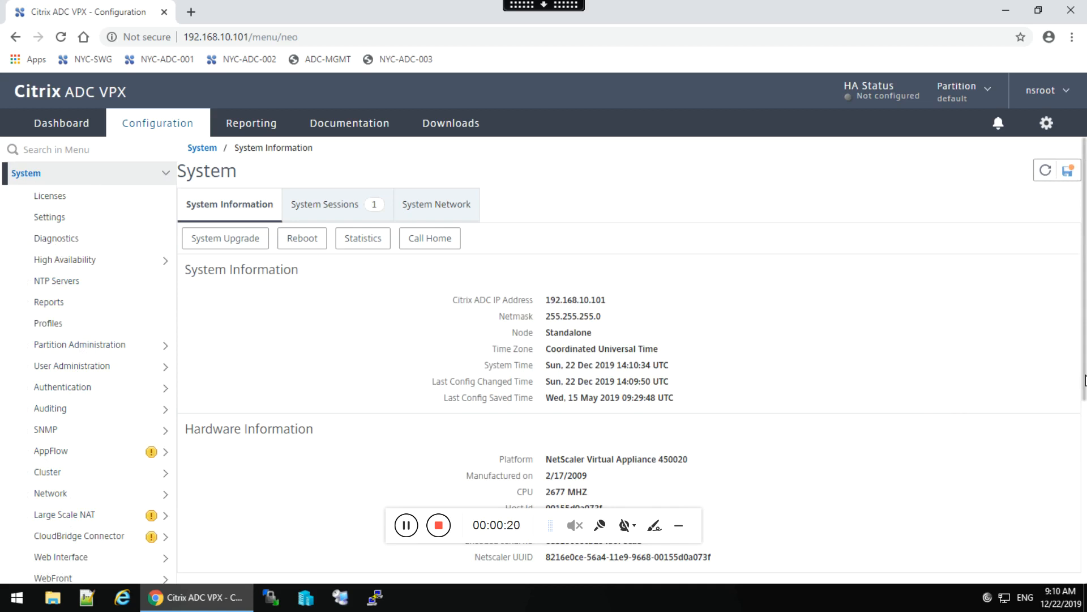
scroll(1085, 424, down, 3)
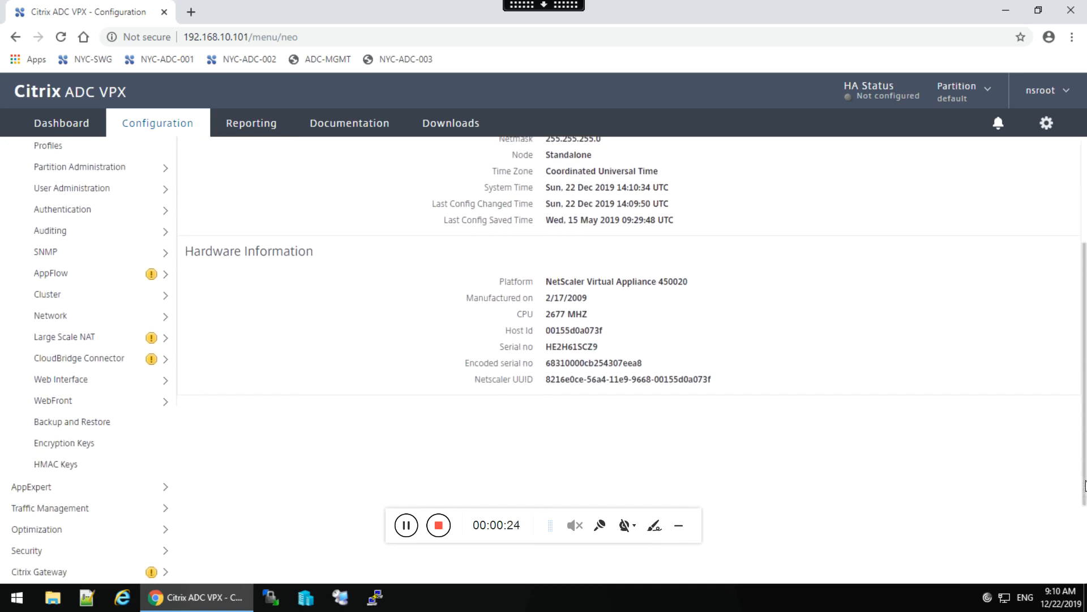
drag(1086, 479, 1086, 466)
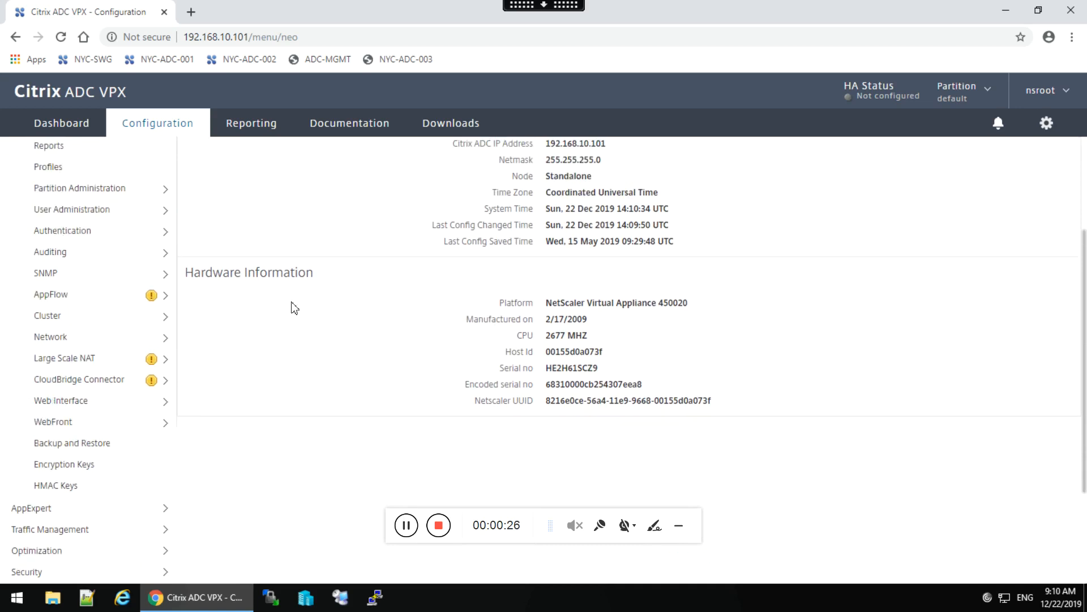
Open Network > Interfaces to list interfaces 0/1, 1/1 and LO/1, all enabled and UP.
click(59, 337)
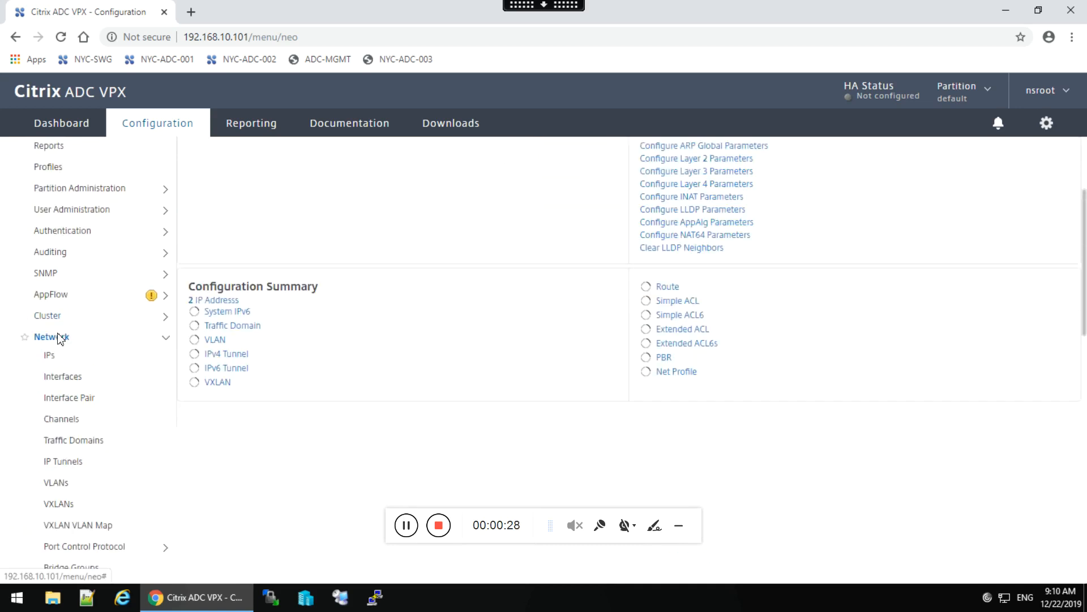
click(60, 379)
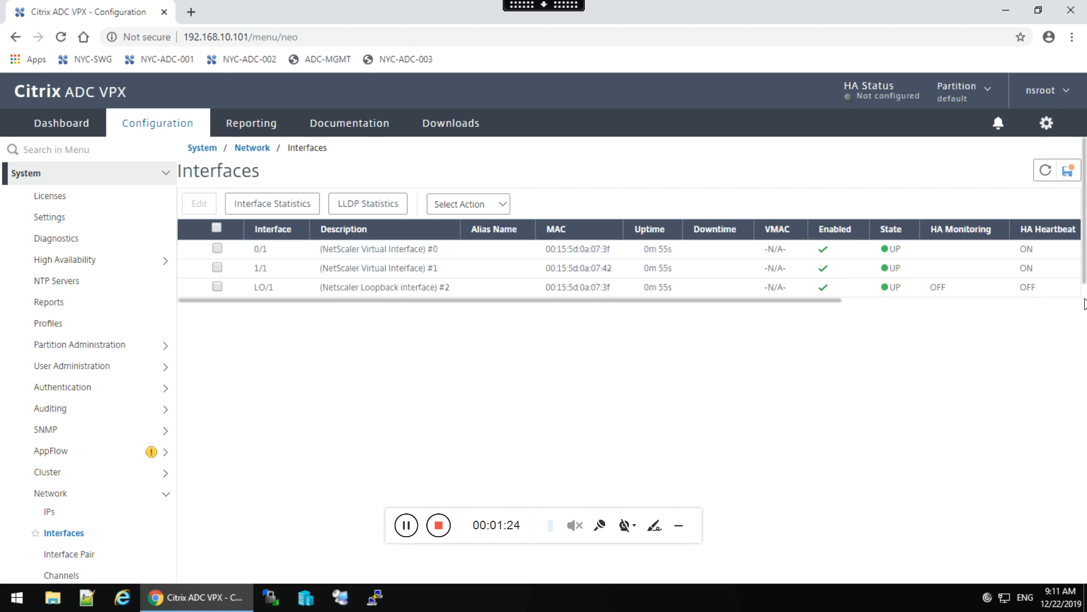
drag(1084, 276, 1022, 332)
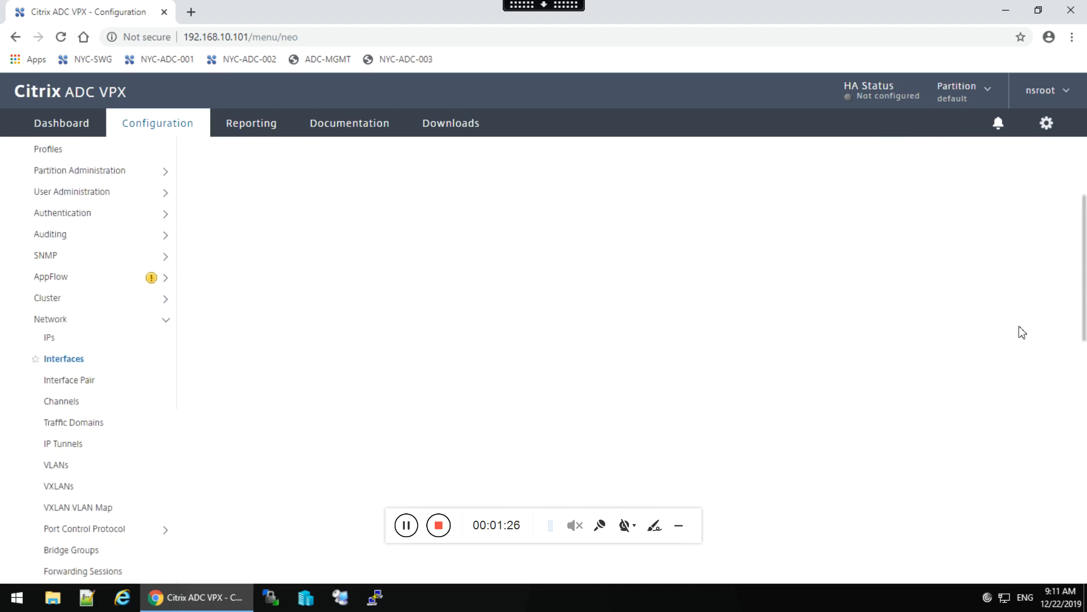
Review the VLAN list, then open the IPs list showing 192.168.10.101 and 192.168.10.111.
click(58, 466)
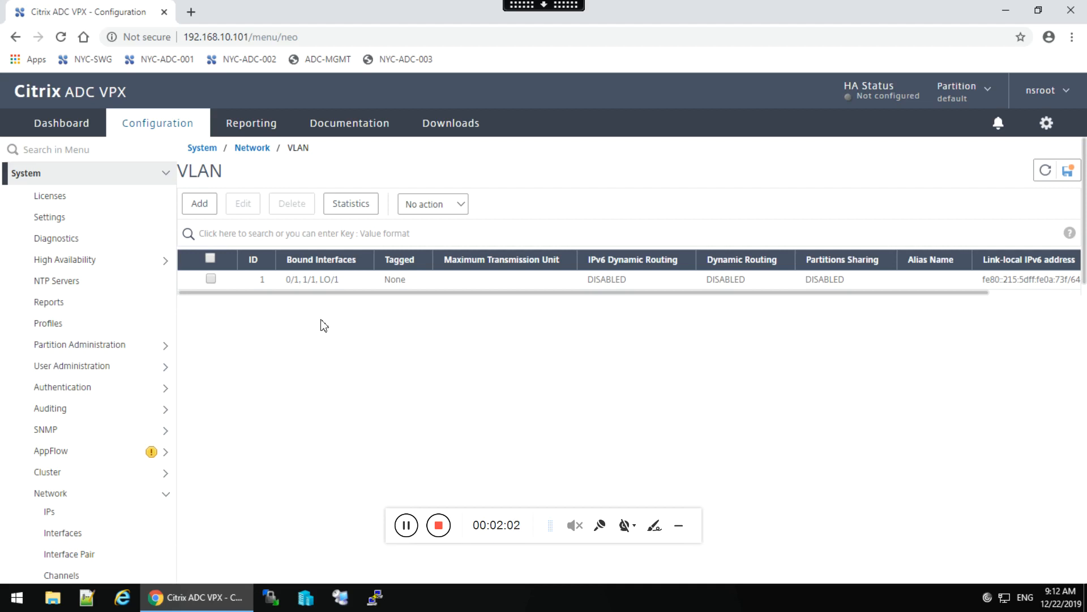
click(49, 512)
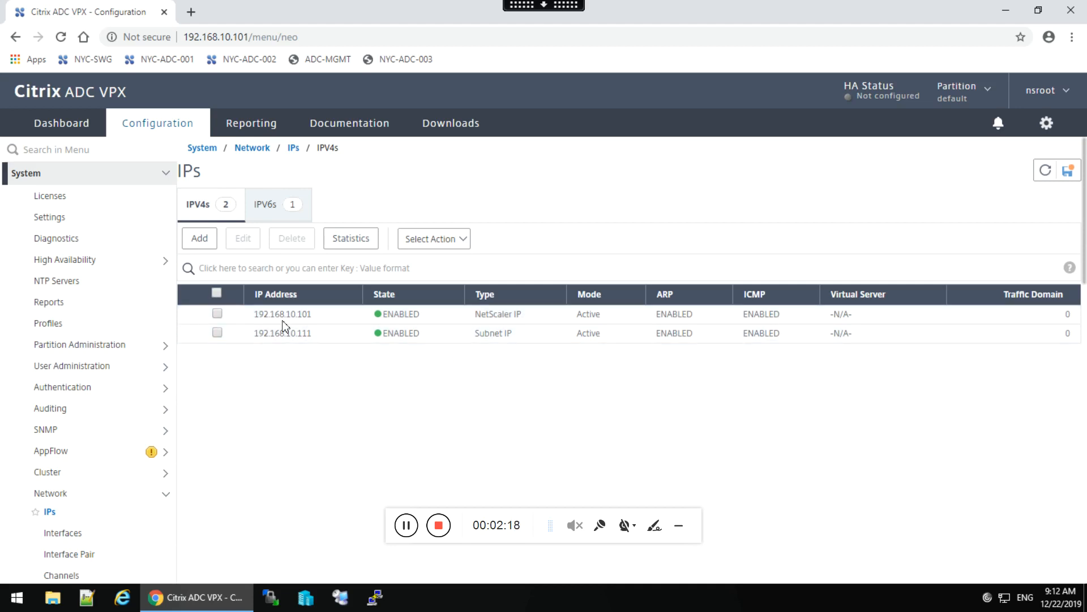
Create Virtual IP 172.21.10.101, netmask 255.255.255.0, with Management Access turned off.
click(199, 243)
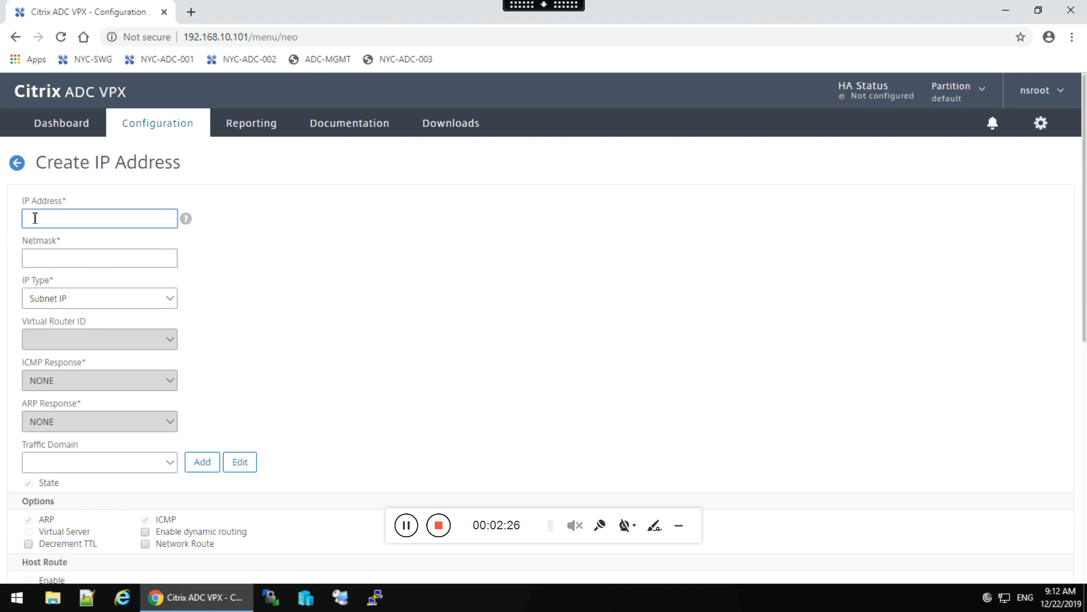
text(172.21.10.101)
click(44, 257)
text(2)
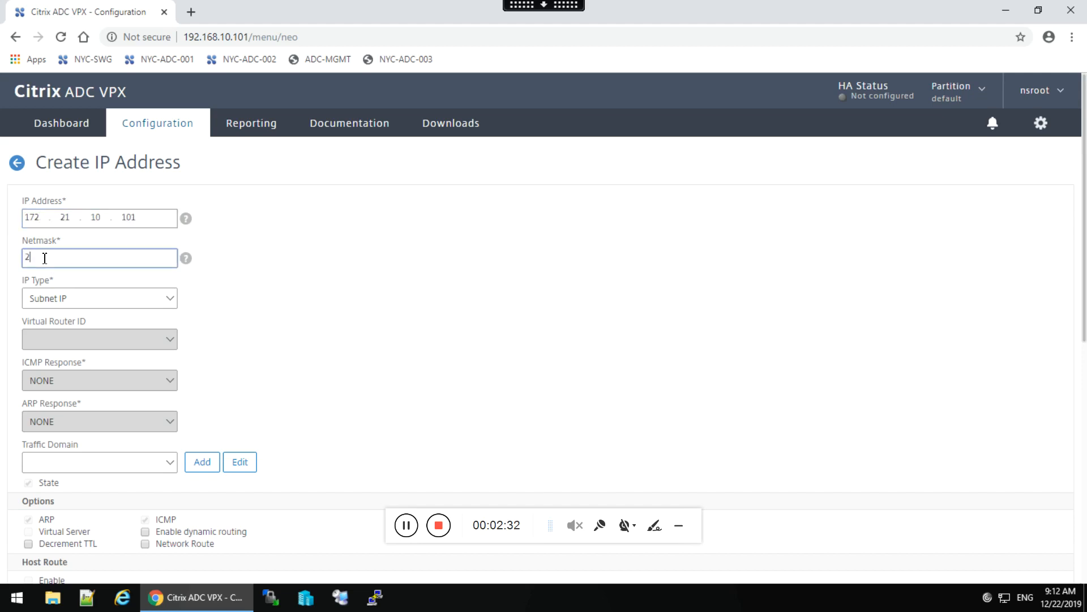
text(55.255.255.0)
click(170, 299)
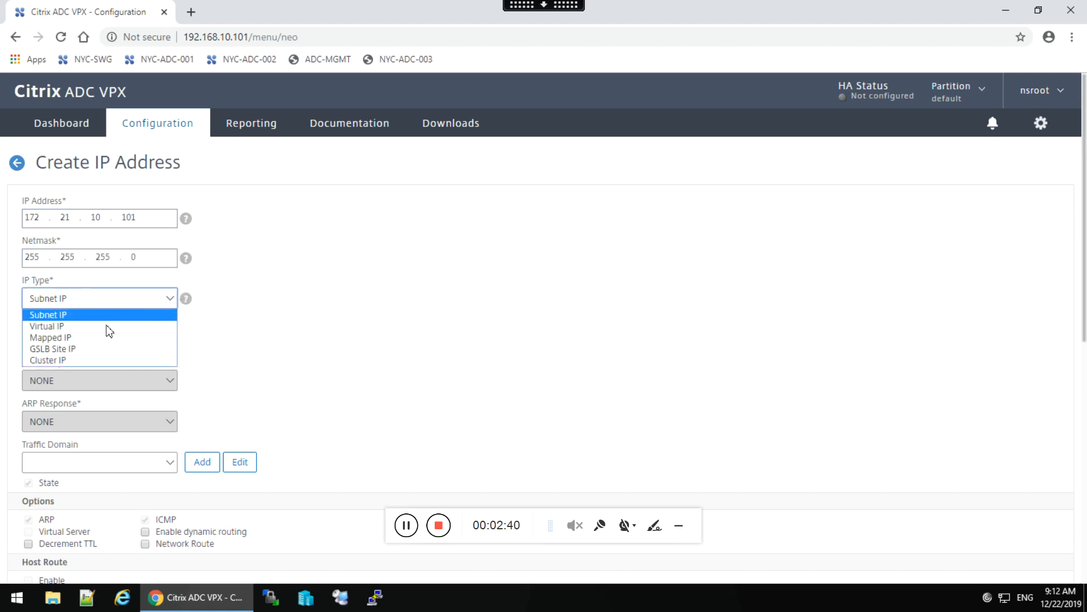
click(82, 327)
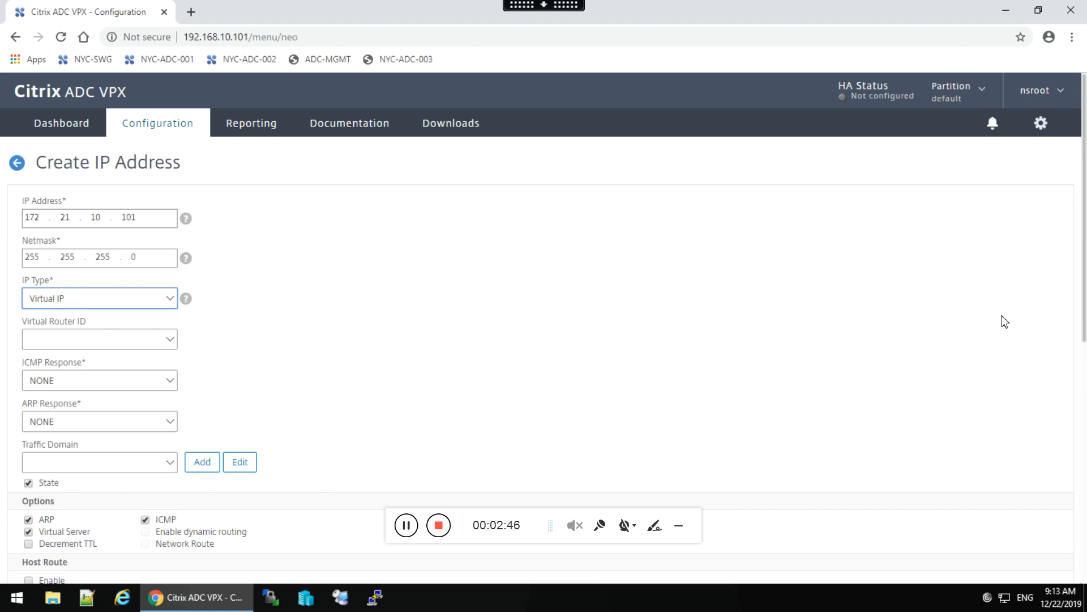
drag(1084, 296, 1086, 568)
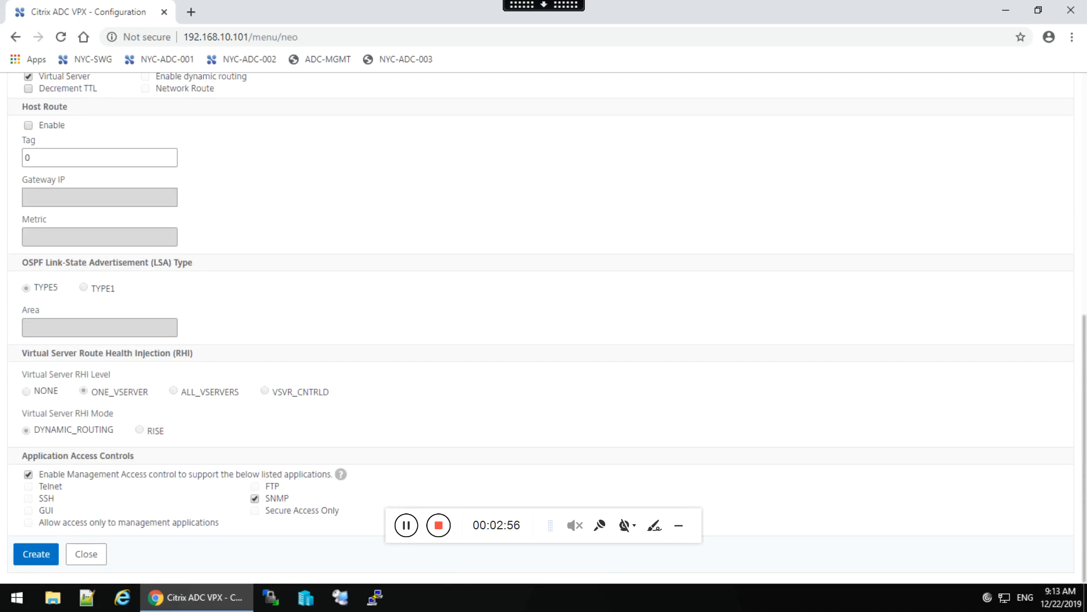
click(29, 475)
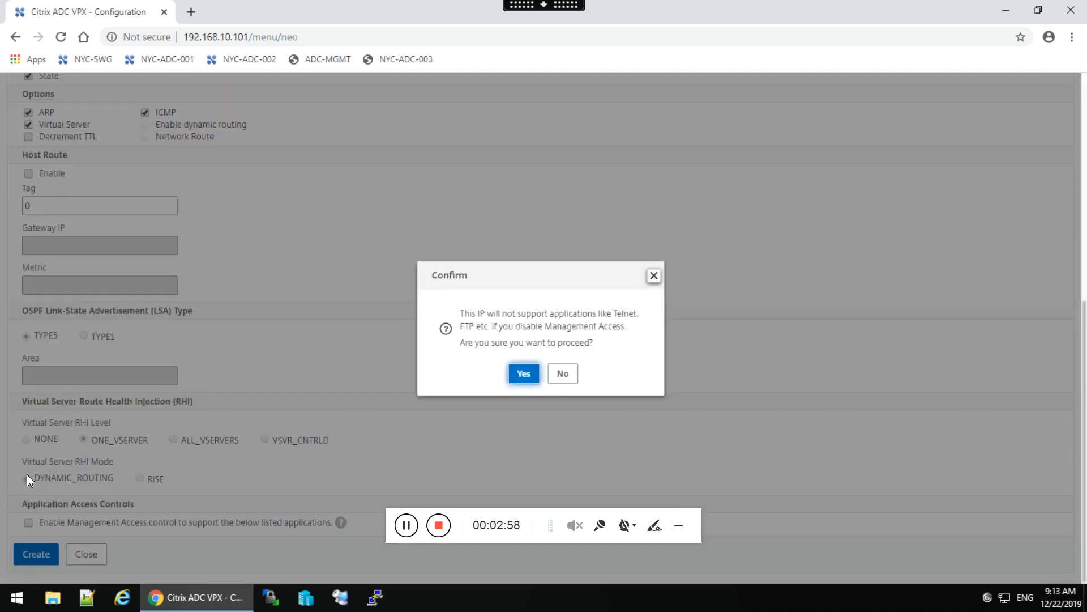
click(530, 375)
click(44, 557)
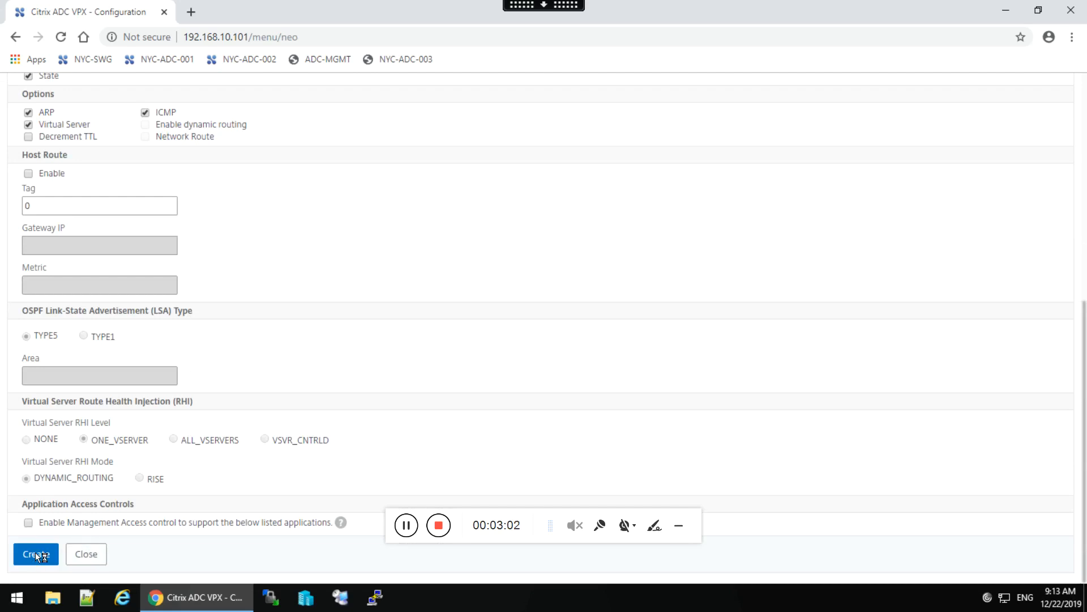
mouse_move(346, 318)
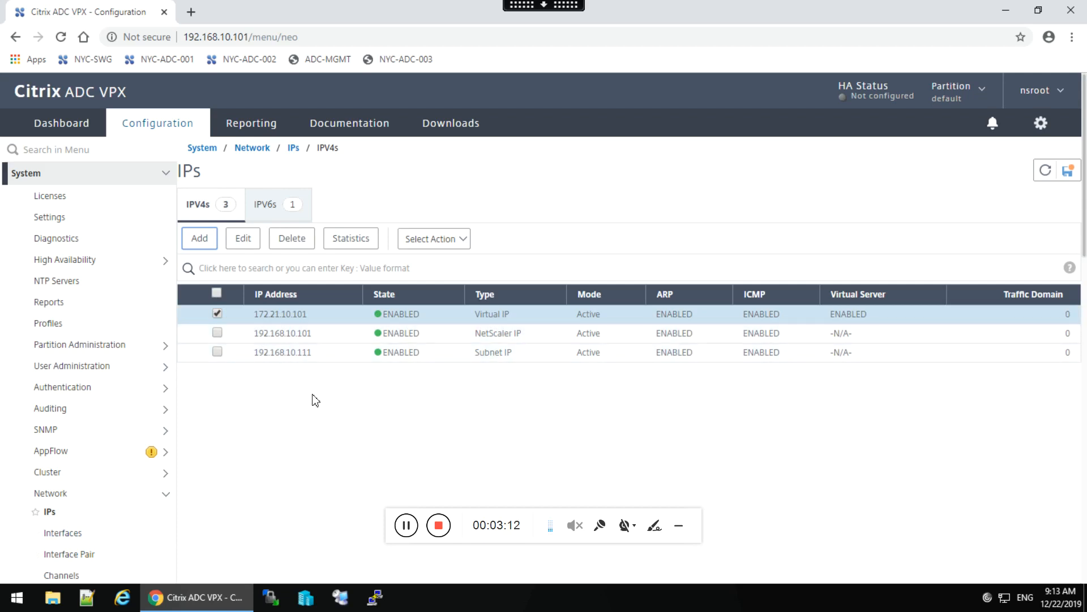
Deselect the 172.21.10.101 row and switch to the VLAN list, which holds only VLAN 1.
click(217, 313)
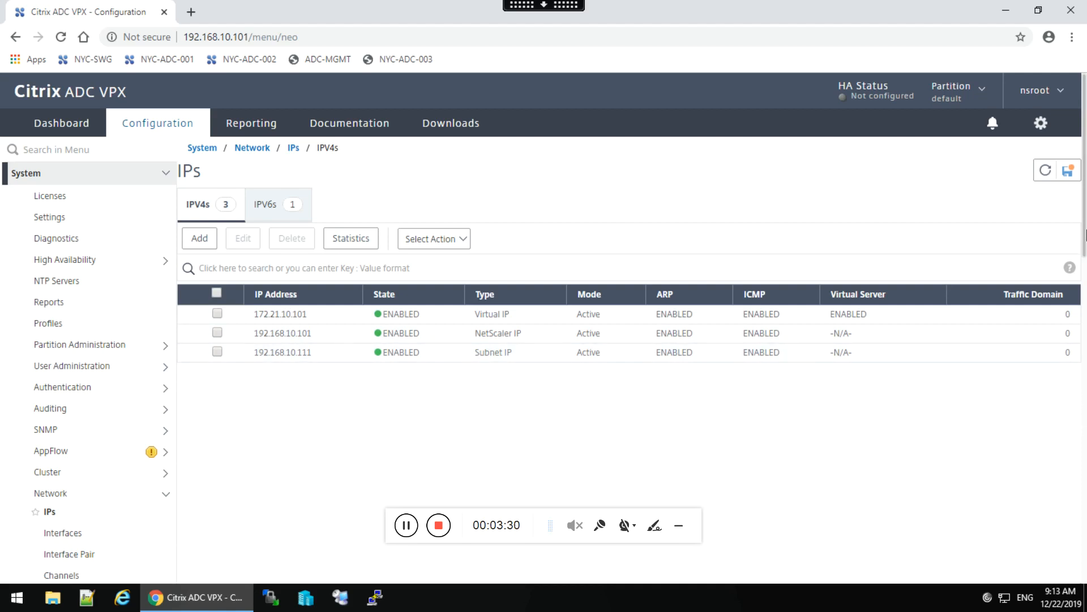
drag(1086, 234, 1085, 300)
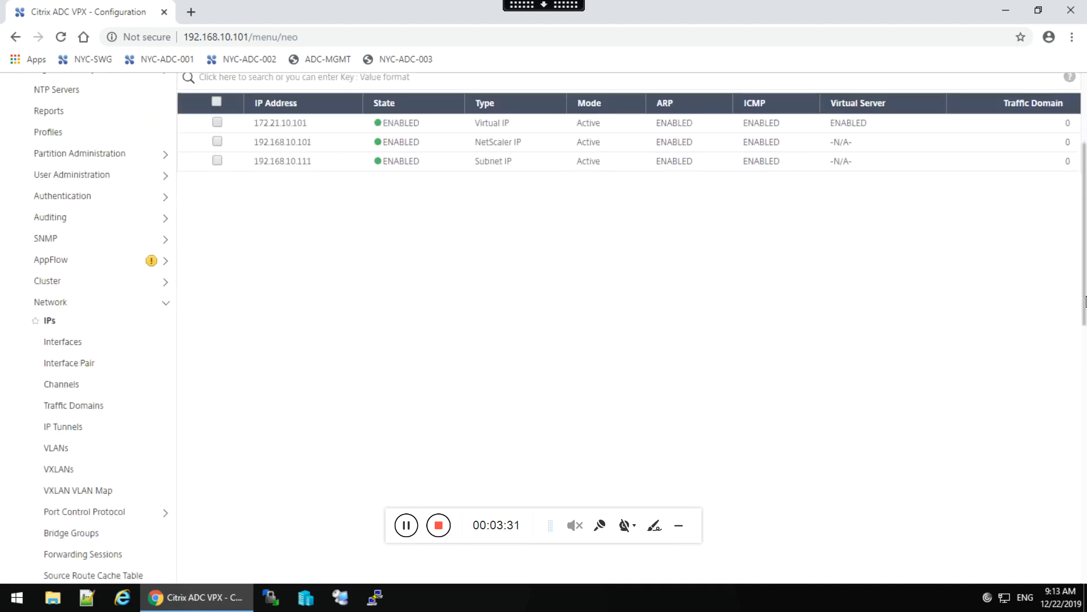
click(63, 450)
scroll(63, 455, down, 2)
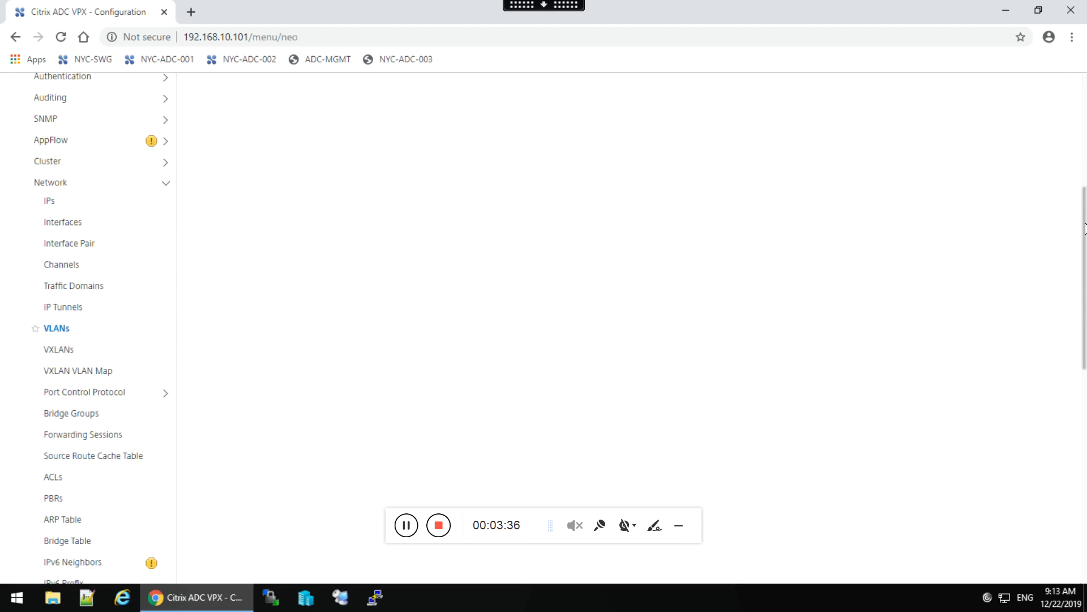
drag(1086, 181, 1086, 71)
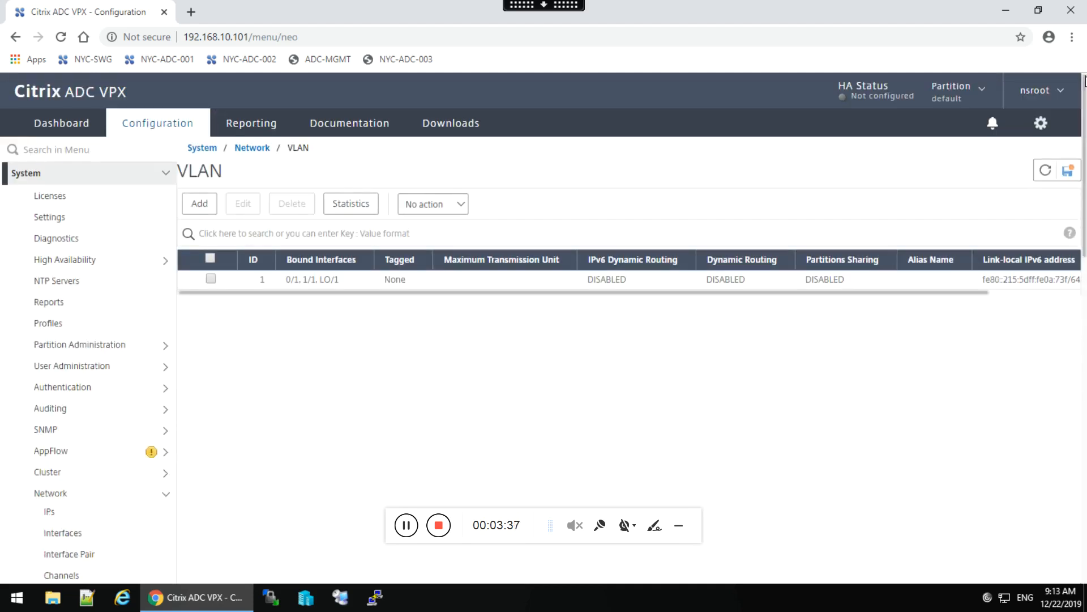
Create VLAN ID 2 with interface 1/1 and IP 172.21.10.101 bound to it.
click(198, 205)
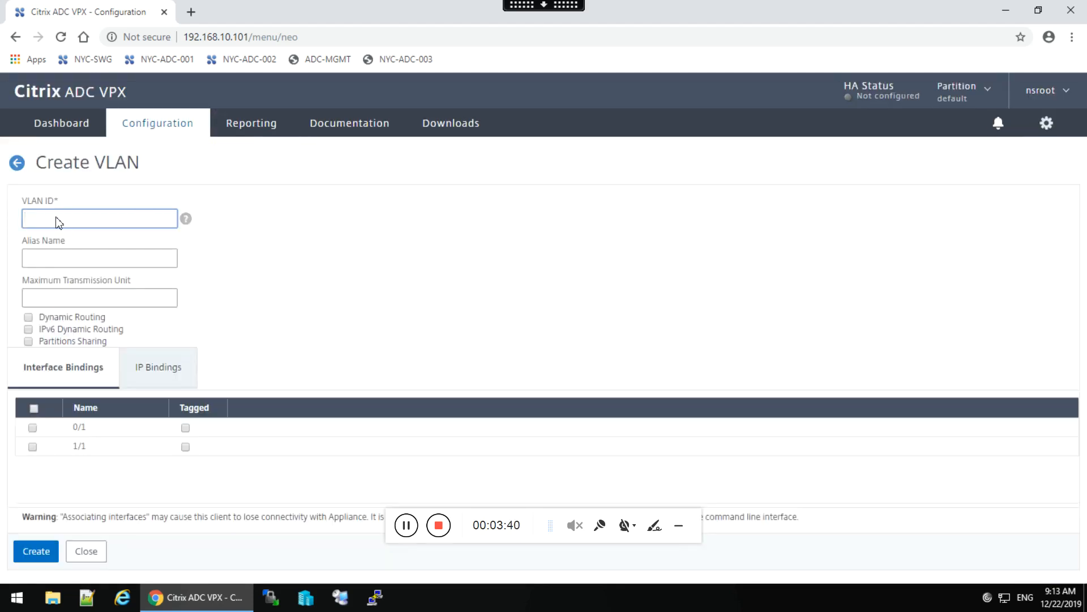
text(2)
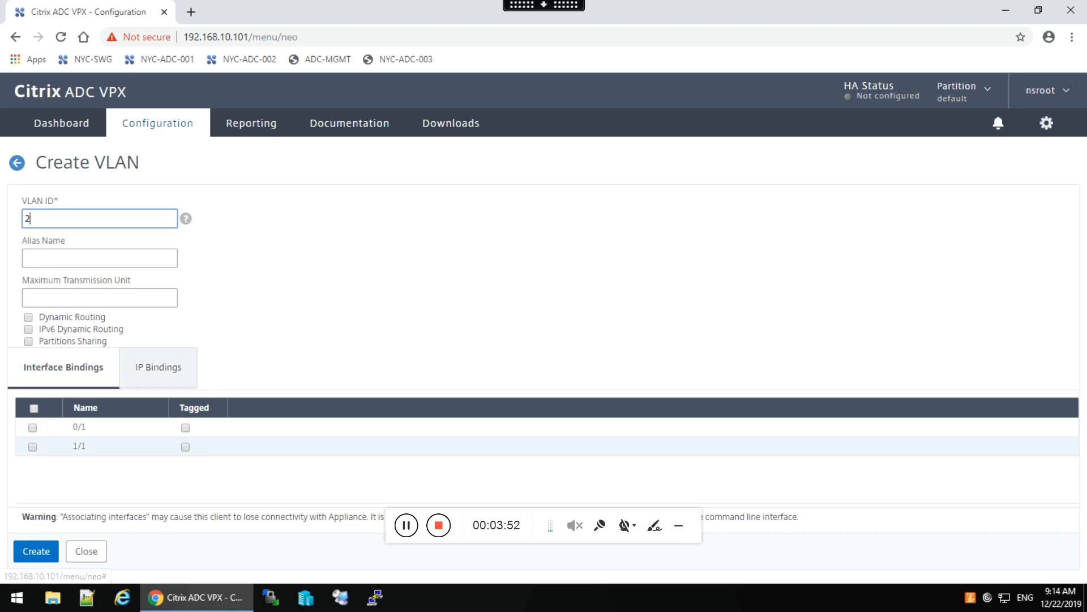
click(33, 446)
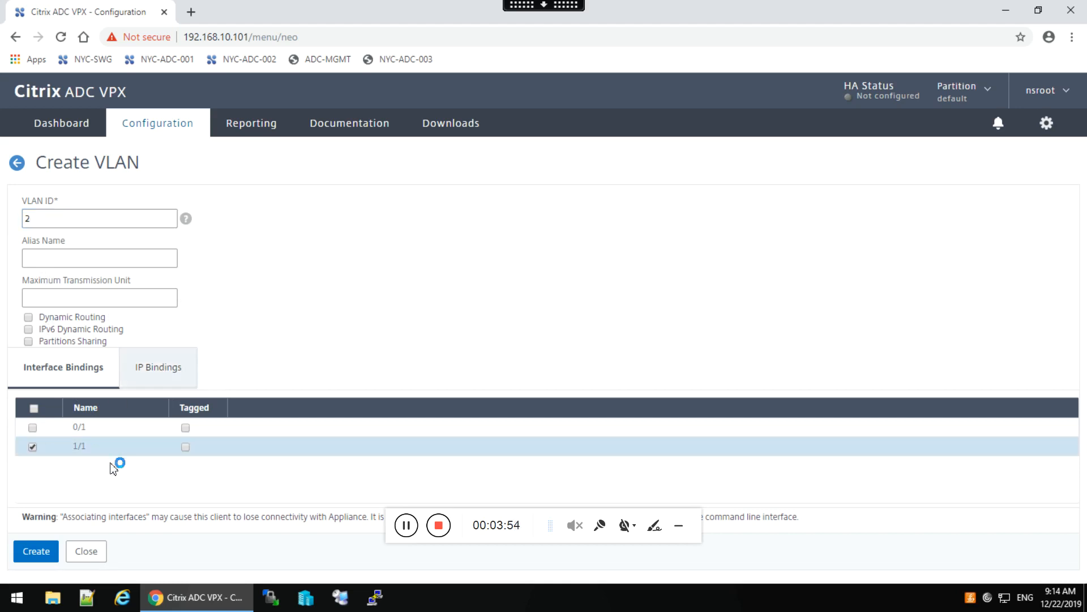
click(162, 369)
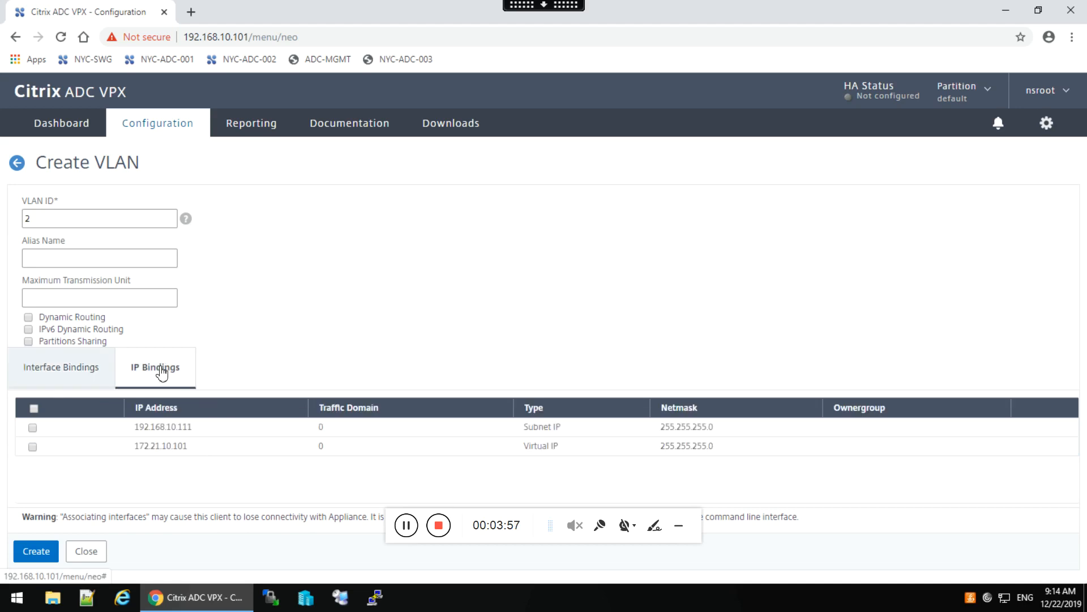
click(33, 447)
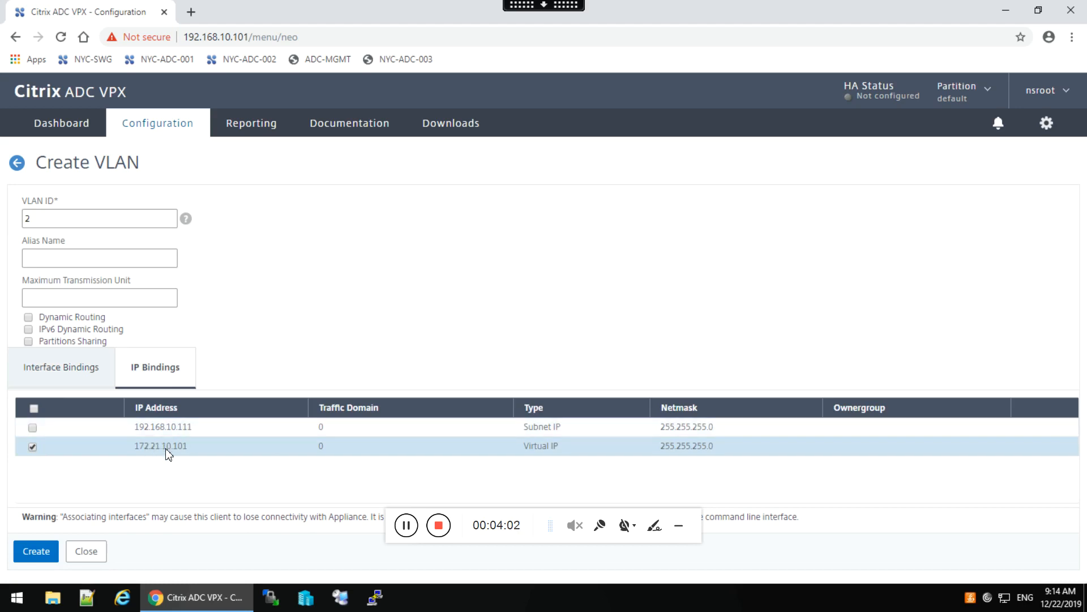
click(37, 554)
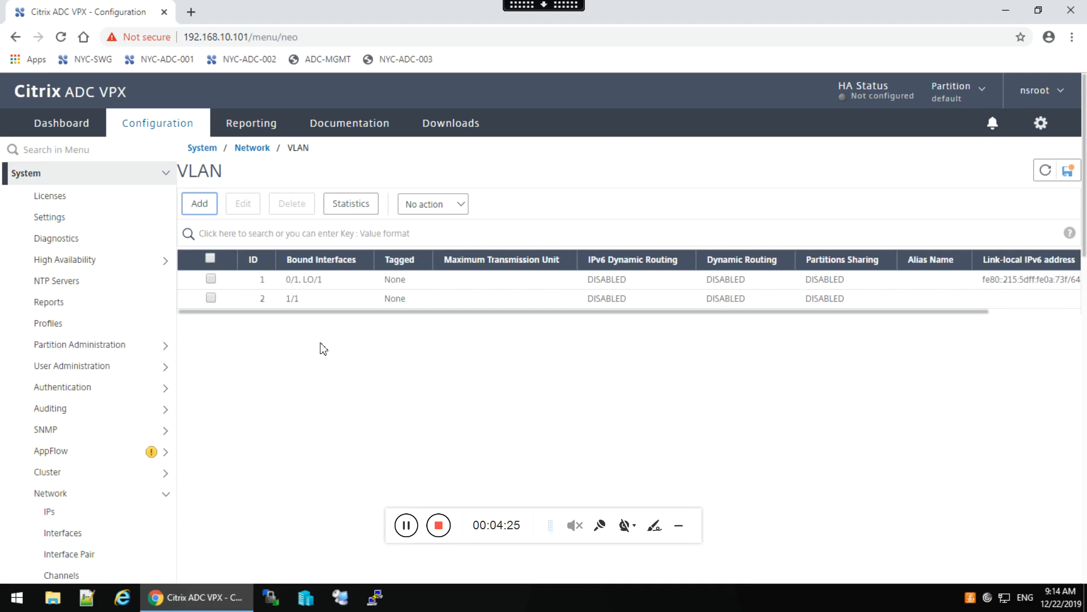
Go through System Settings to Configure Modes, where Layer 3 Mode and Use Subnet IP are enabled.
click(78, 496)
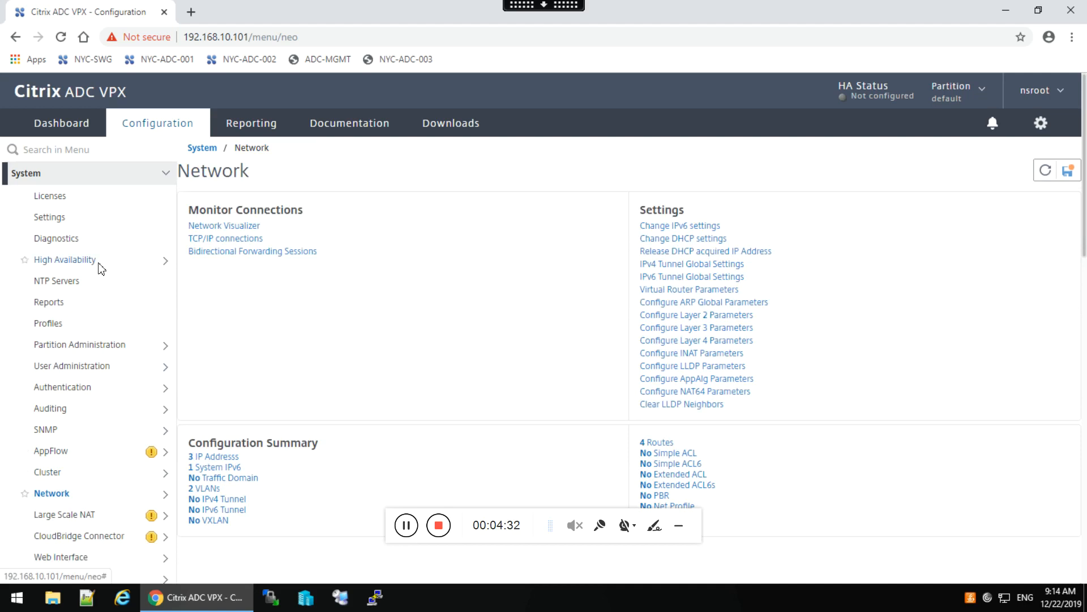
click(57, 219)
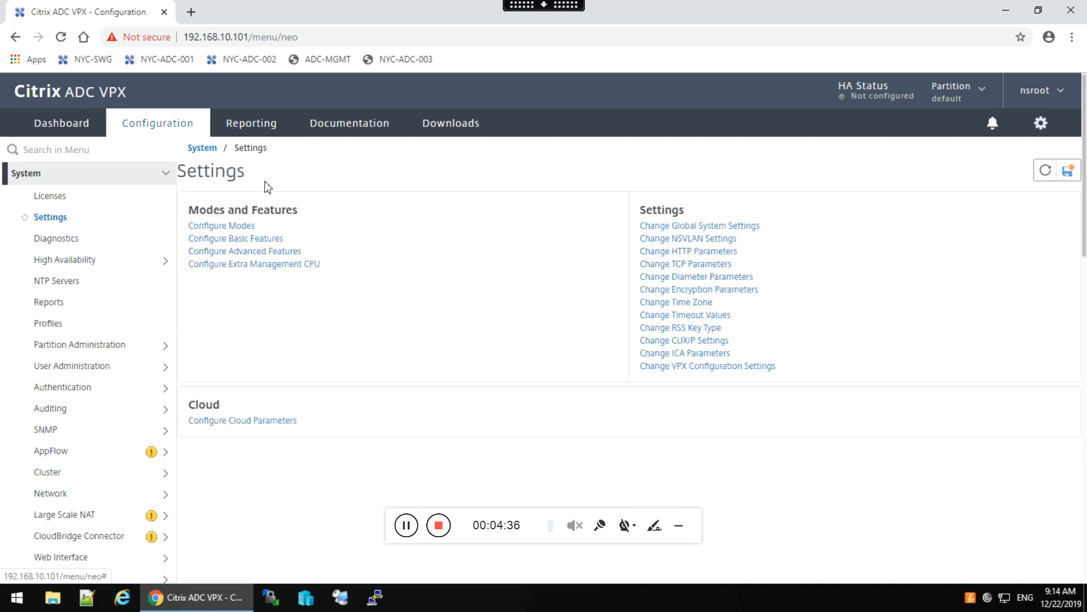
click(219, 227)
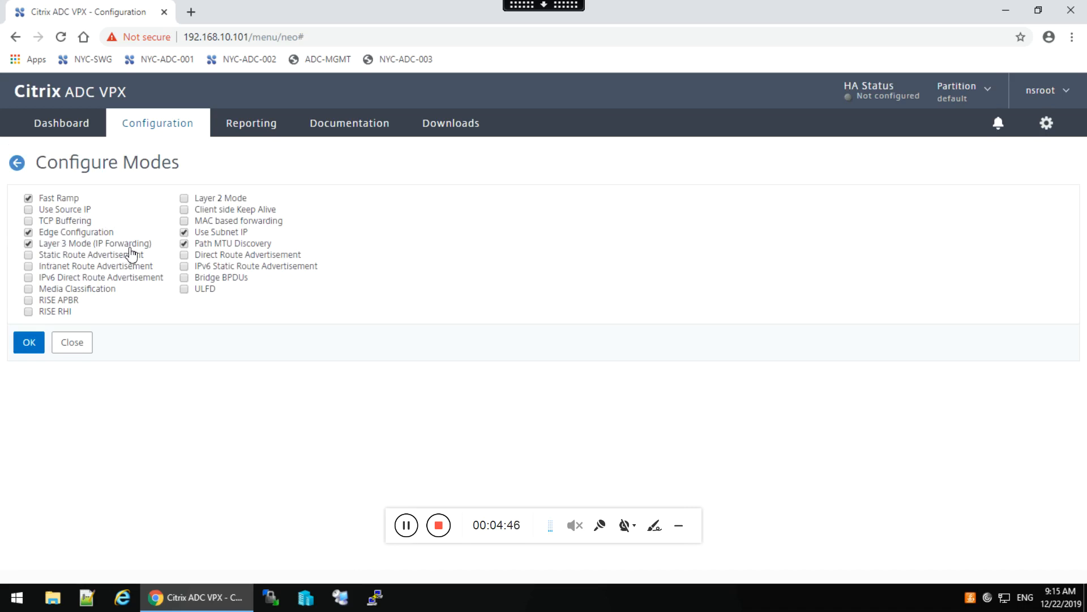
Enable MAC based forwarding in Configure Modes and apply the change.
click(184, 221)
click(40, 345)
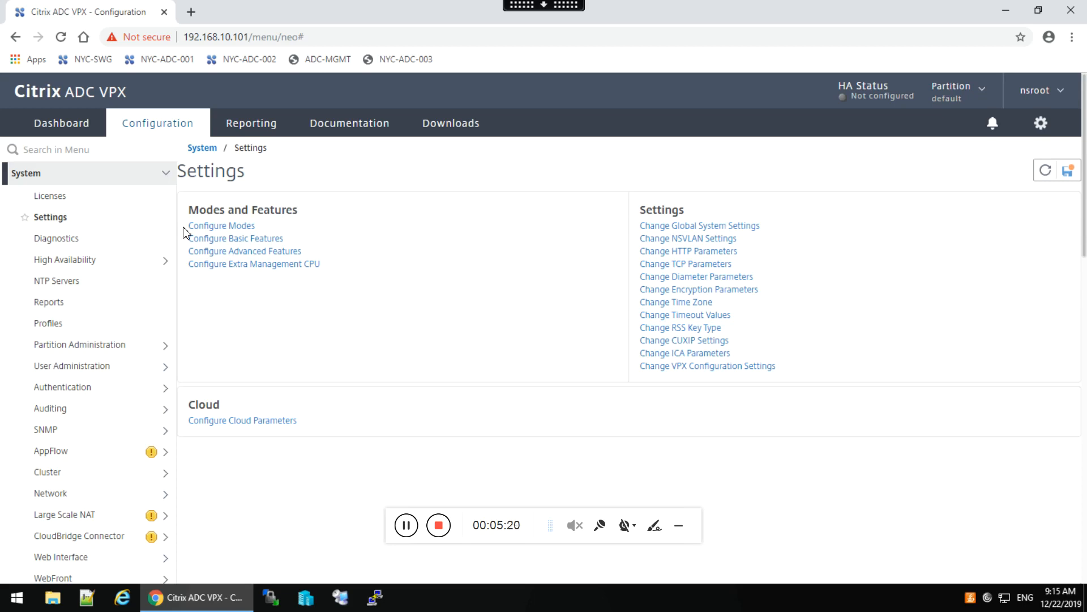
Open the System Information page for the appliance at 192.168.10.101.
click(165, 177)
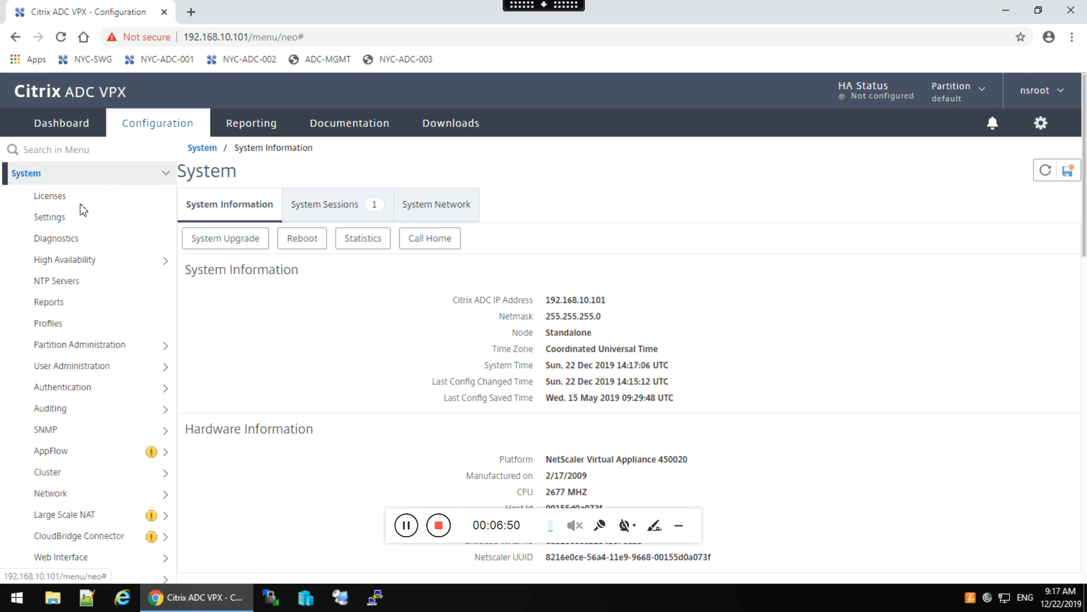
Run a Diagnostics ping to 192.168.30.51 with a count of 3.
click(61, 242)
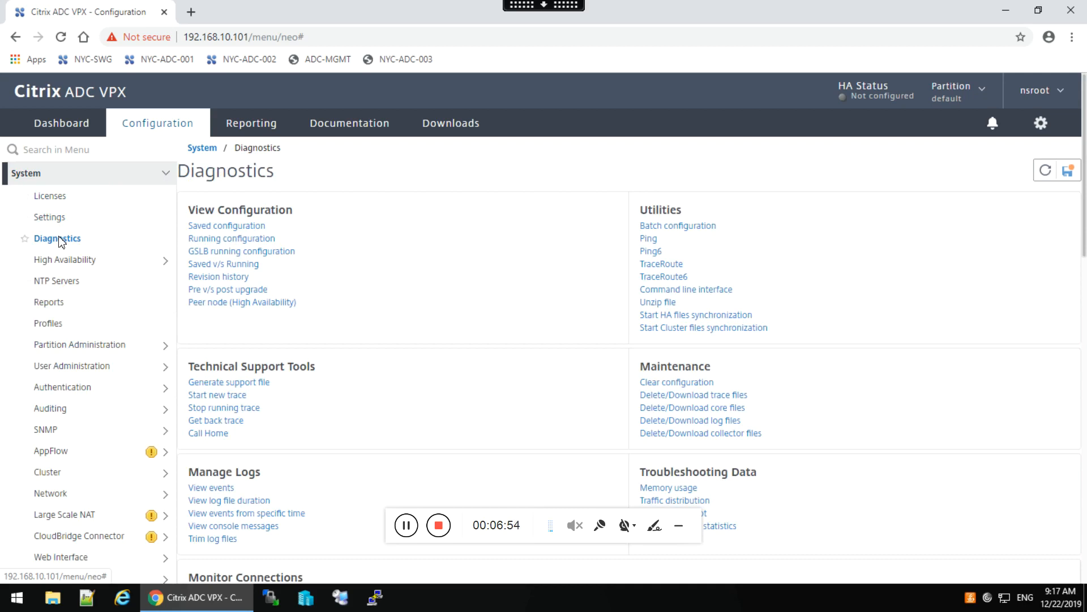
click(646, 239)
text(192.168.30.51)
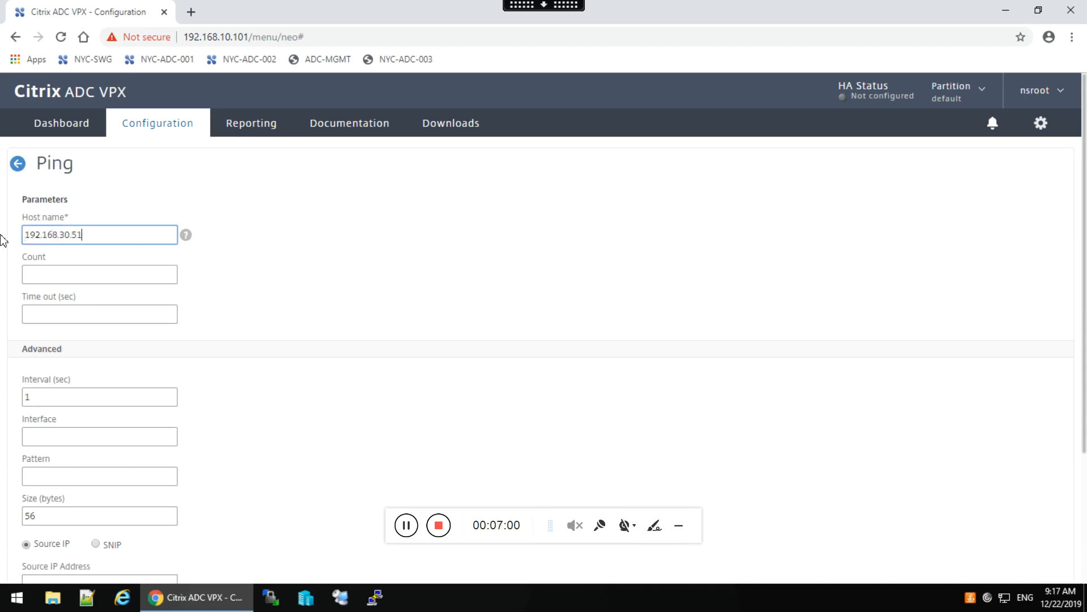
click(49, 276)
text(3)
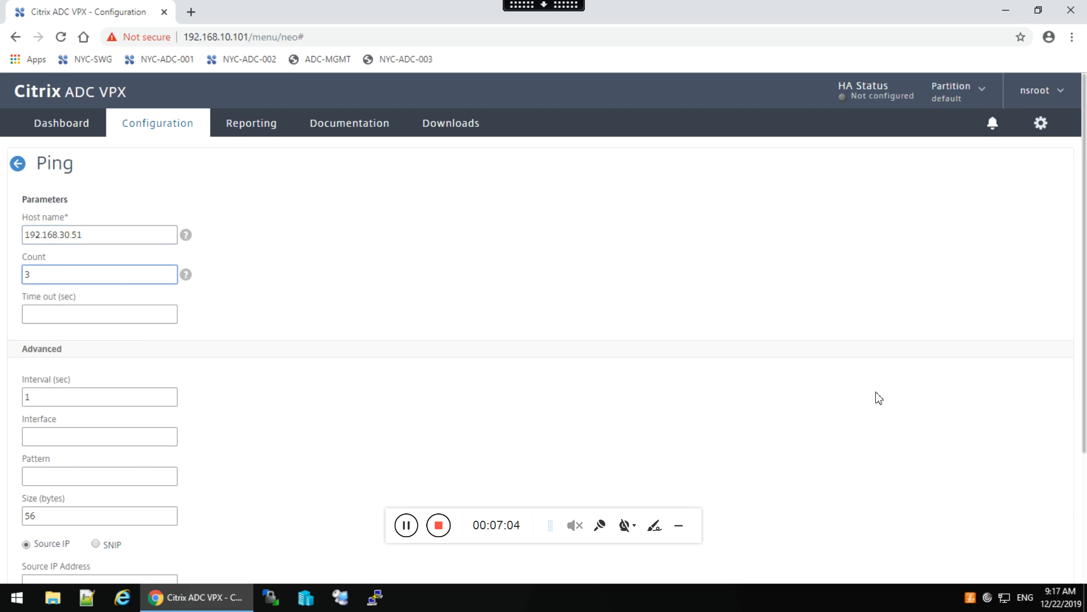
scroll(1085, 476, down, 3)
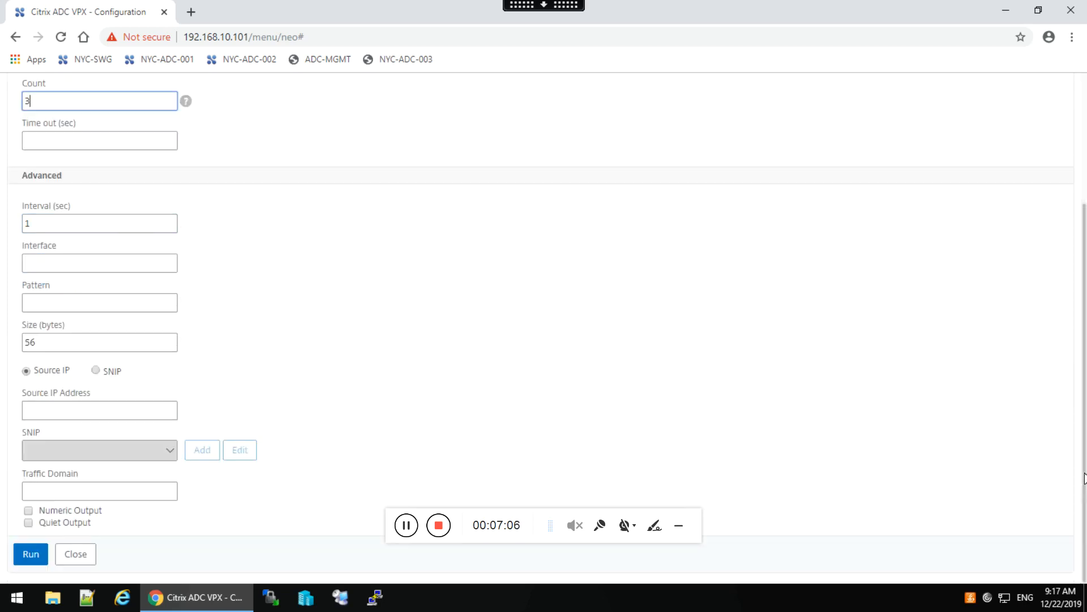
click(30, 554)
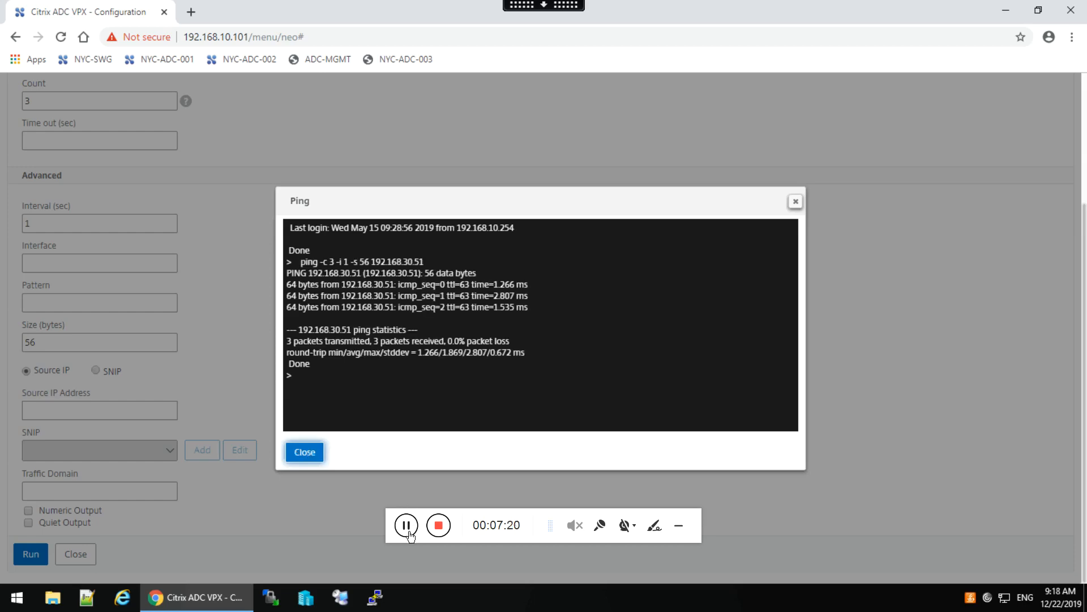
Dismiss the ping results, leave the ping form and return toward the Dashboard.
click(300, 461)
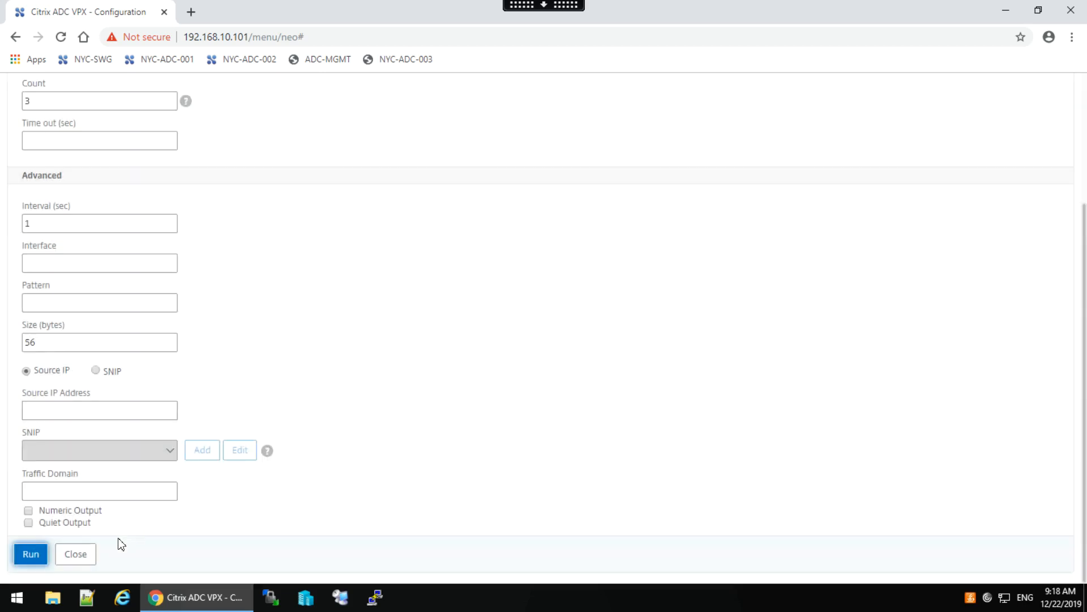
click(78, 559)
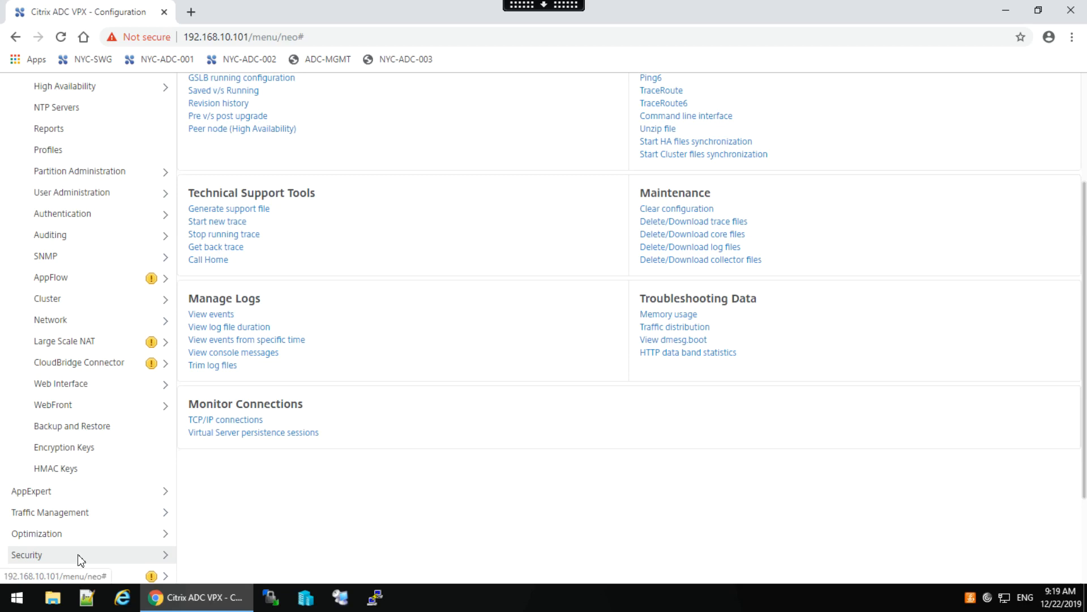
scroll(1084, 105, up, 3)
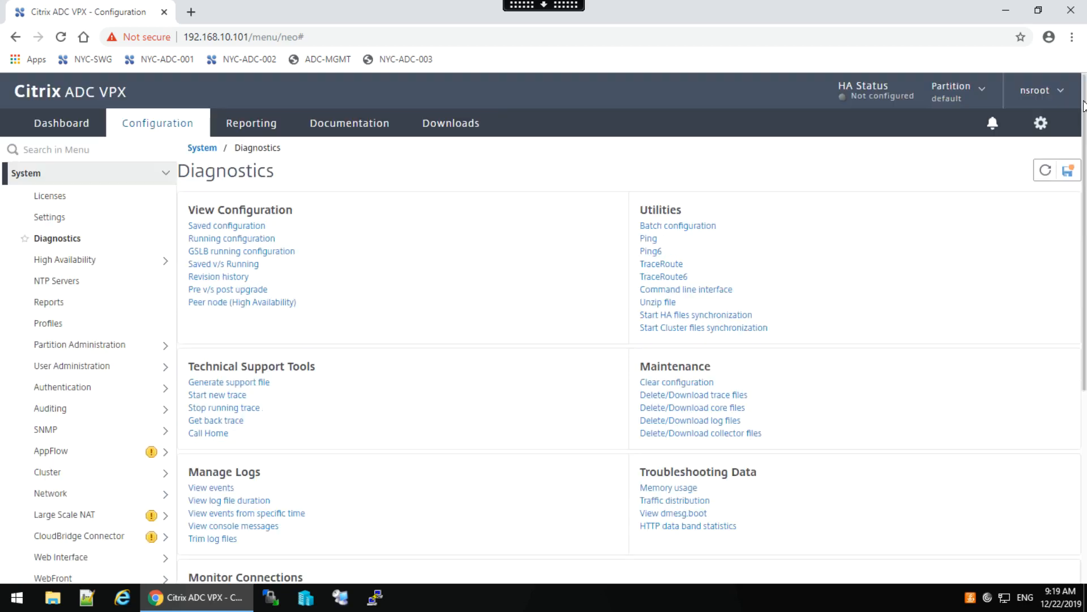
click(55, 123)
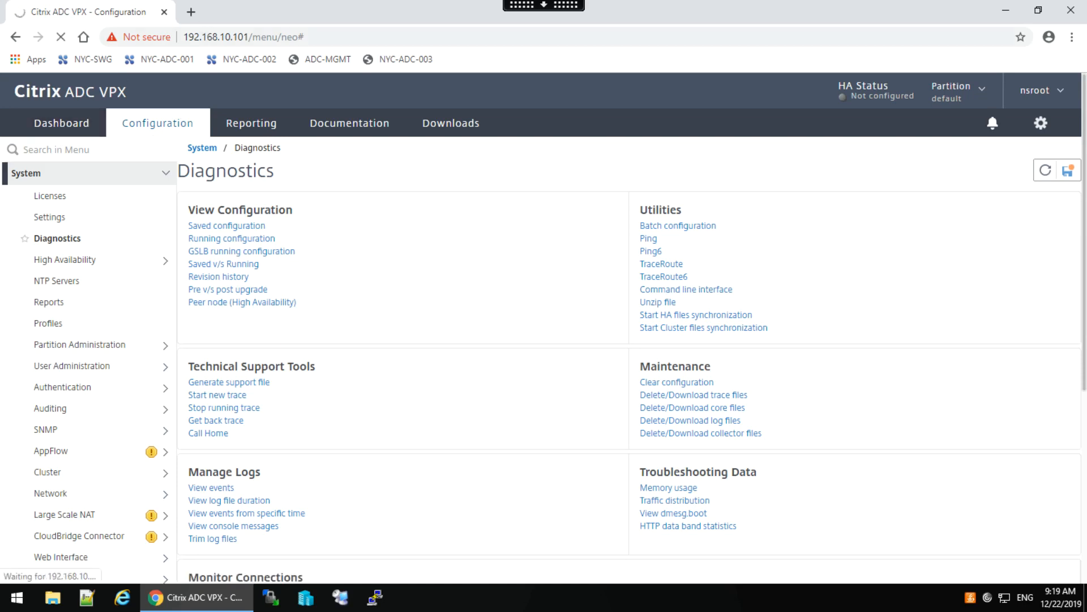
Log on to NYC-ADC-002 (192.168.10.102) in a new tab with the admin credentials, then return to the first tab.
click(191, 11)
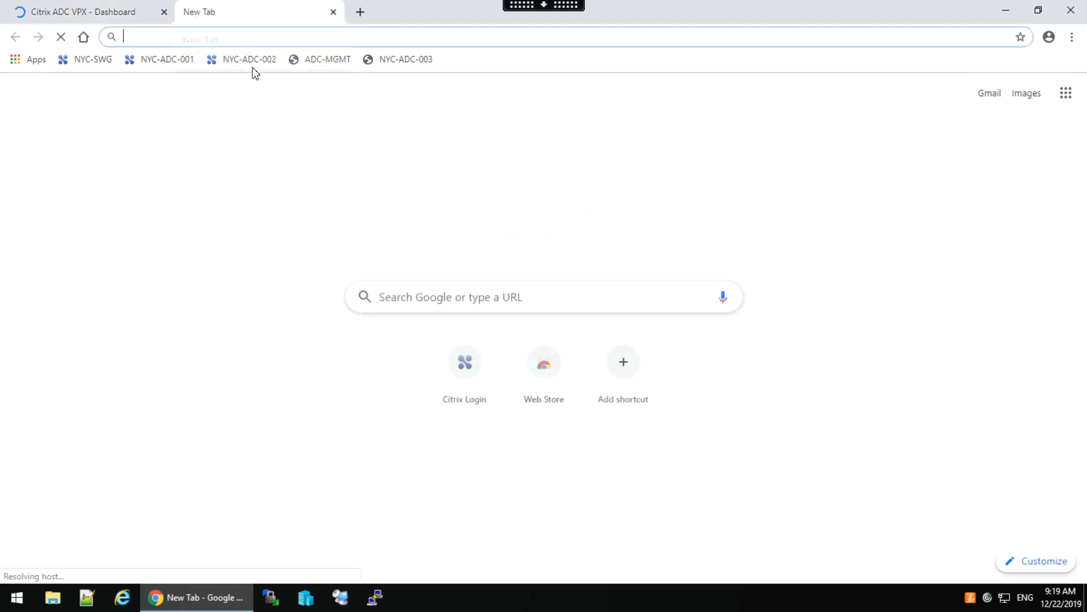
click(251, 60)
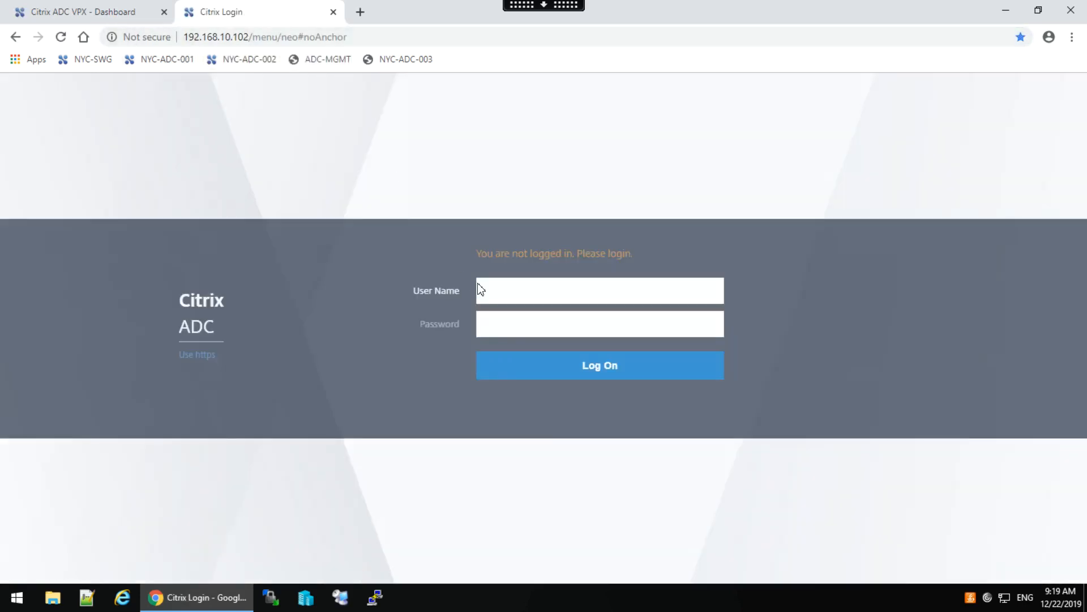
click(480, 289)
text(nsroot)
key(Tab)
text(nsroot)
key(Return)
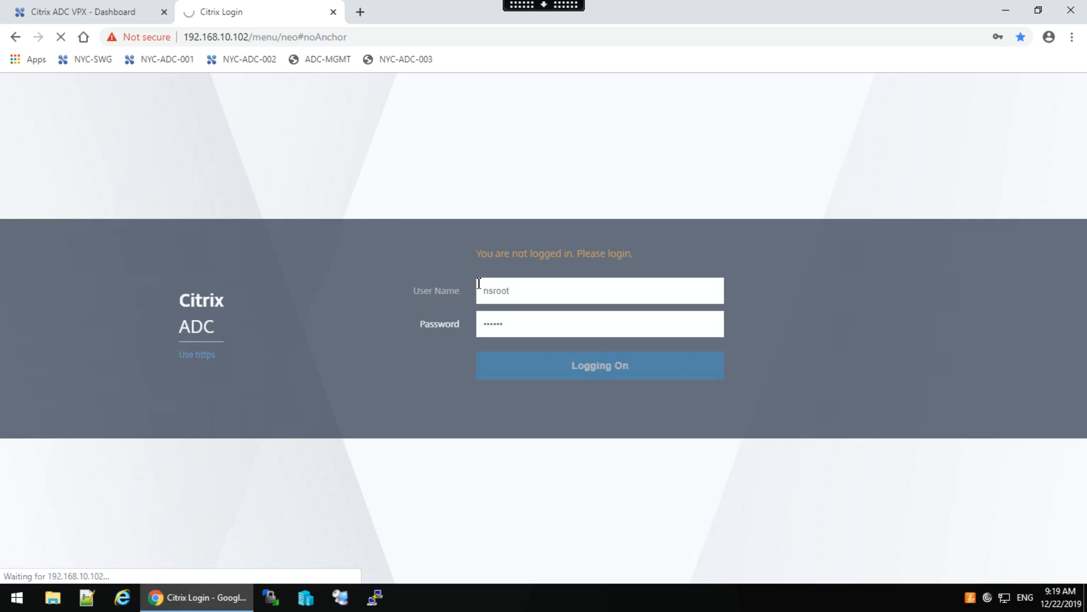
click(76, 12)
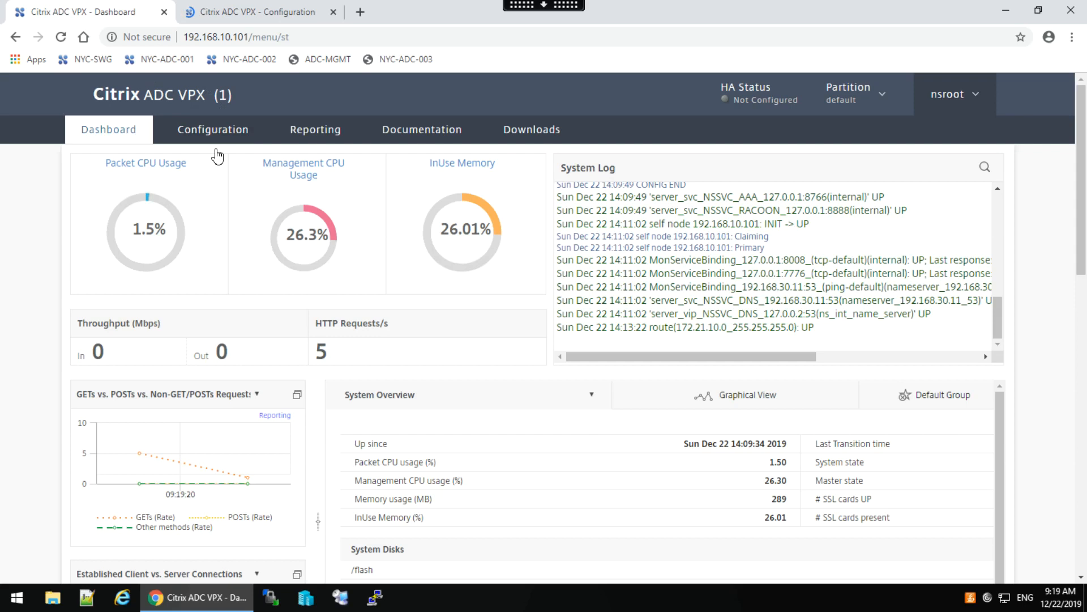
Open Configuration on the first appliance, then decline Chrome's password saving on the NYC-ADC-002 tab.
click(211, 131)
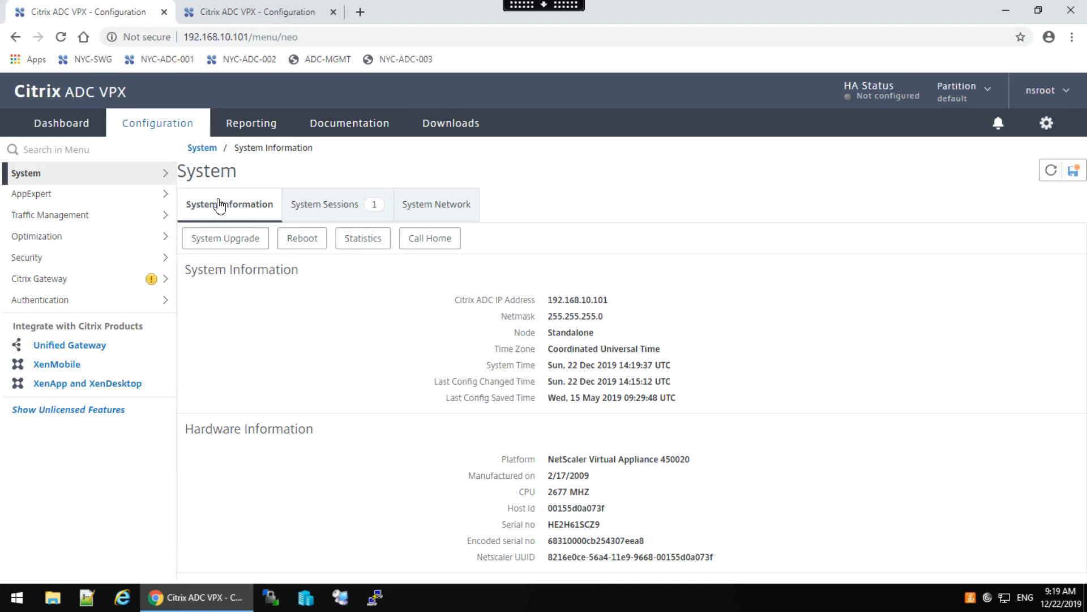
click(255, 12)
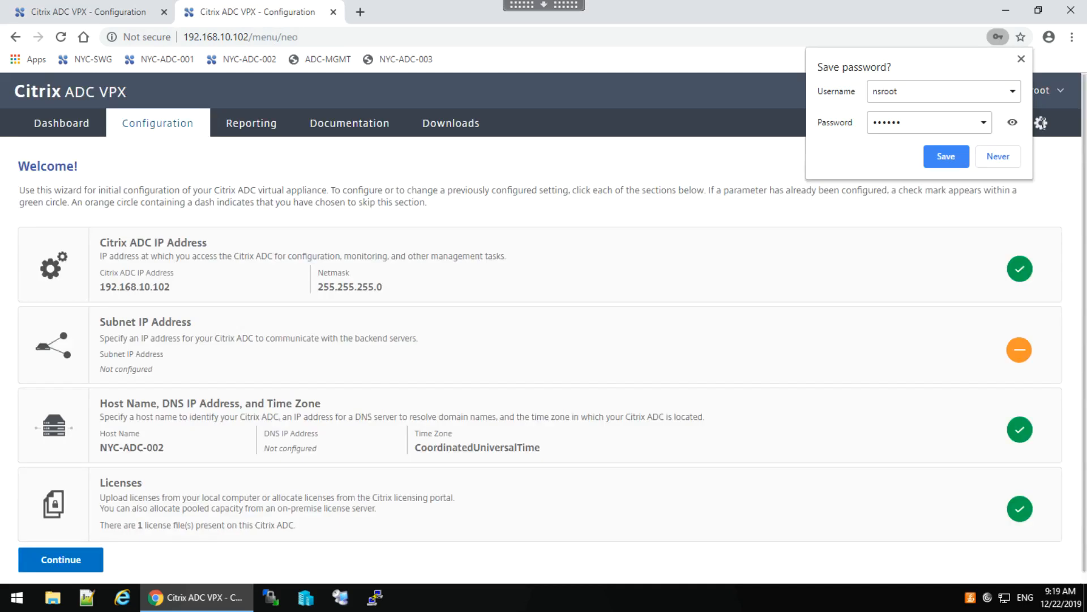
click(998, 159)
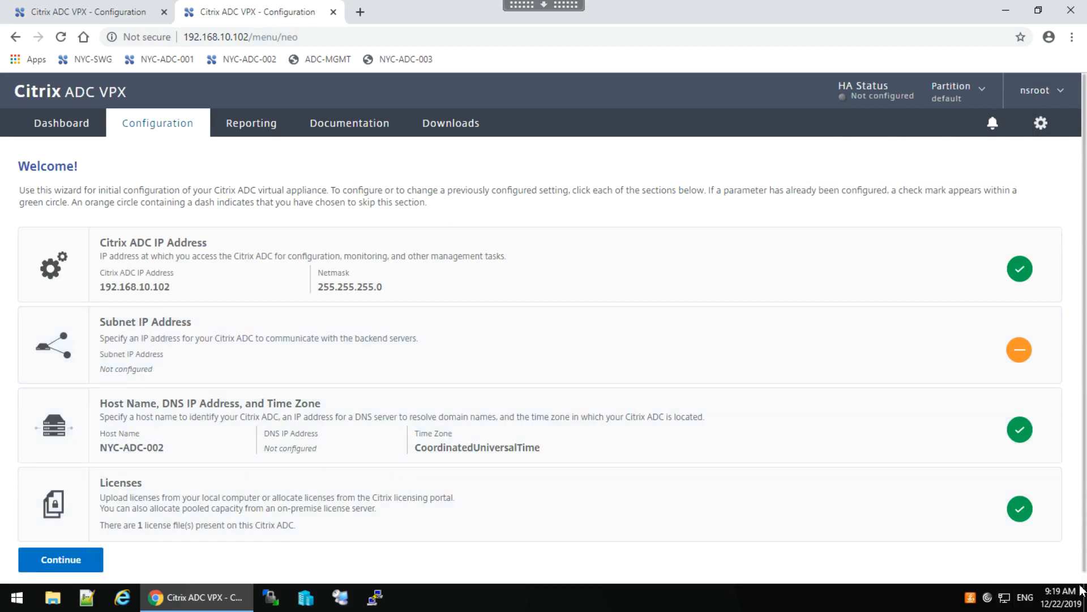
scroll(1084, 578, down, 1)
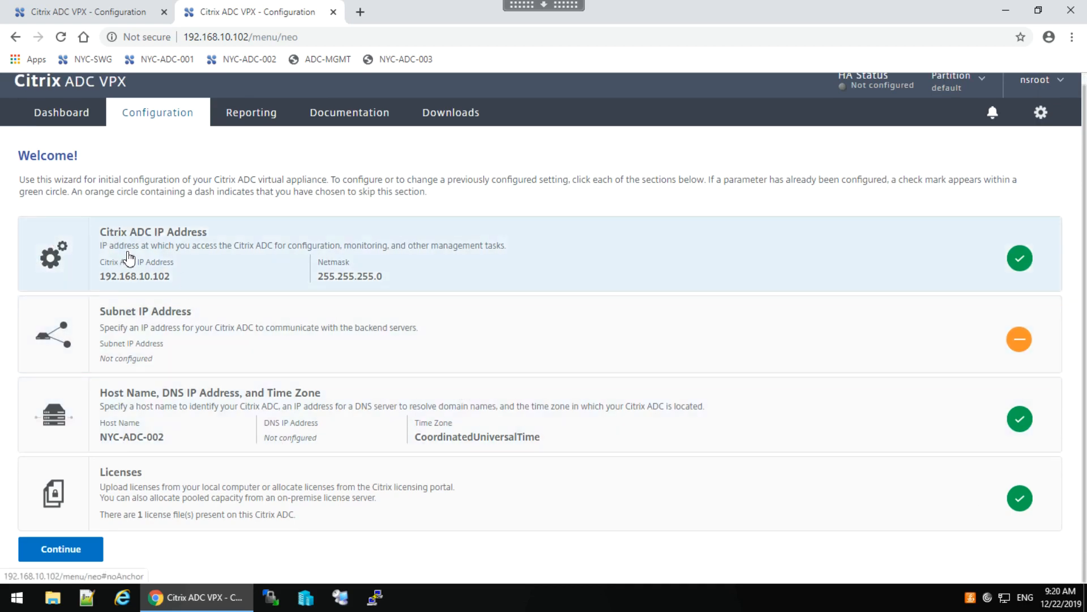
Continue past NYC-ADC-002's setup wizard and select node 0 under System > High Availability > Nodes.
click(75, 554)
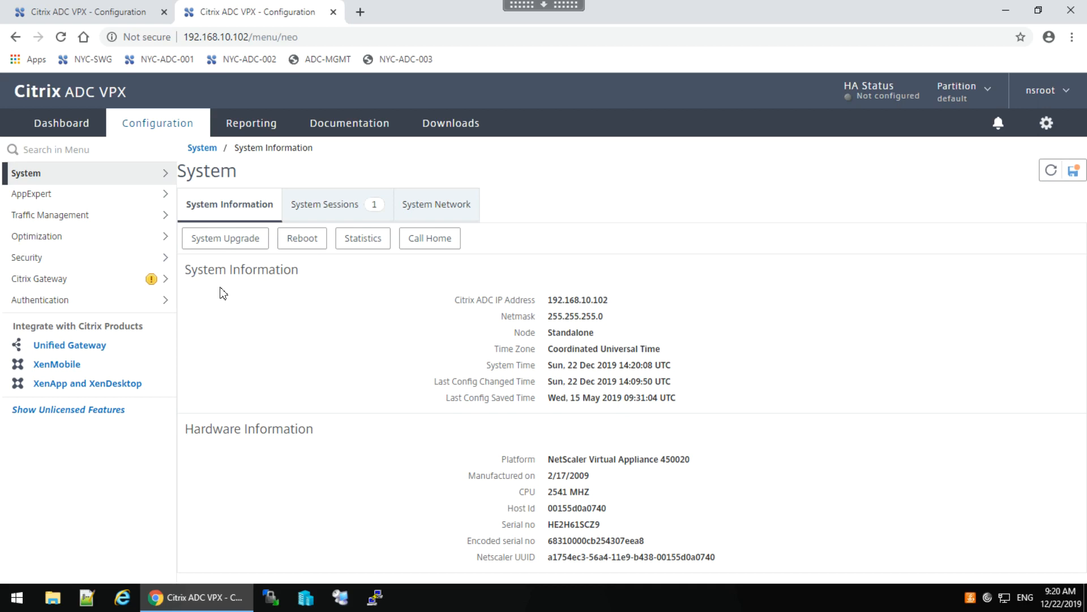
click(149, 179)
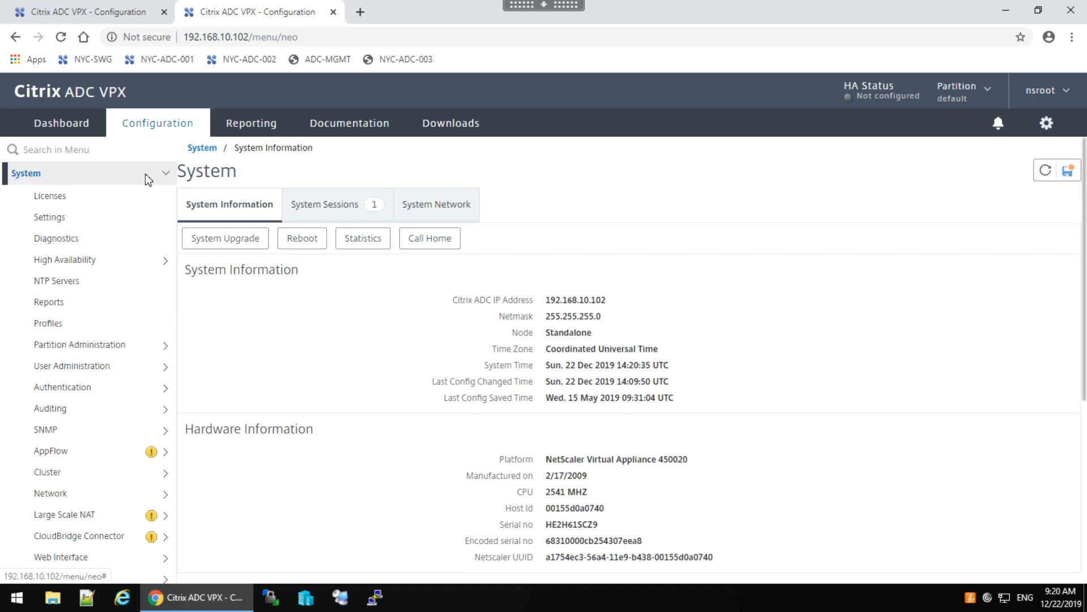
click(67, 262)
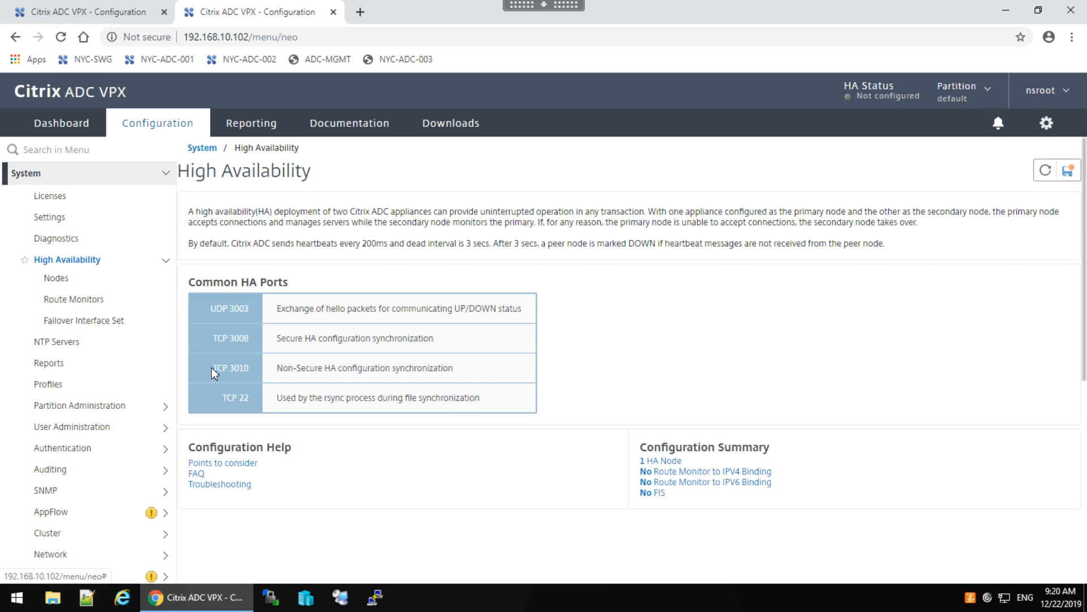
click(56, 280)
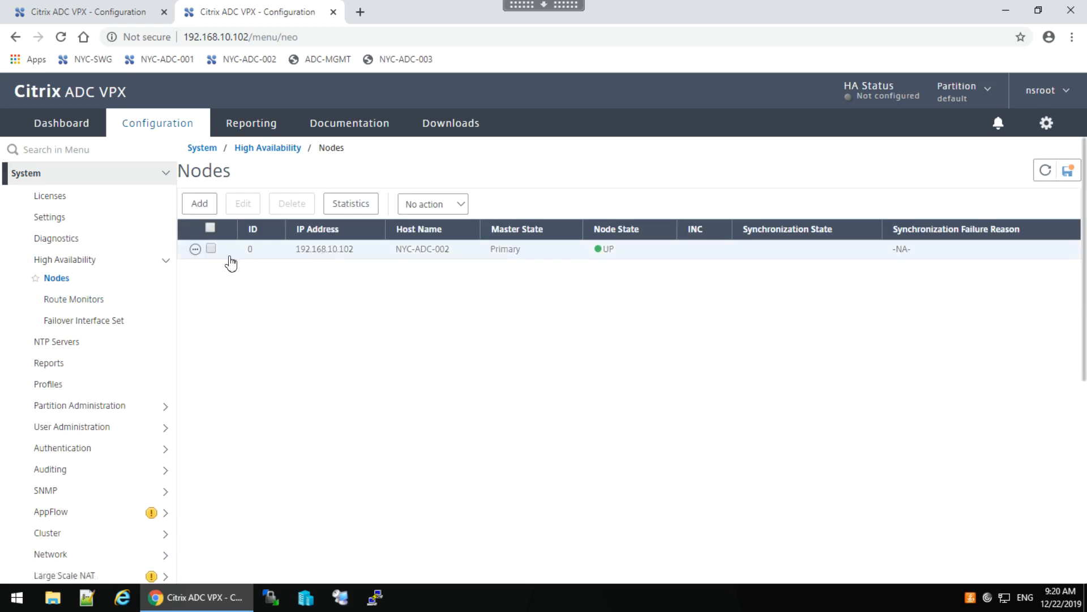
click(211, 249)
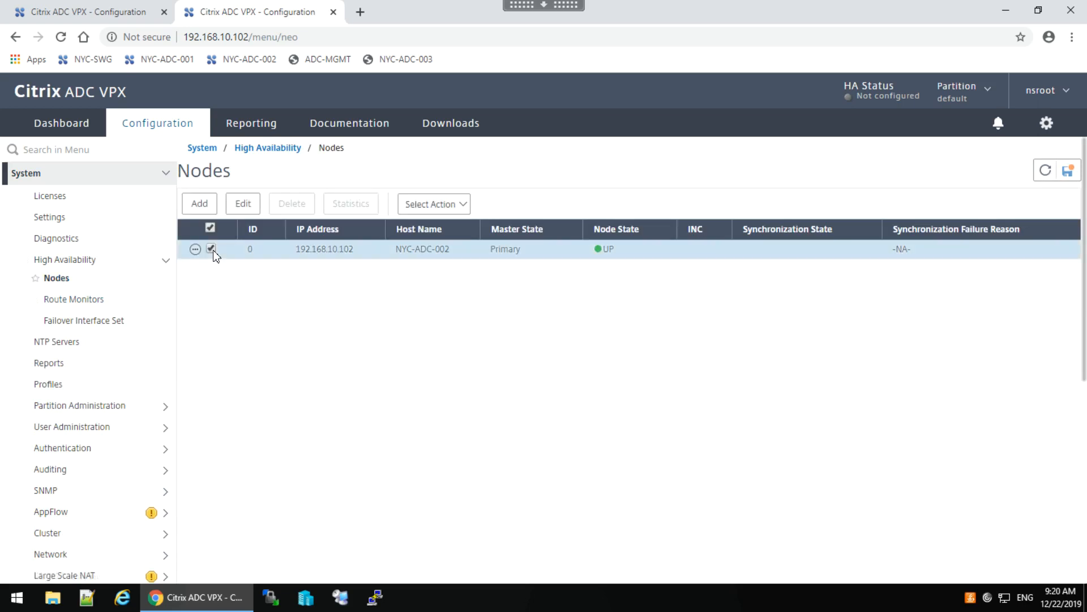
Set node 0 on 192.168.10.102 to STAY SECONDARY and save, then switch to 192.168.10.101.
click(243, 203)
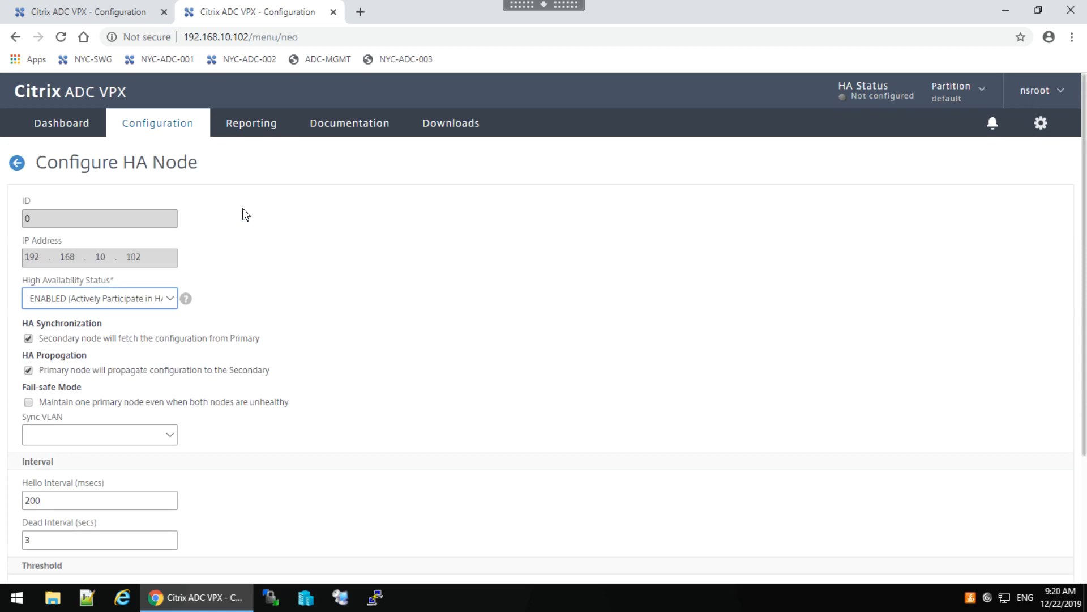
click(174, 299)
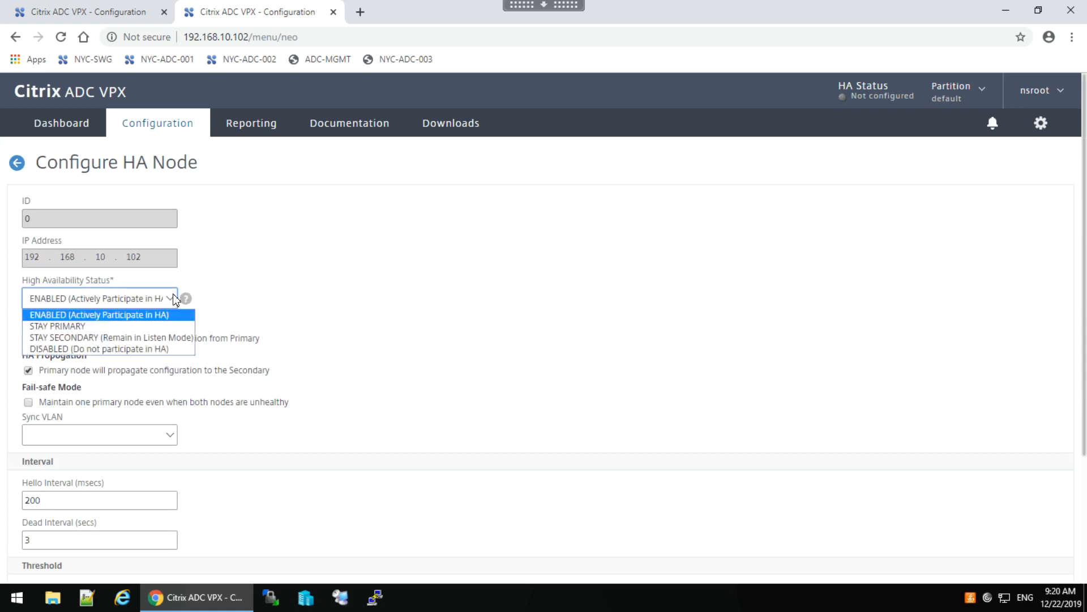
click(145, 338)
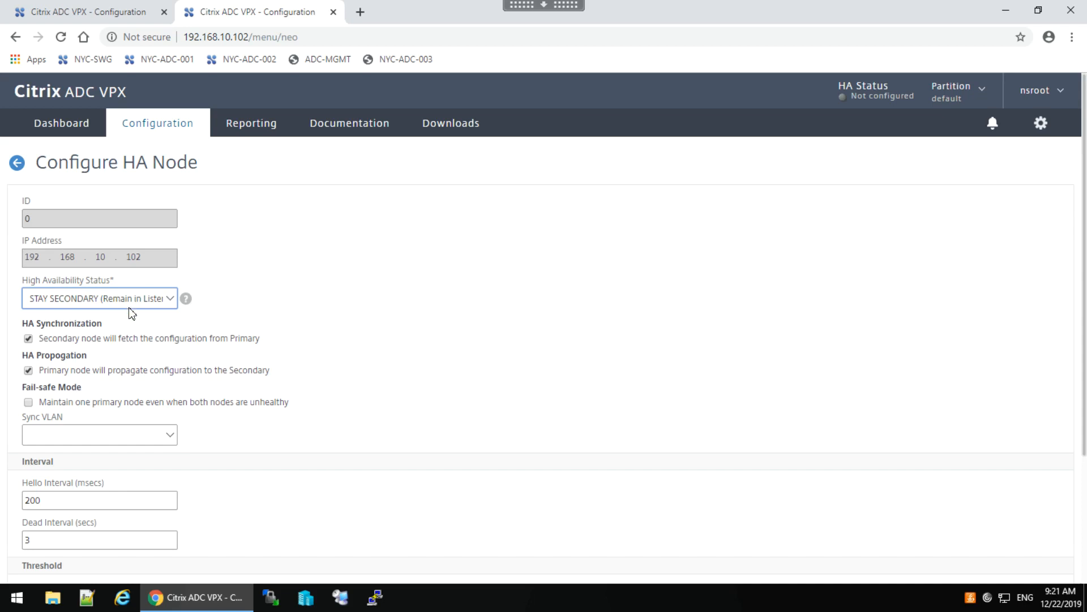
click(1084, 467)
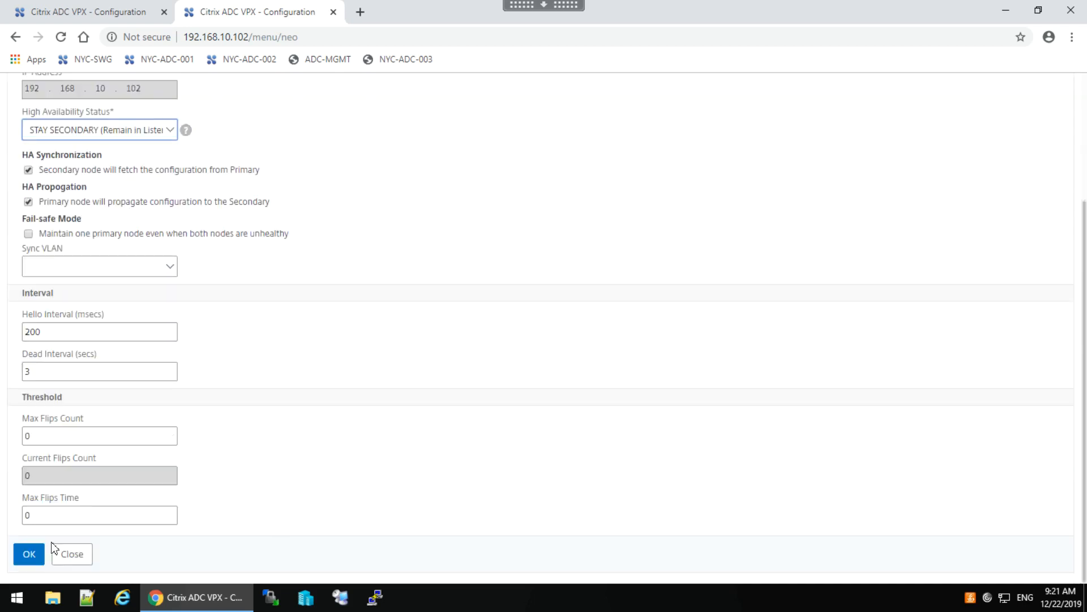
click(29, 554)
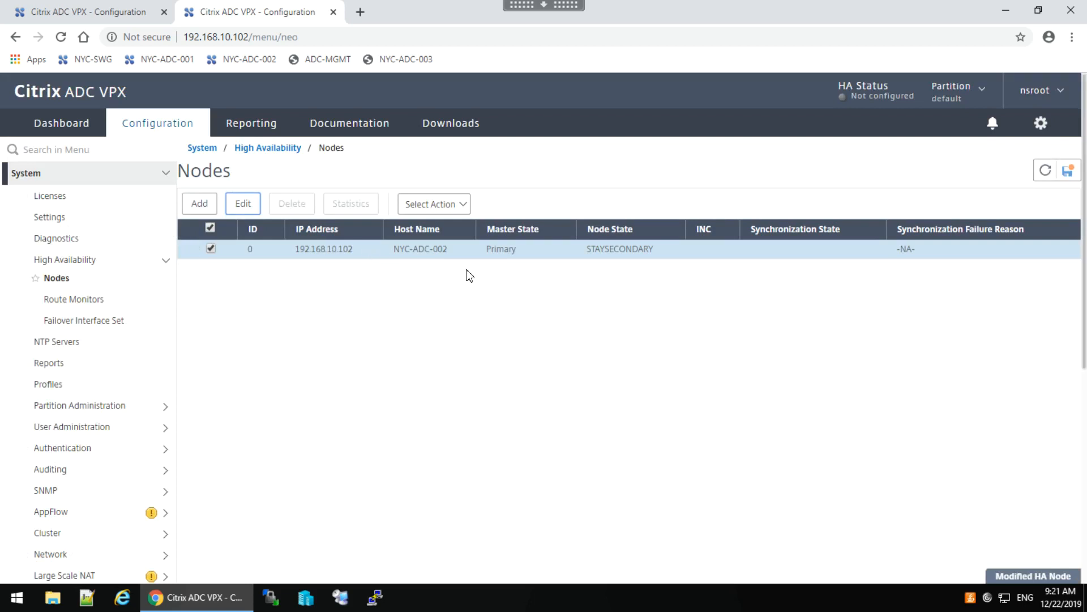
click(77, 17)
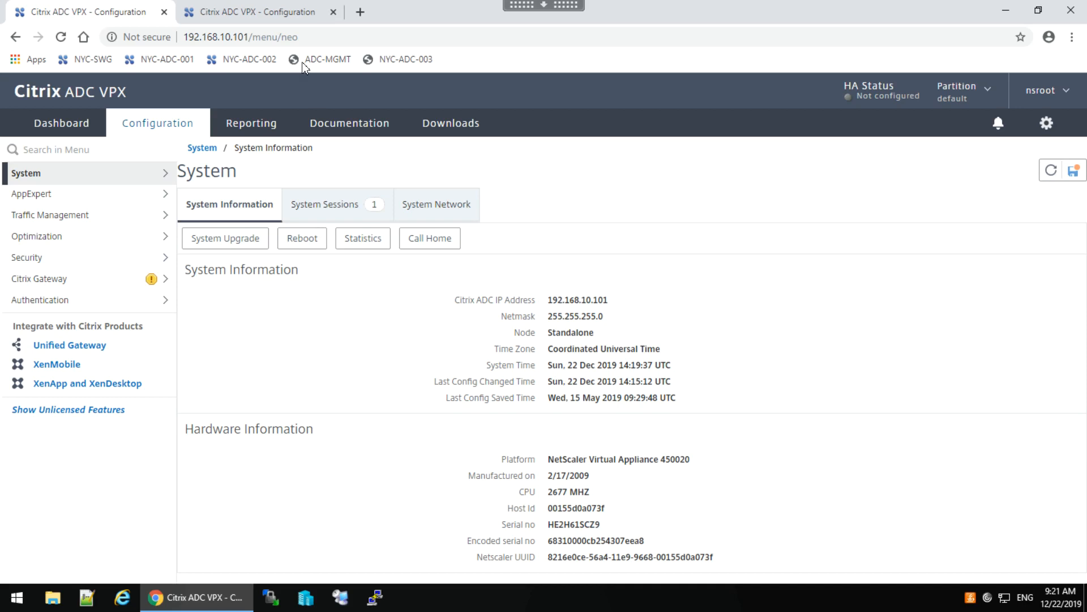
On 192.168.10.101, go to System > High Availability > Nodes and add a node for 192.168.10.102.
click(258, 12)
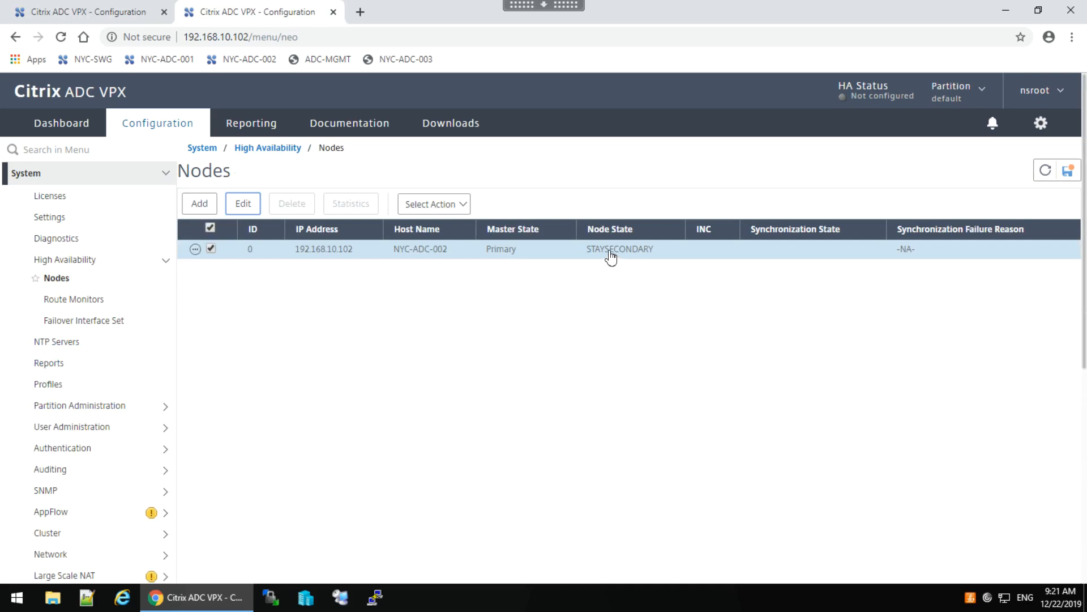
click(77, 17)
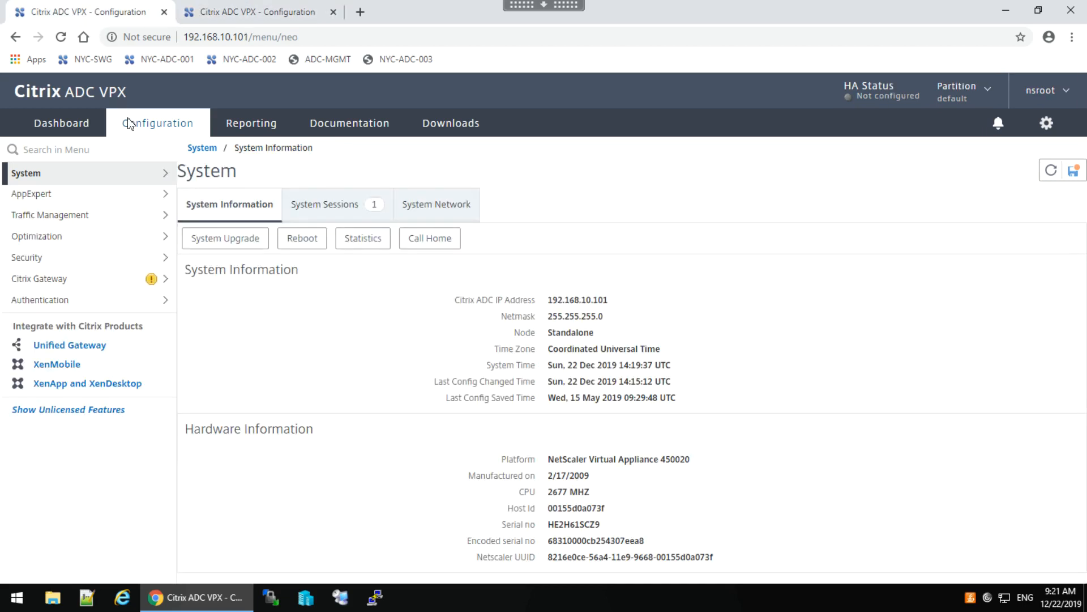
click(154, 177)
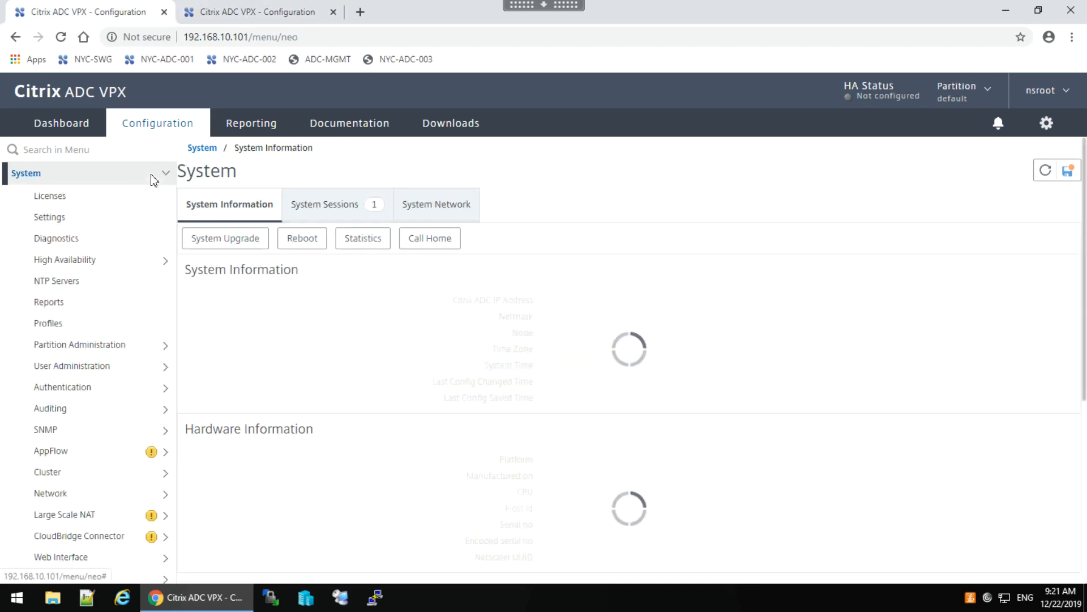
click(69, 261)
click(56, 278)
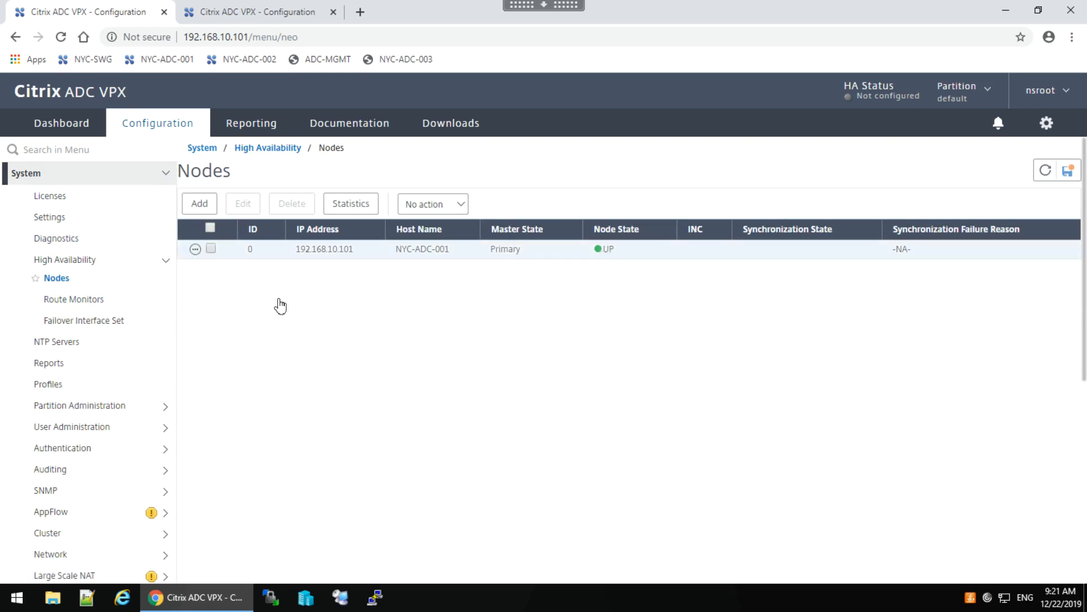
click(199, 204)
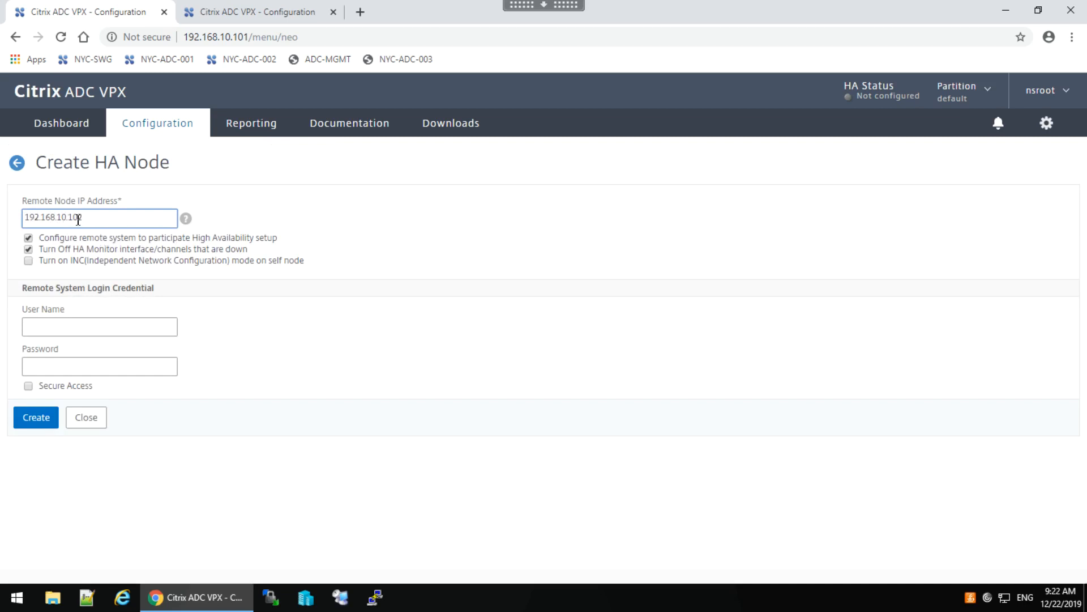
Enter the remote system's admin user name and password, create the HA node, and select the 192.168.10.102 row.
click(218, 12)
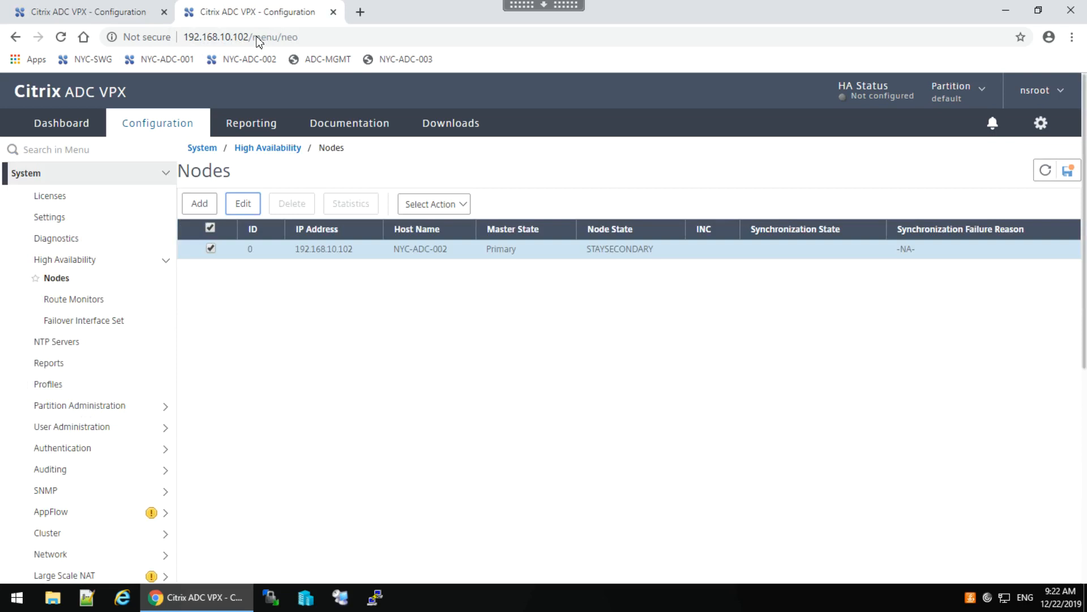
click(119, 17)
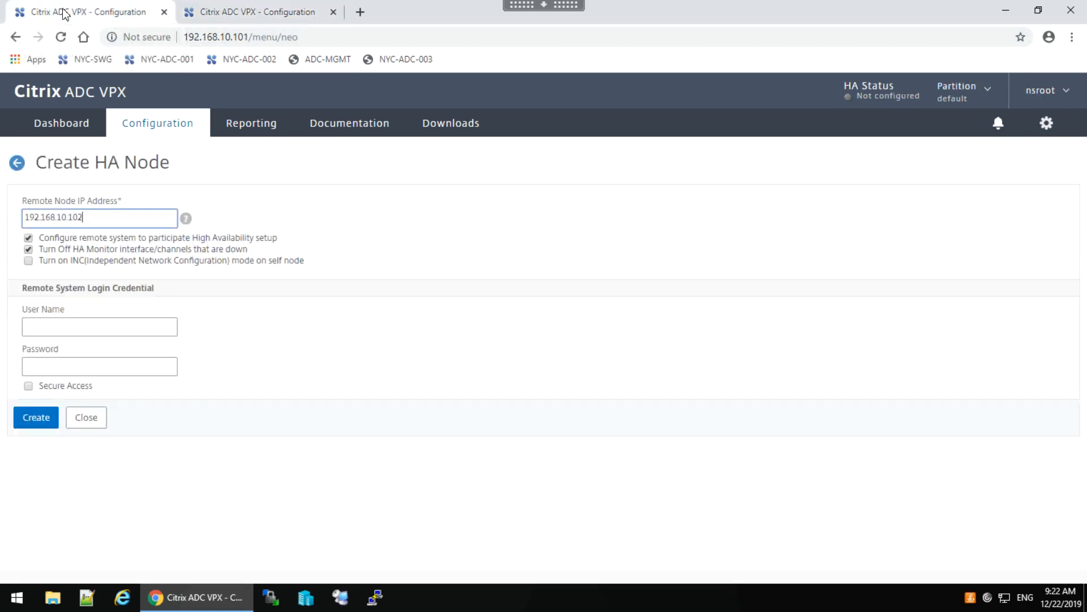
click(48, 327)
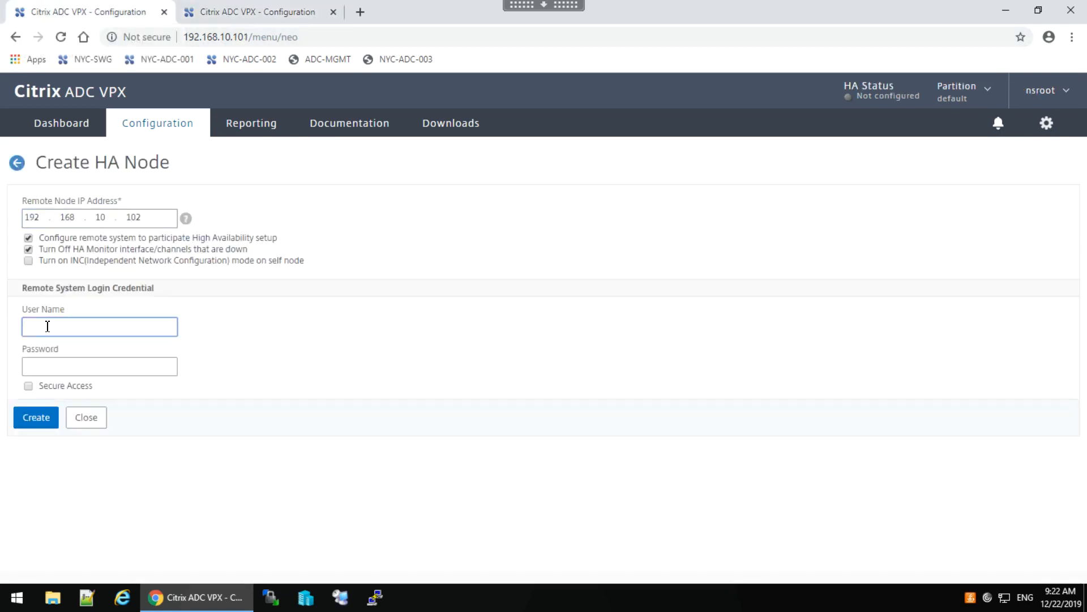
text(nsroot)
key(Tab)
text(nsroo)
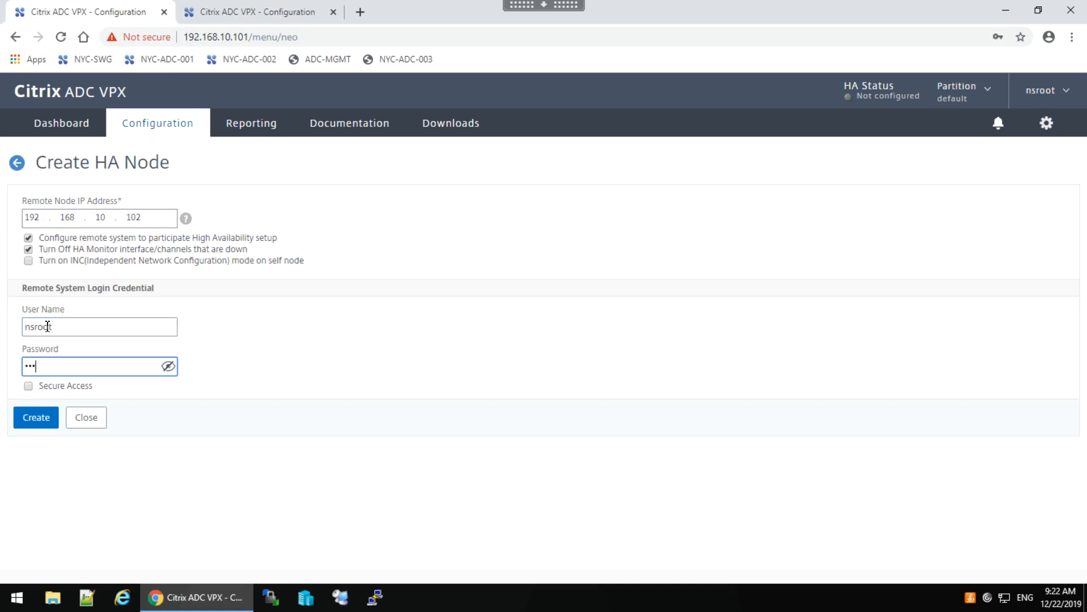
text(t)
click(37, 422)
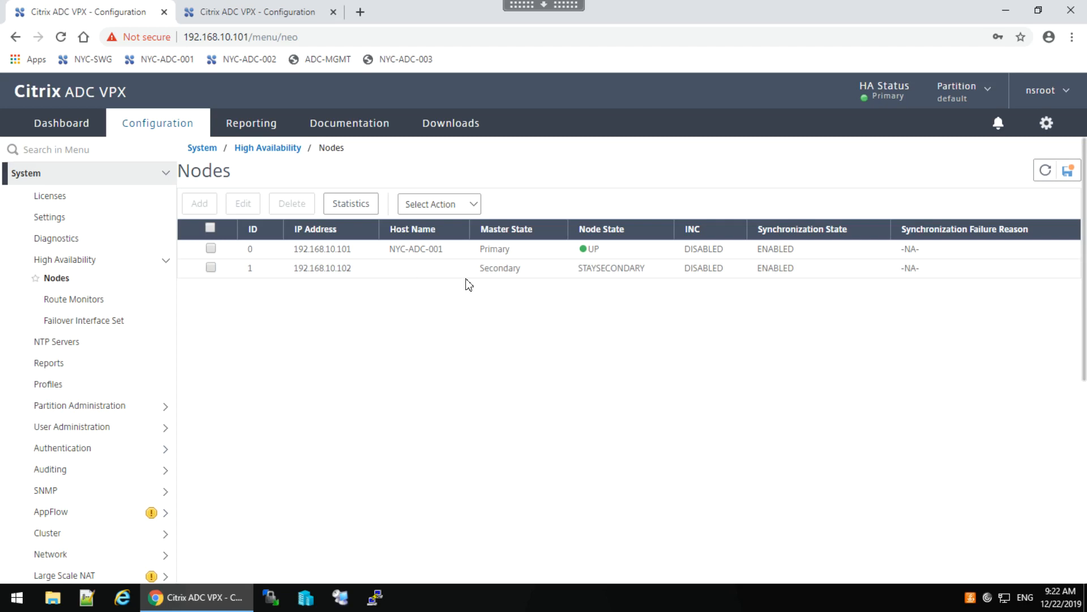
click(211, 268)
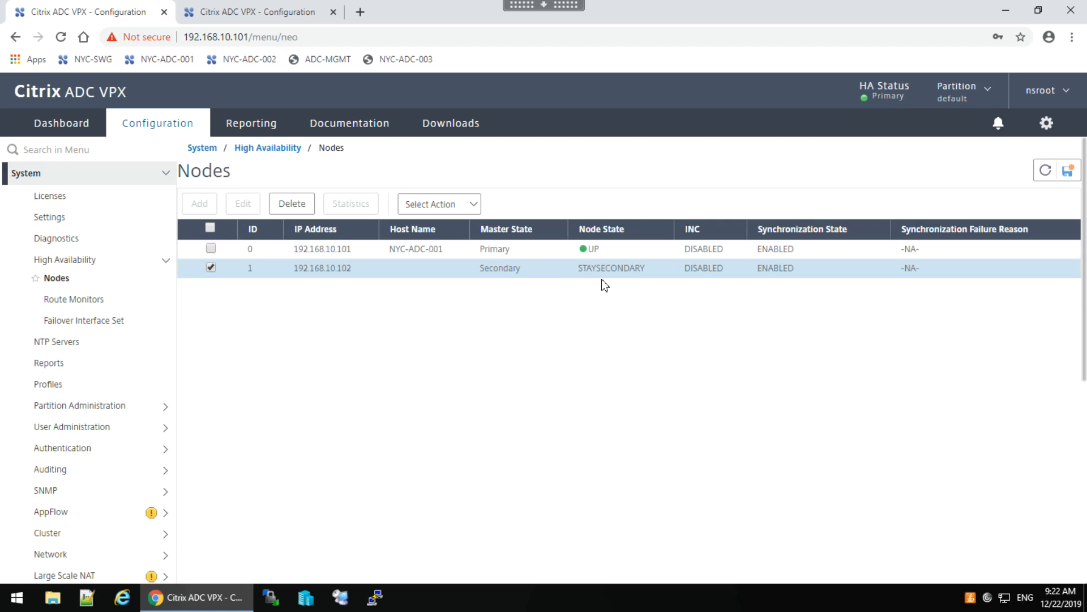
Refresh the HA nodes list on 192.168.10.102 to confirm both nodes and sync SUCCESS.
click(238, 10)
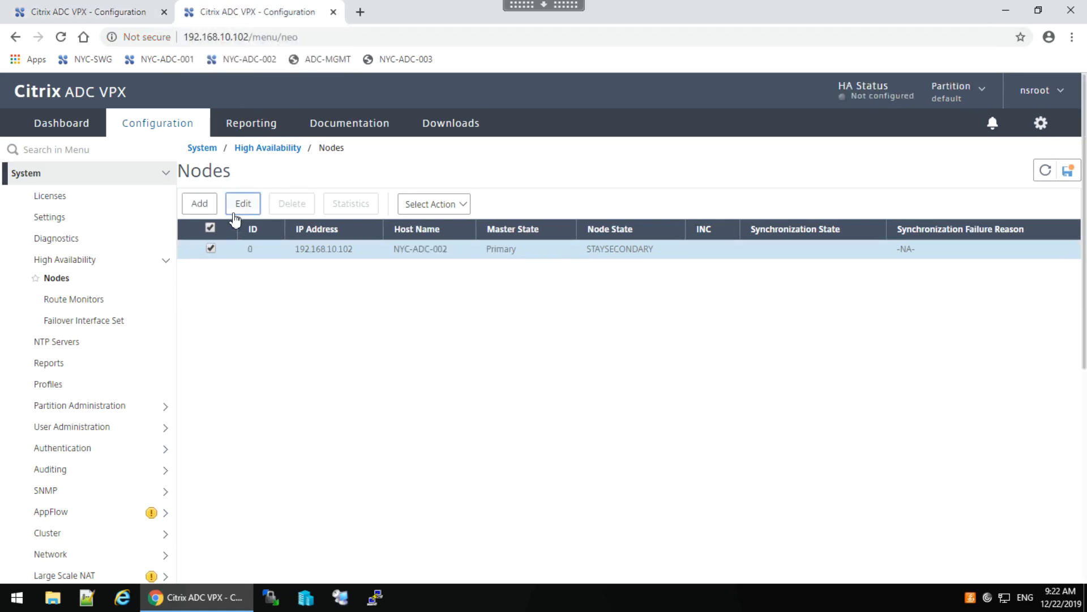
click(1045, 171)
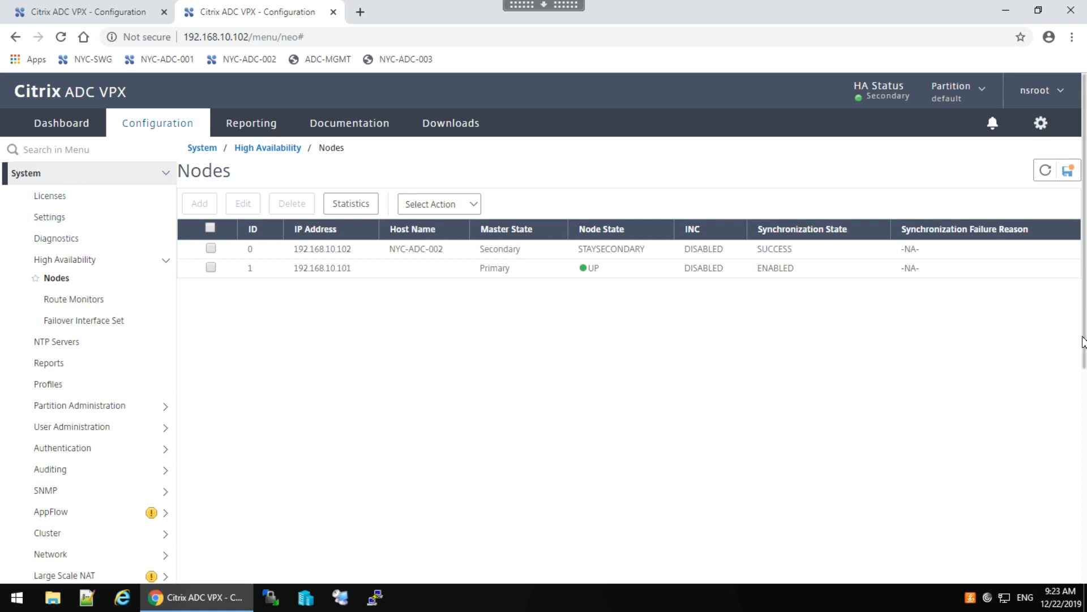
drag(1084, 343, 1079, 510)
click(59, 275)
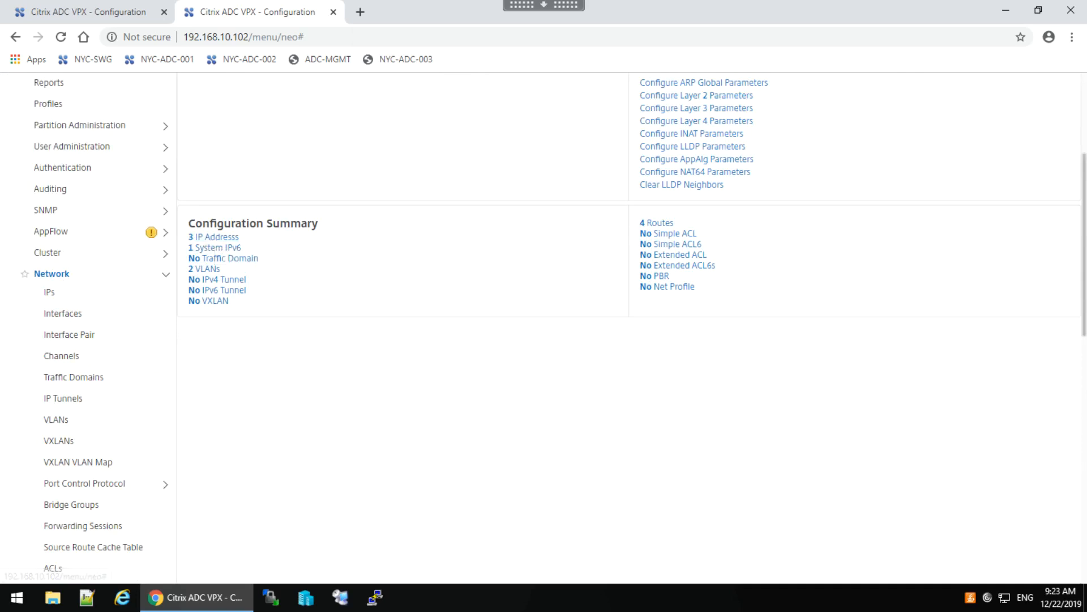
click(657, 226)
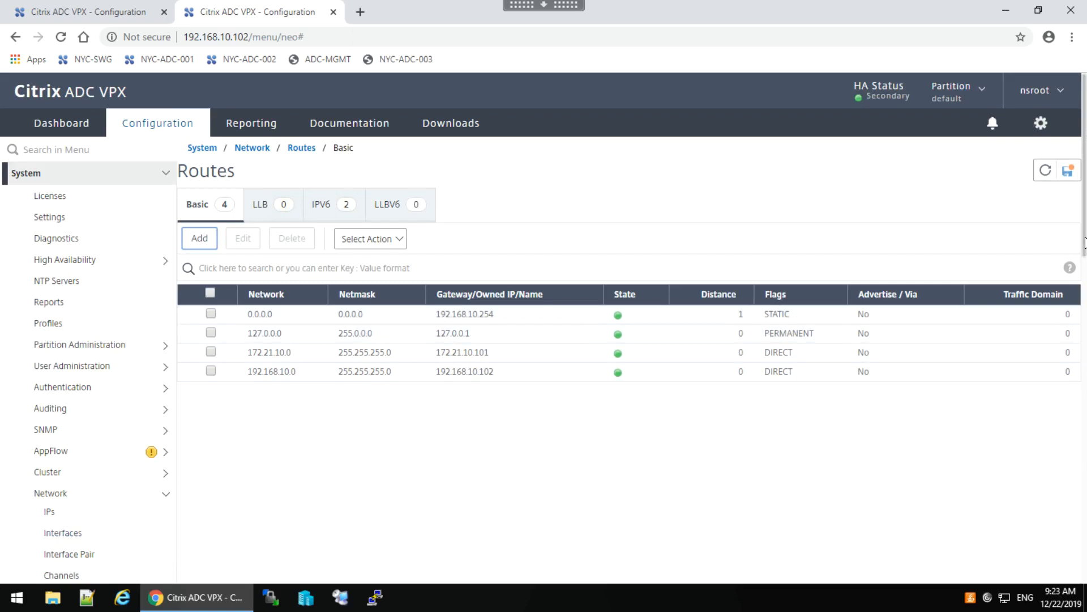
drag(1085, 240, 1086, 311)
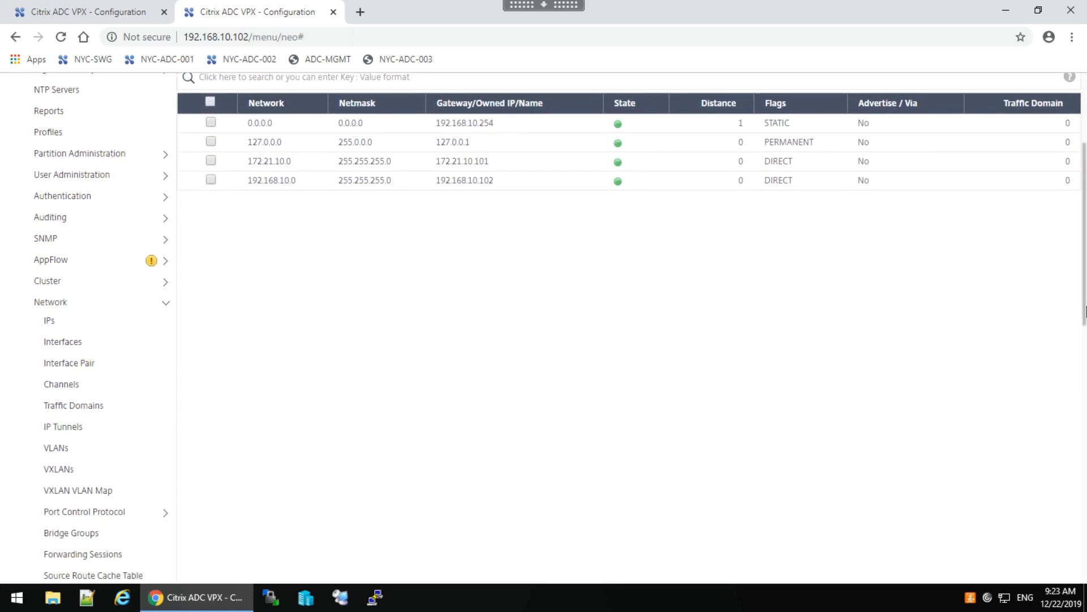
click(68, 449)
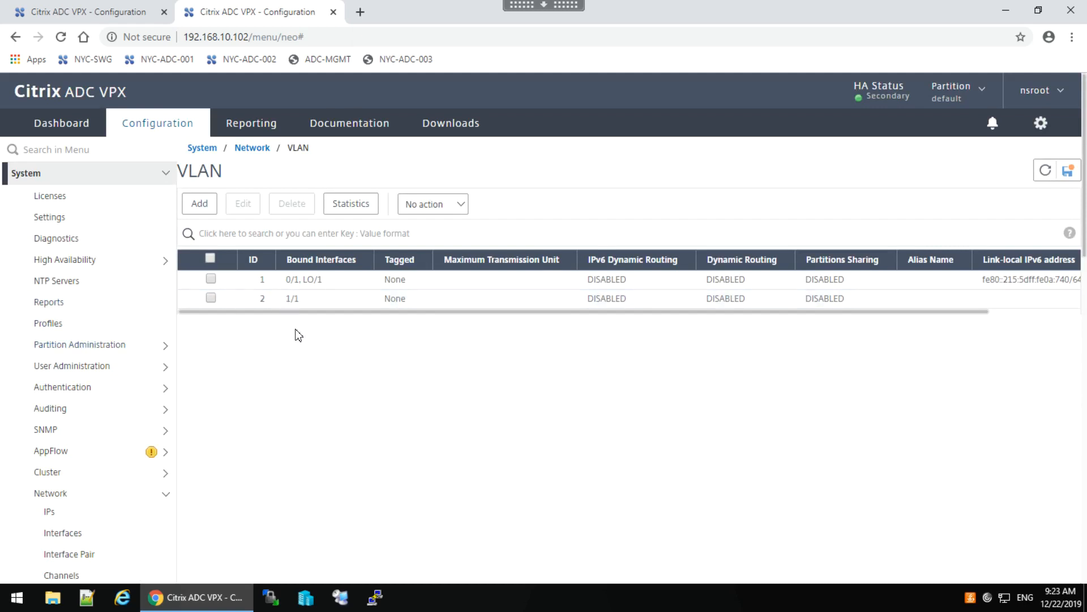
click(62, 261)
click(56, 279)
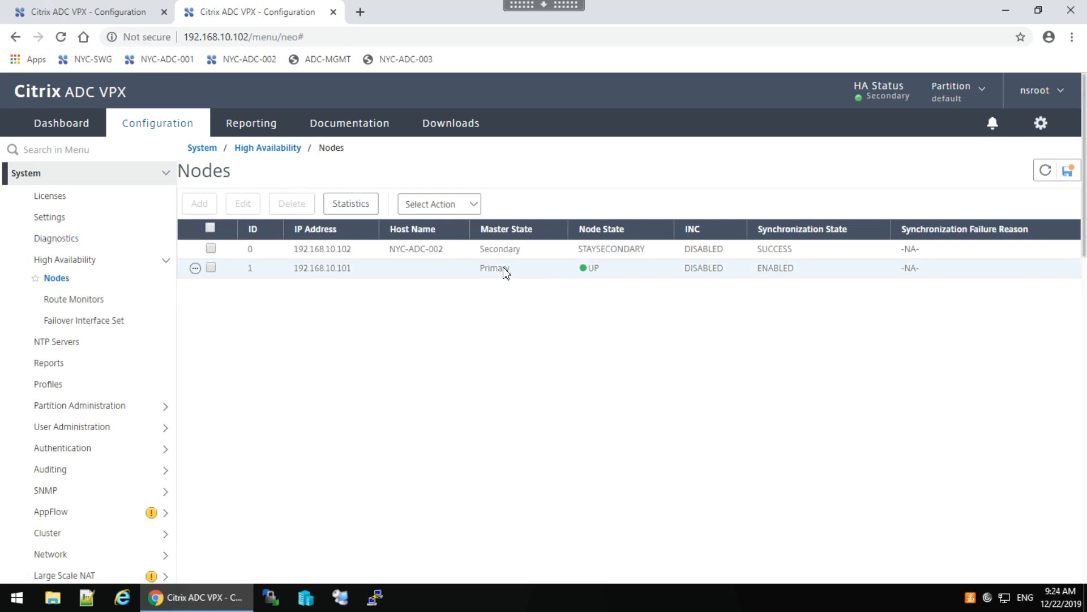
Change node 0's High Availability Status to ENABLED and apply it with OK.
double_click(616, 256)
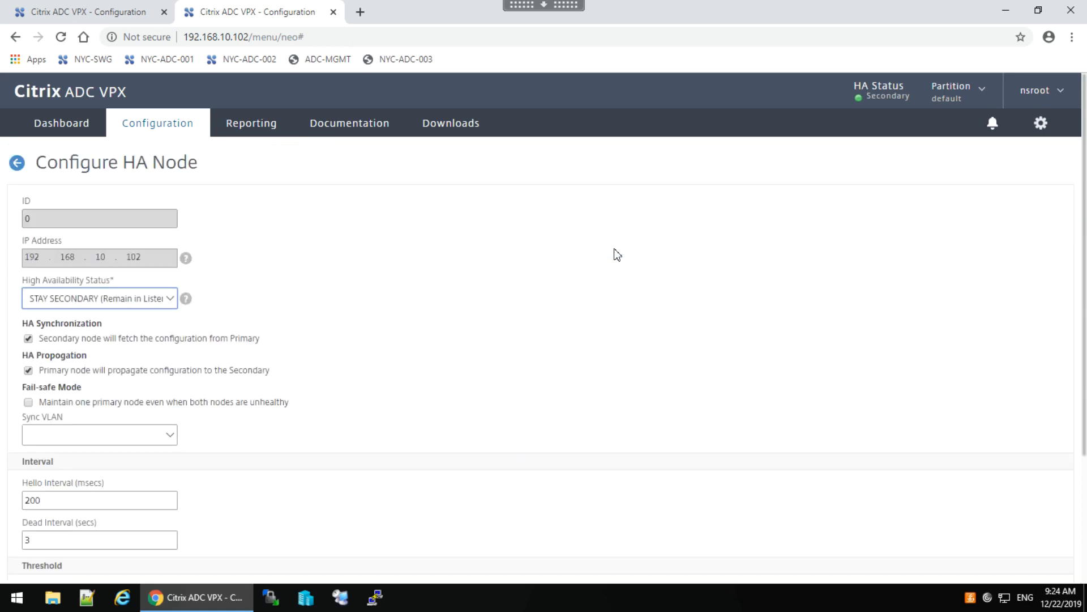
click(172, 301)
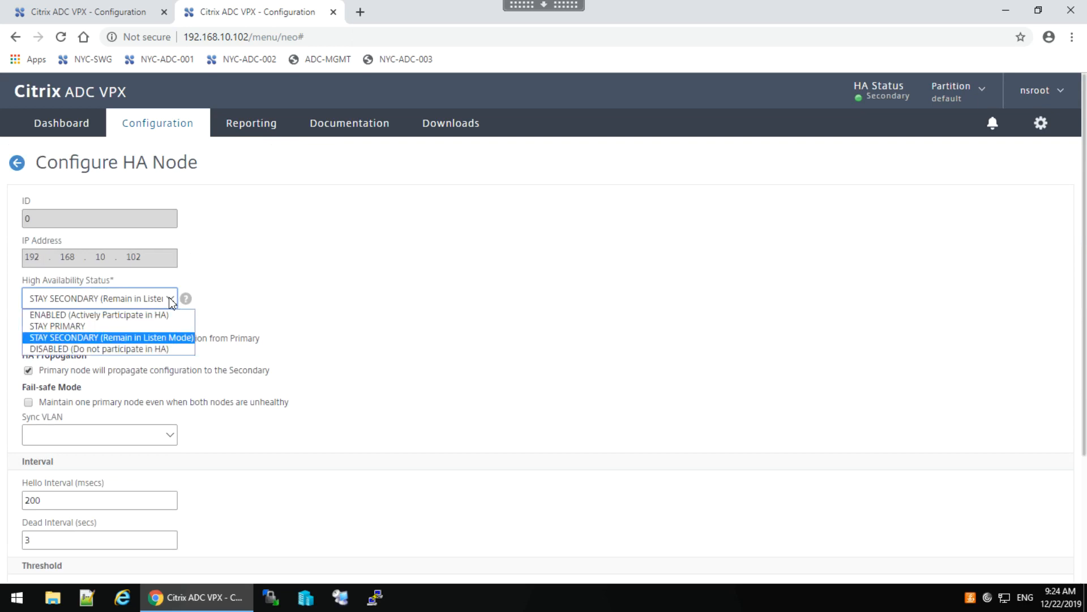
click(126, 316)
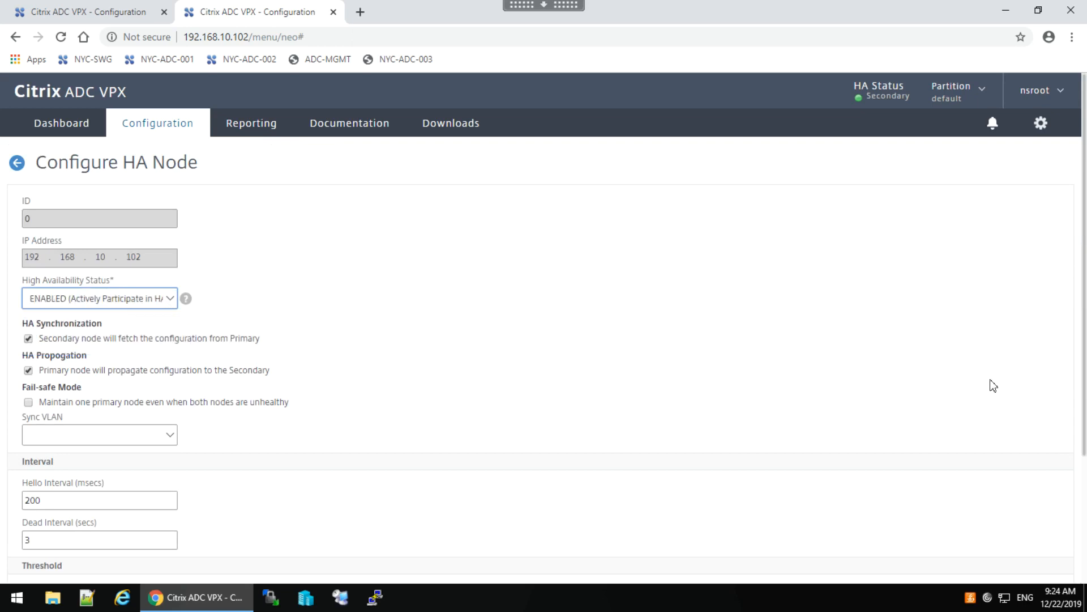
scroll(1085, 469, down, 3)
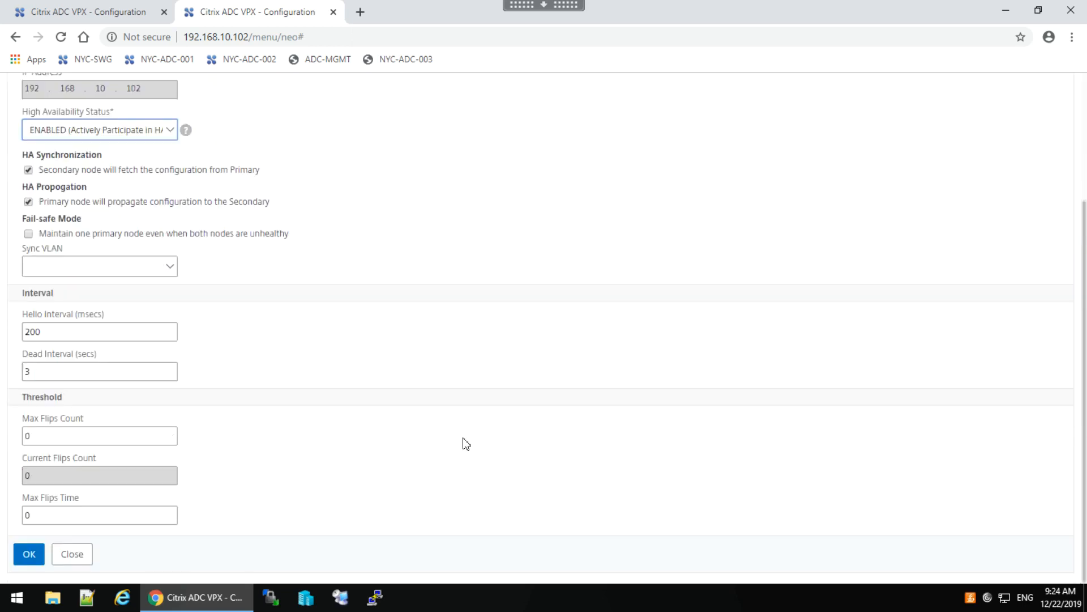
click(32, 555)
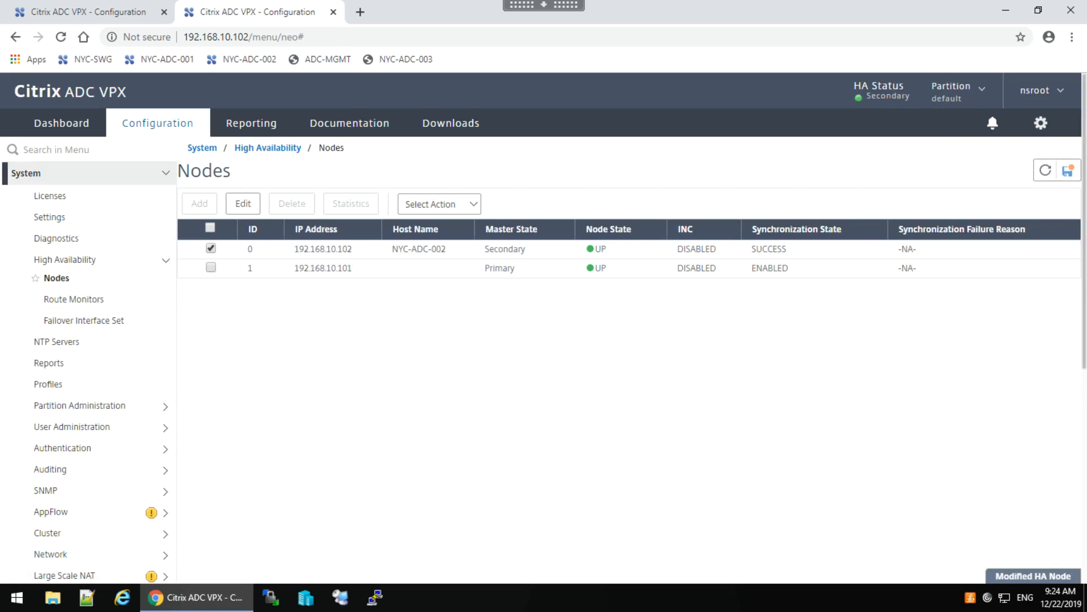
Save the running configuration on 192.168.10.101, confirming with Yes.
click(78, 19)
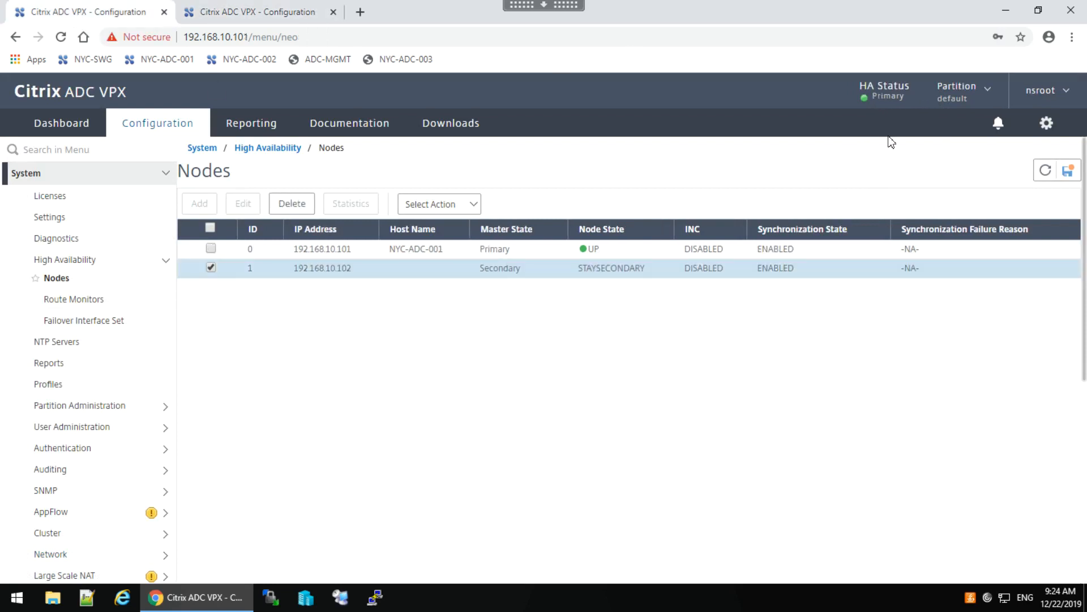
click(1068, 171)
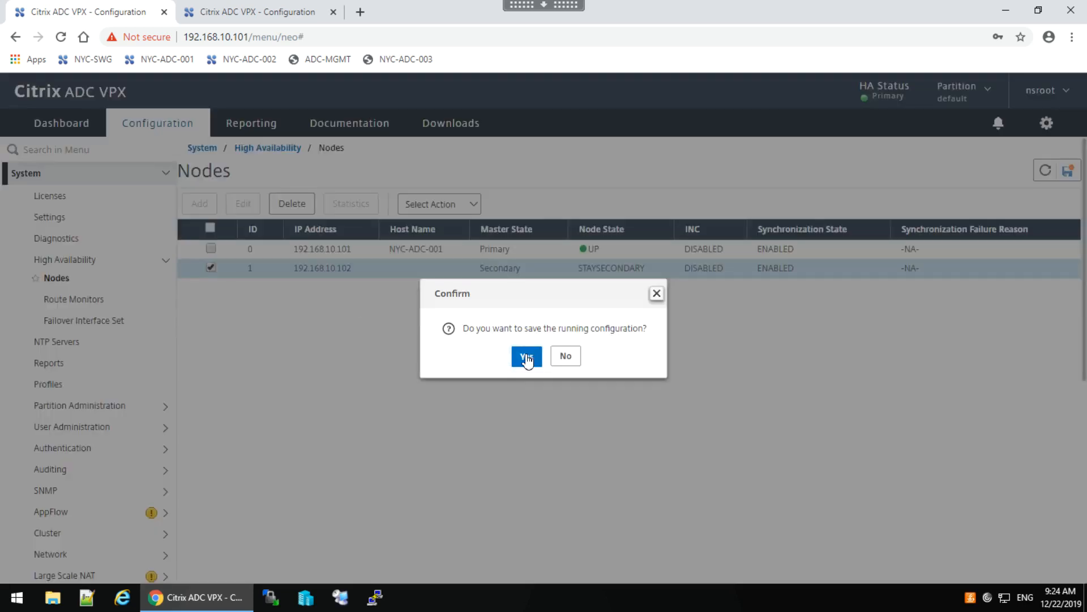
click(527, 357)
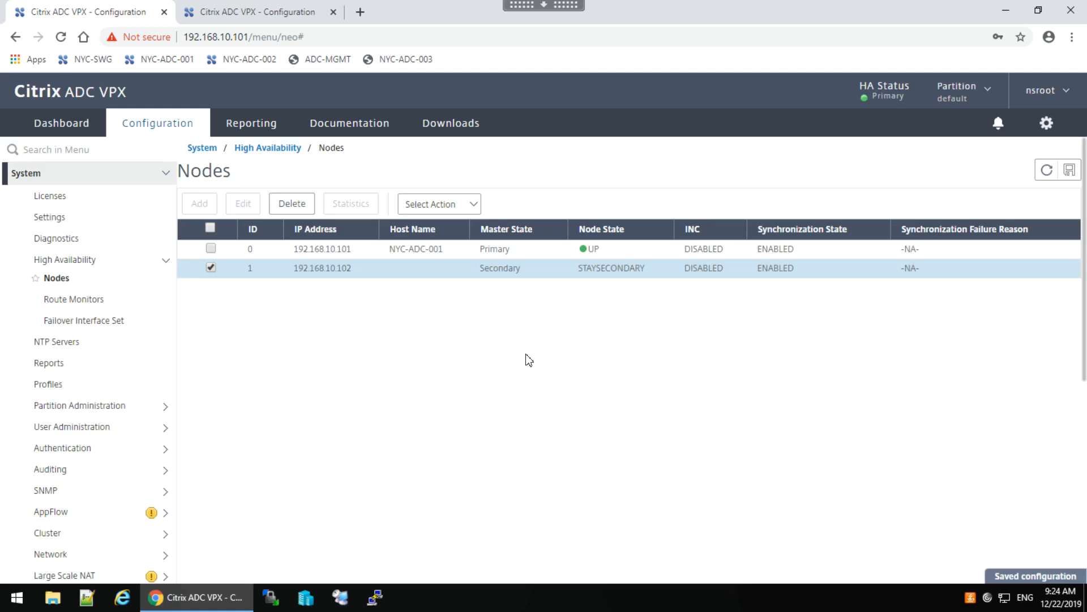
Force a failover of the HA pair, acknowledge the message, and refresh to see the new roles.
click(469, 207)
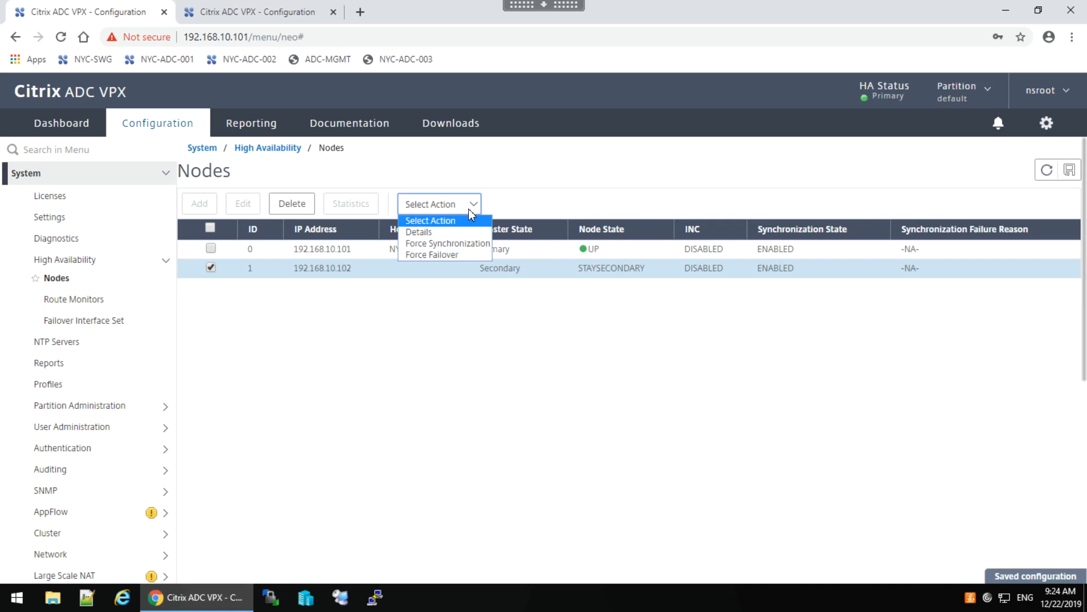
click(437, 254)
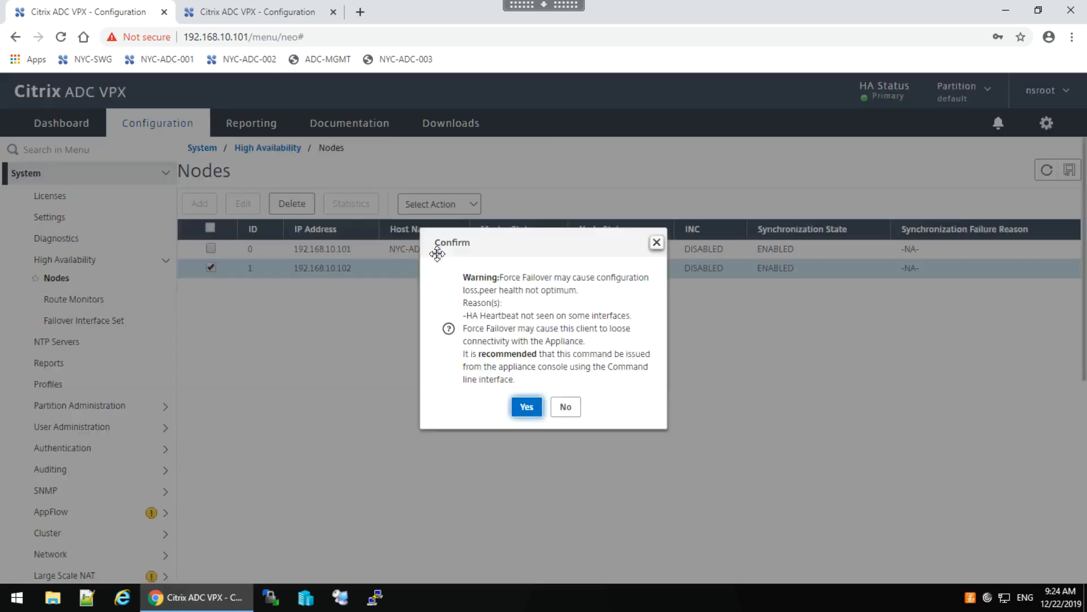
click(525, 406)
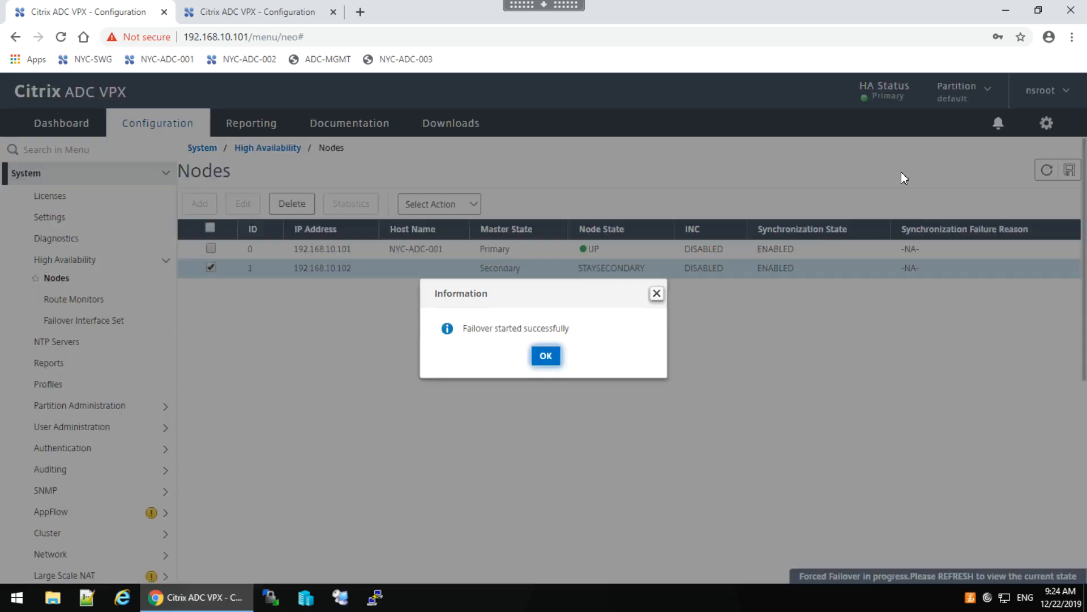
click(545, 356)
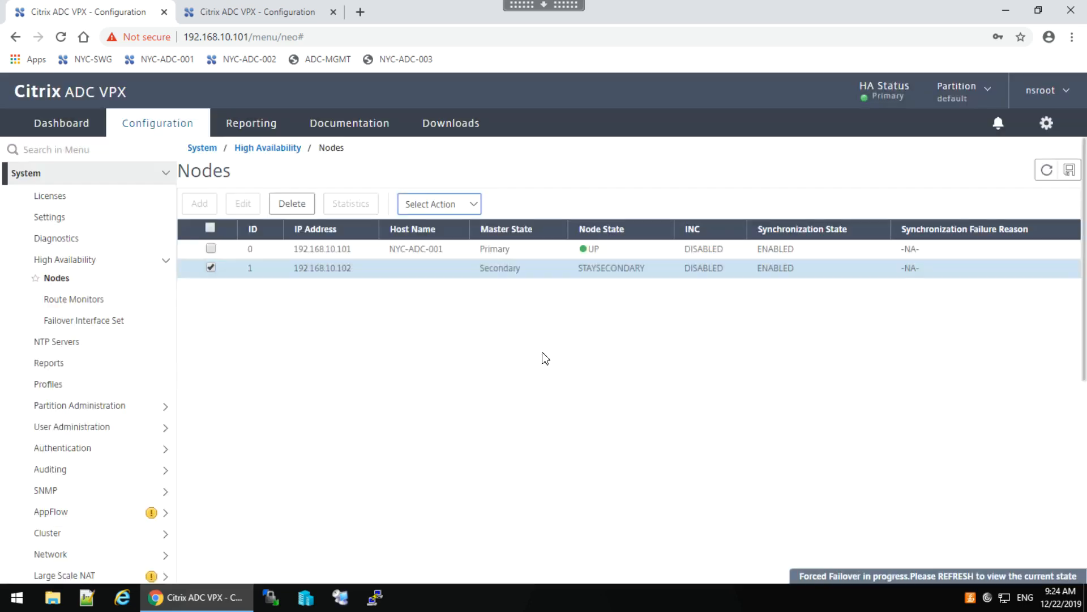
click(1047, 170)
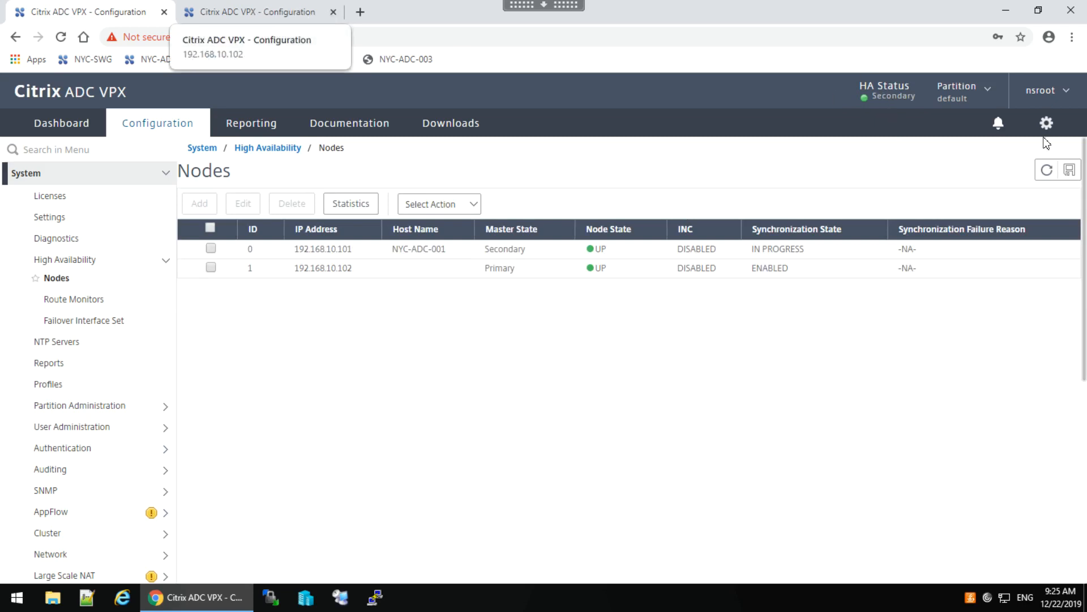
On 192.168.10.102, force a failover of node 0 so 192.168.10.101 becomes primary again.
click(260, 12)
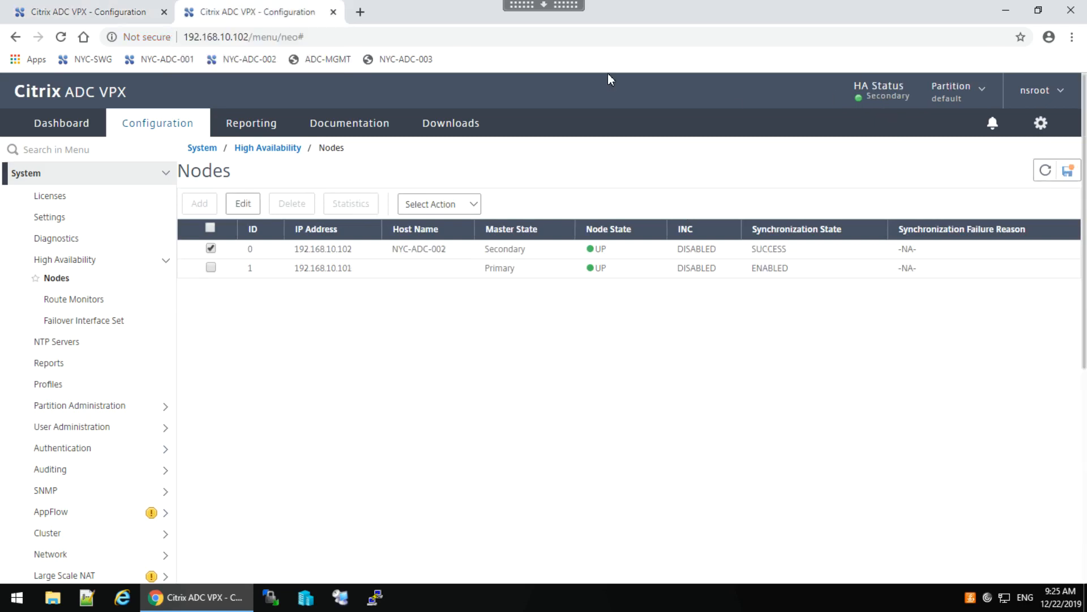
click(1045, 171)
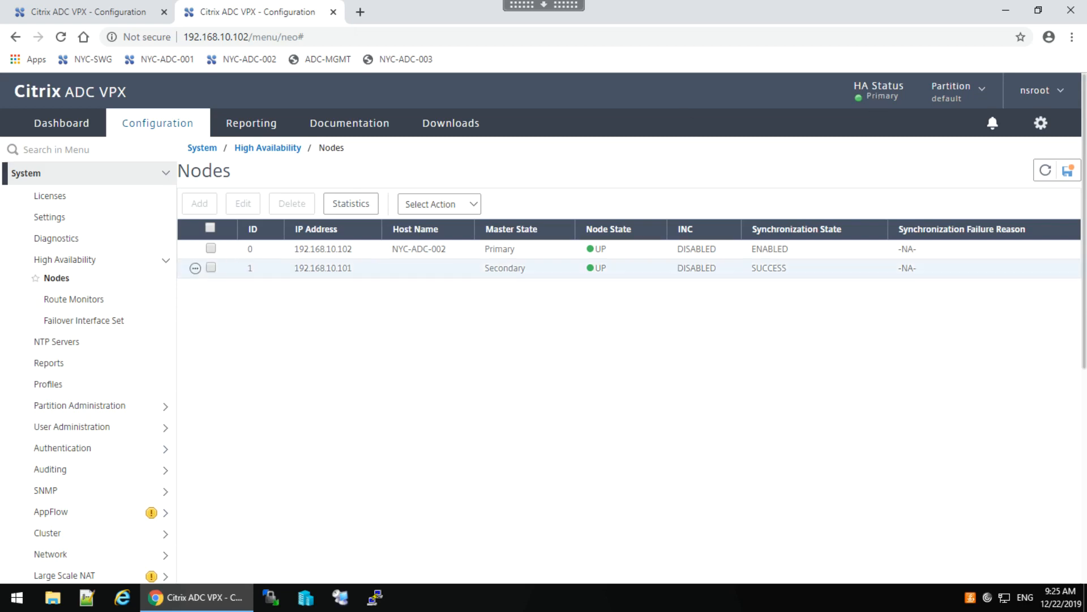
click(209, 250)
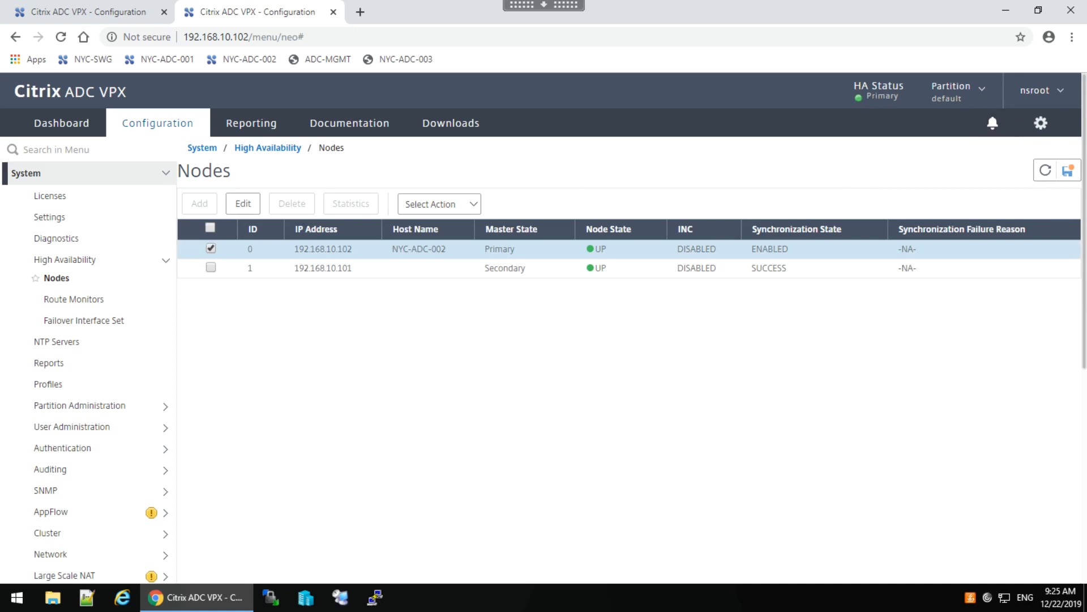
click(464, 204)
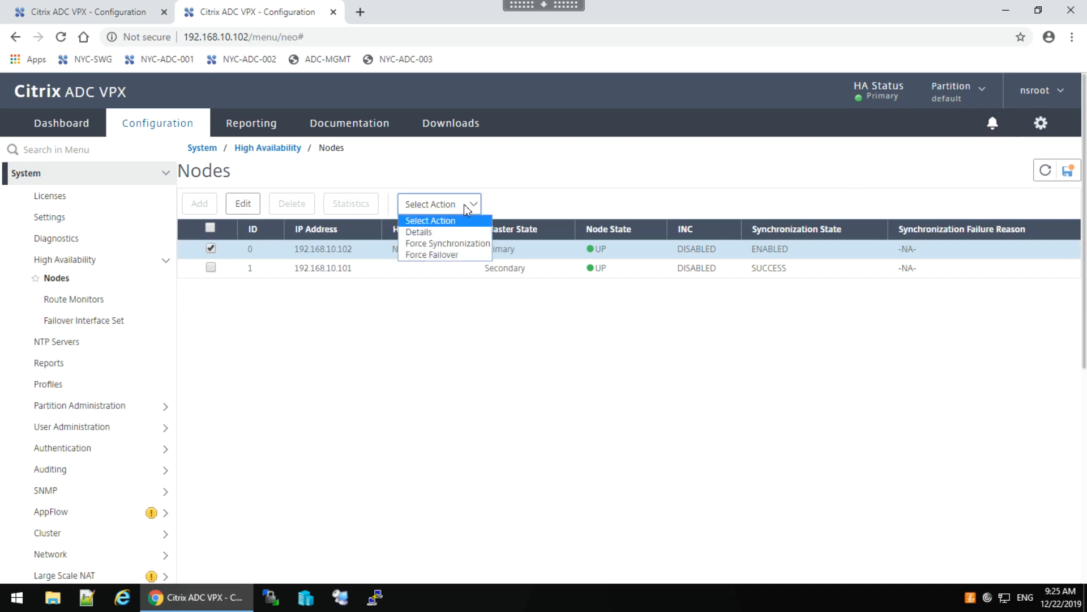
click(428, 255)
click(523, 407)
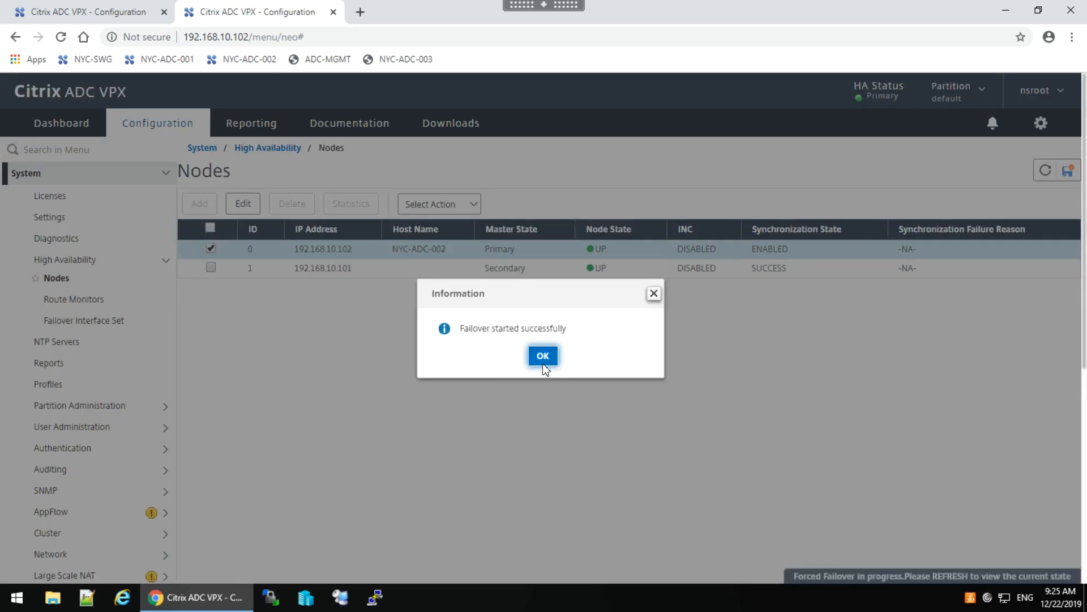
click(542, 357)
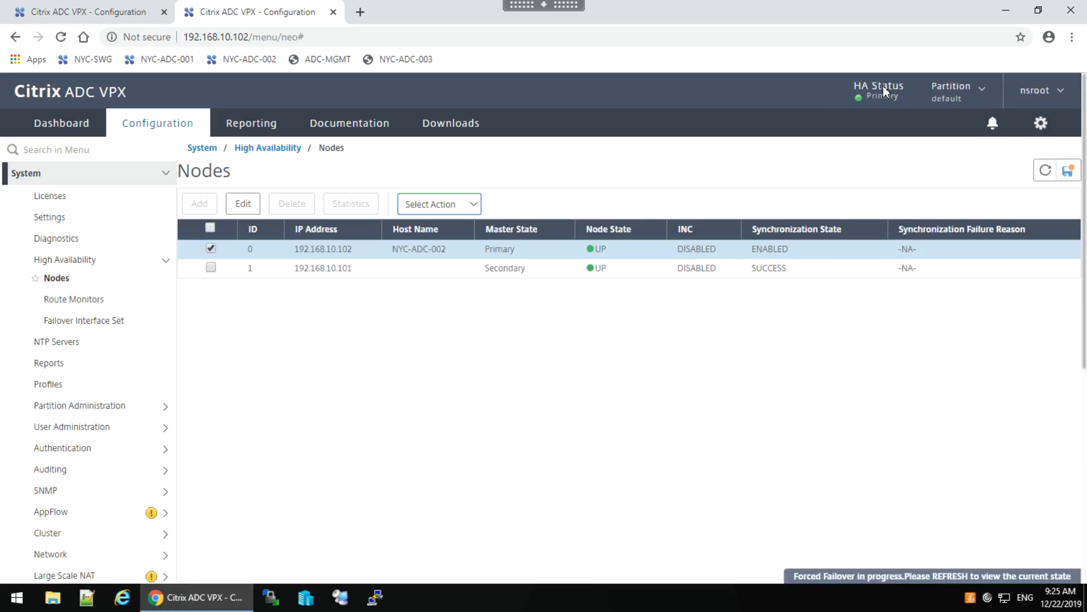
click(1047, 170)
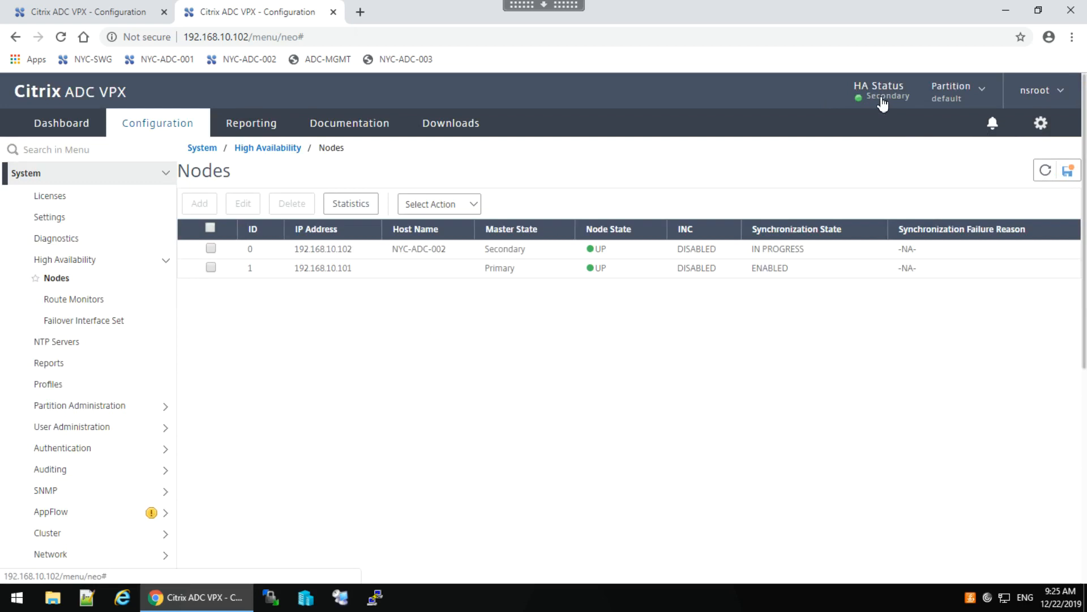
click(66, 11)
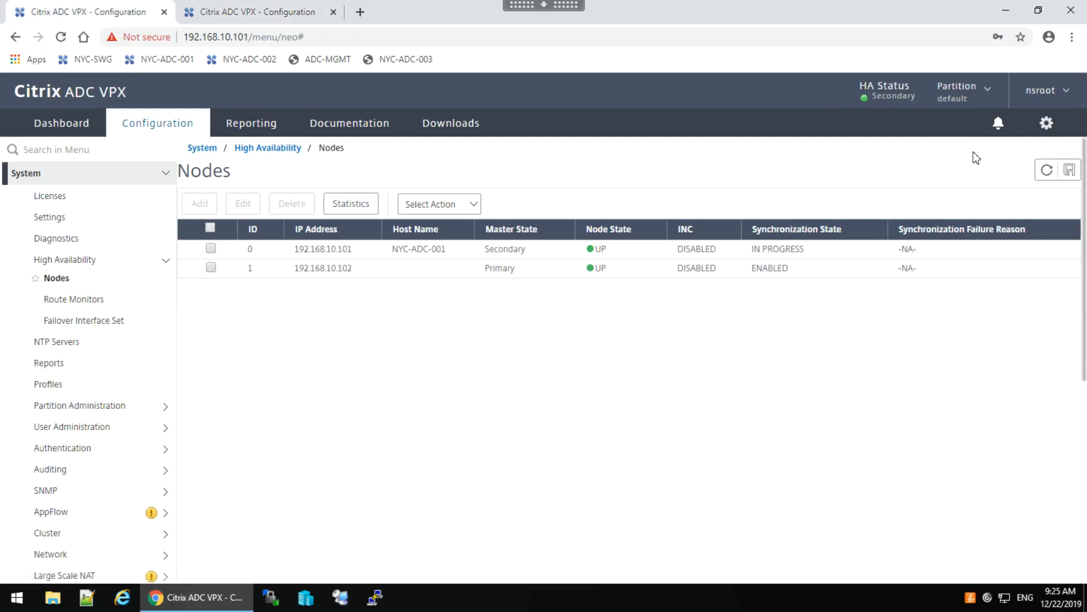
Refresh the 192.168.10.101 Nodes list to confirm it is Primary, then open System Settings.
click(1047, 170)
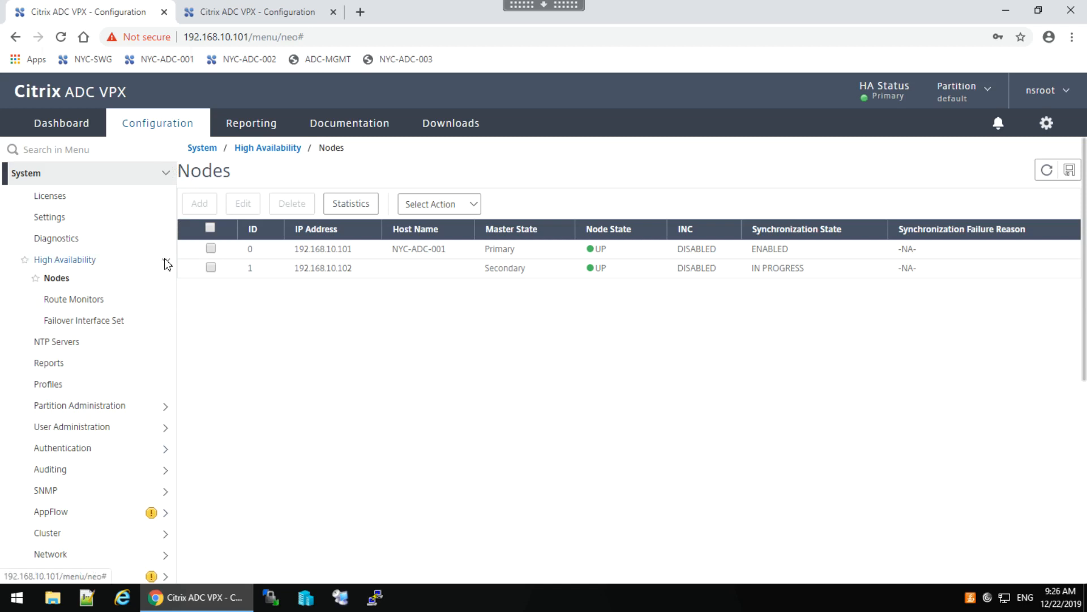
click(58, 218)
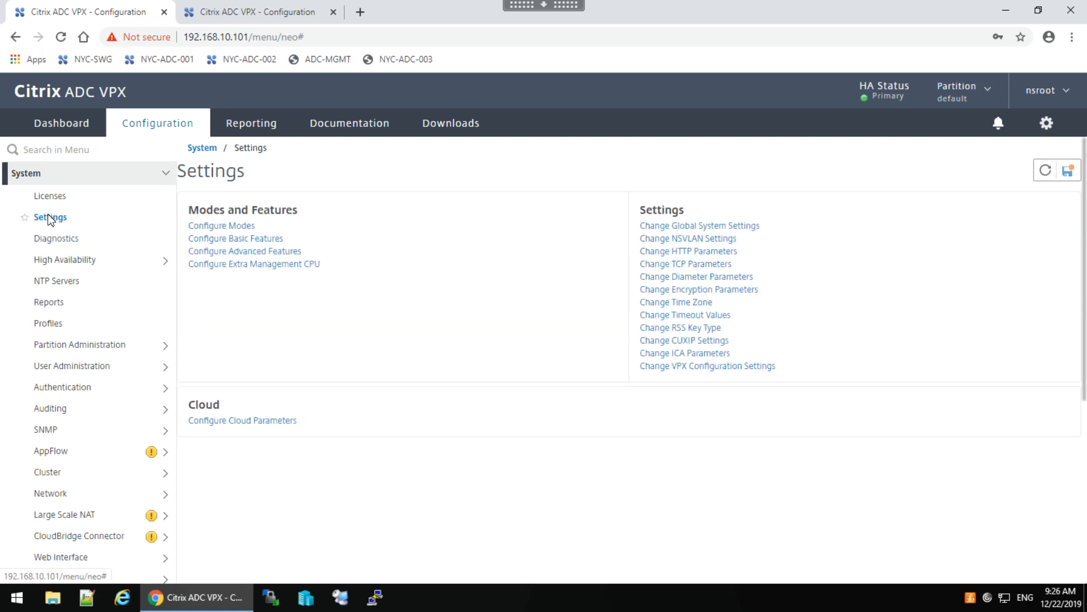
Review the Basic Features checkboxes without changing any, then return to System Information.
click(222, 240)
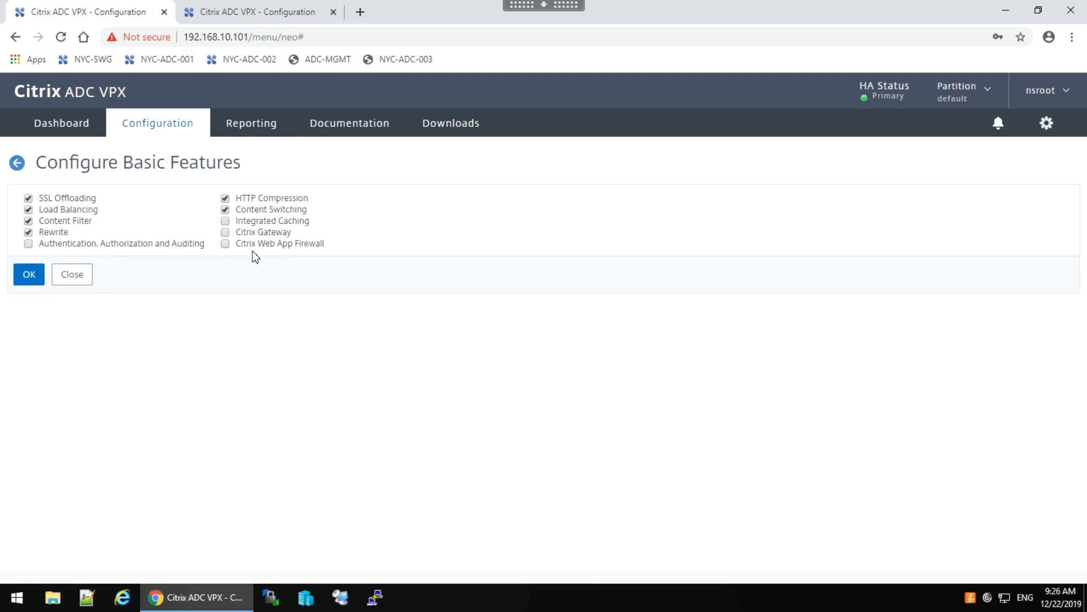
click(73, 276)
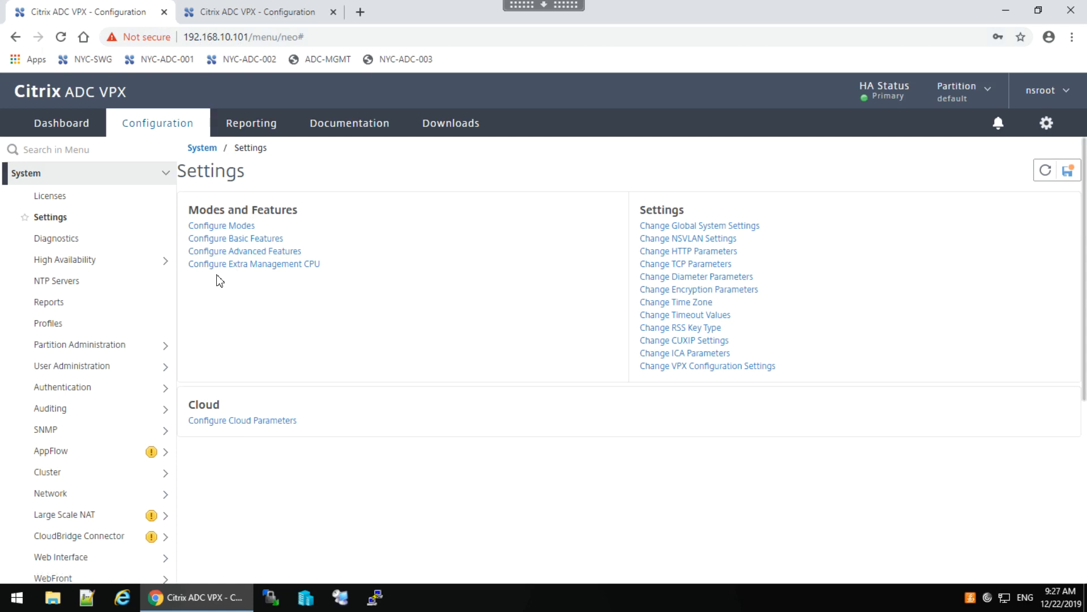
click(165, 175)
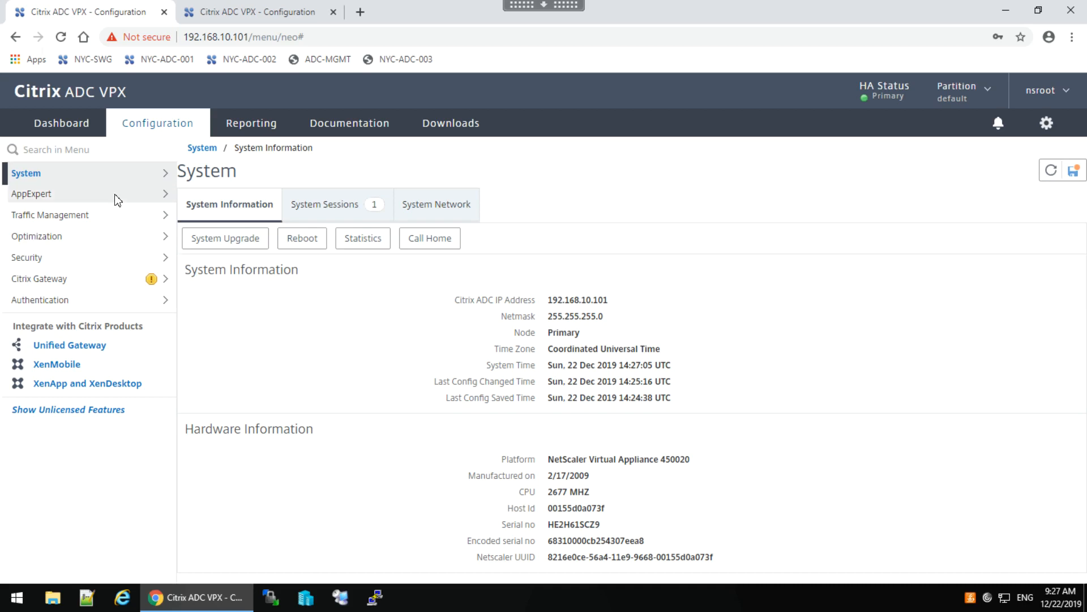
Show the System > Network > IPs list of the appliance's IPv4 addresses.
click(136, 178)
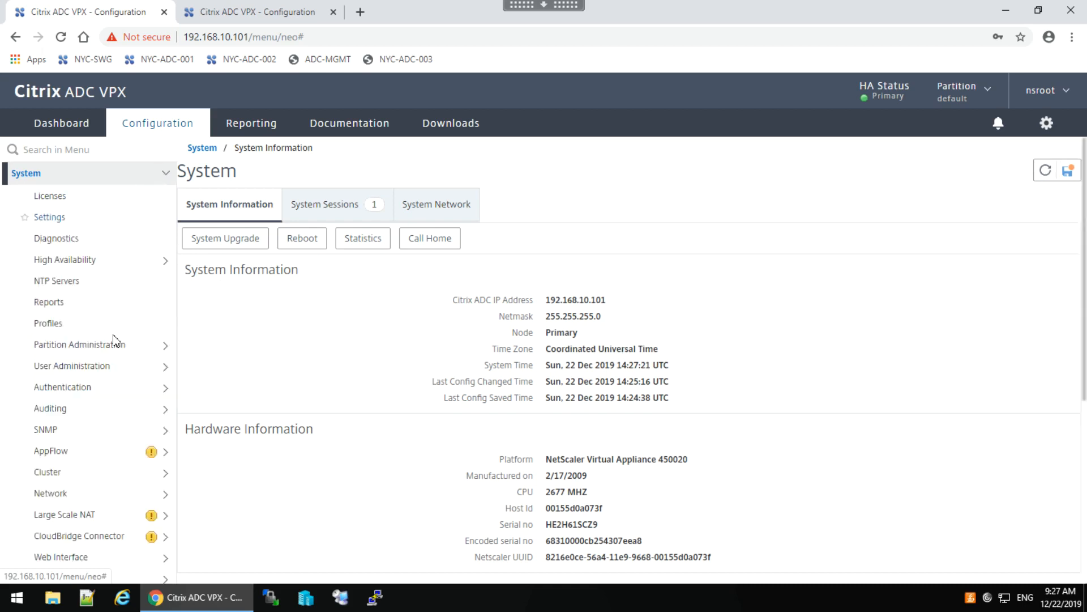
click(57, 498)
click(51, 515)
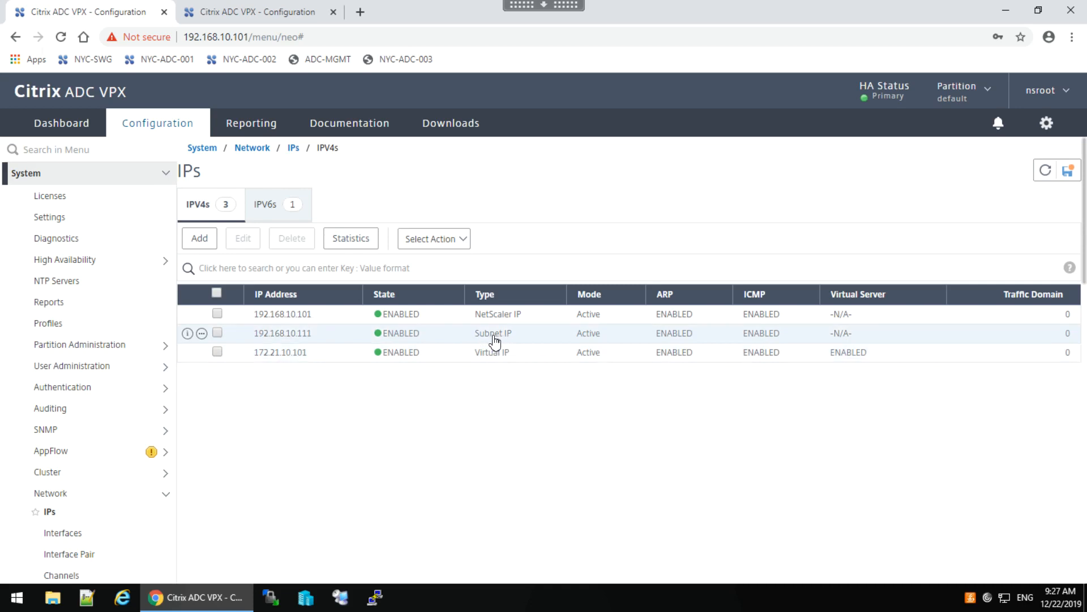
Create subnet IP 192.168.10.103/255.255.255.0 with management-only access and Telnet and FTP disabled.
click(199, 239)
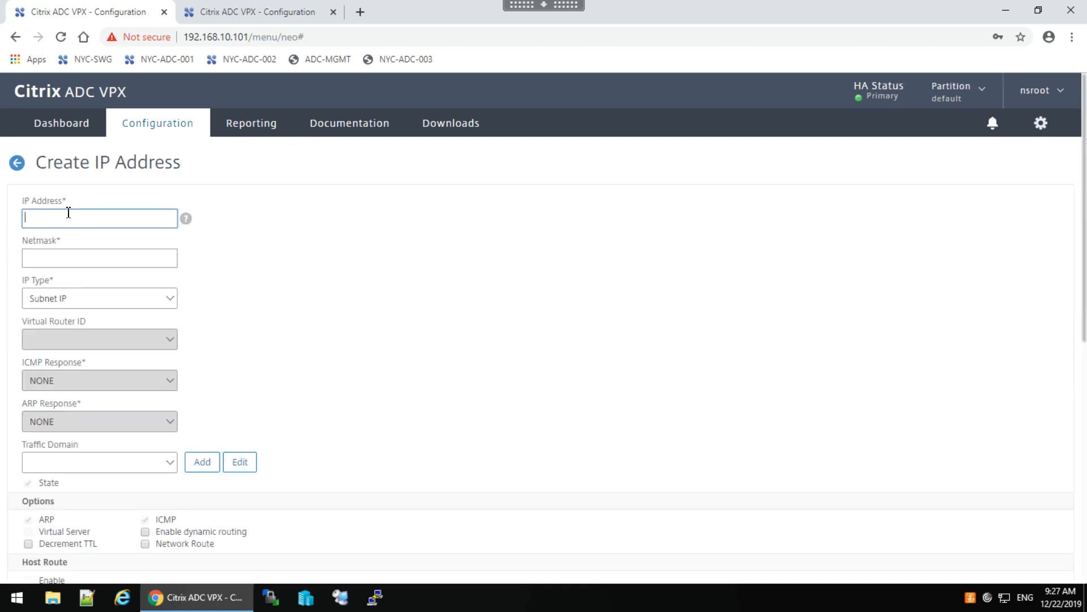
text(192.168.10.103)
drag(1084, 282, 1086, 538)
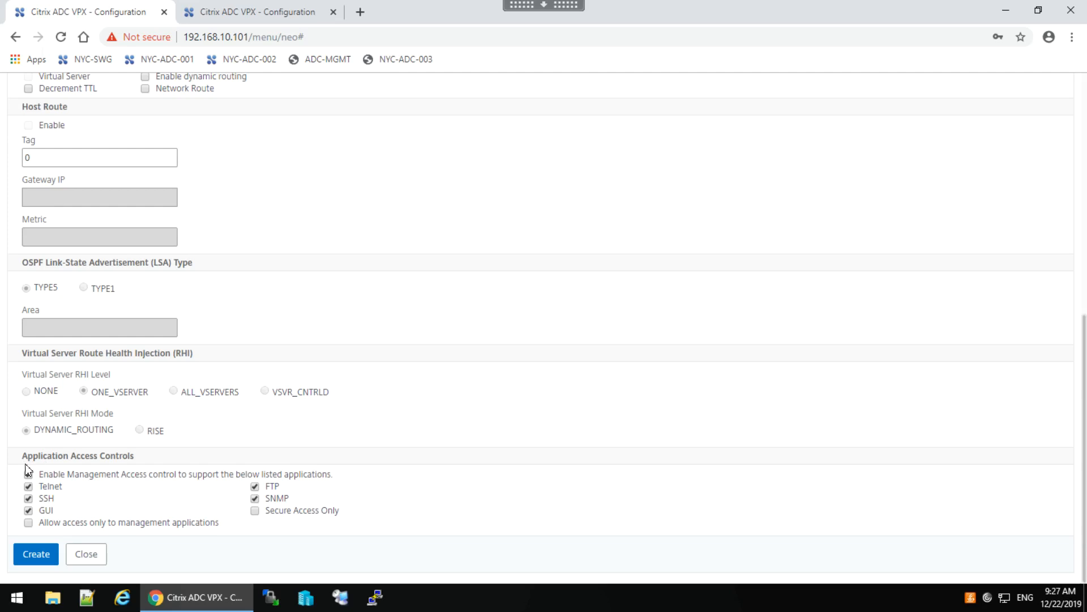
click(28, 523)
click(28, 486)
click(255, 487)
click(35, 556)
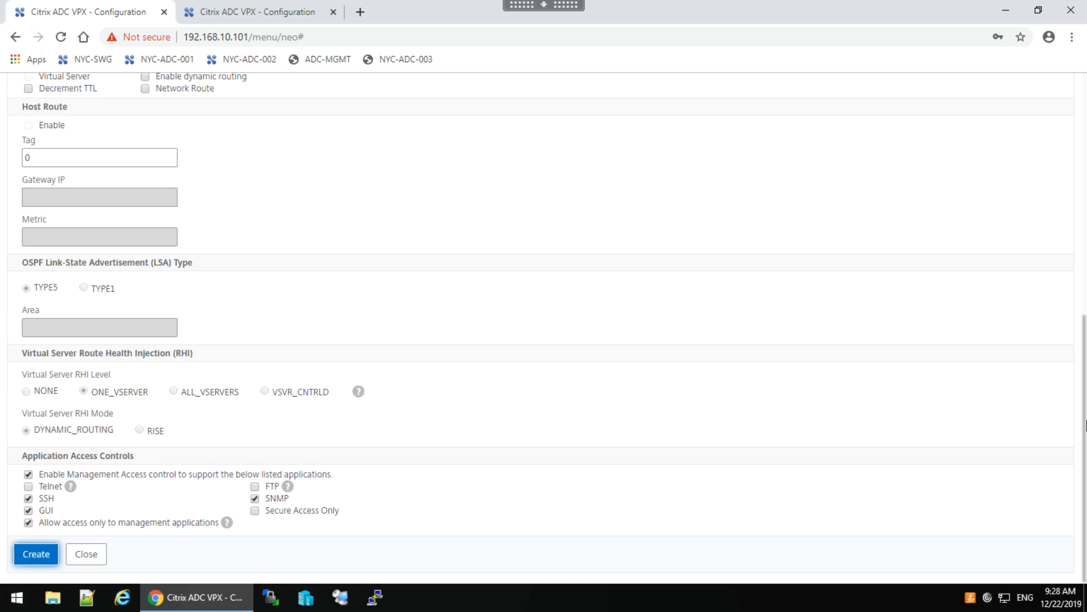
drag(1086, 421, 1086, 149)
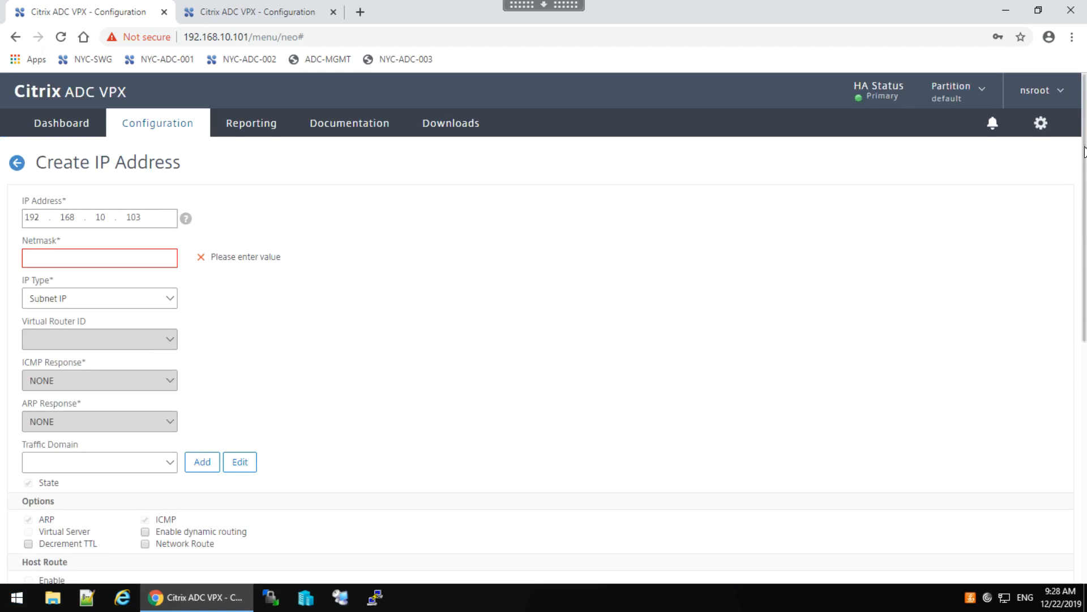
click(64, 254)
text(255.255.255.0)
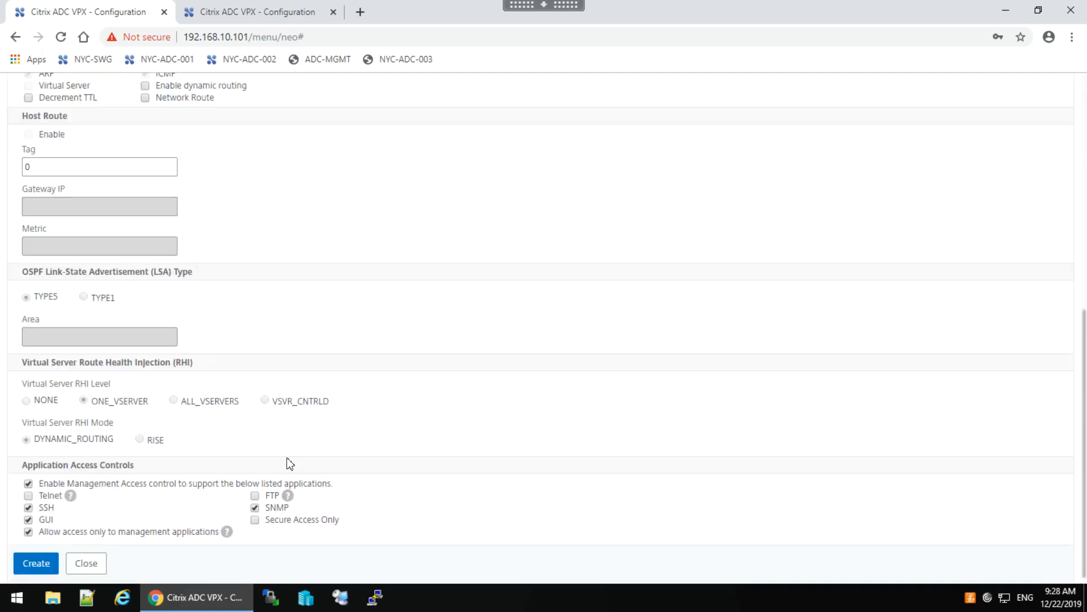
click(35, 565)
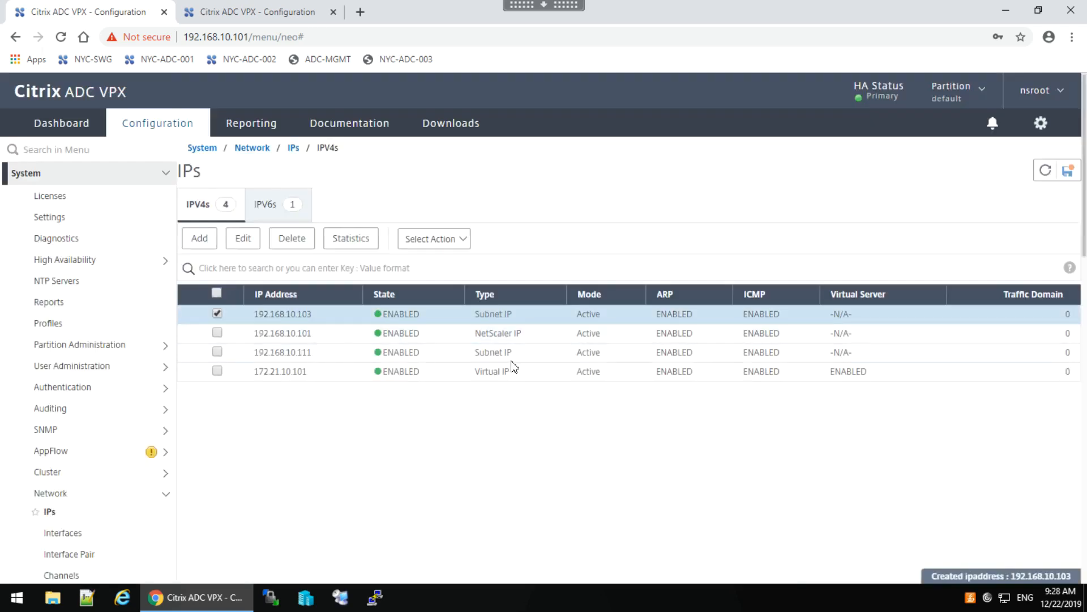
click(360, 12)
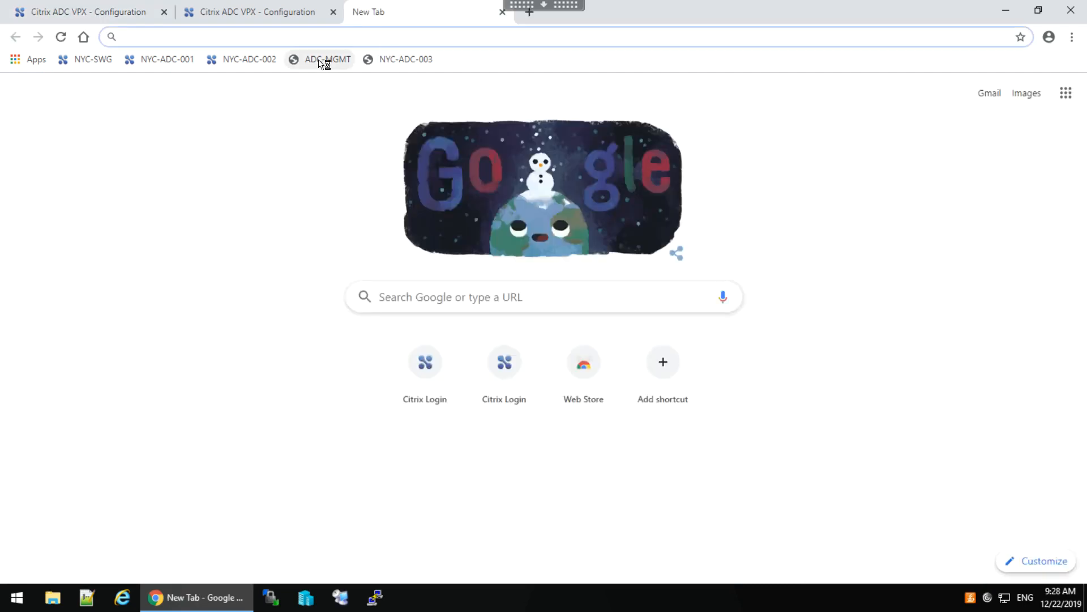
click(320, 60)
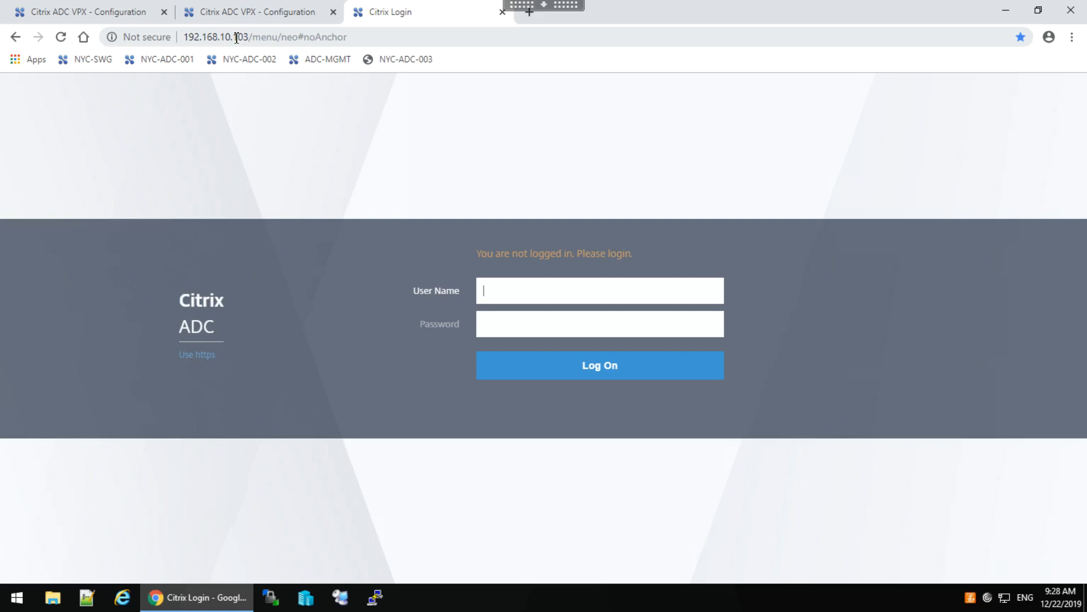
click(503, 12)
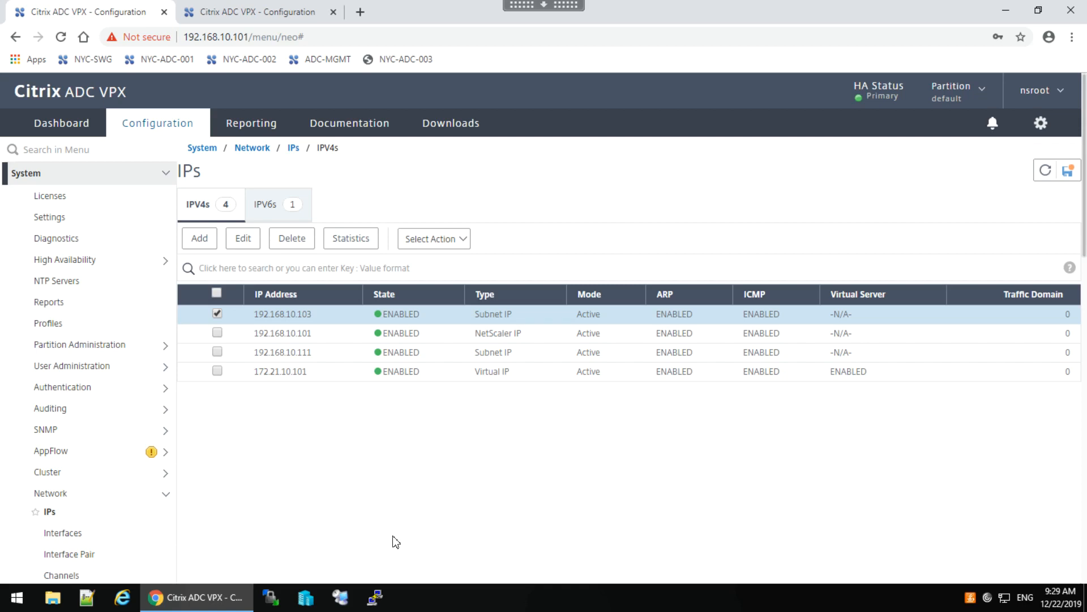
Navigate to Traffic Management > Load Balancing > Servers, which has no servers yet.
click(170, 495)
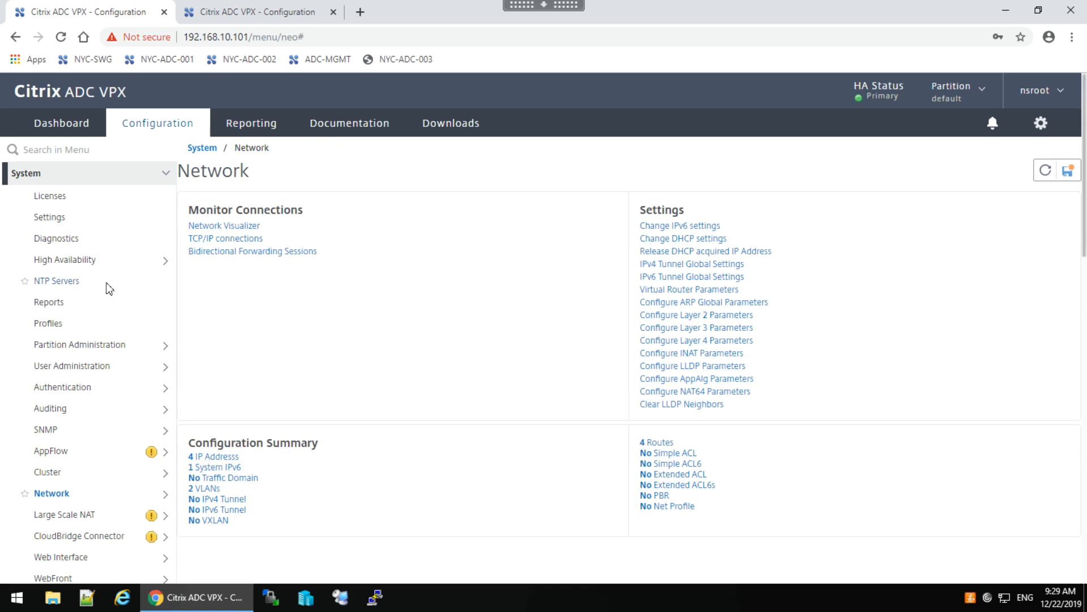
click(155, 178)
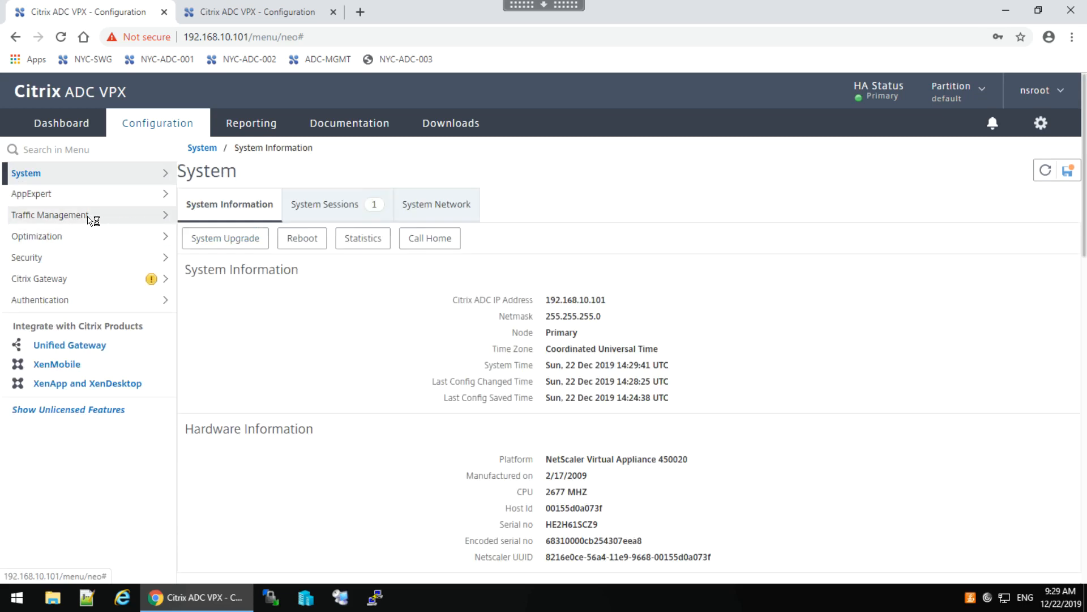
click(60, 220)
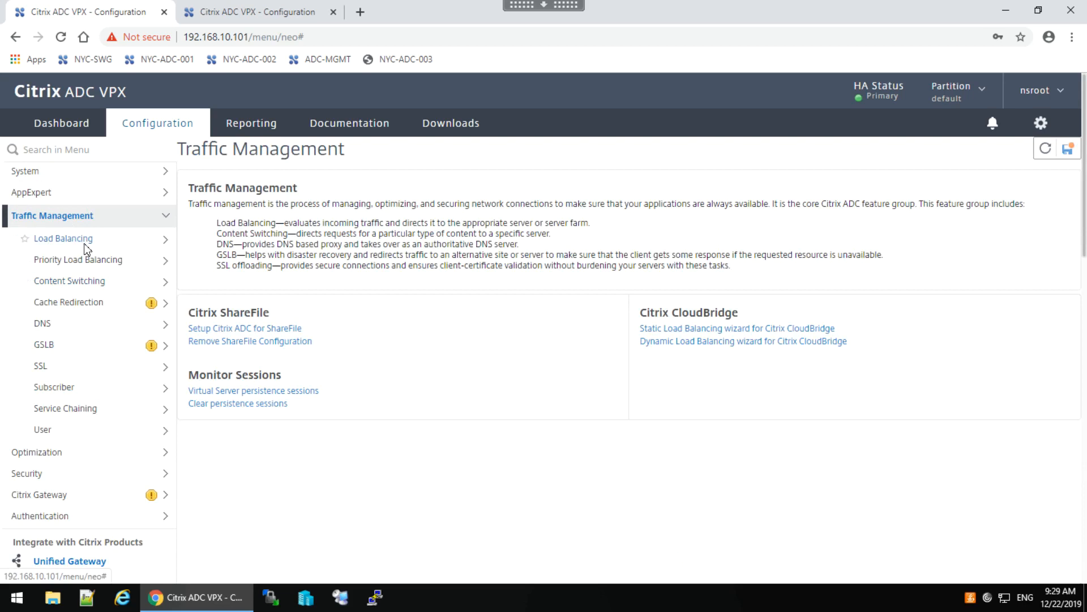
click(60, 240)
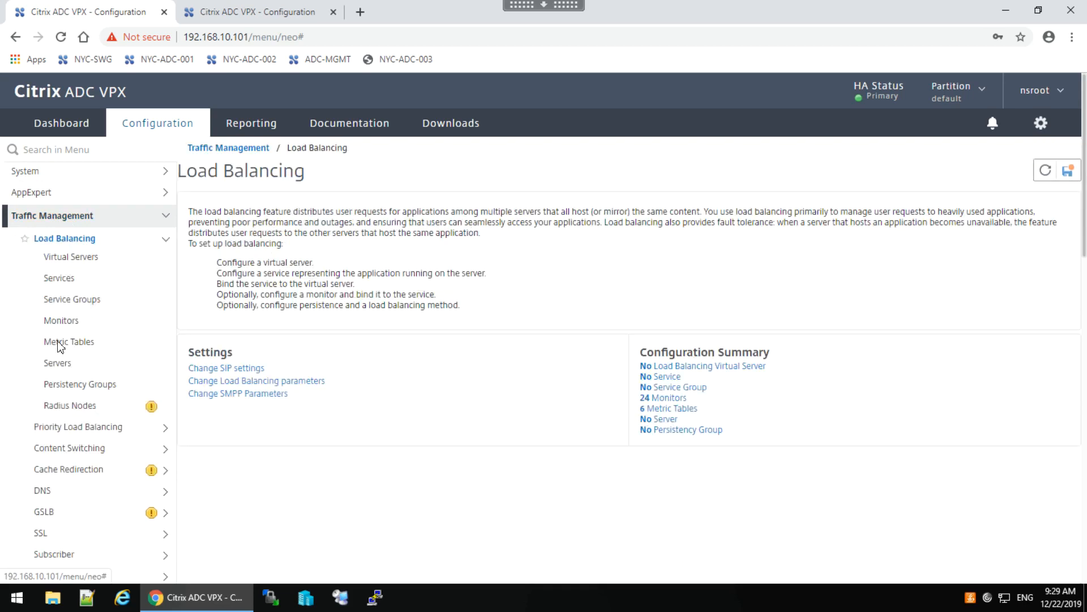
click(68, 366)
Create server srv_red with IP address 192.168.30.51.
click(199, 204)
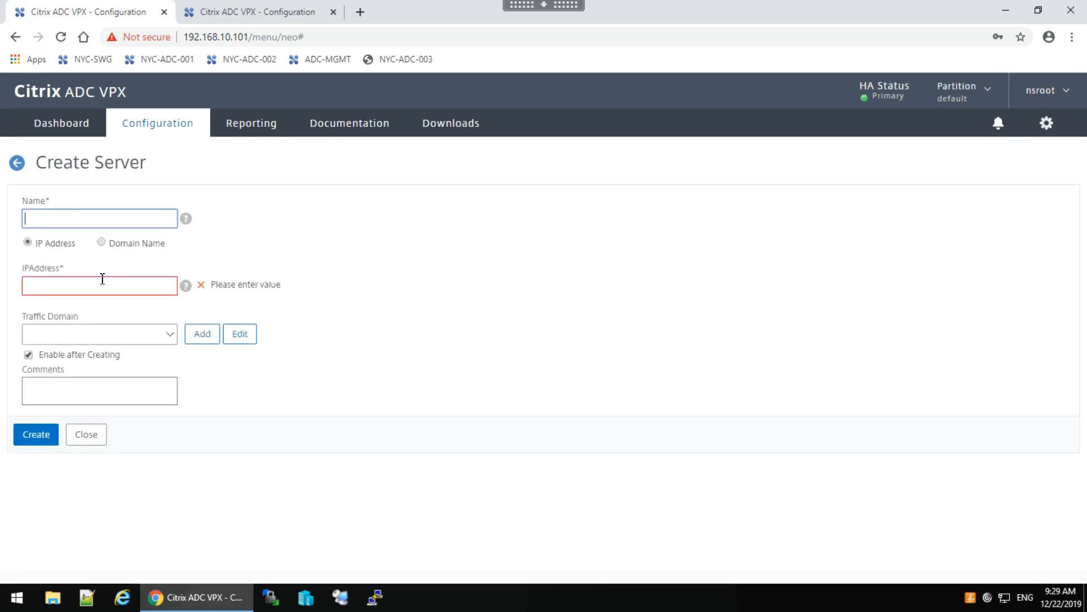
text(srv_red)
click(69, 285)
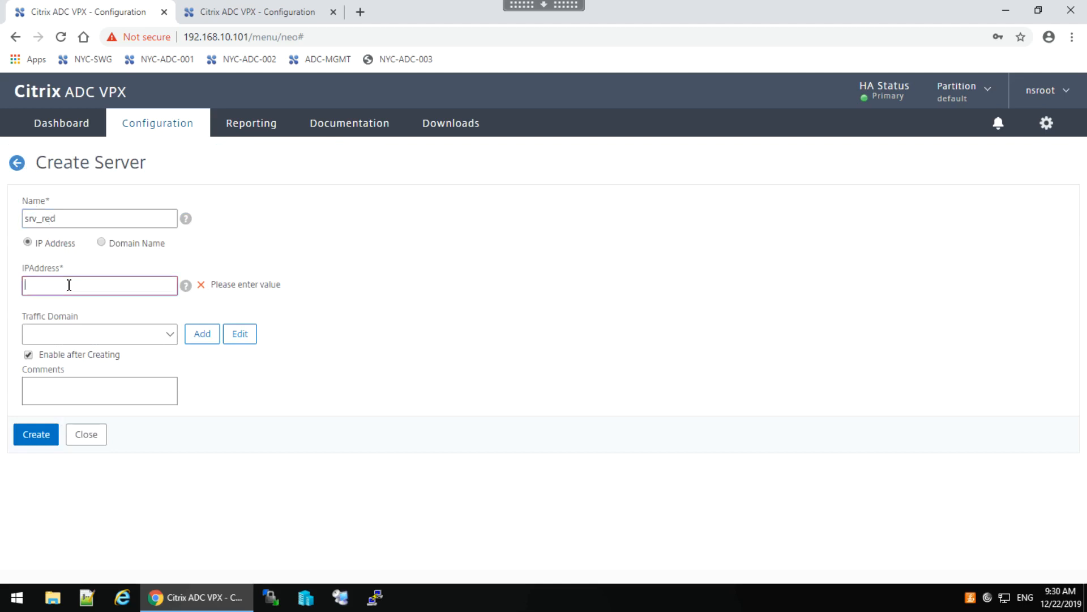
text(192.168.30)
text(.61)
click(38, 440)
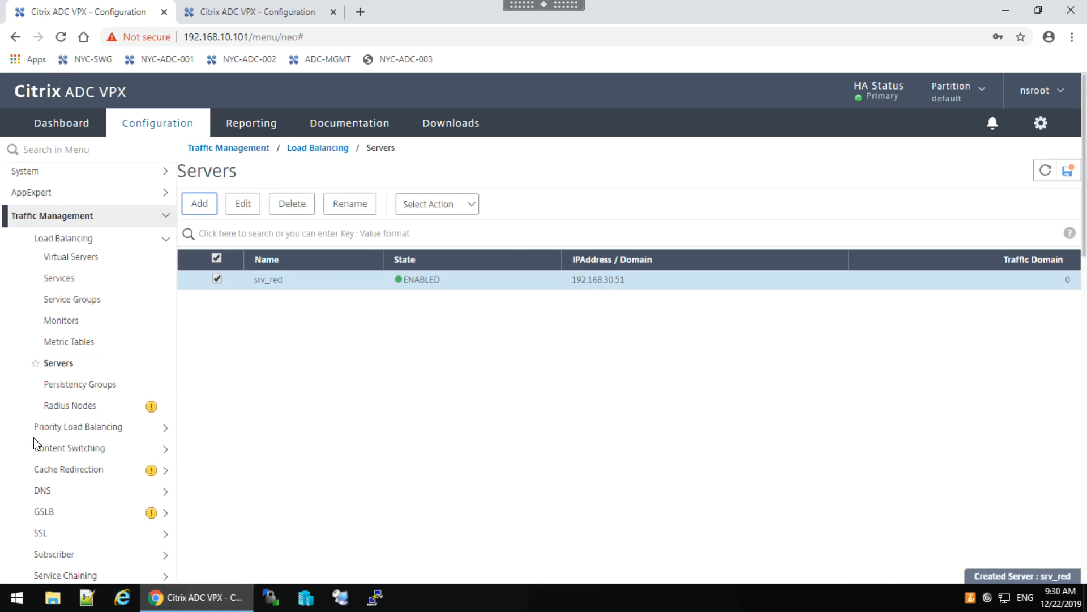
Create server srv_blue at 192.168.30.52 by editing the prefilled name and IP.
click(199, 205)
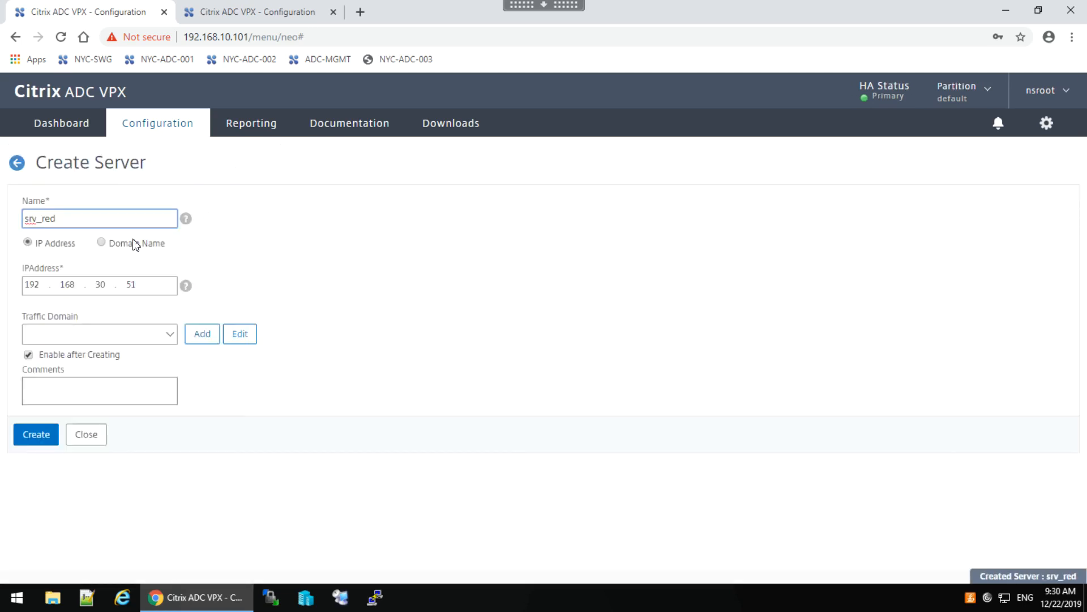
click(72, 219)
key(BackSpace)
key(BackSpace)
key(BackSpace)
key(BackSpace)
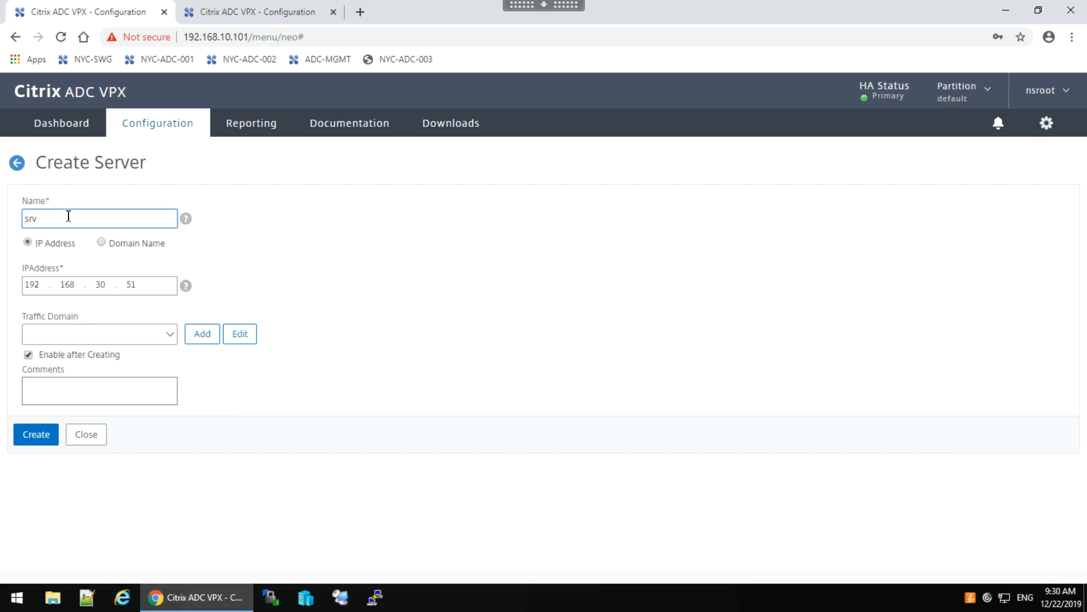
text(_blue)
click(147, 287)
key(BackSpace)
text(2)
click(32, 435)
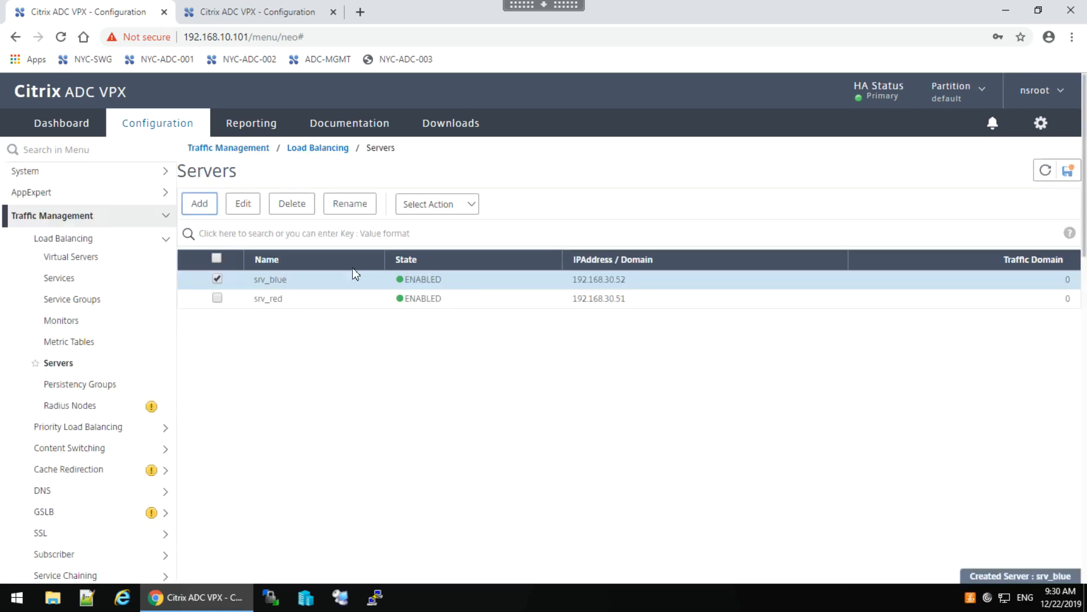
Create server srv_green at 192.168.30.53 the same way.
click(205, 208)
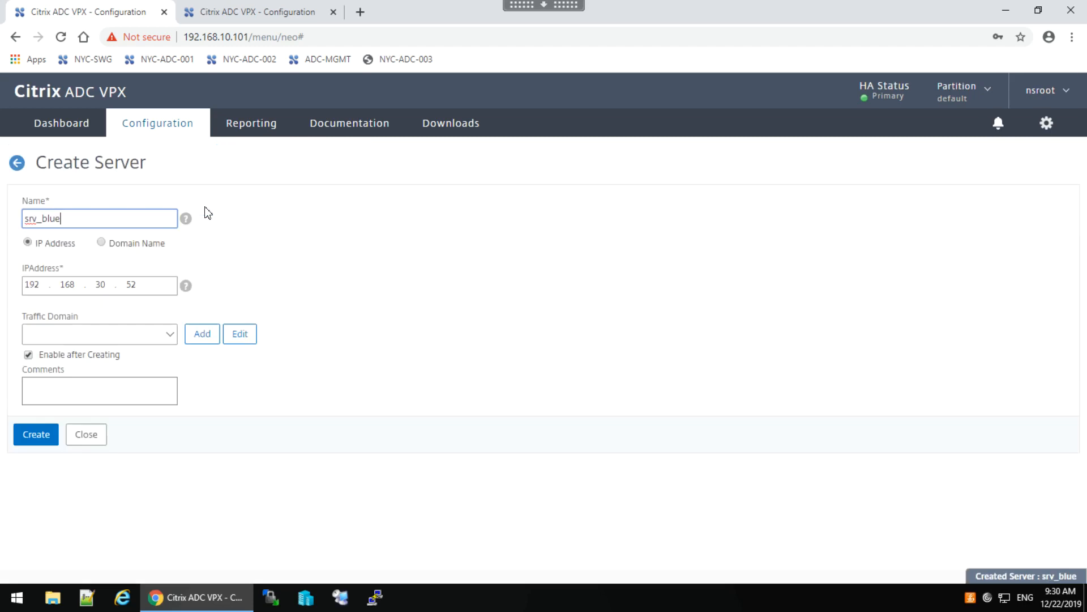
key(BackSpace)
key(BackSpace)
key(BackSpace)
key(BackSpace)
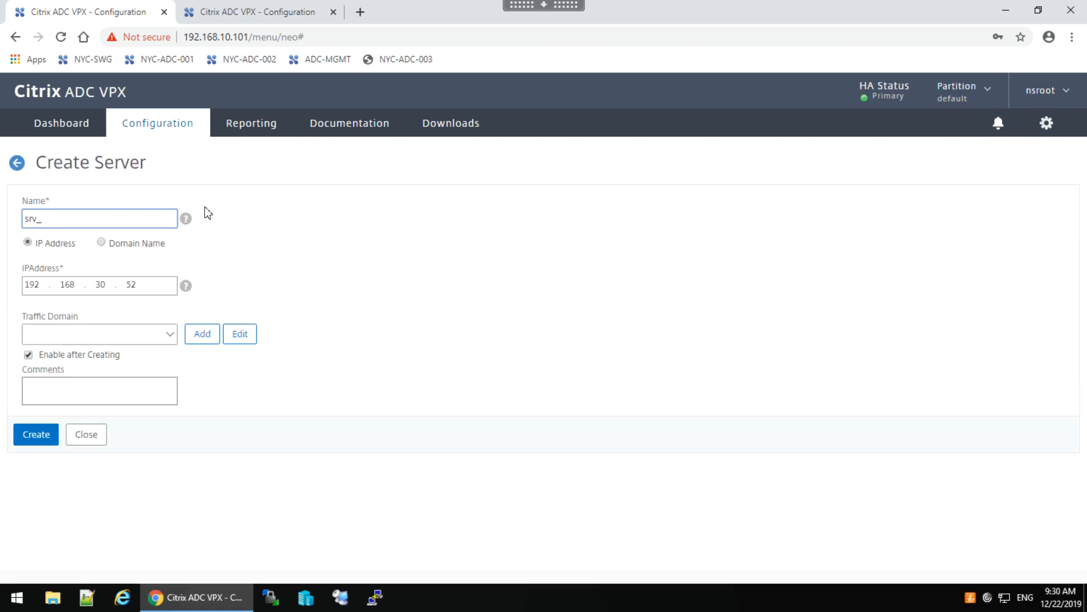
text(green)
click(145, 287)
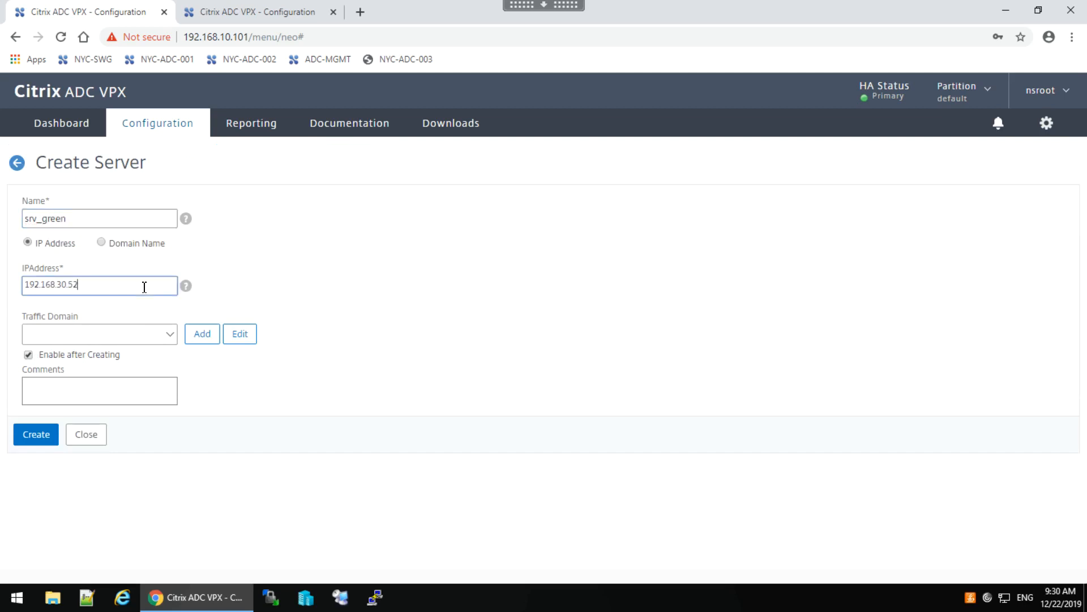
key(BackSpace)
text(3)
click(36, 435)
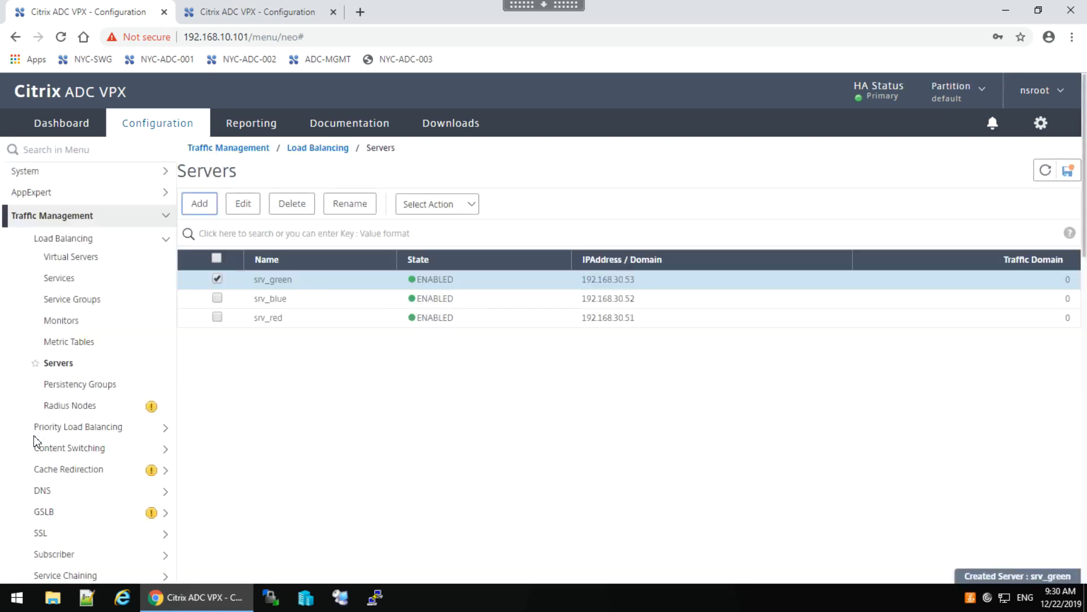
Create HTTP port 80 service svc_red on the existing server srv_red.
click(58, 282)
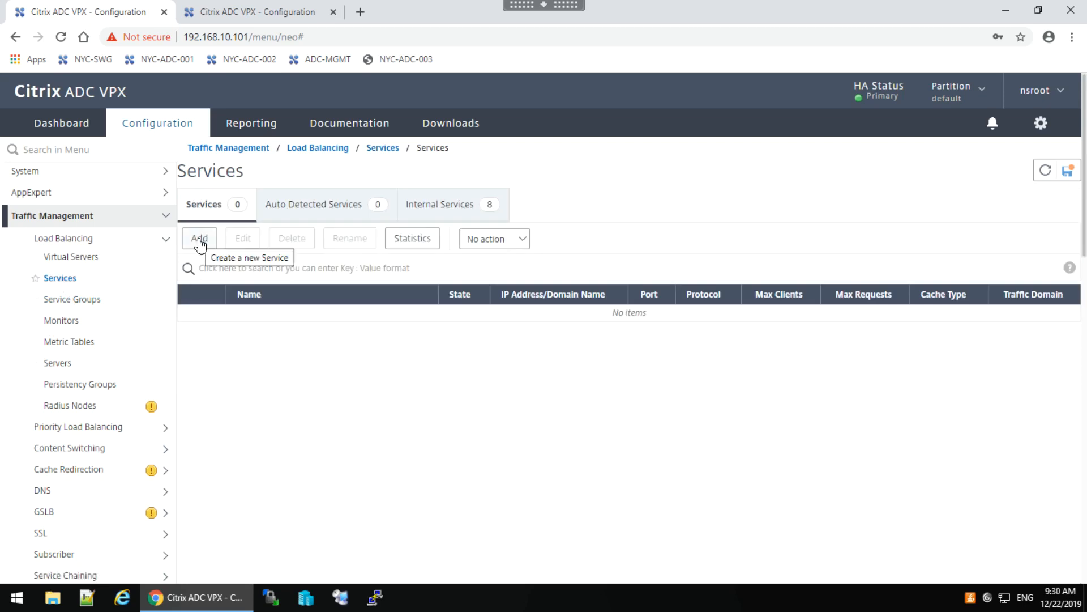
click(199, 242)
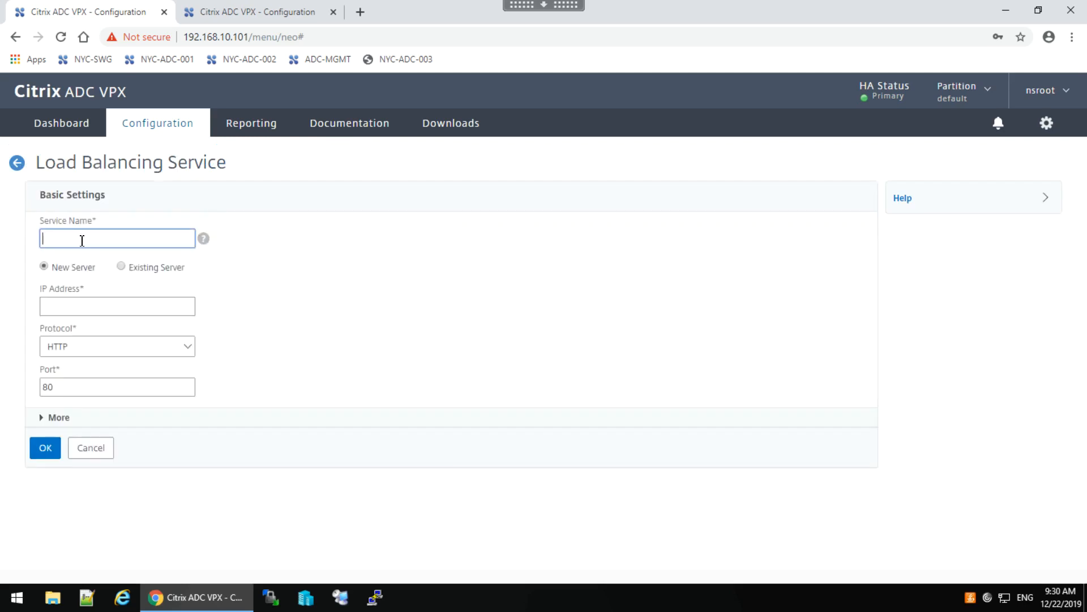
text(svc_red)
click(123, 268)
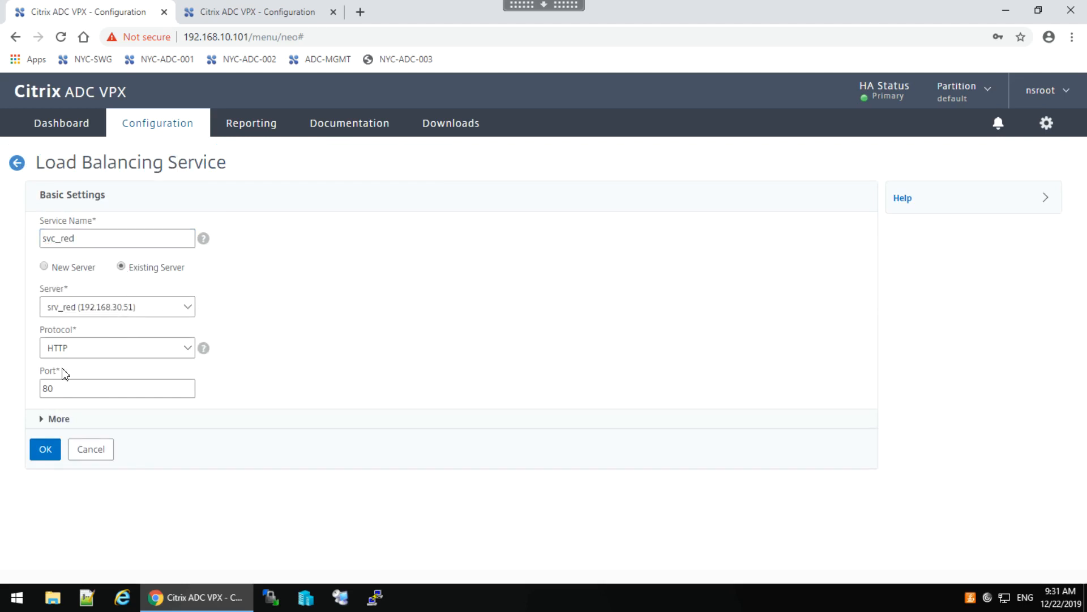
click(46, 450)
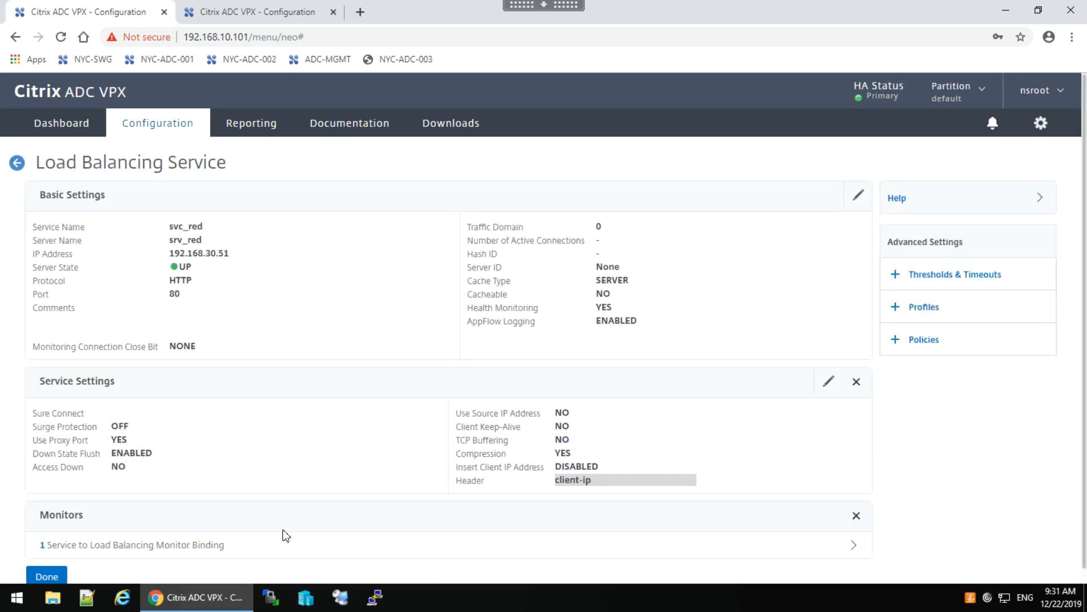
click(46, 577)
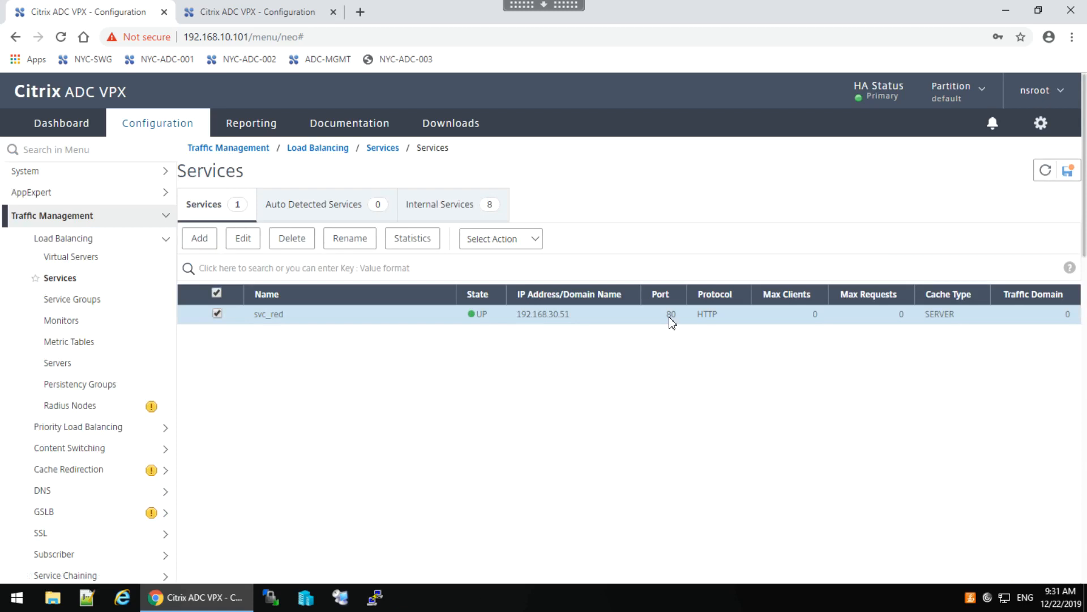
click(217, 314)
Create HTTP port 80 service svc_blue on the existing server srv_blue.
click(198, 240)
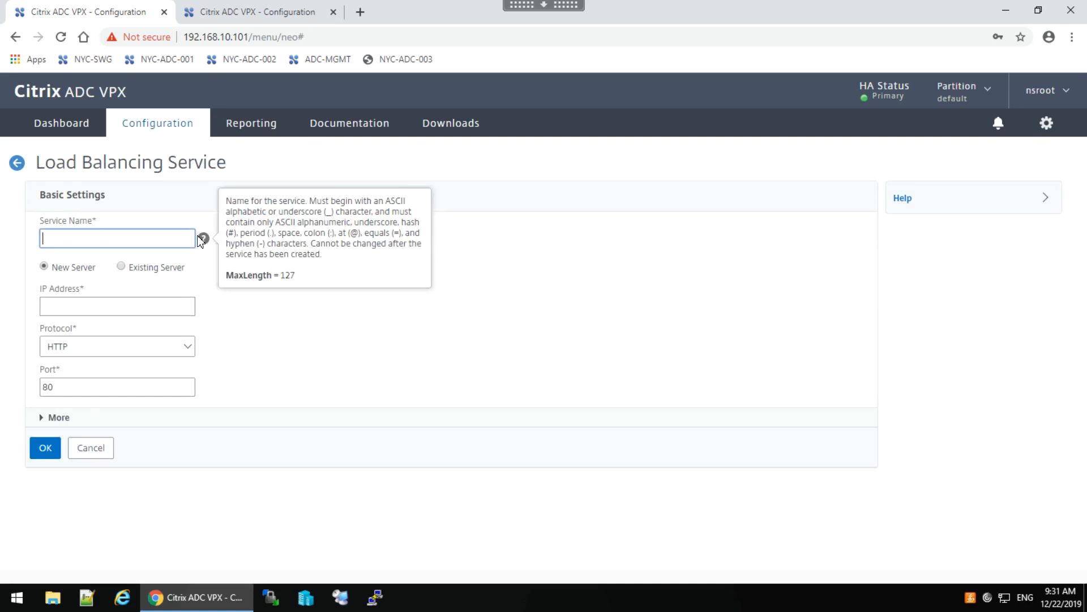
text(svc_blue)
click(121, 267)
click(160, 308)
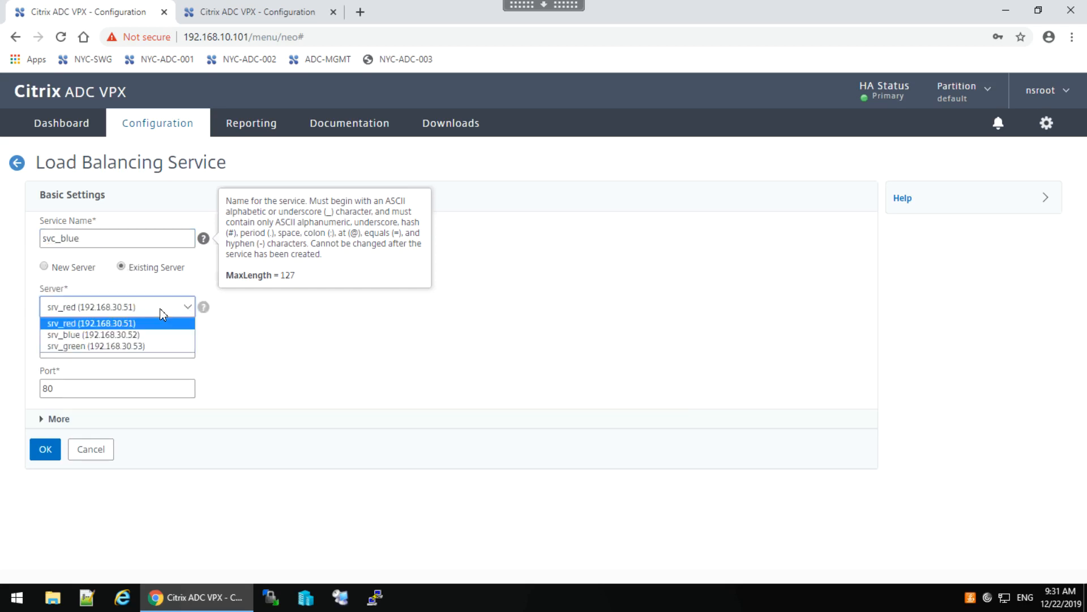
click(120, 335)
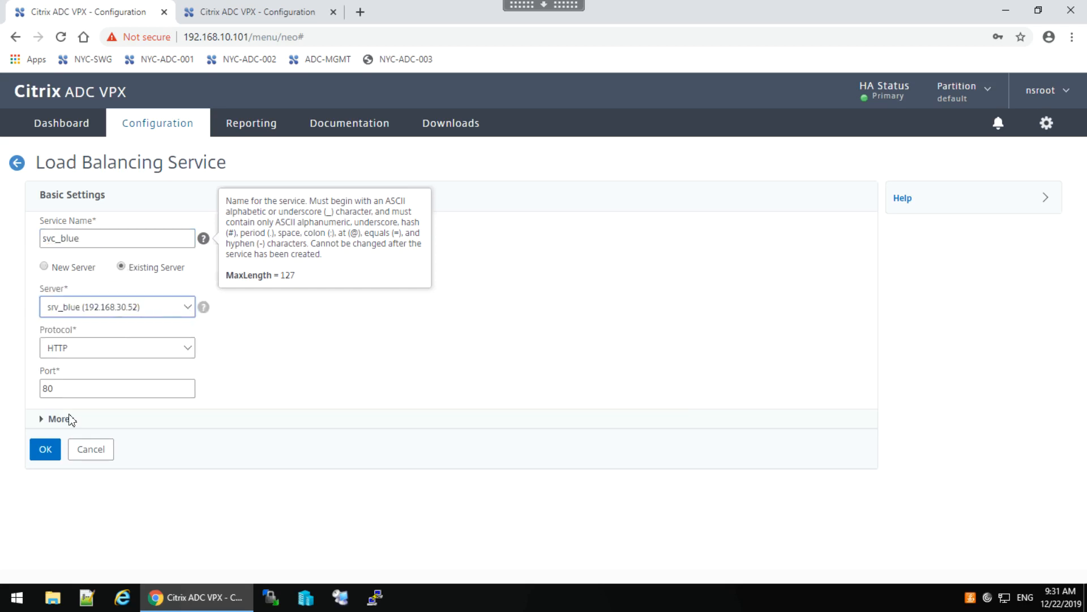
click(46, 456)
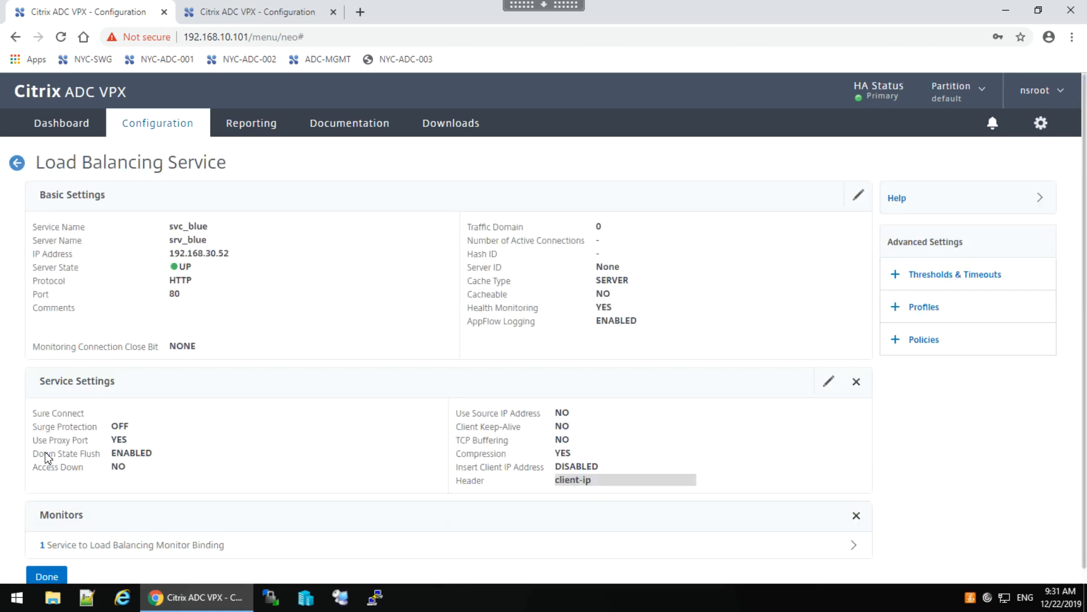
click(47, 576)
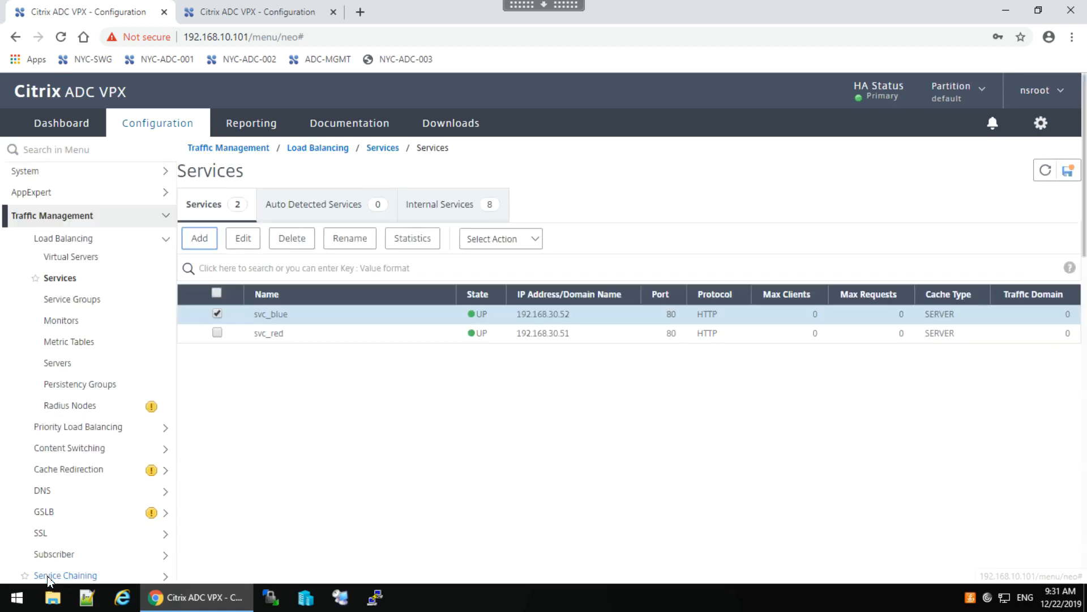
click(220, 316)
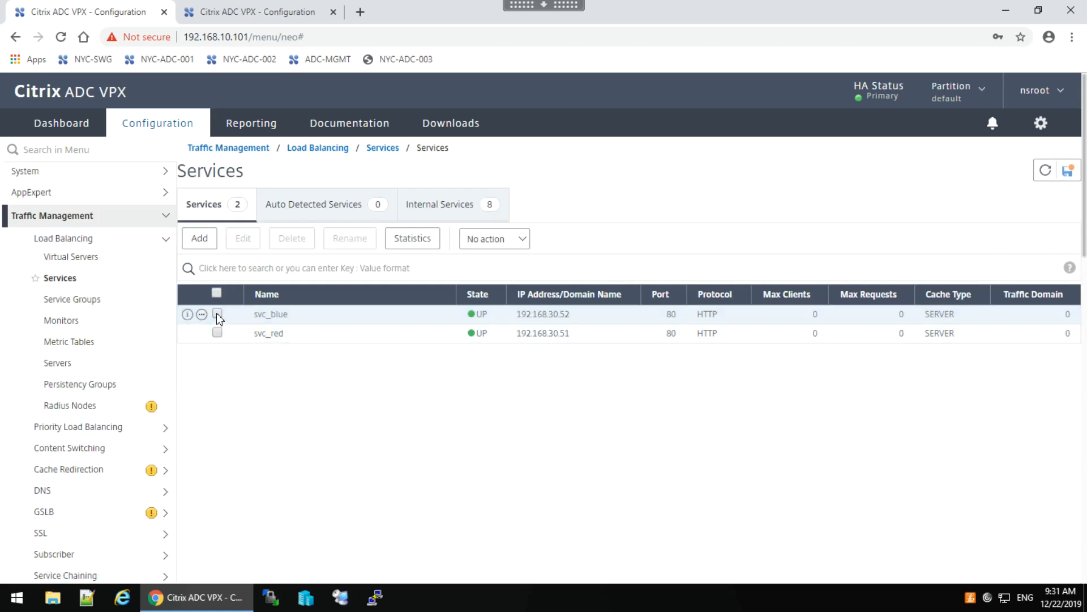
Add service svc_green on existing server srv_green (192.168.30.53), HTTP port 80.
click(199, 238)
text(svc_gree)
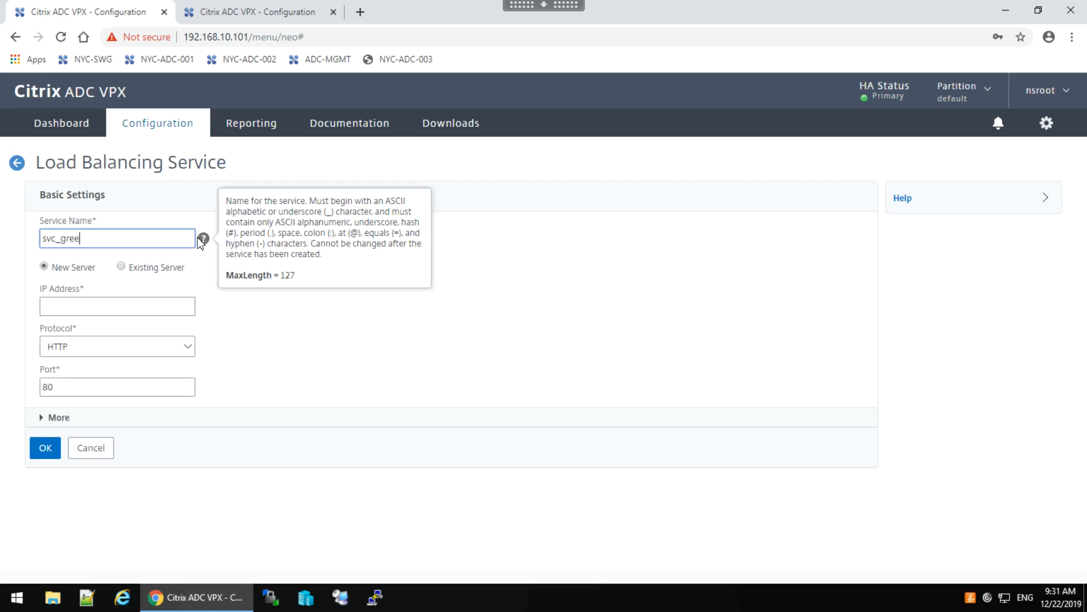
click(123, 268)
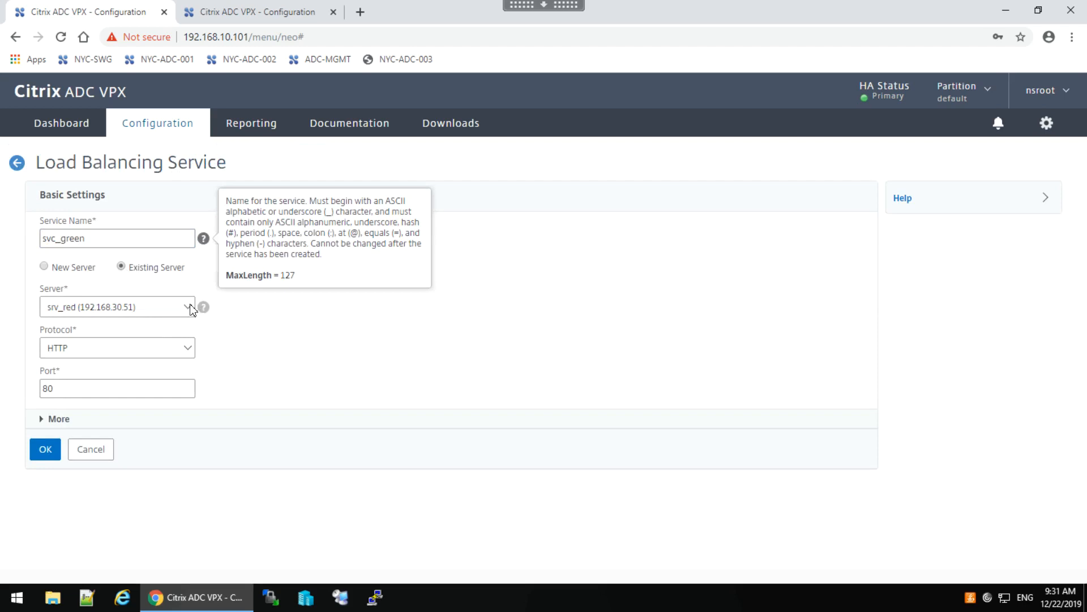
click(191, 309)
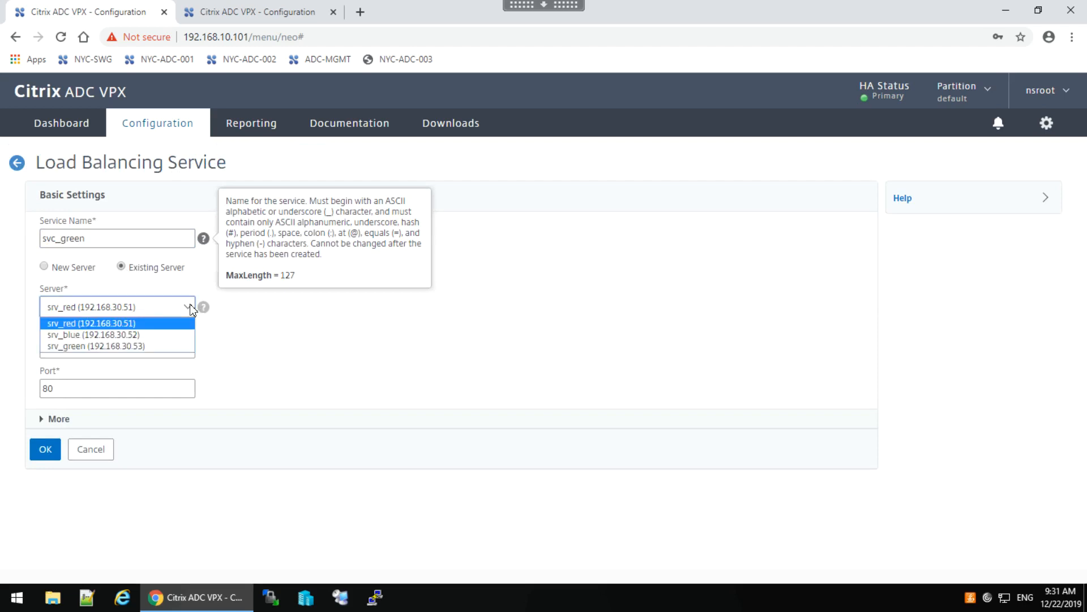
click(138, 346)
click(45, 450)
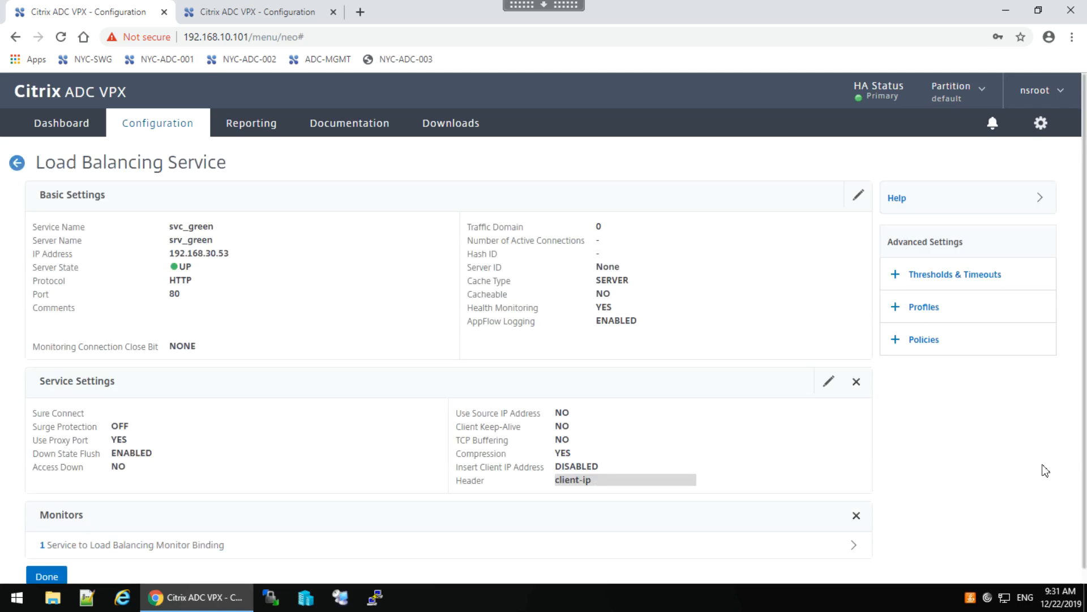
click(50, 576)
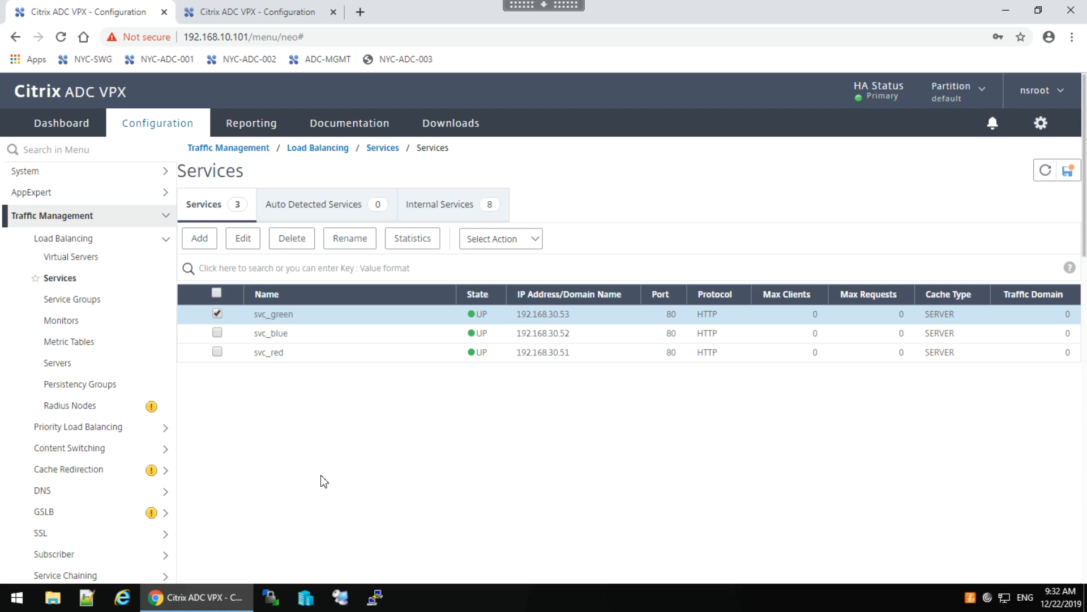
click(217, 313)
Add HTTP virtual server lb_vsrv_rbg with IP 172.21.10.101 and port 80.
click(80, 258)
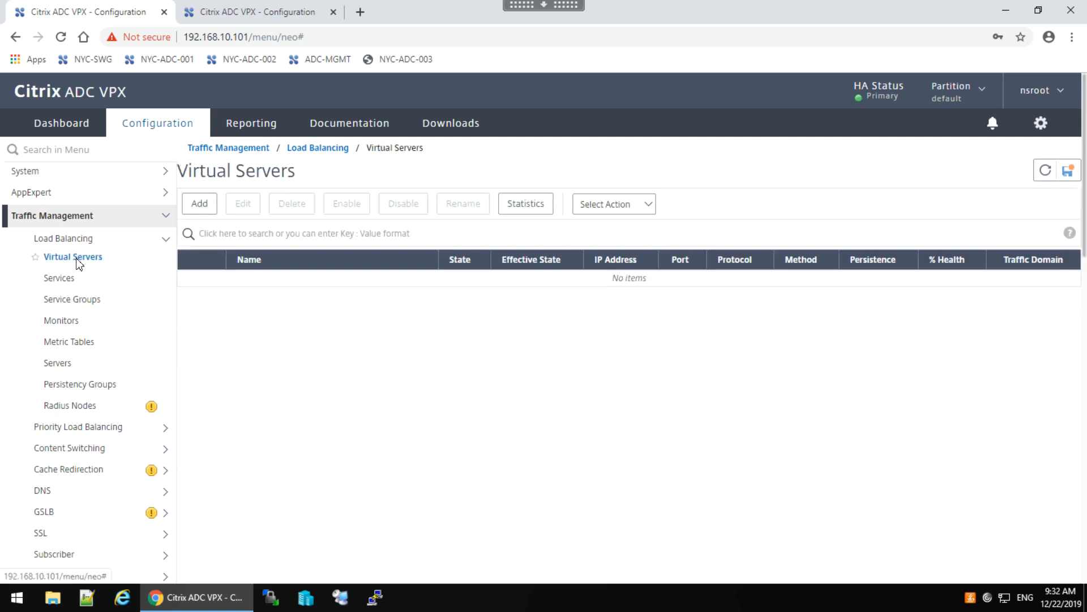
click(201, 208)
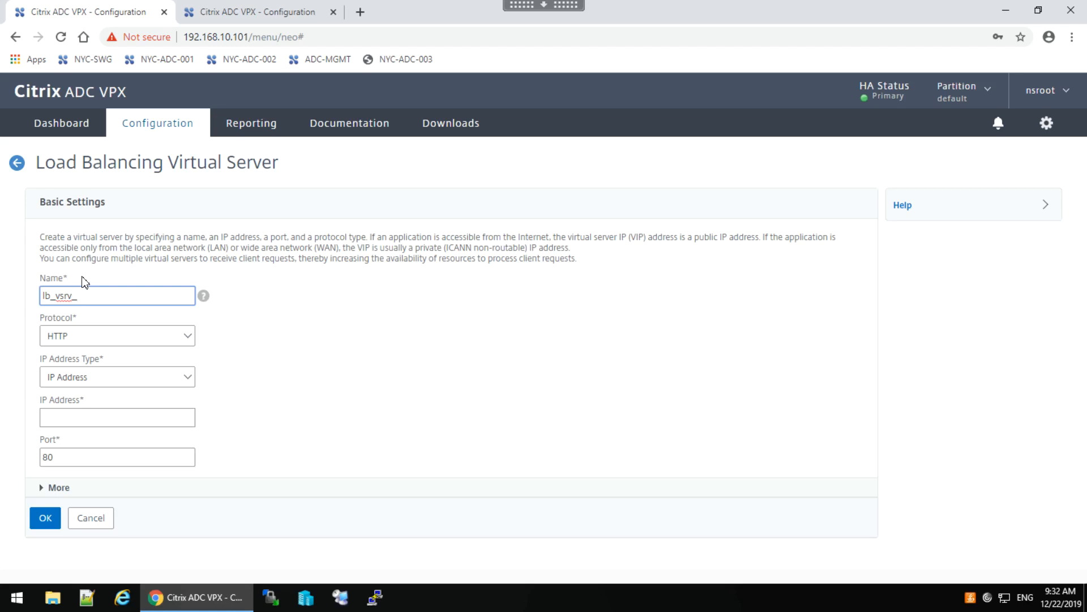
text(g)
click(59, 418)
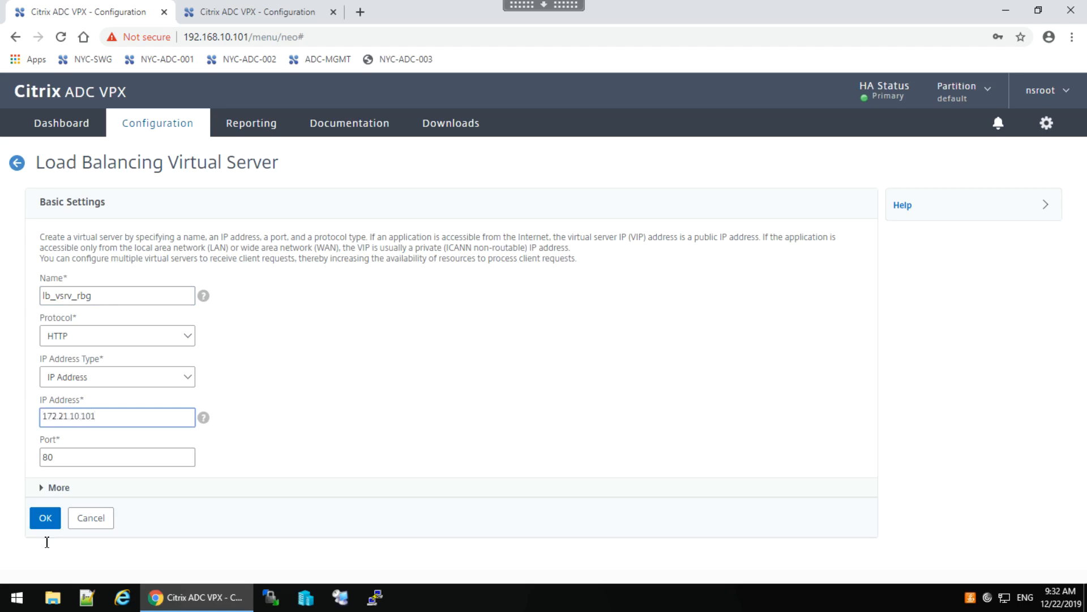
click(43, 517)
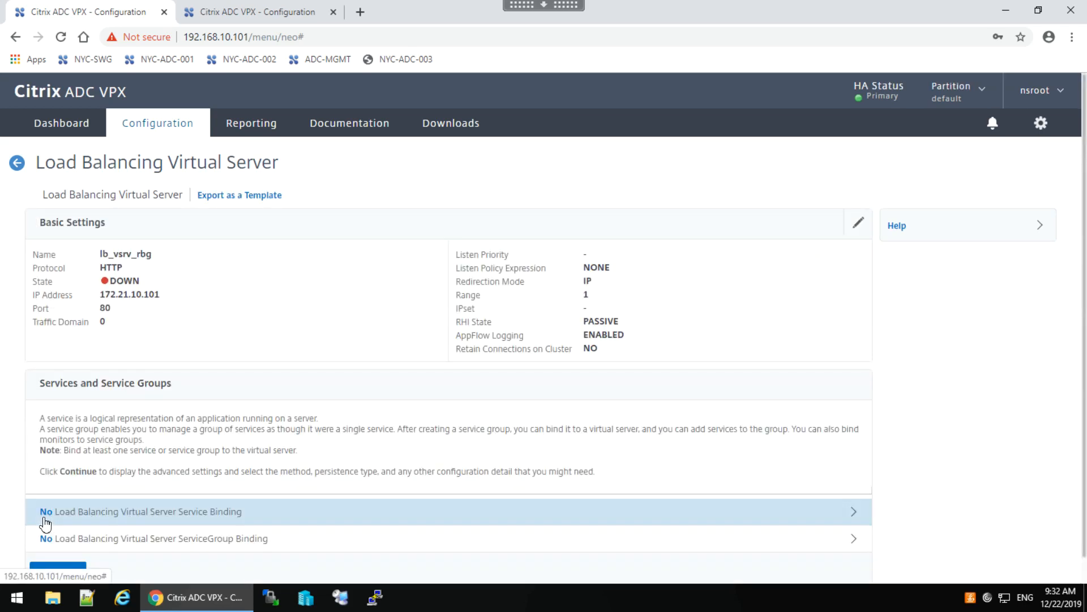
Bind svc_red, svc_blue and svc_green to lb_vsrv_rbg, giving 3 service bindings.
click(147, 512)
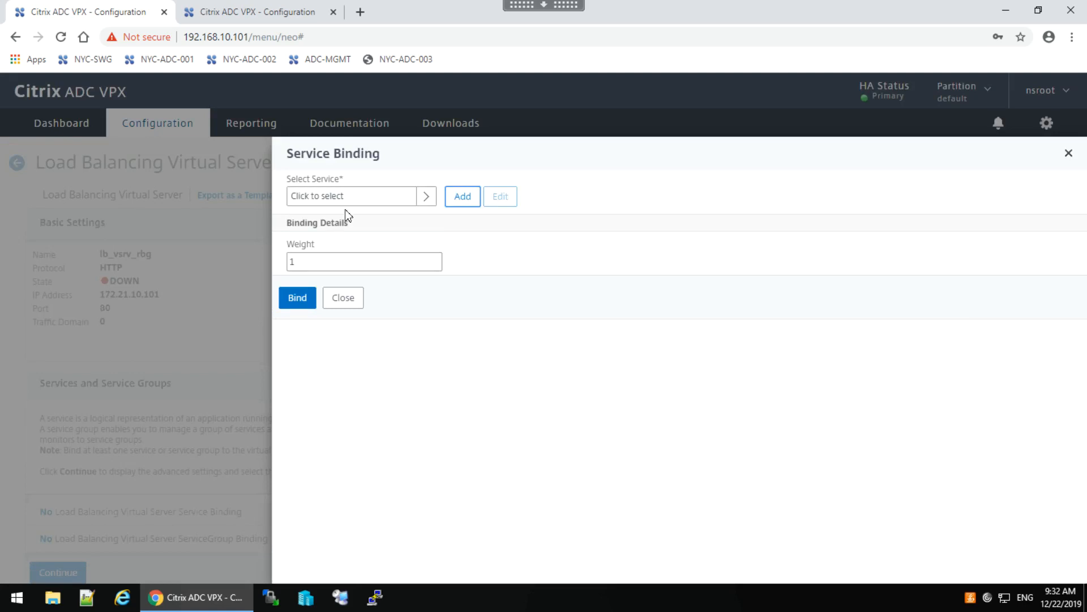
click(428, 199)
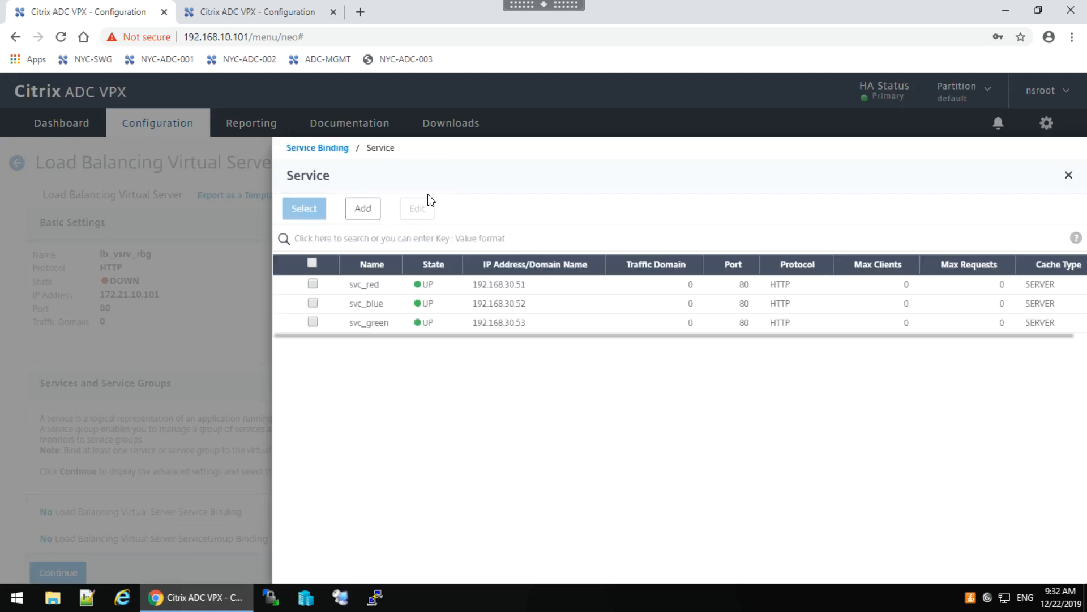
click(312, 284)
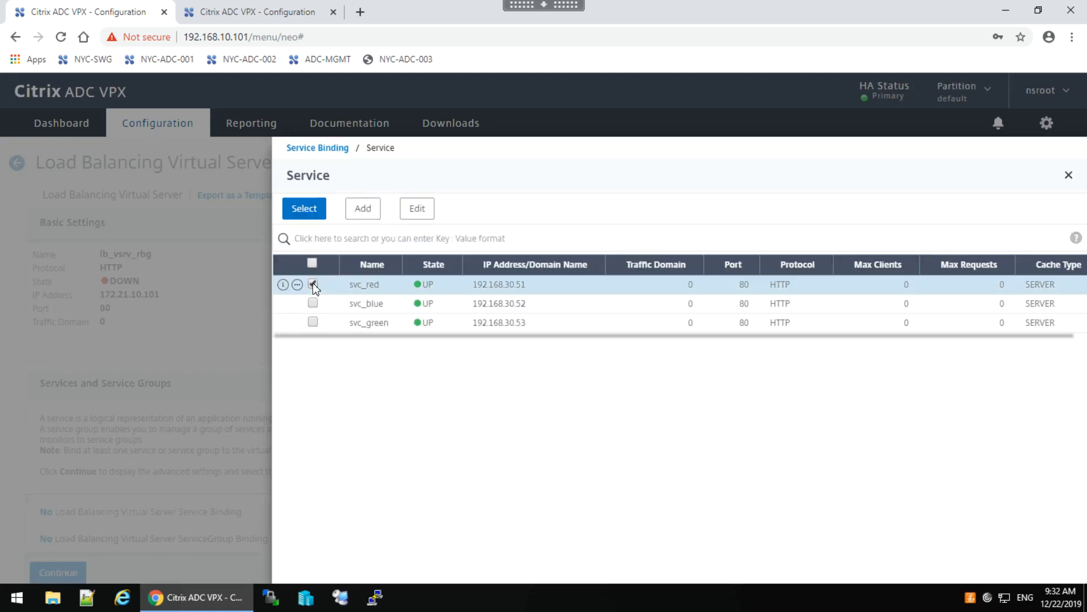
click(312, 303)
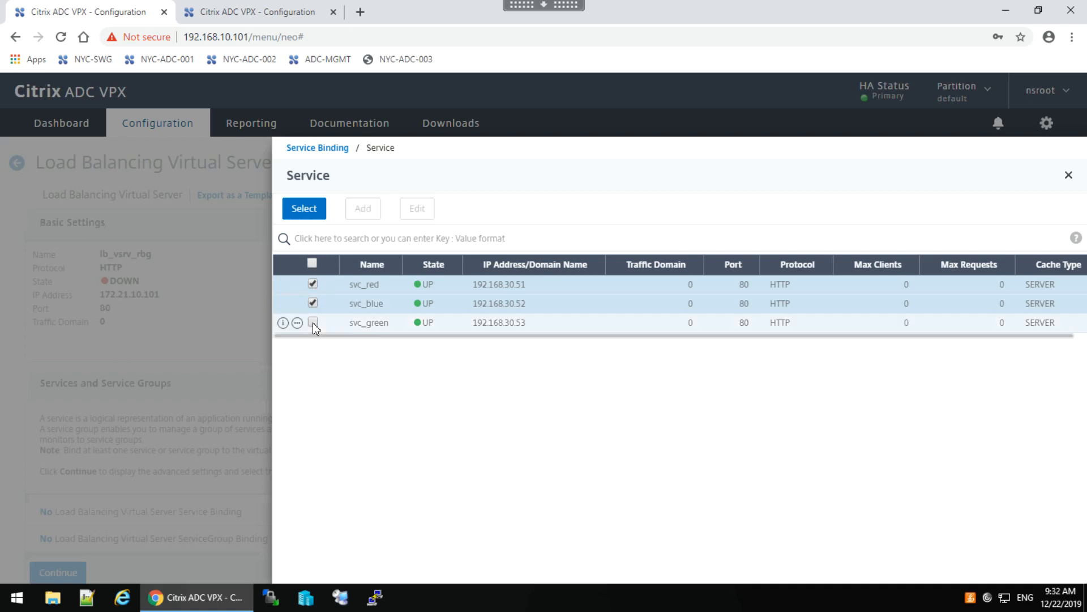
click(312, 322)
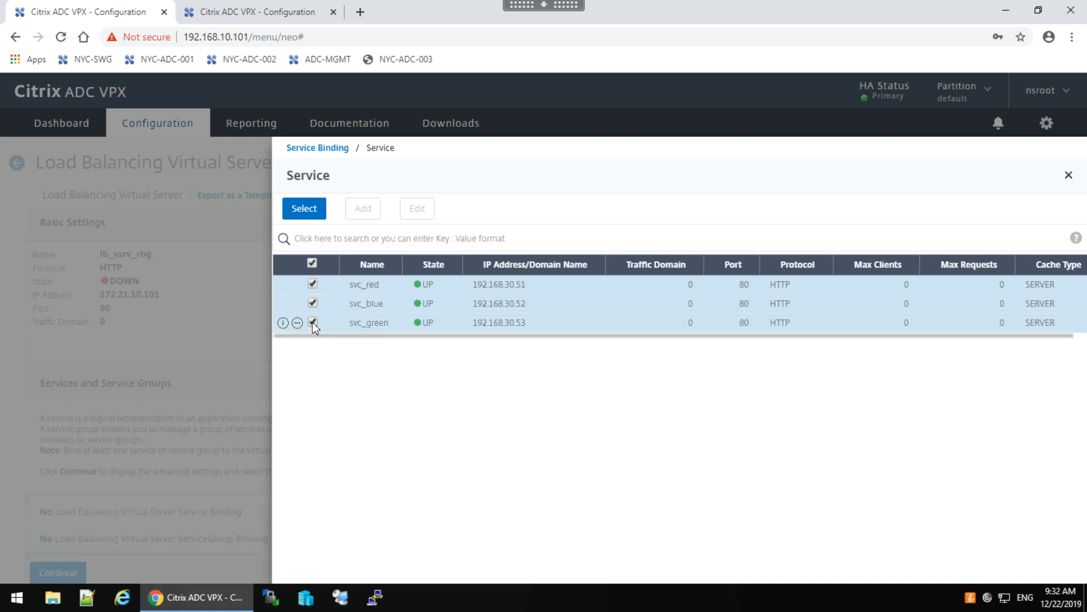
click(305, 208)
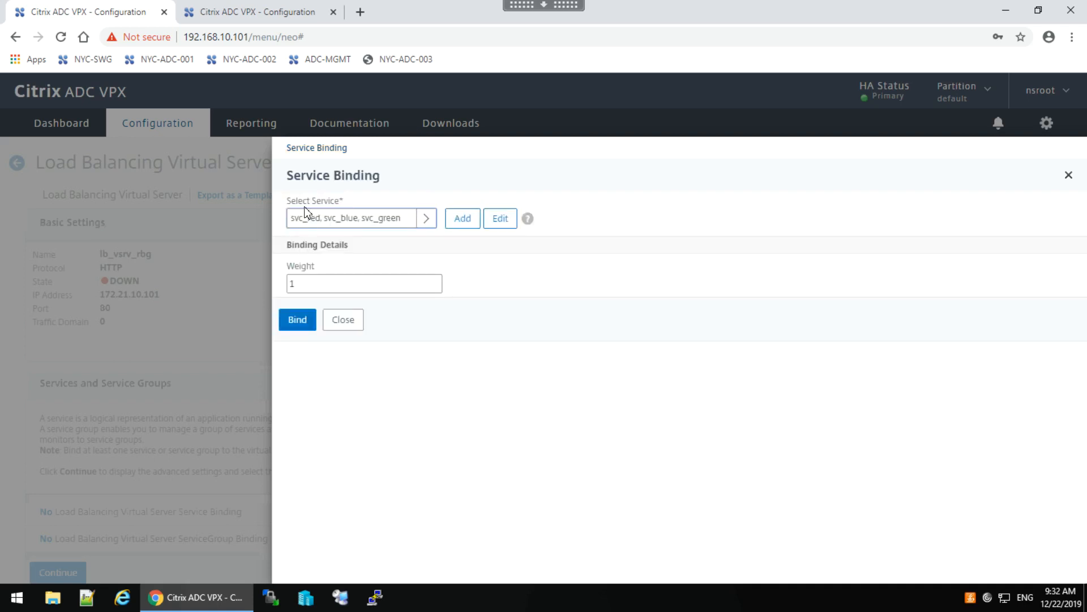
click(295, 319)
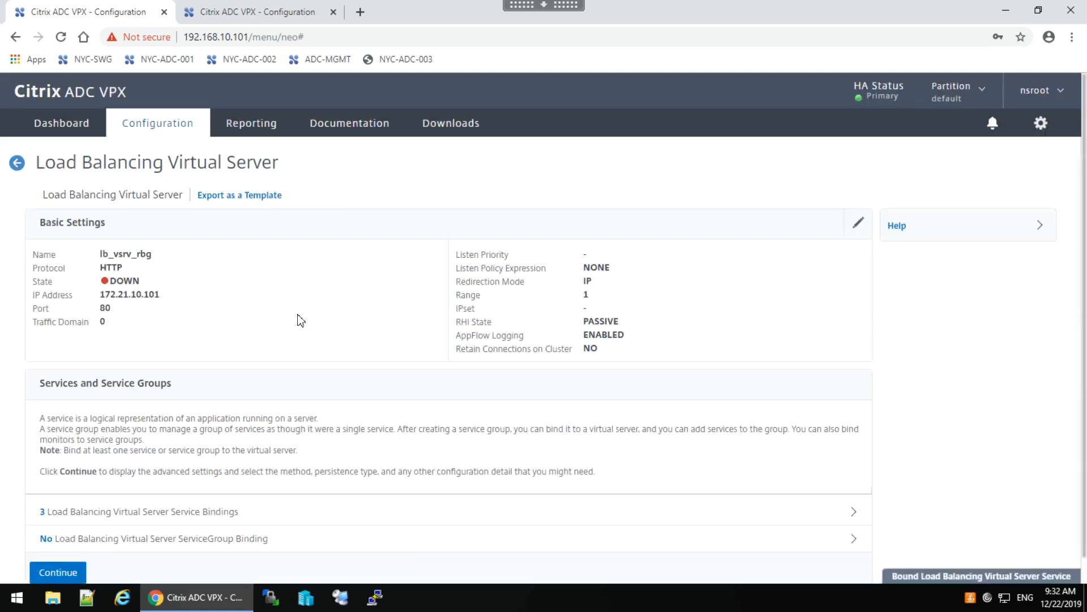
click(58, 572)
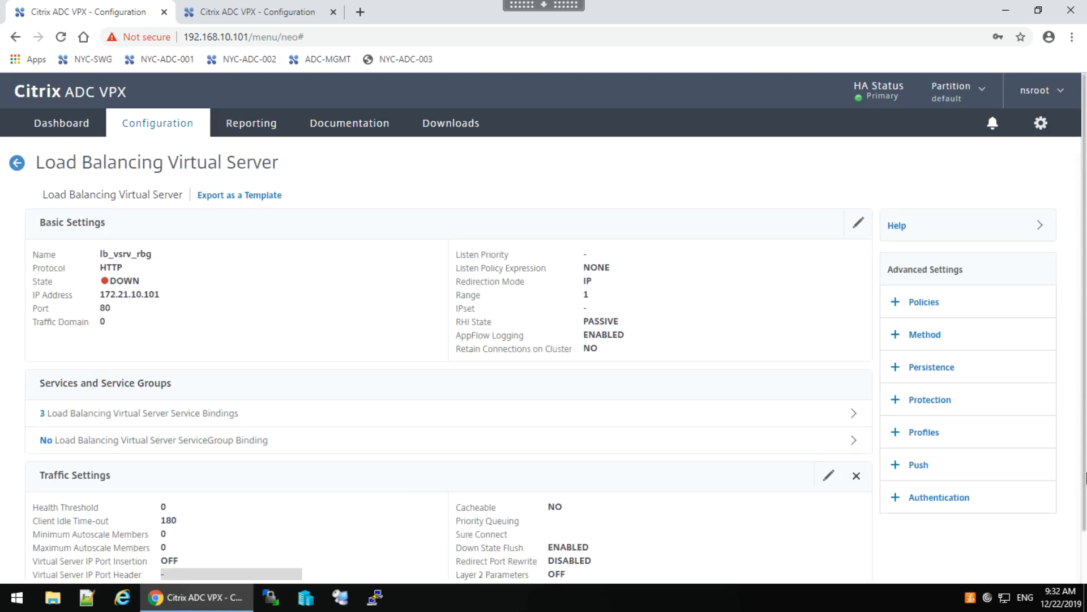
Set lb_vsrv_rbg's load-balancing method to ROUNDROBIN and finish configuring the virtual server.
scroll(1086, 515, down, 1)
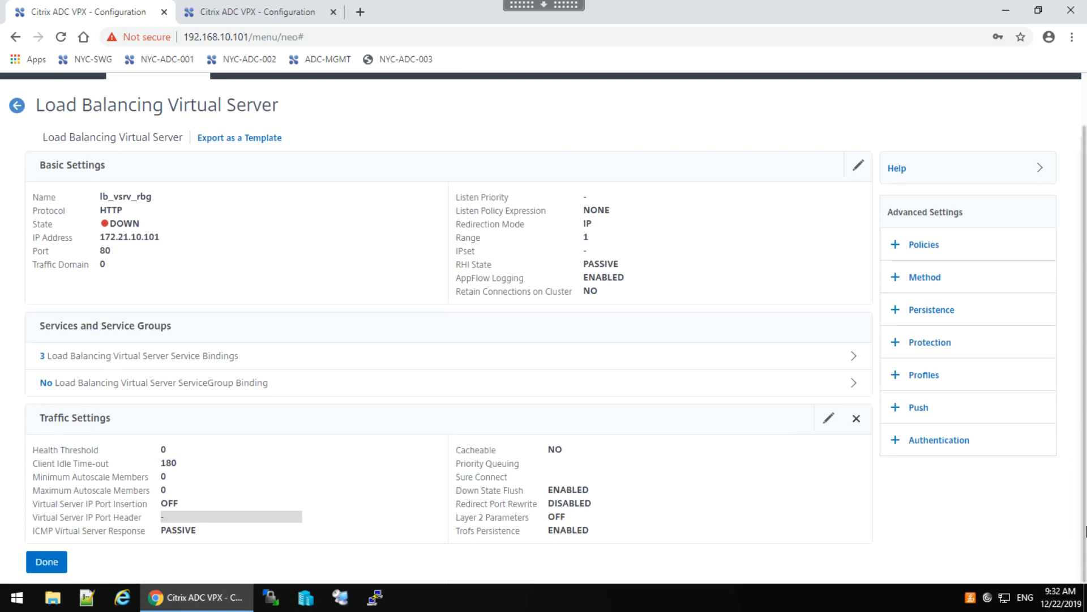
scroll(1086, 509, up, 1)
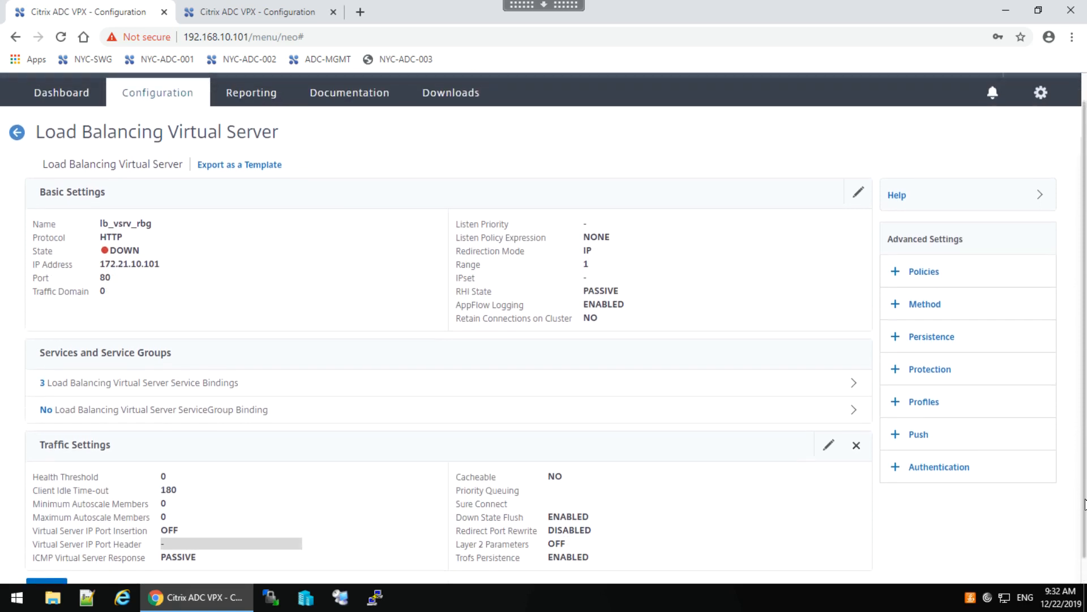
click(938, 308)
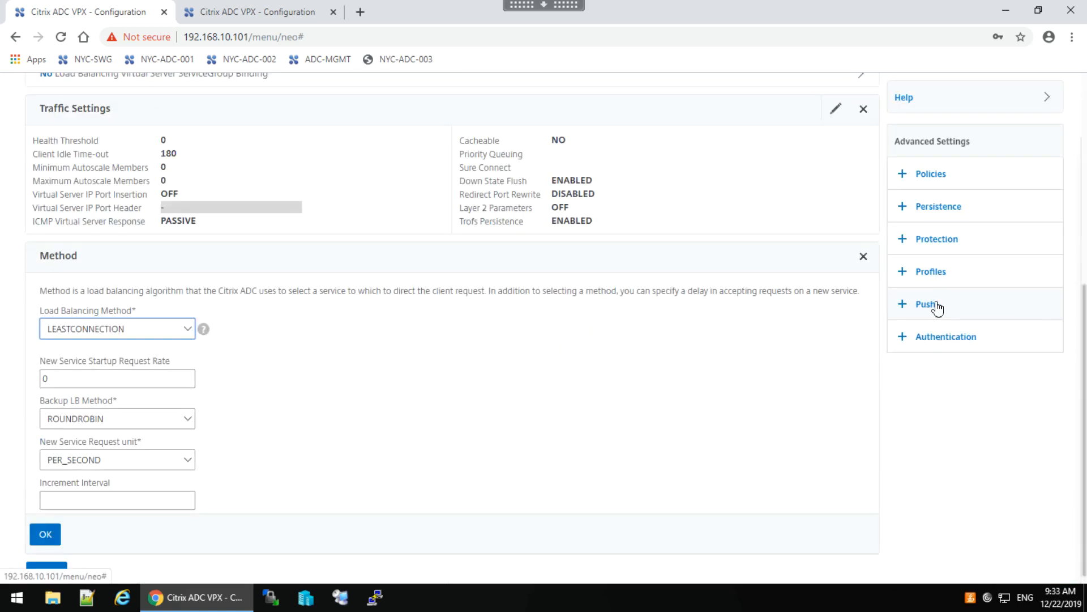
click(188, 330)
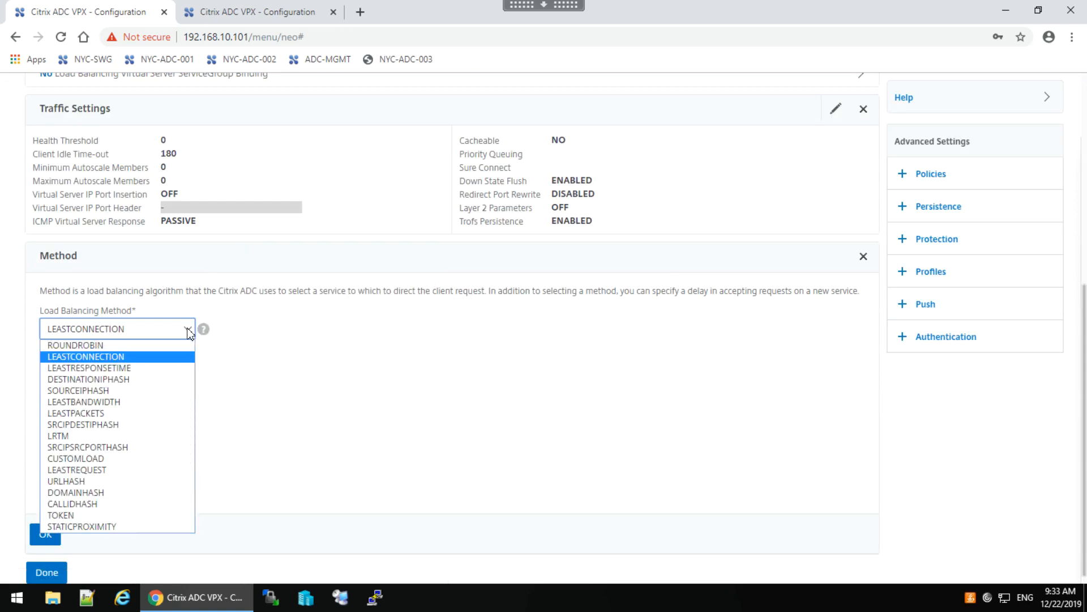
click(112, 348)
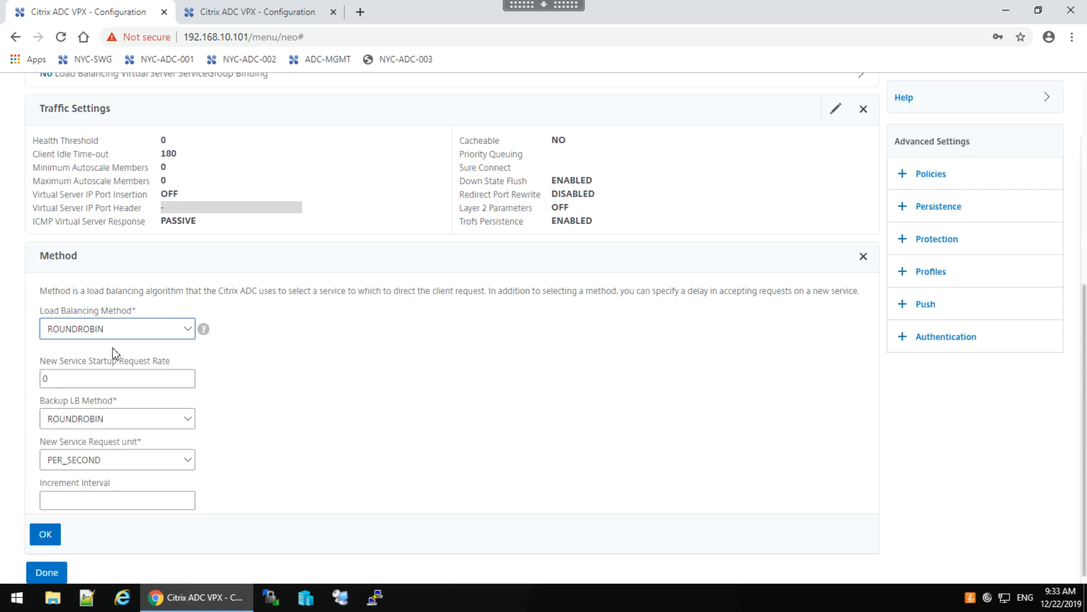
click(49, 541)
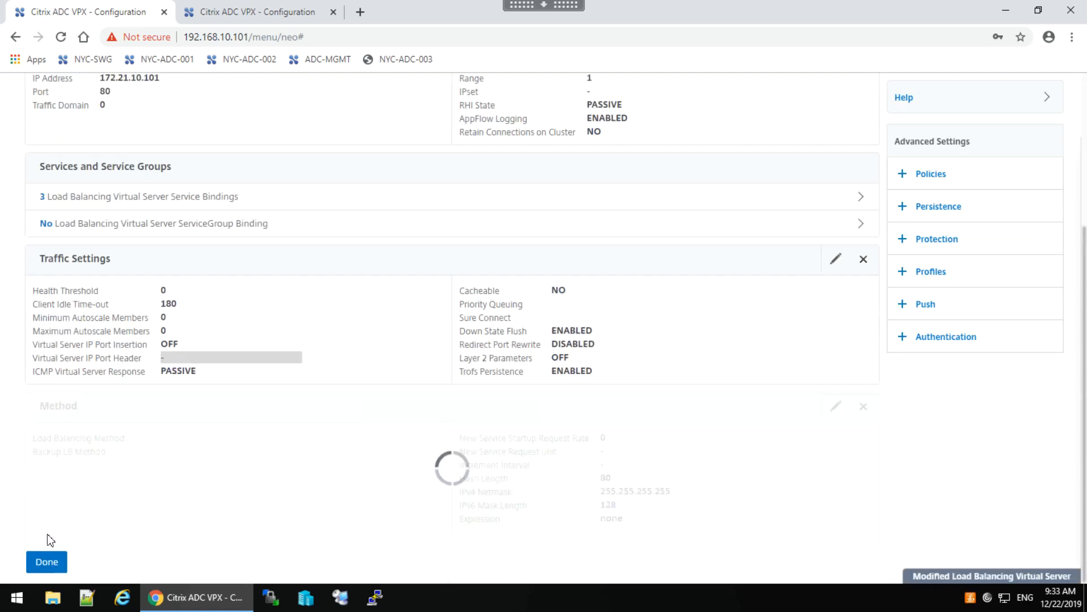
click(48, 563)
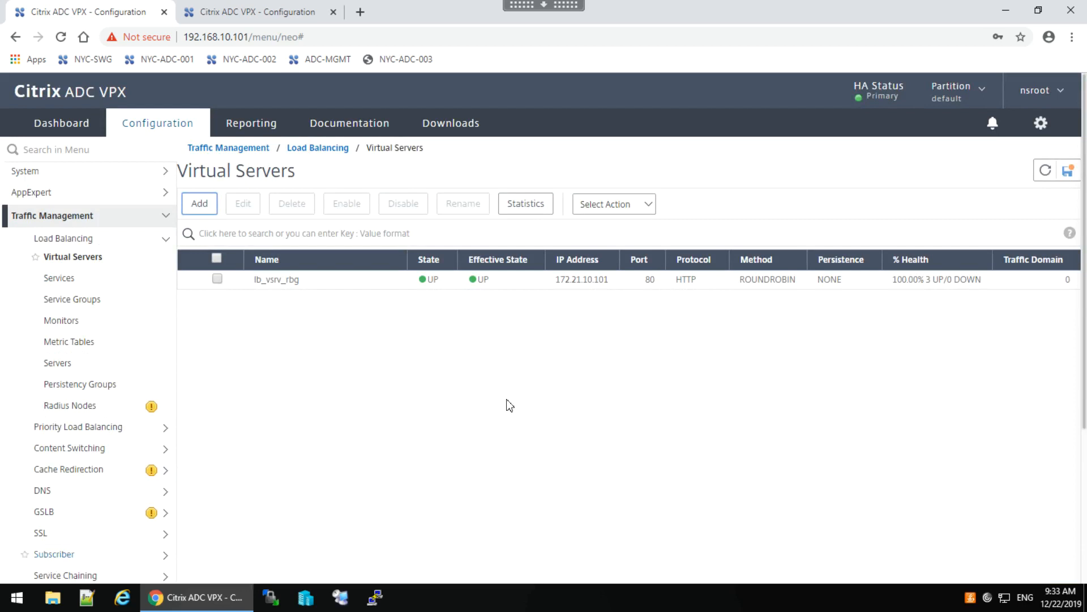
click(560, 375)
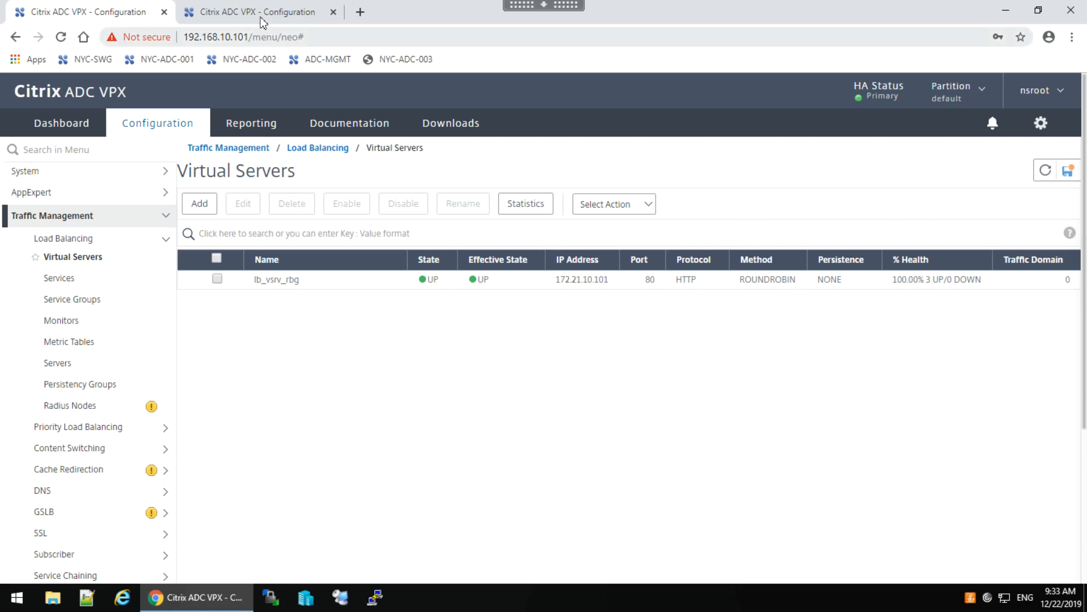
click(363, 12)
text(h)
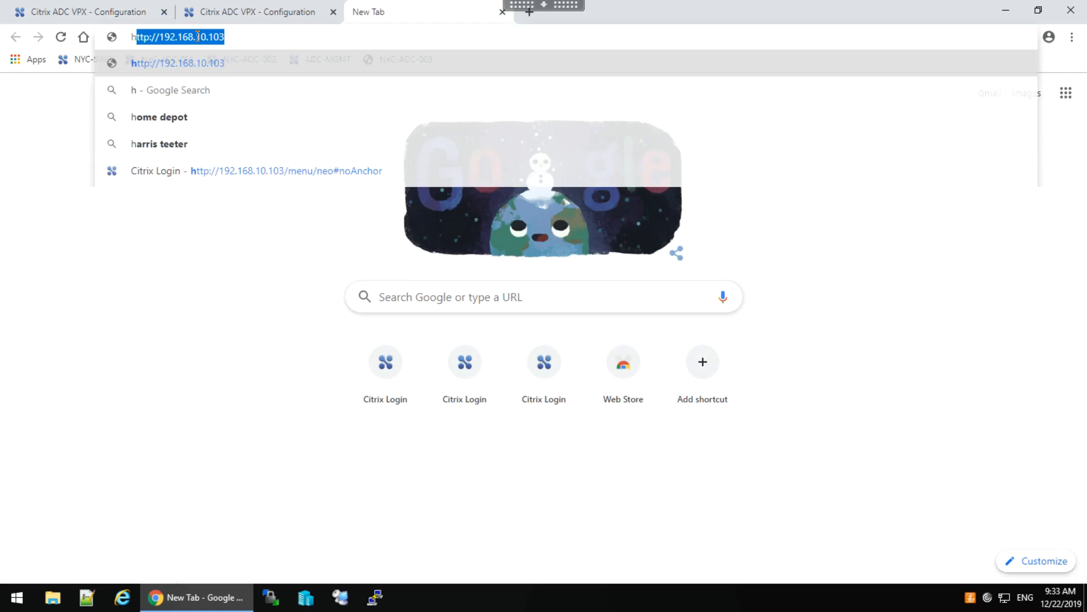
text(ttp://)
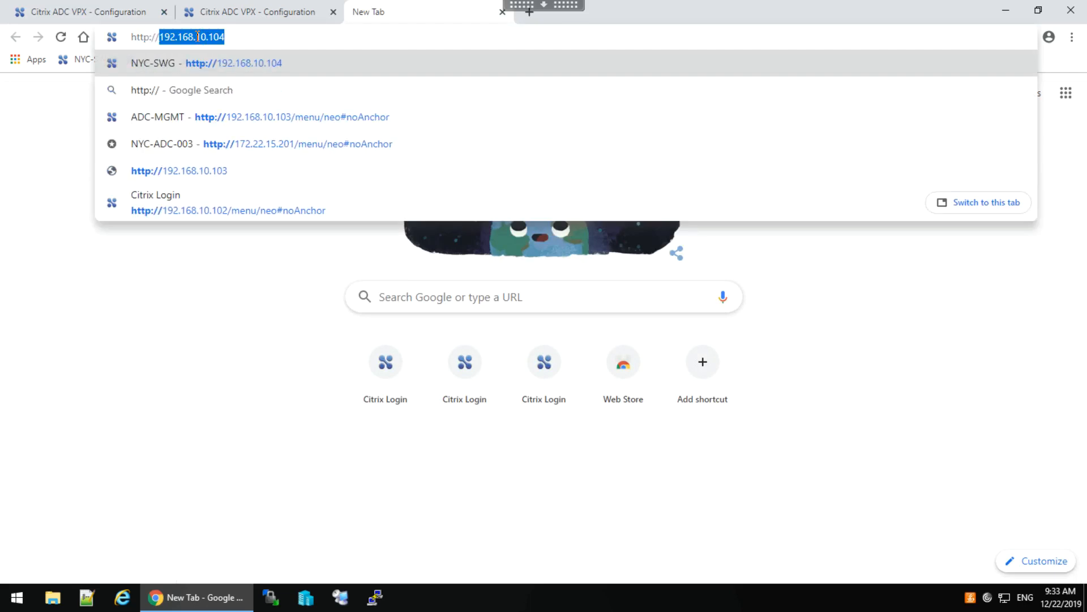
text(172.21.)
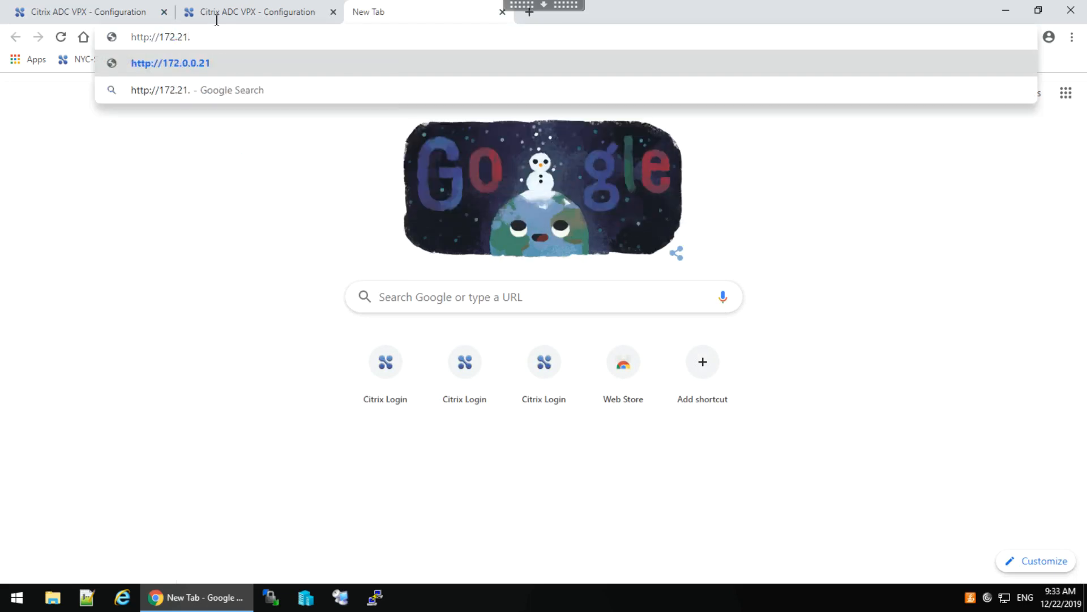
text(10.101/)
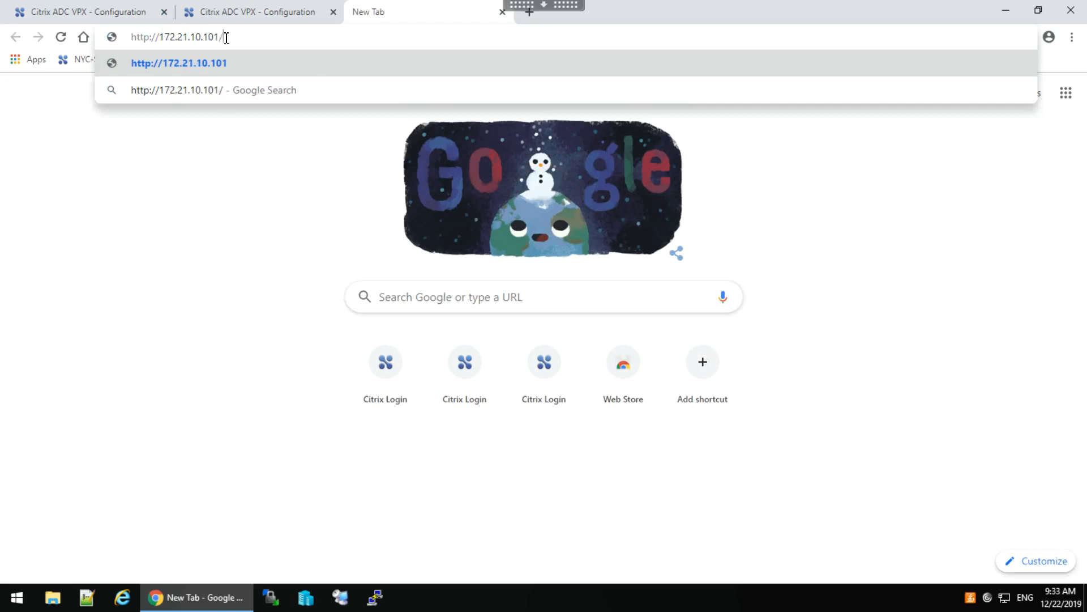
text(home.php)
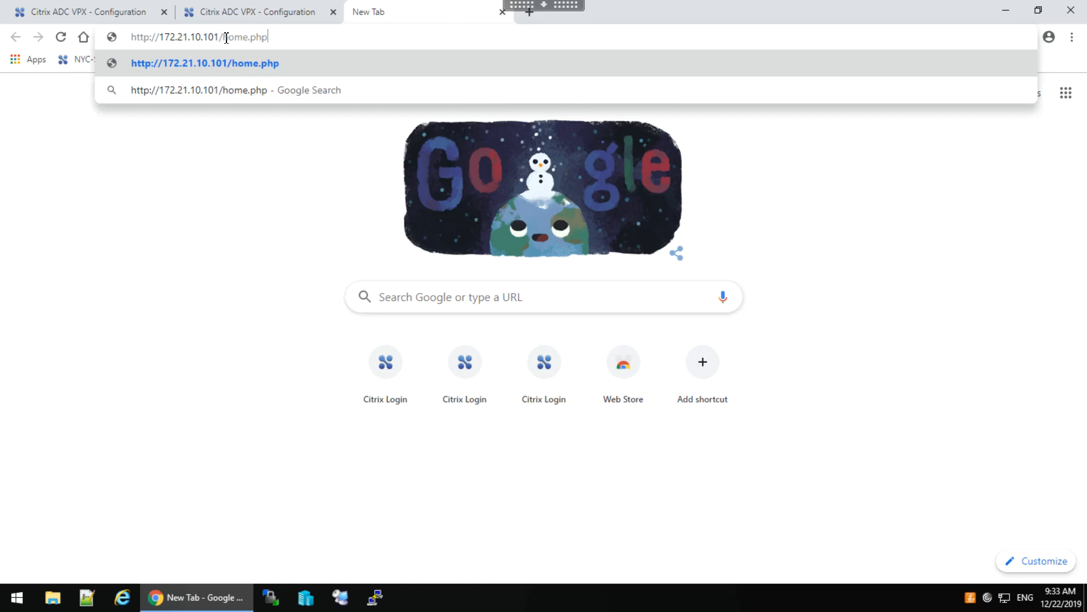
key(Return)
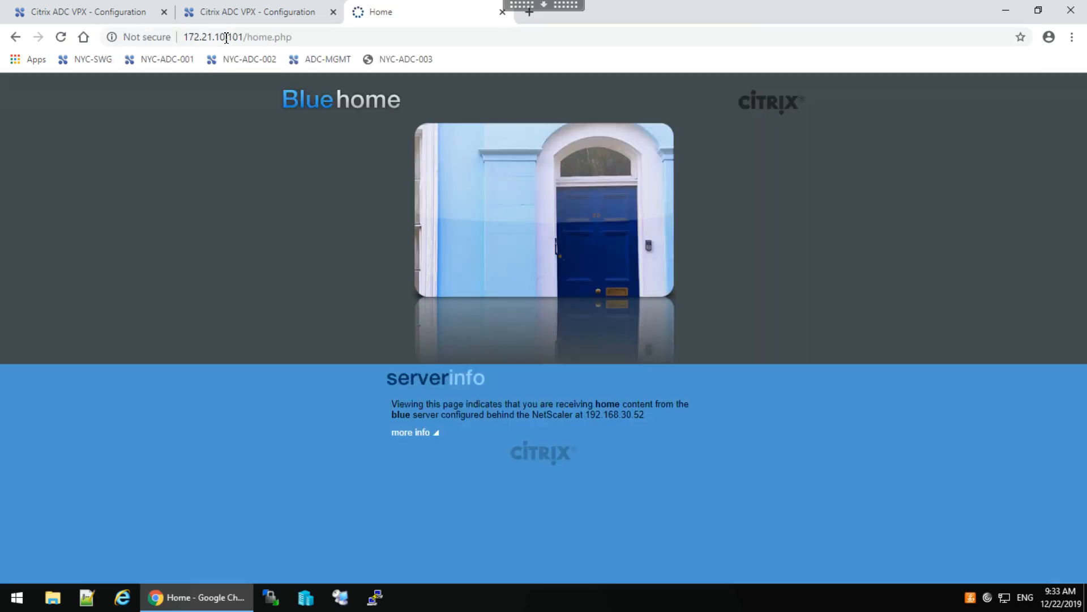
click(60, 38)
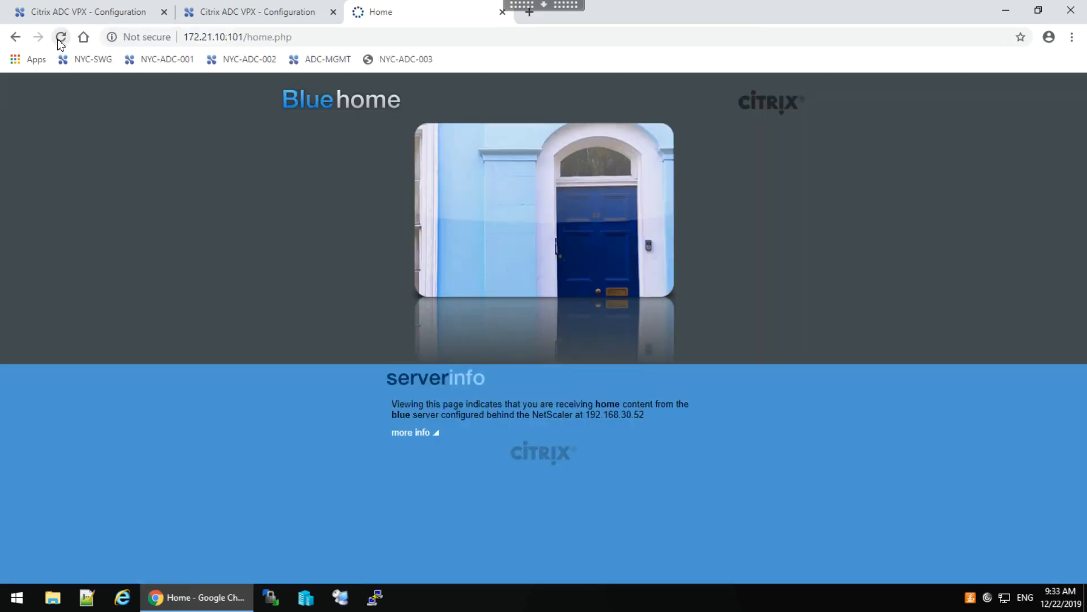
click(61, 38)
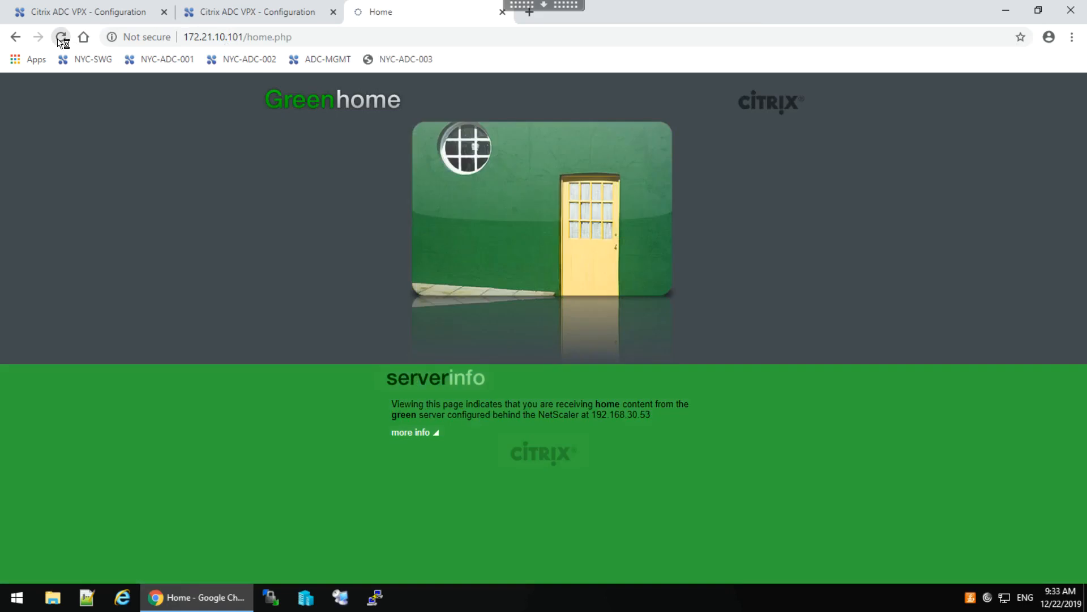
click(60, 38)
click(61, 38)
click(61, 38)
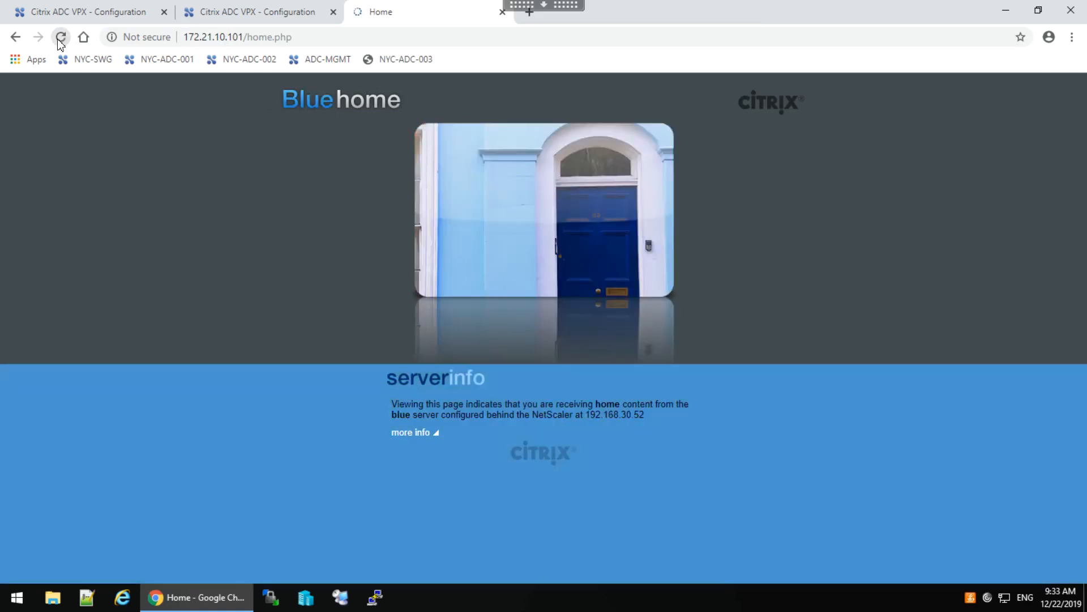
click(61, 38)
click(525, 5)
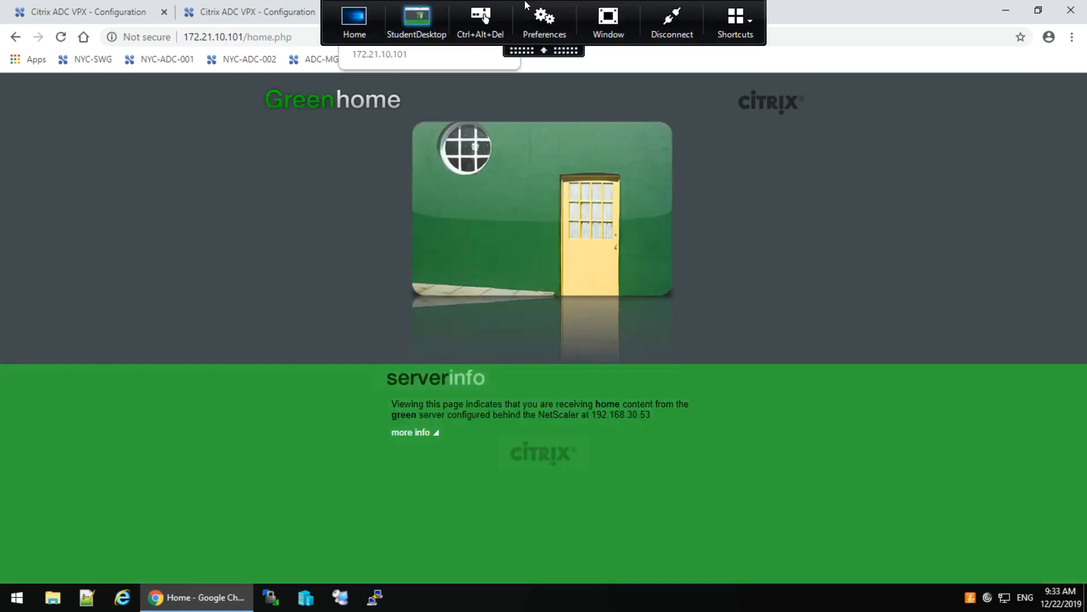
click(351, 23)
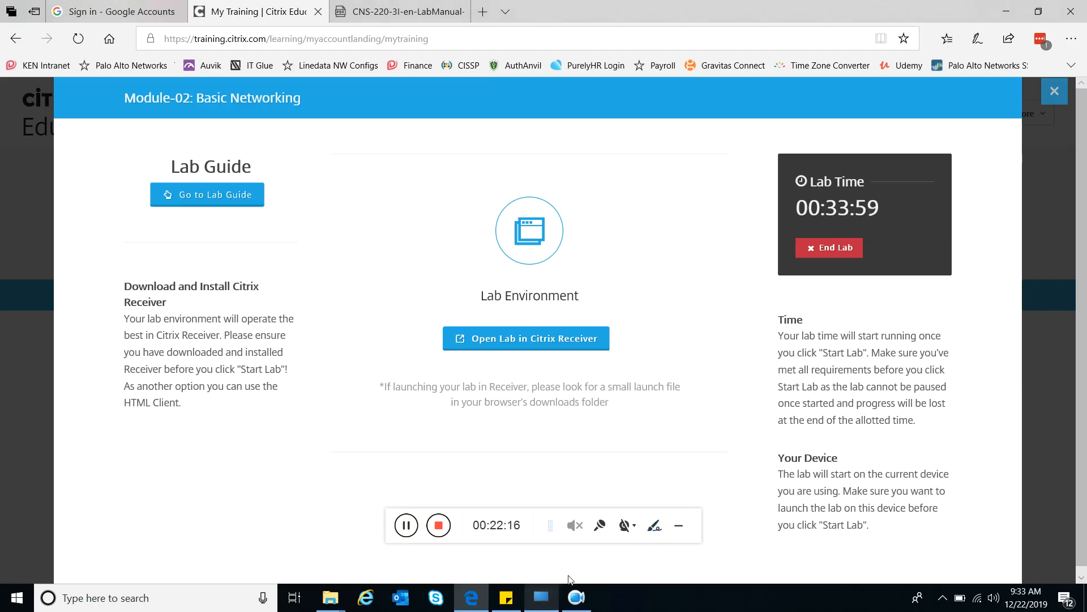
click(539, 598)
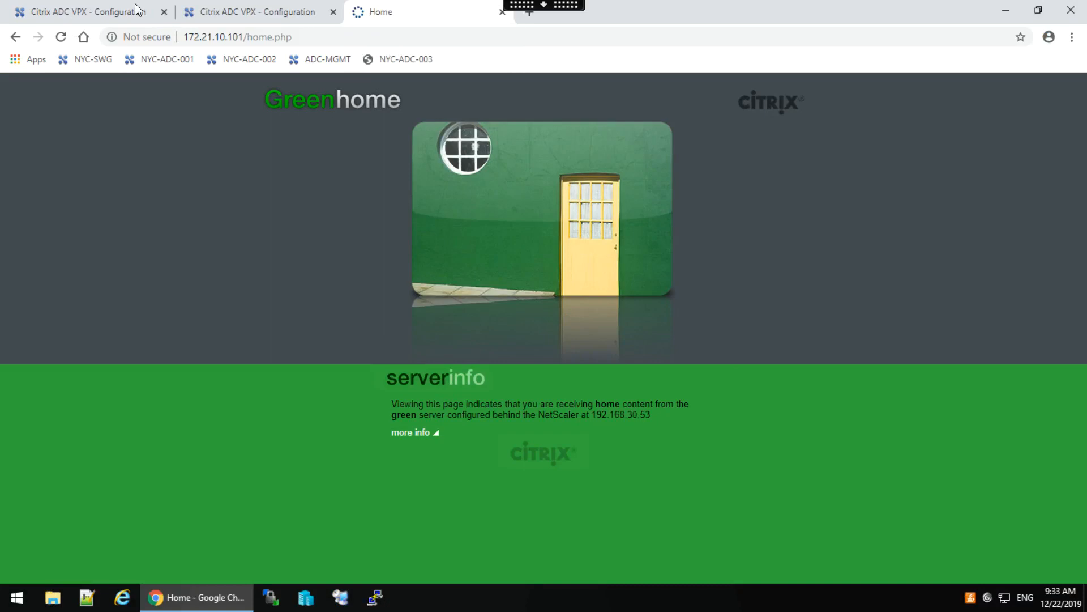
View lb_vsrv_rbg statistics showing hits of svc_red 14, svc_blue 15, svc_green 14.
click(84, 8)
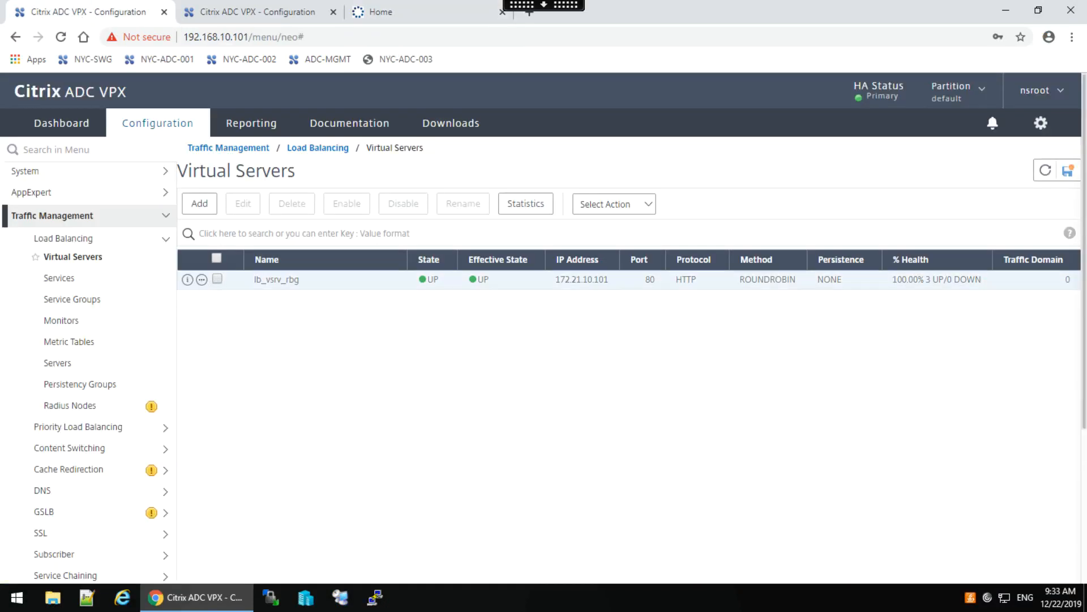
click(201, 280)
click(232, 469)
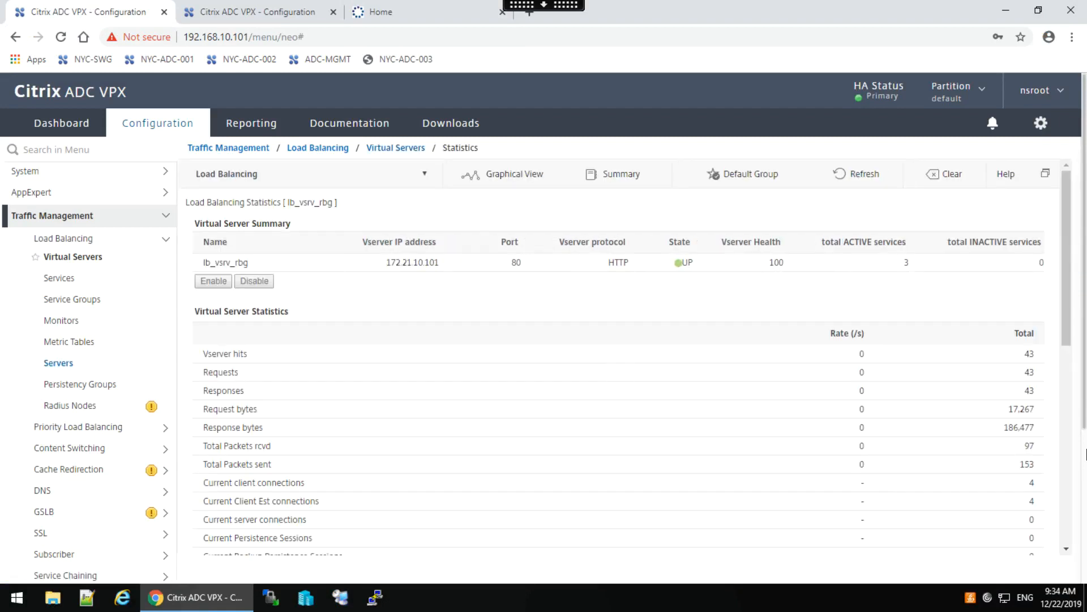
drag(1062, 310, 1075, 547)
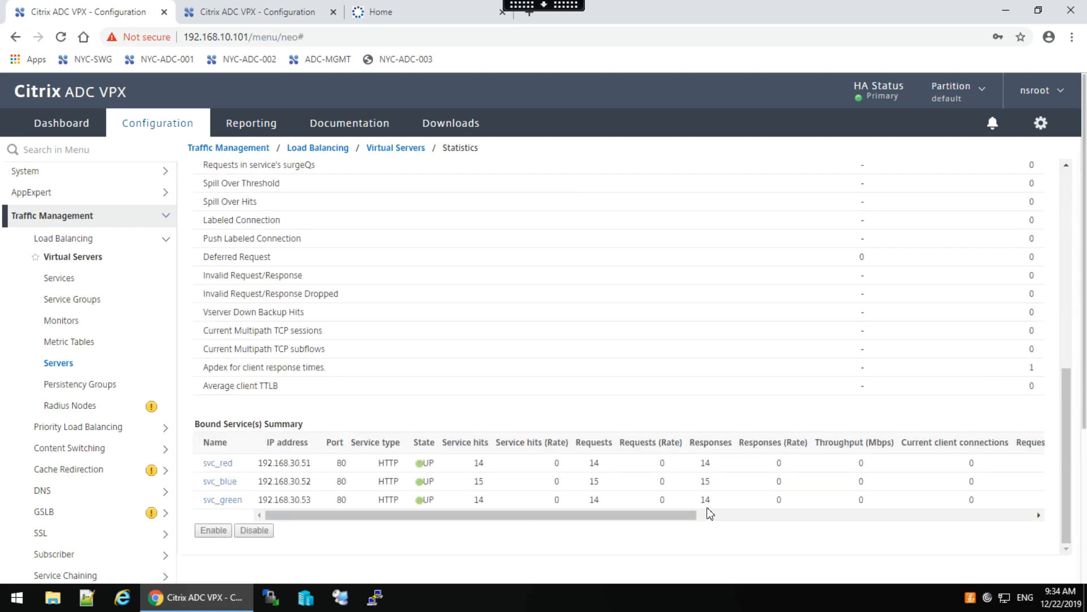
mouse_move(272, 517)
mouse_down()
mouse_move(682, 537)
mouse_move(274, 526)
mouse_up()
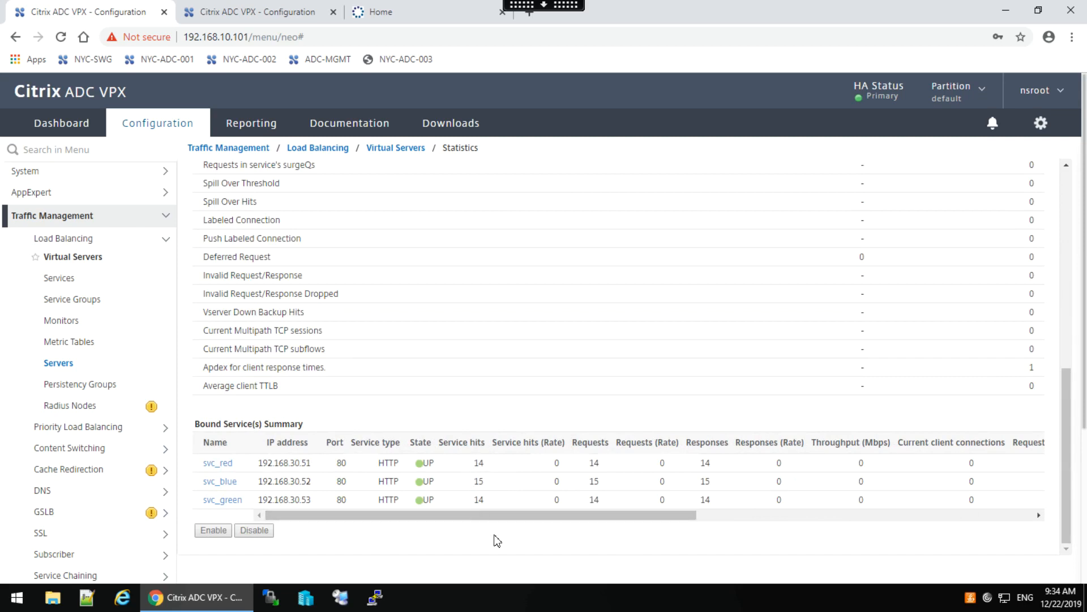
Edit lb_vsrv_rbg to use COOKIEINSERT persistence with a 2-minute time-out.
click(77, 258)
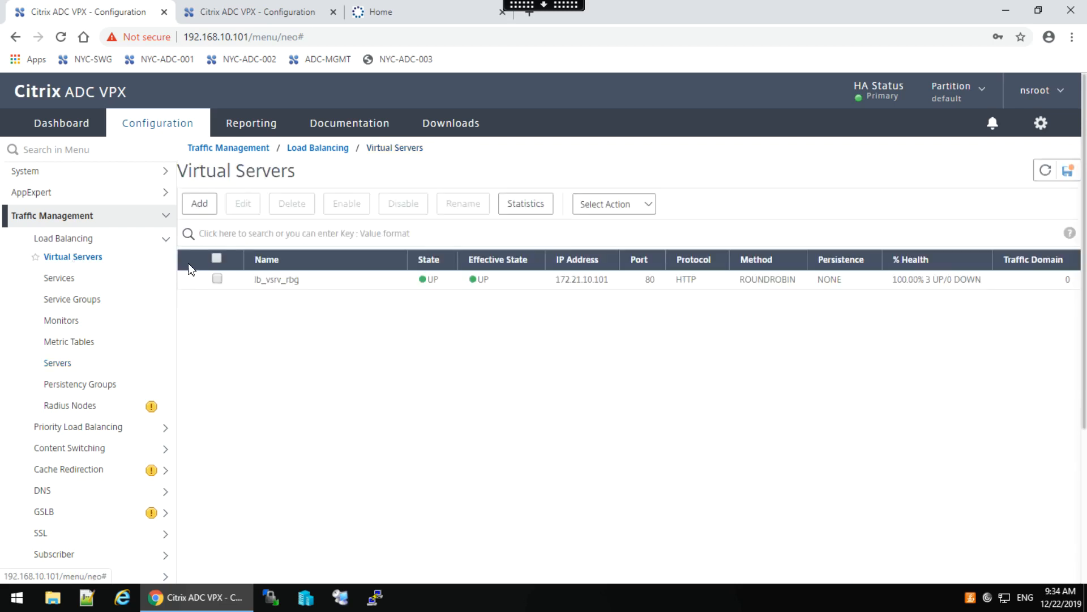
click(218, 279)
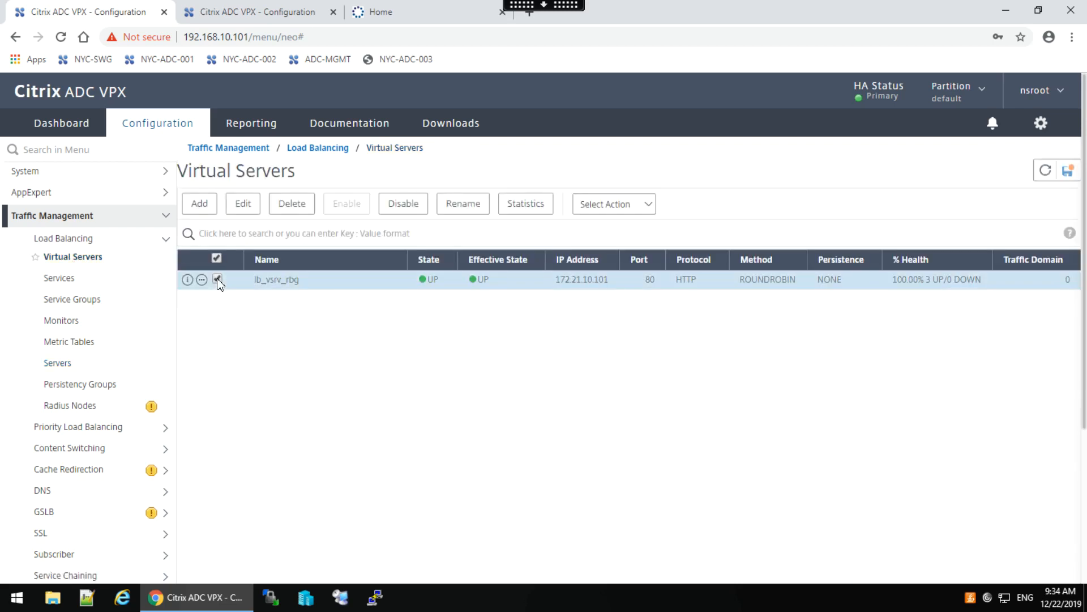
click(243, 204)
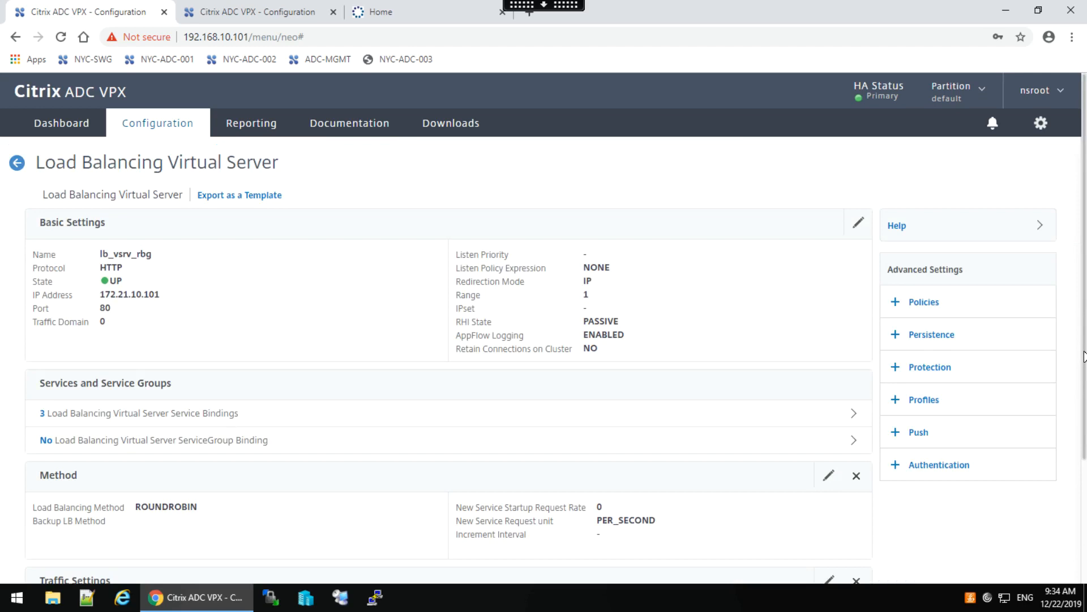
scroll(1013, 334, down, 1)
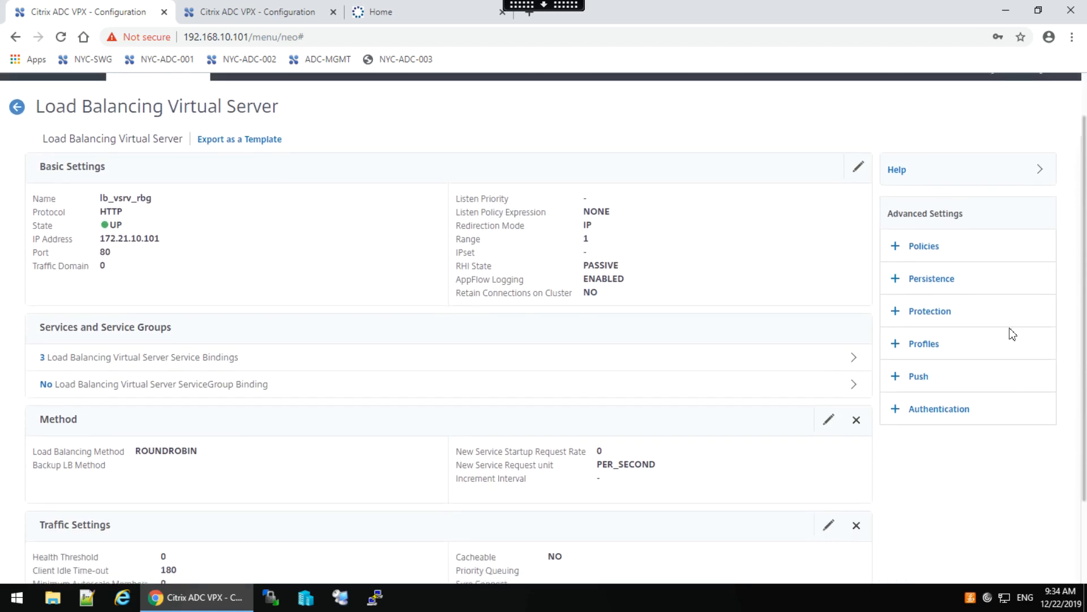
click(945, 281)
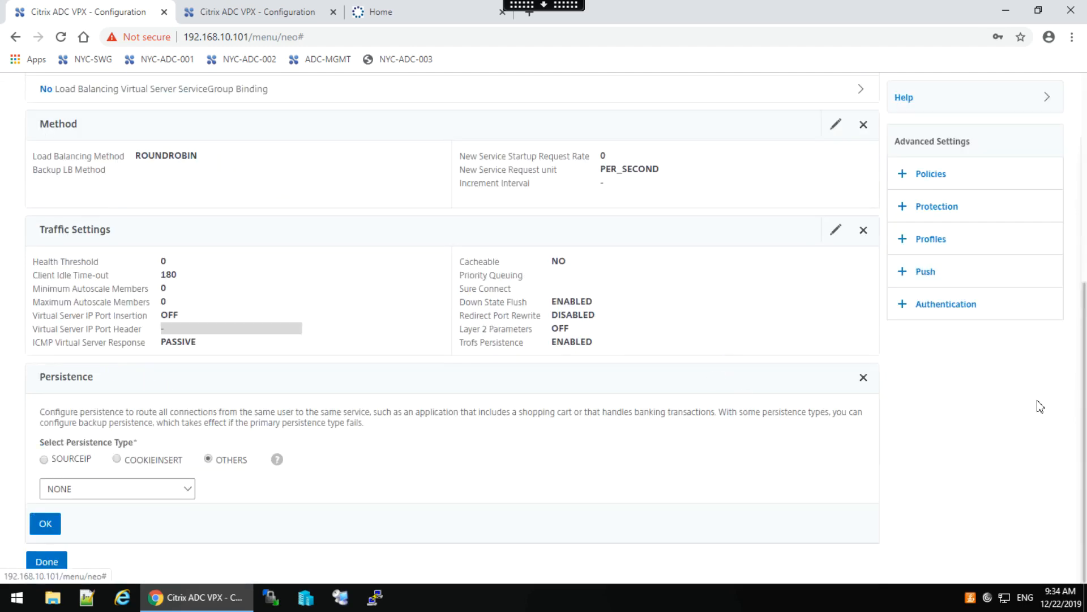
click(120, 461)
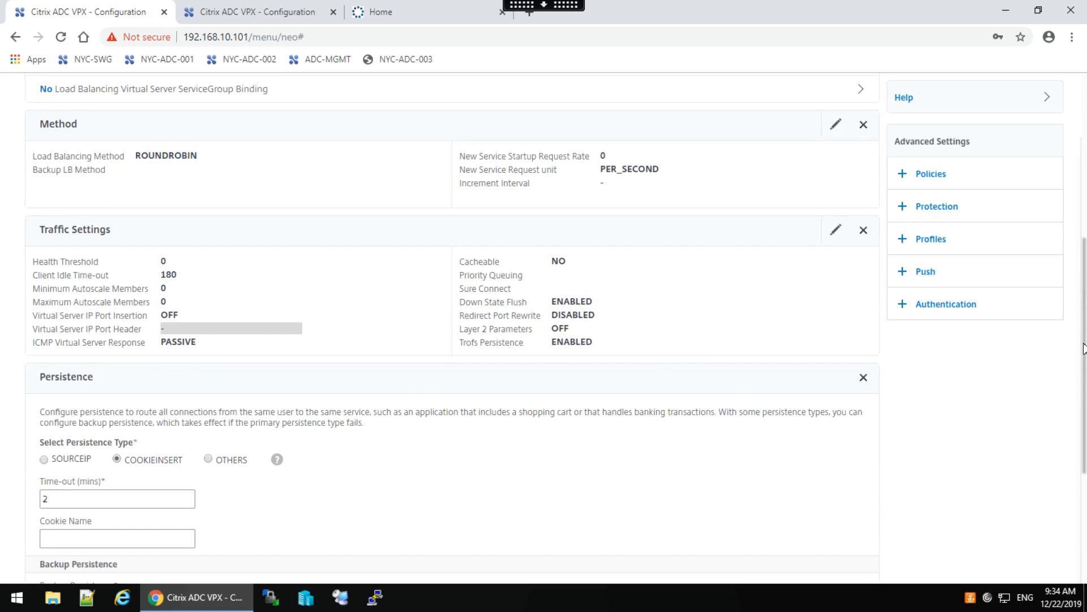
scroll(1086, 403, down, 4)
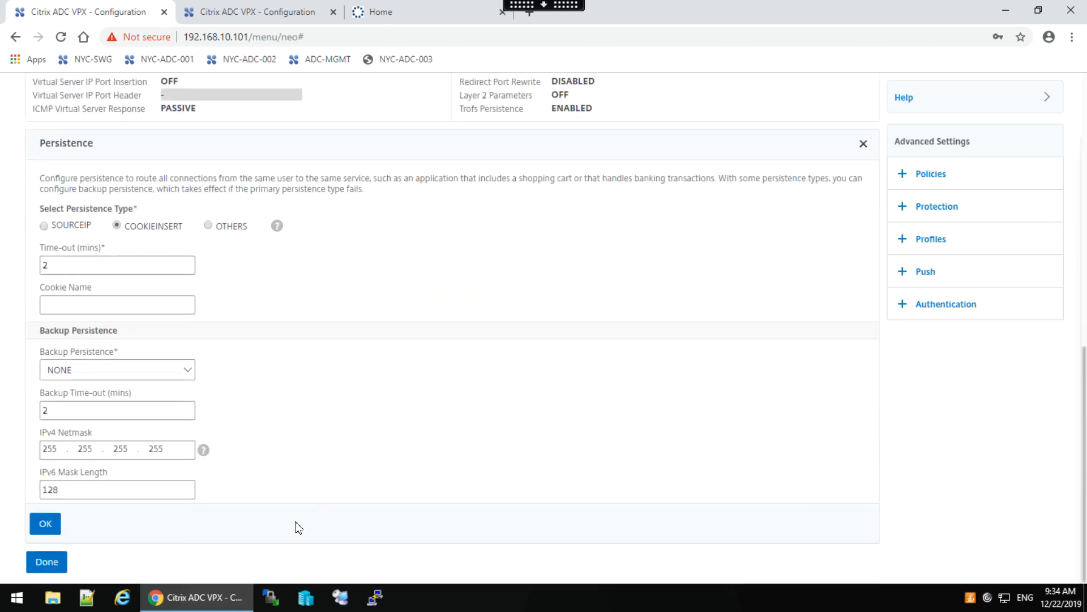
click(45, 523)
click(47, 563)
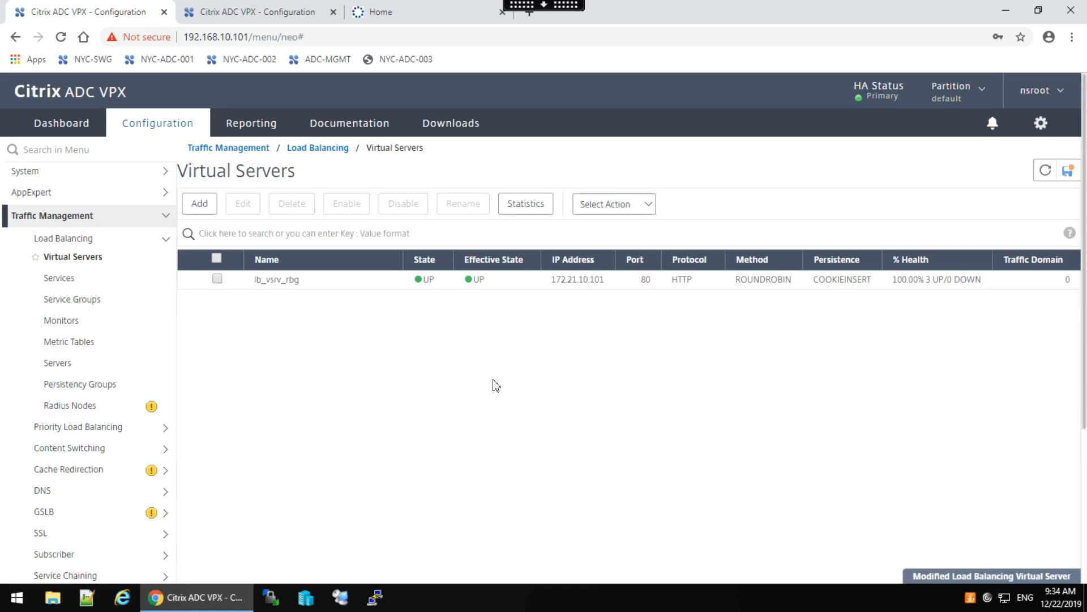
click(395, 11)
click(59, 38)
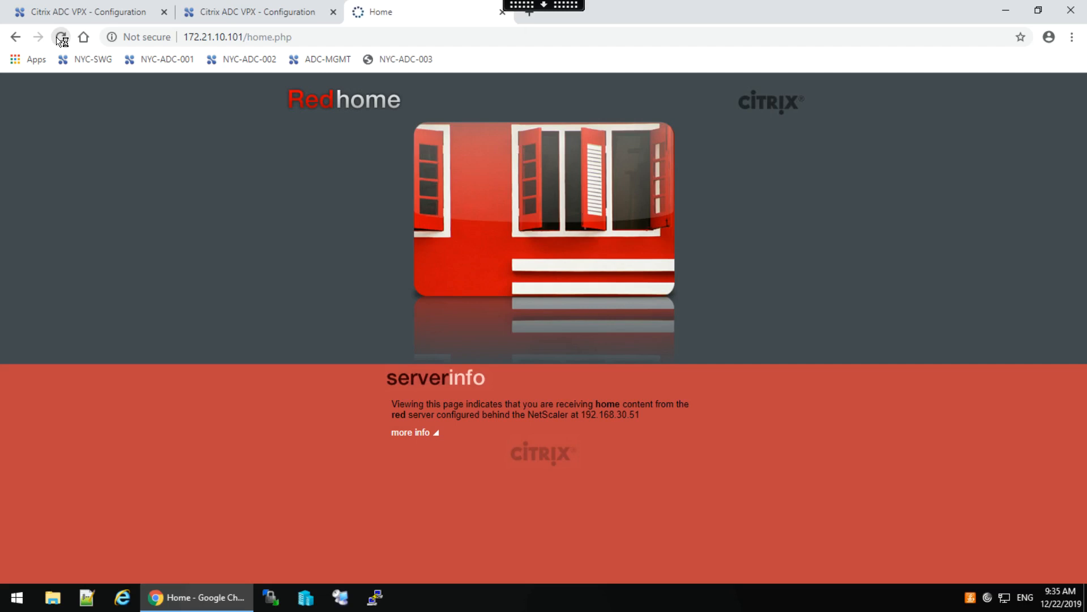
click(74, 11)
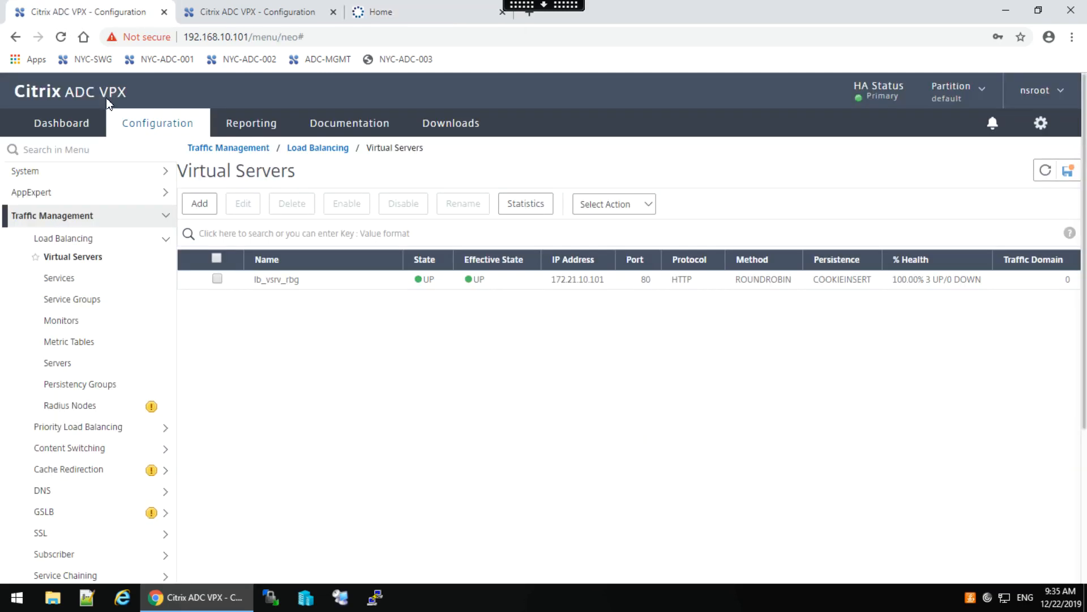
right_click(198, 276)
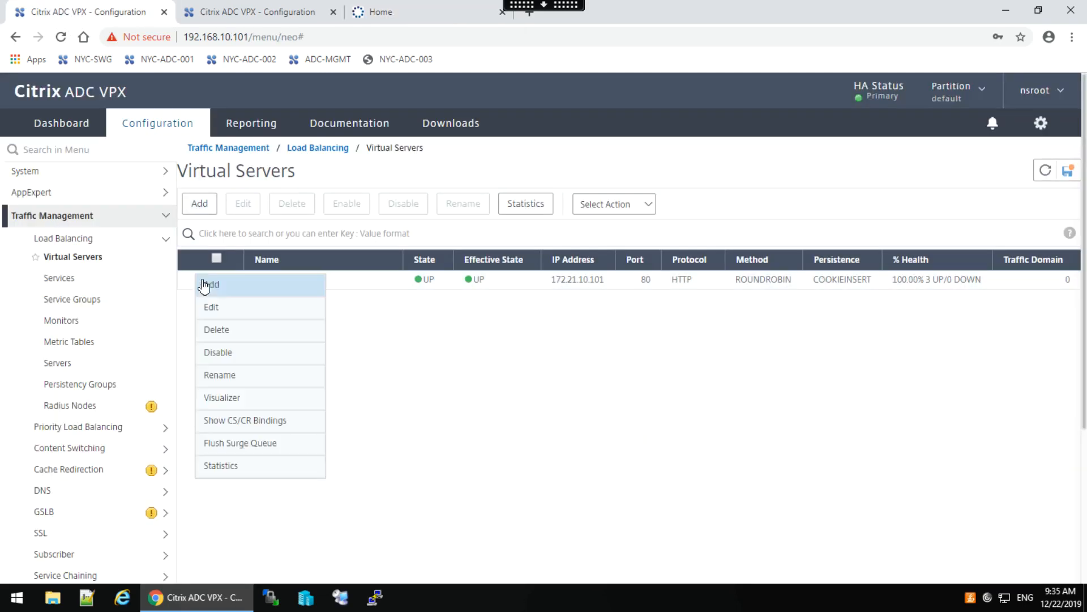
click(223, 467)
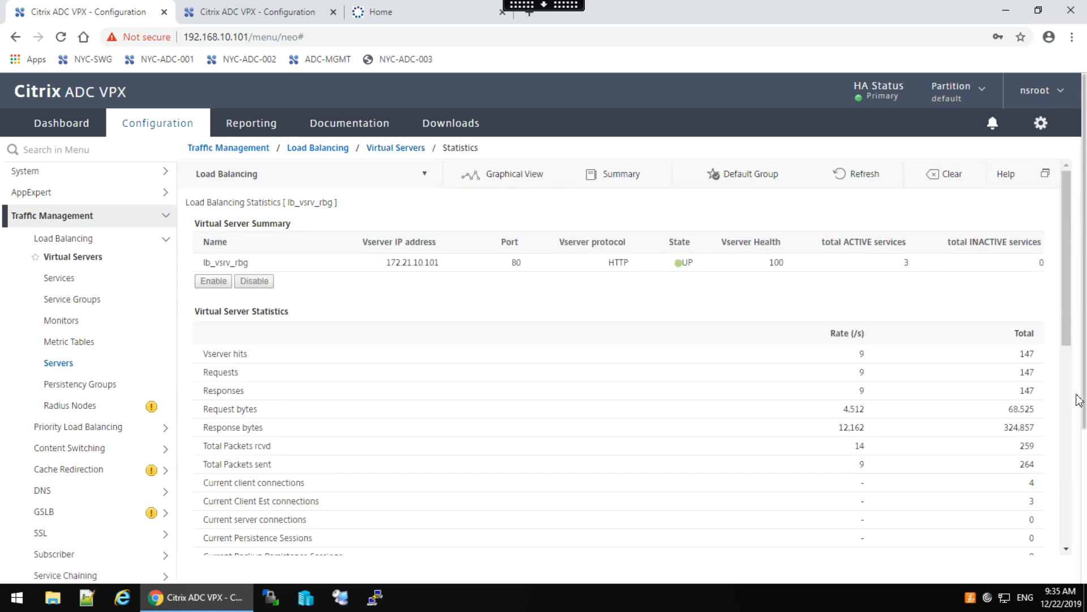
click(1069, 368)
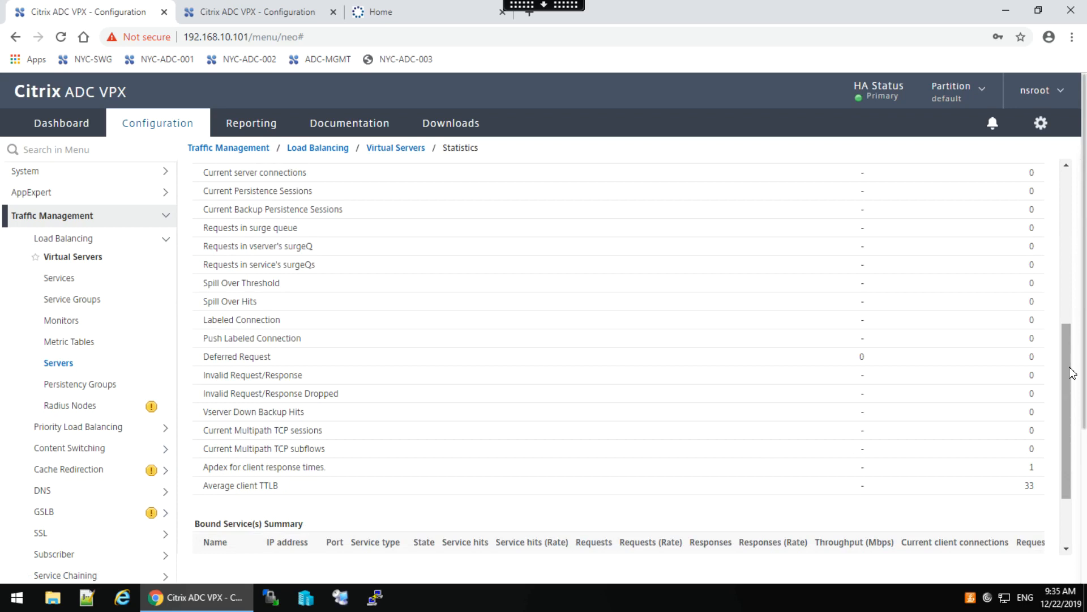
drag(1075, 383, 1080, 521)
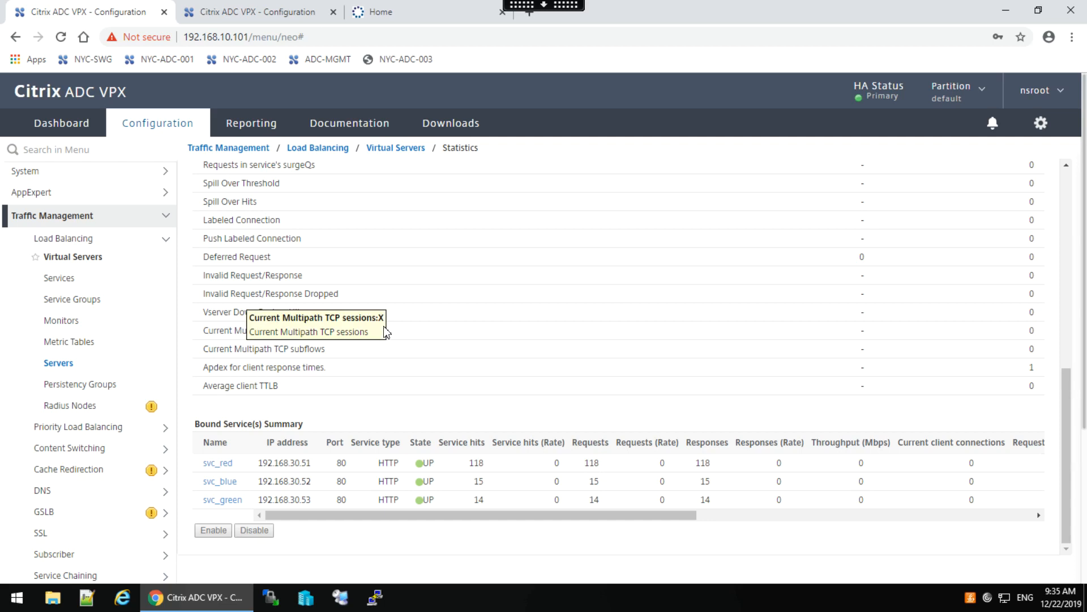
click(80, 258)
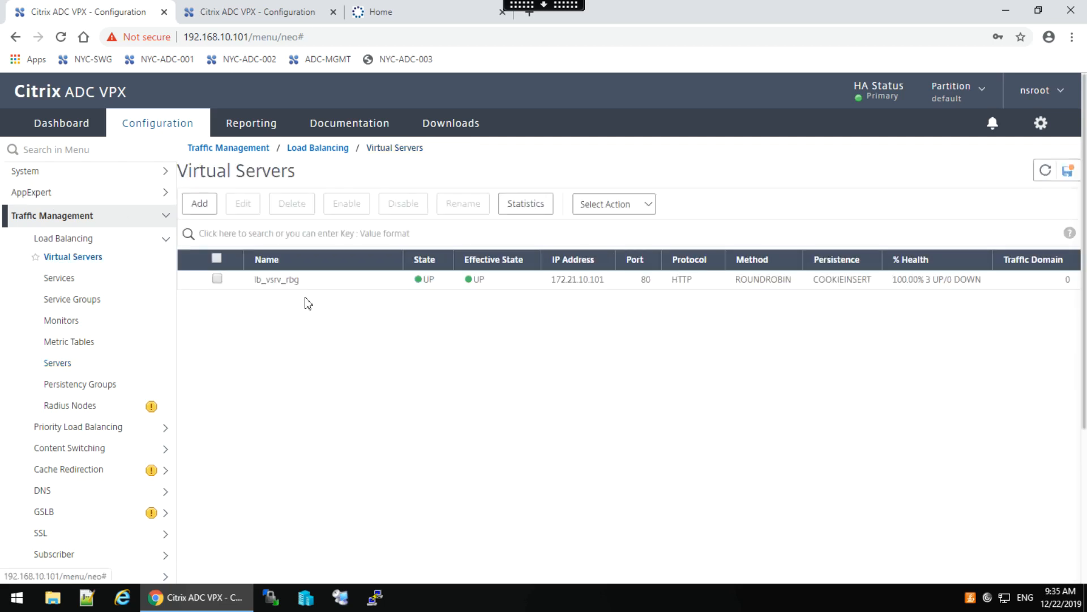
Change lb_vsrv_rbg's persistence from COOKIEINSERT back to NONE.
double_click(272, 287)
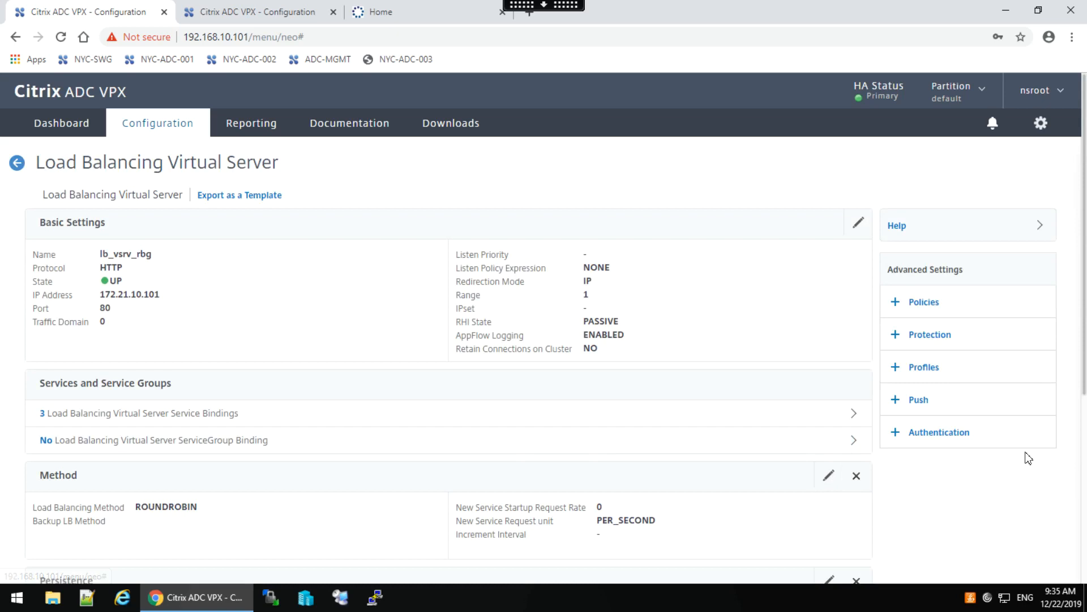
drag(1085, 362, 1086, 507)
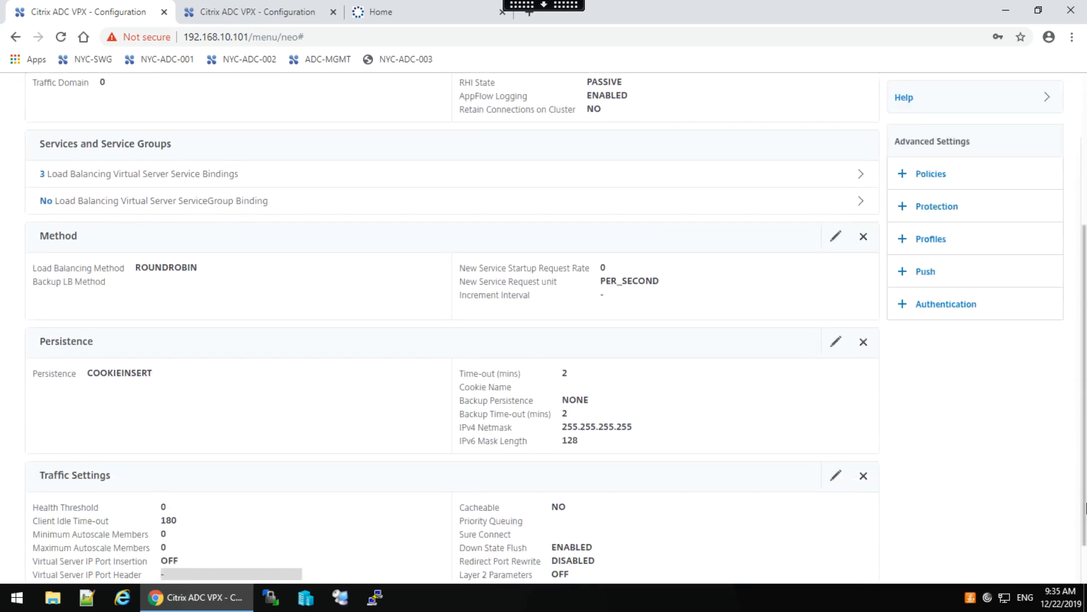
click(838, 343)
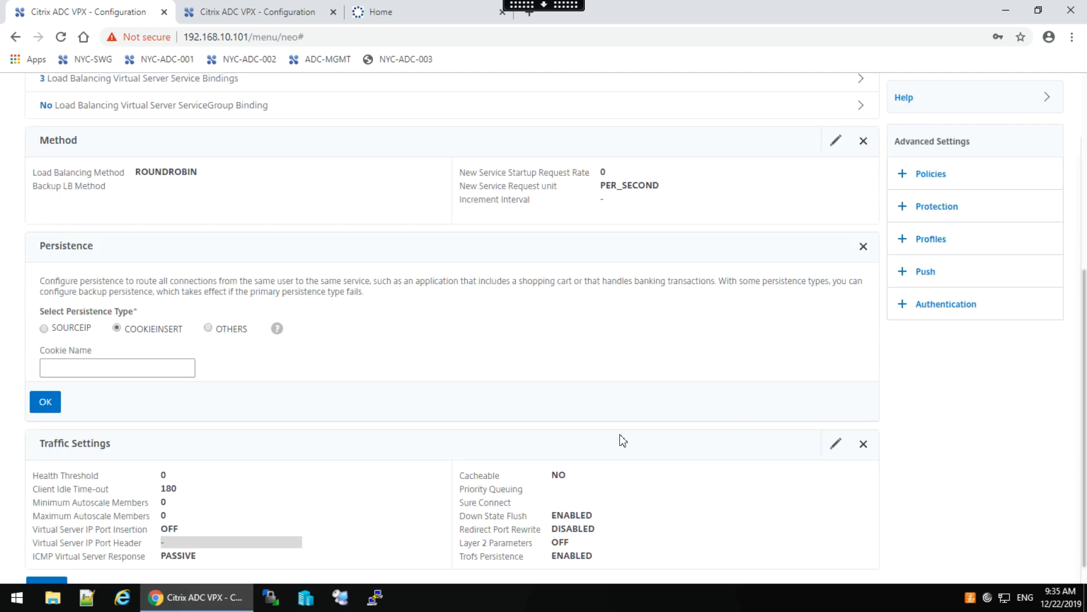
click(209, 328)
click(49, 392)
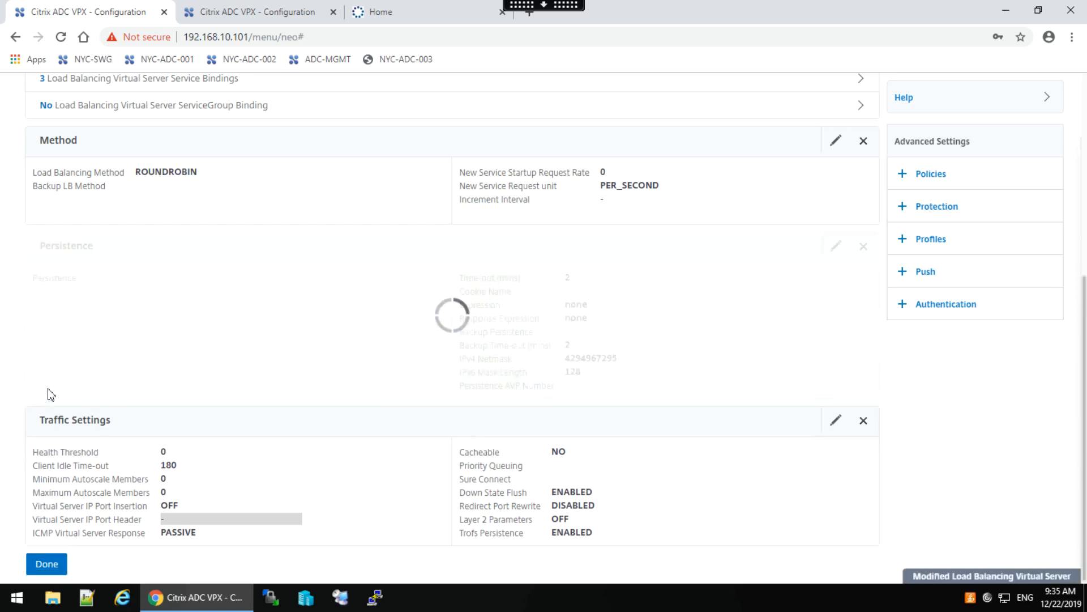
click(48, 562)
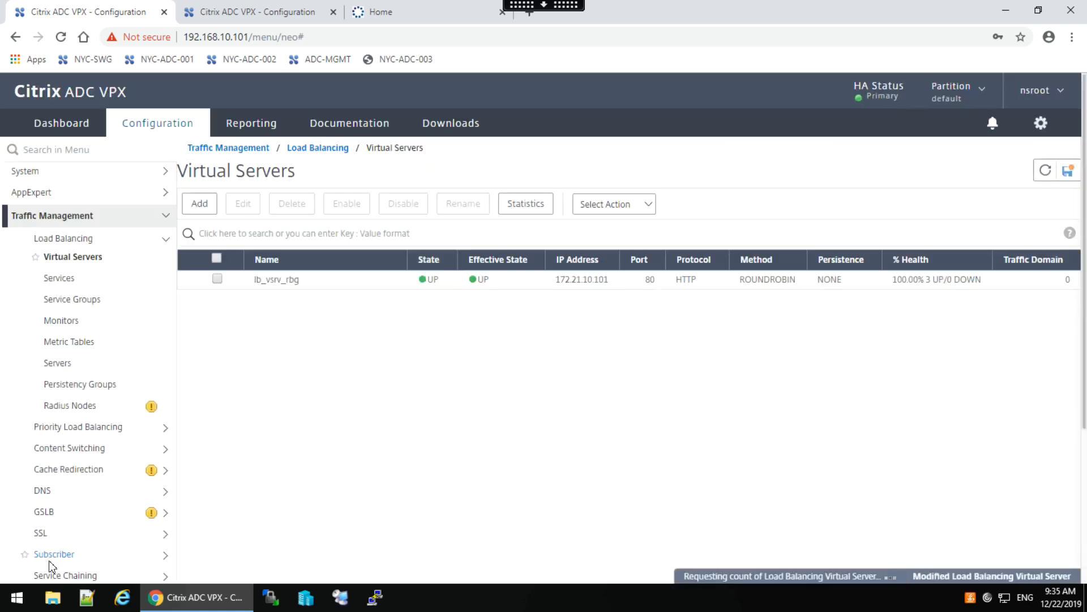
Reload the 172.21.10.101 test page repeatedly to confirm it rotates between red, green and blue servers.
click(409, 11)
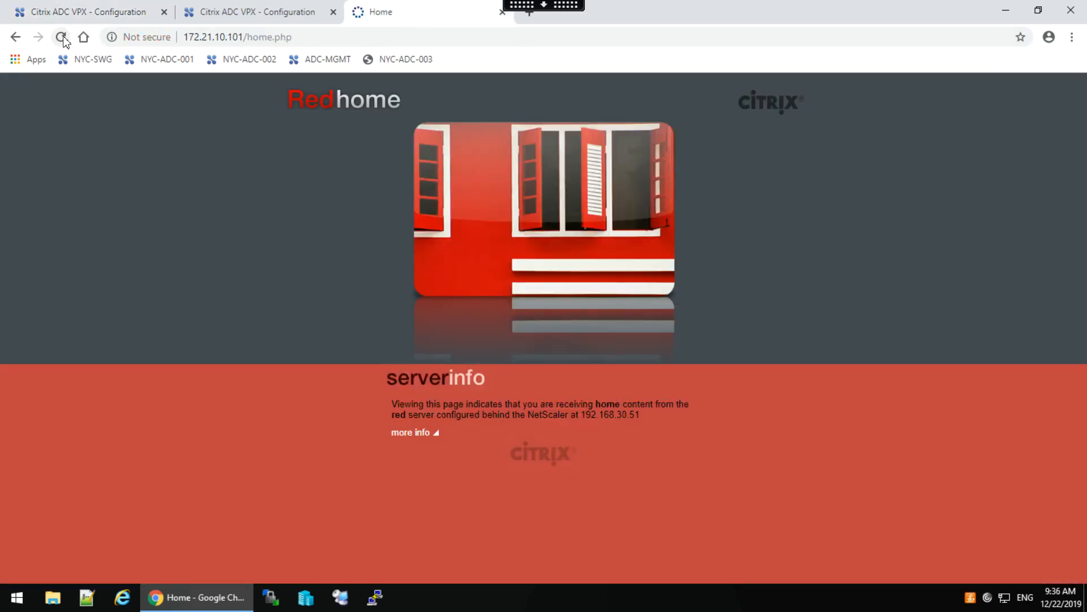
click(61, 37)
click(61, 38)
click(61, 38)
click(62, 38)
click(63, 37)
click(63, 38)
click(62, 38)
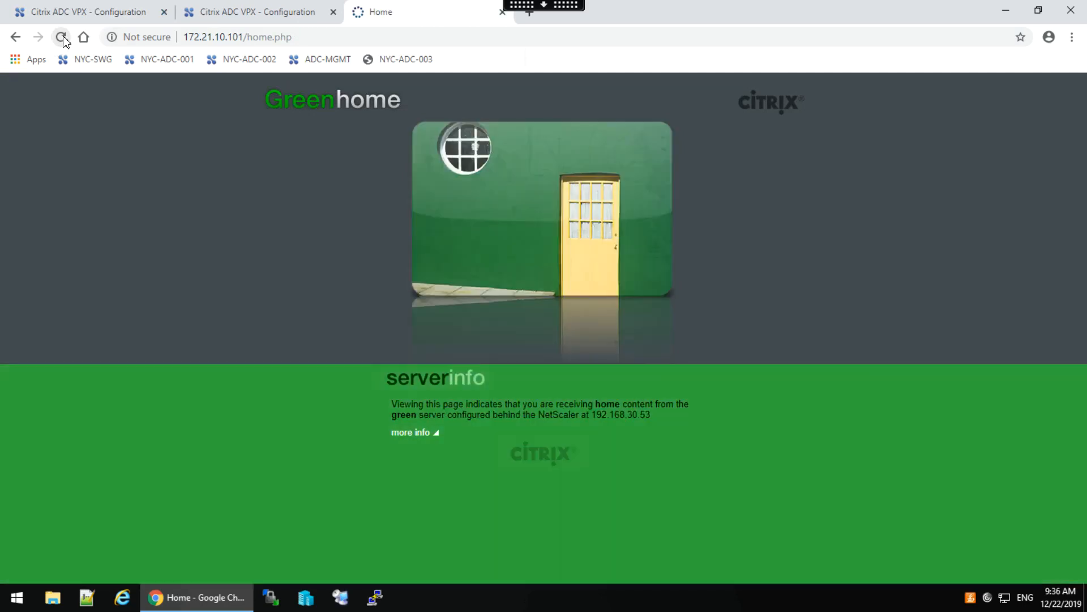
click(62, 38)
click(62, 38)
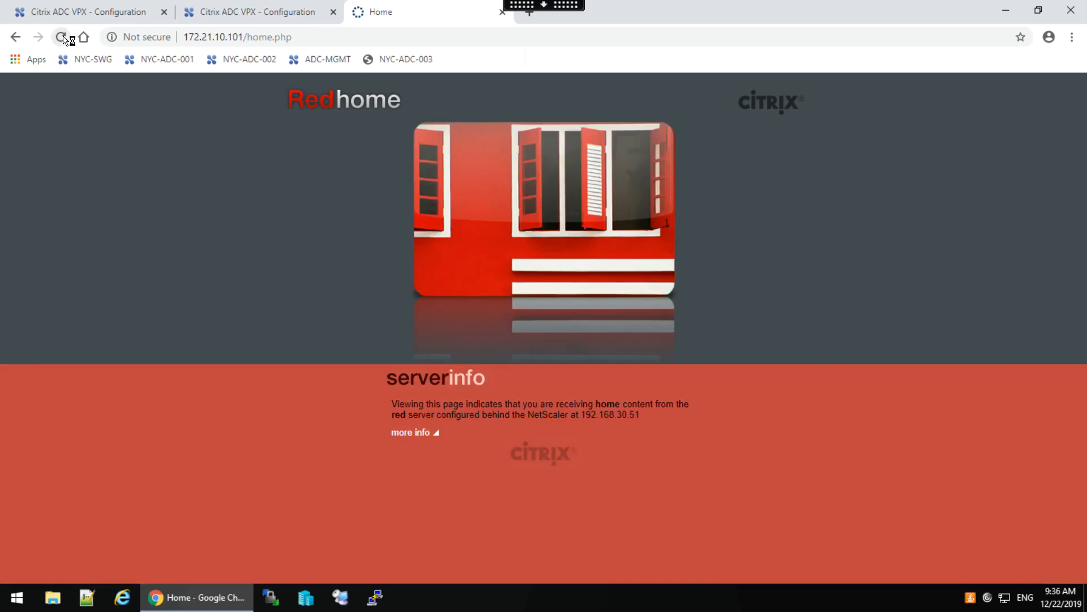
click(83, 11)
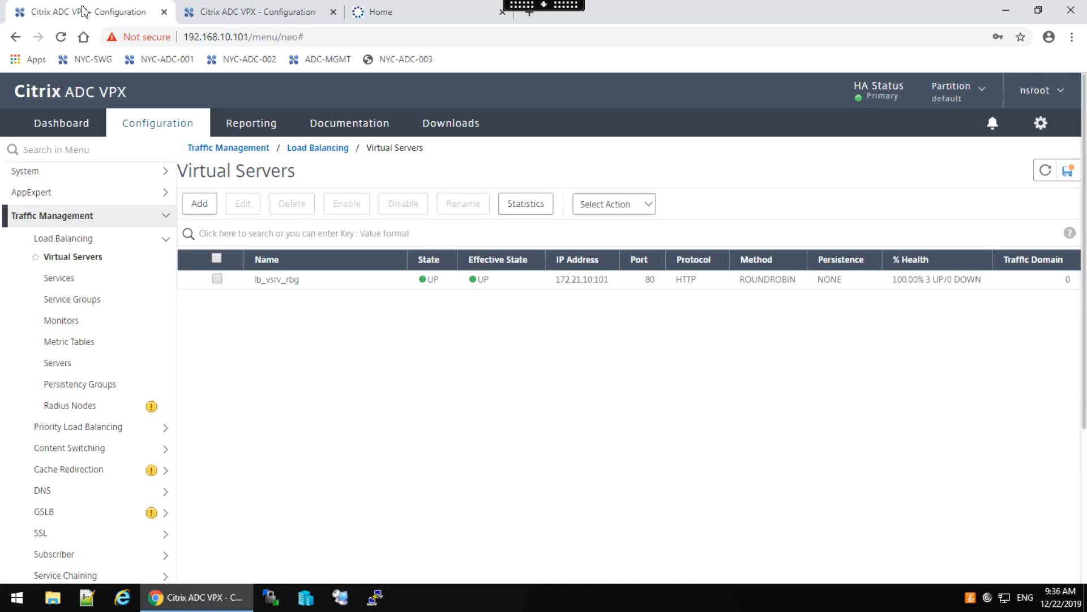
Add a new monitor named mon_rbg_http from the Load Balancing Monitors list.
click(66, 321)
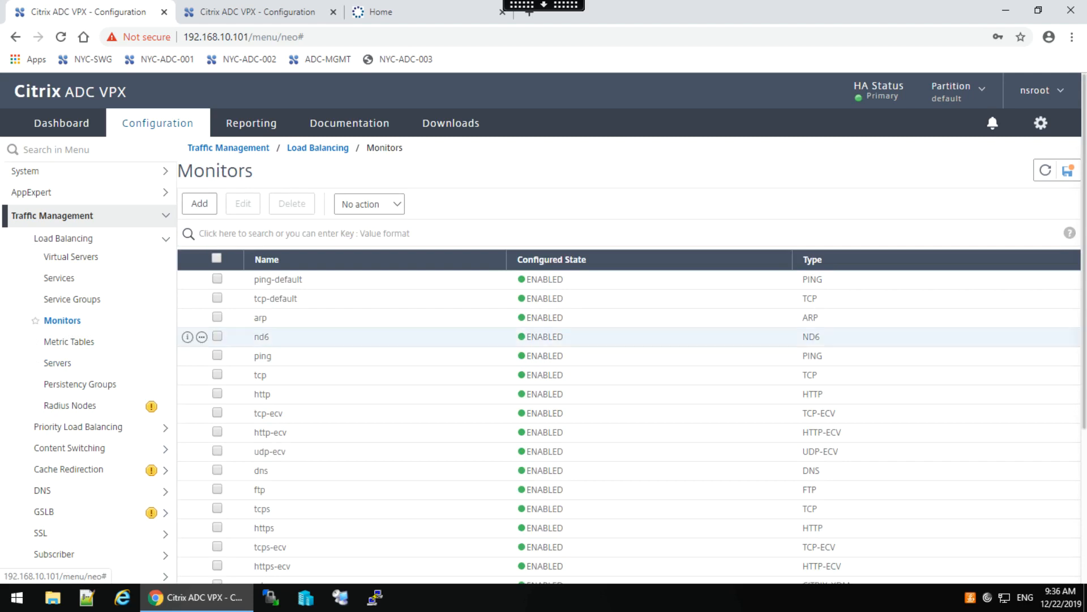
click(199, 205)
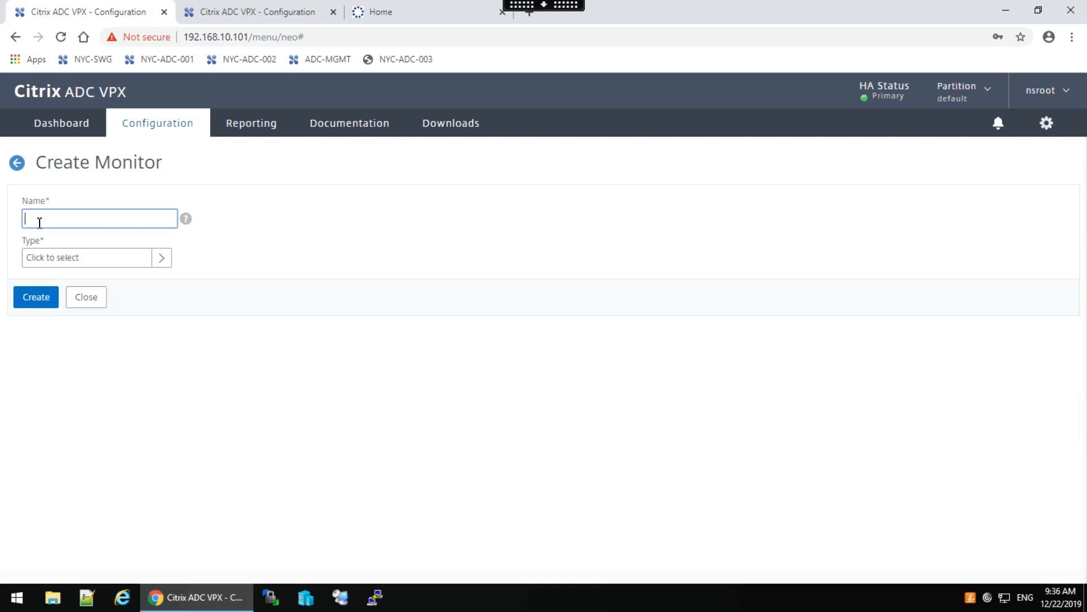
text(mon_rbg_http)
click(162, 258)
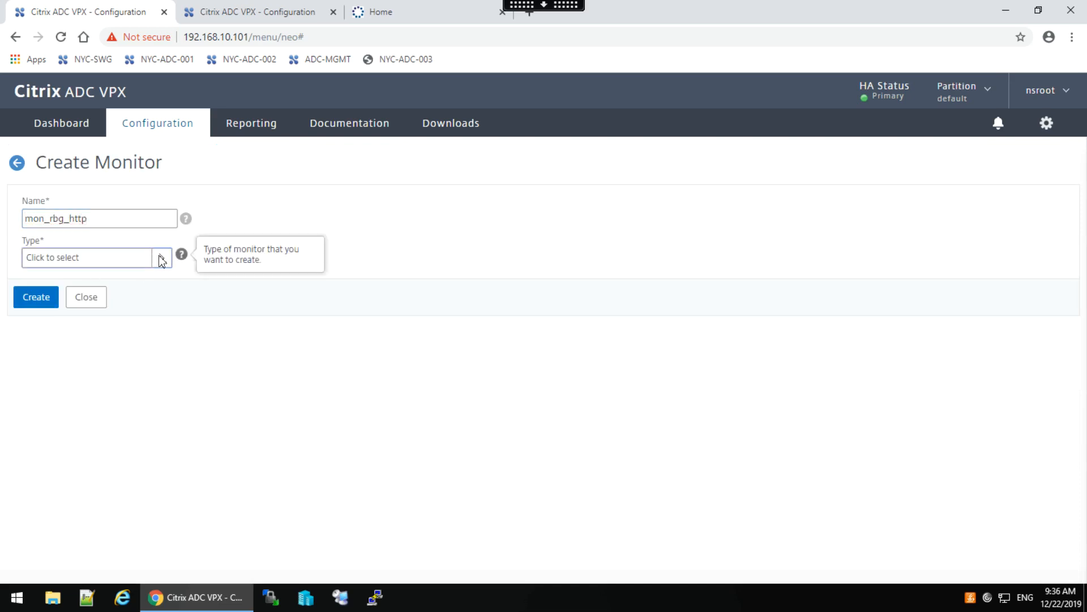
Set the monitor type to HTTP via the http-filtered type list and create the monitor.
click(161, 259)
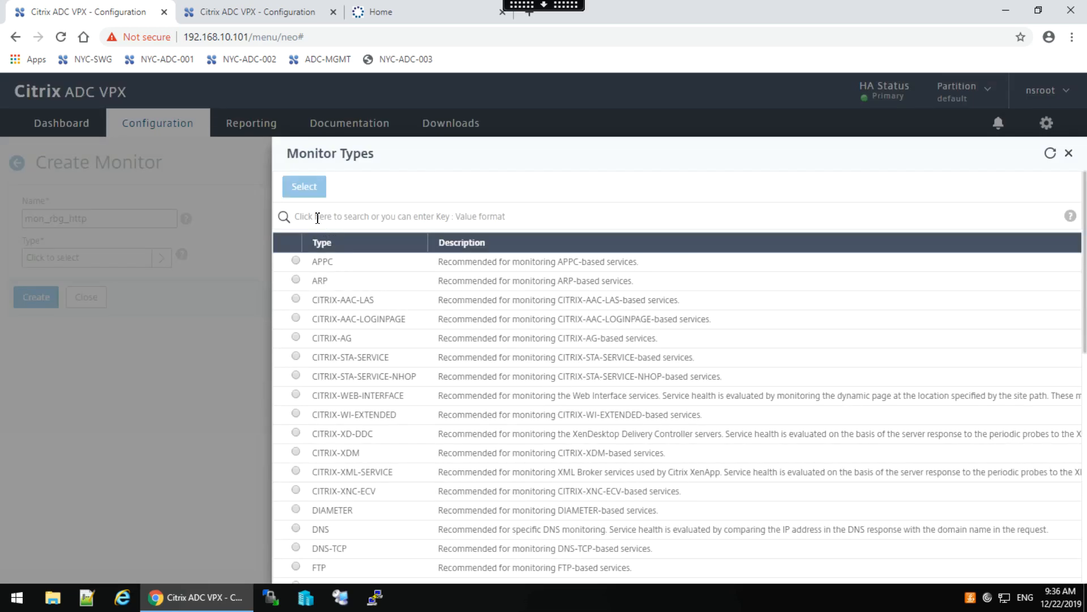
click(318, 218)
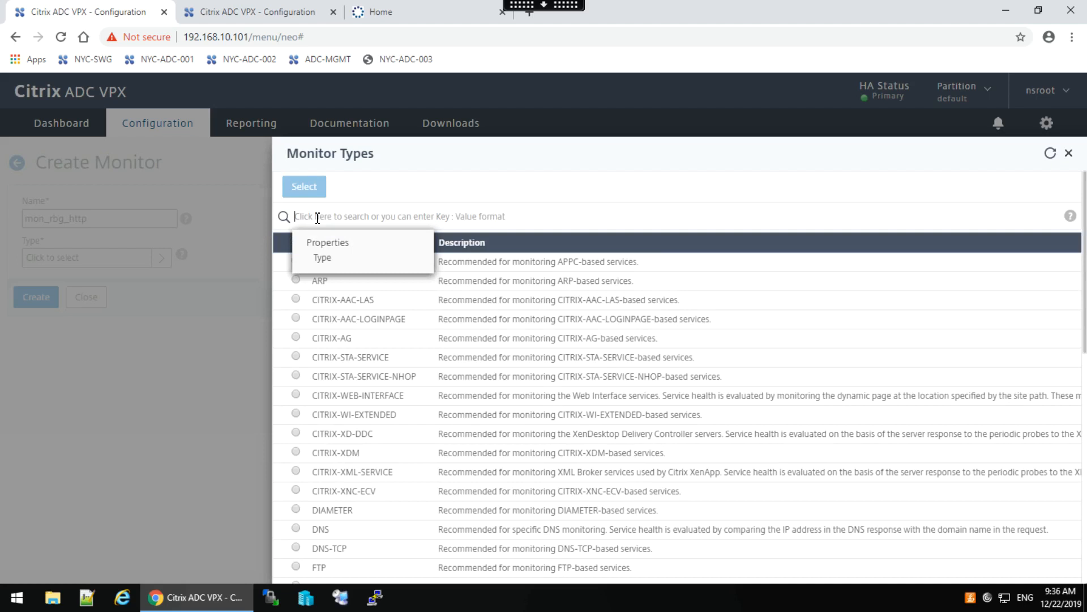
click(333, 262)
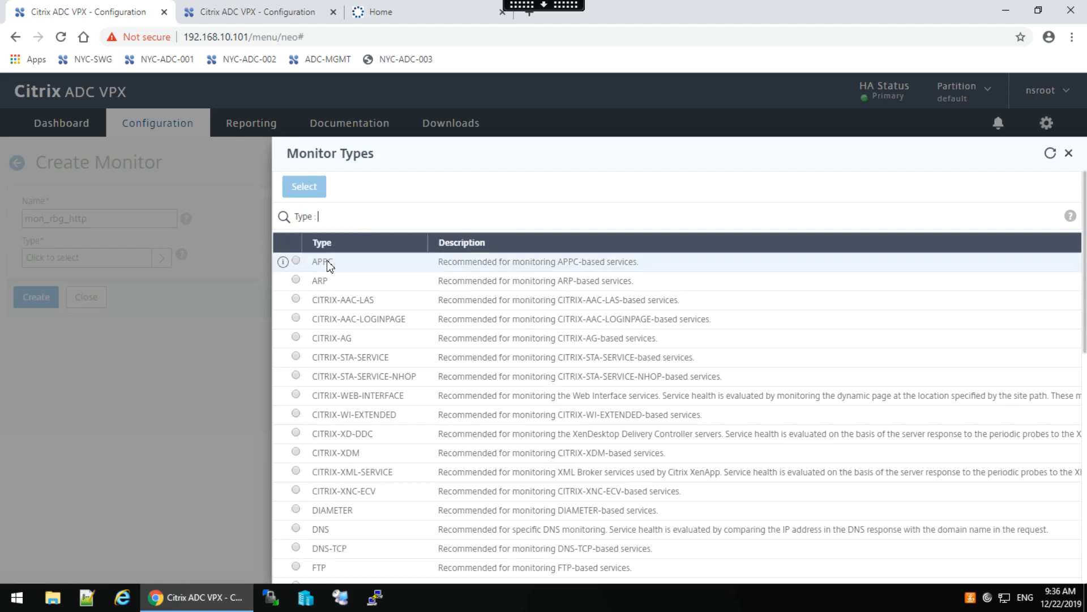
text(http)
key(Return)
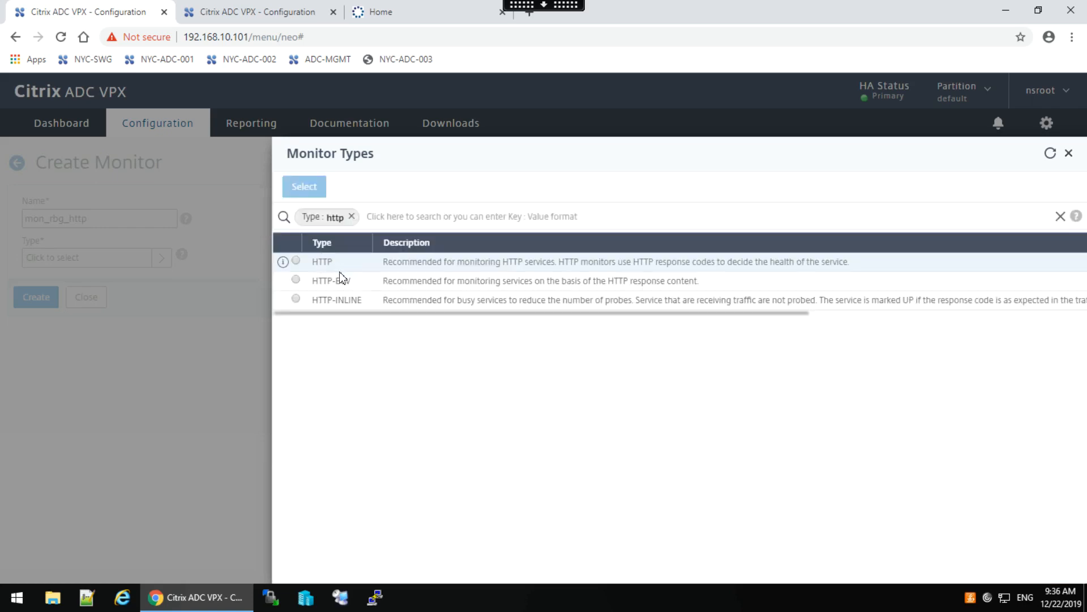
click(296, 261)
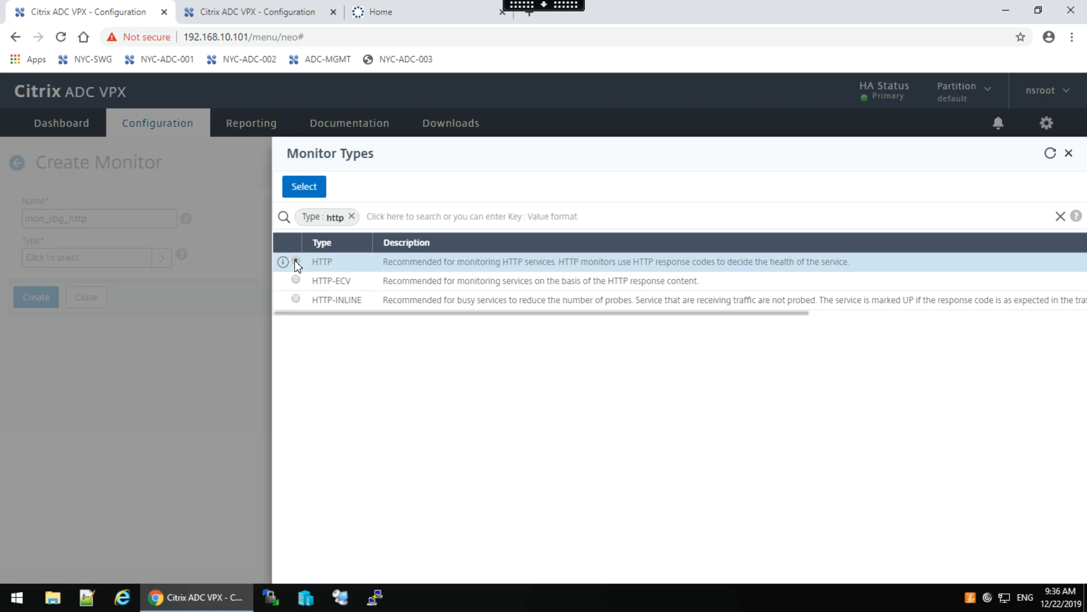
click(299, 189)
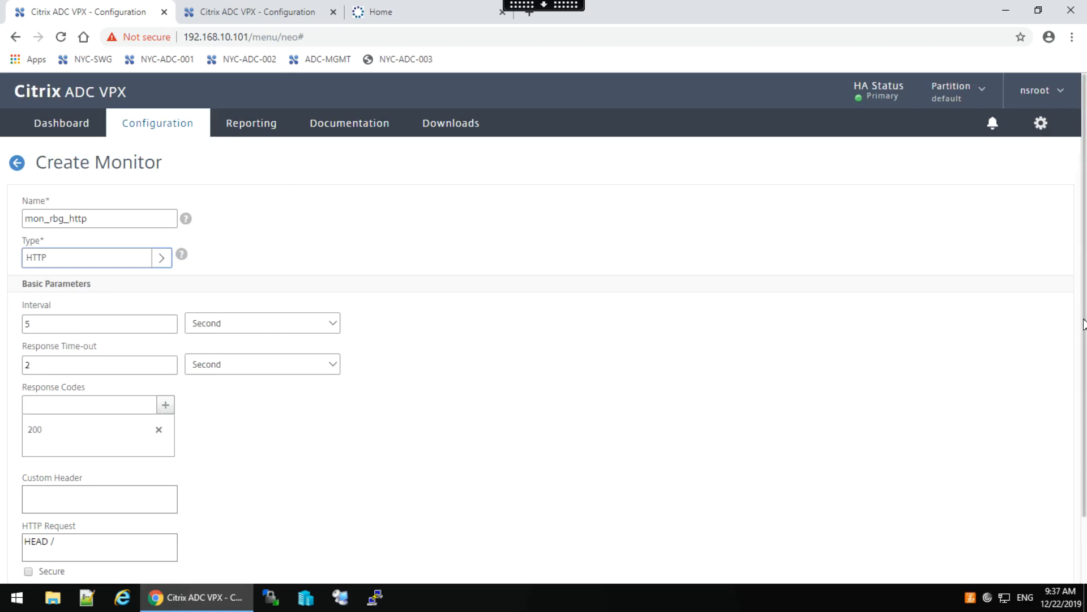
scroll(1084, 396, down, 2)
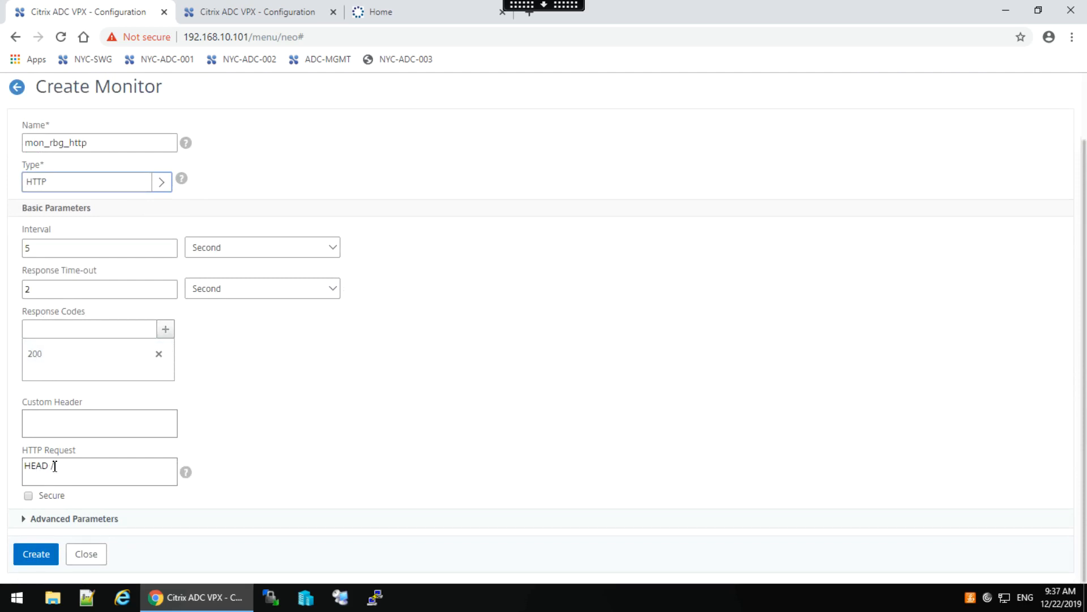
click(36, 555)
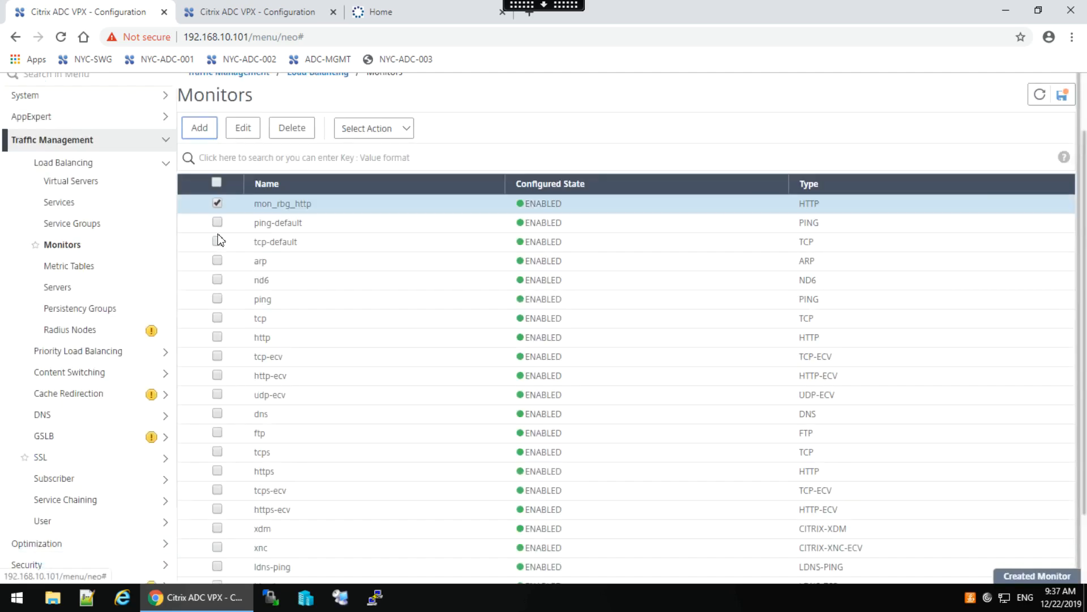
click(218, 205)
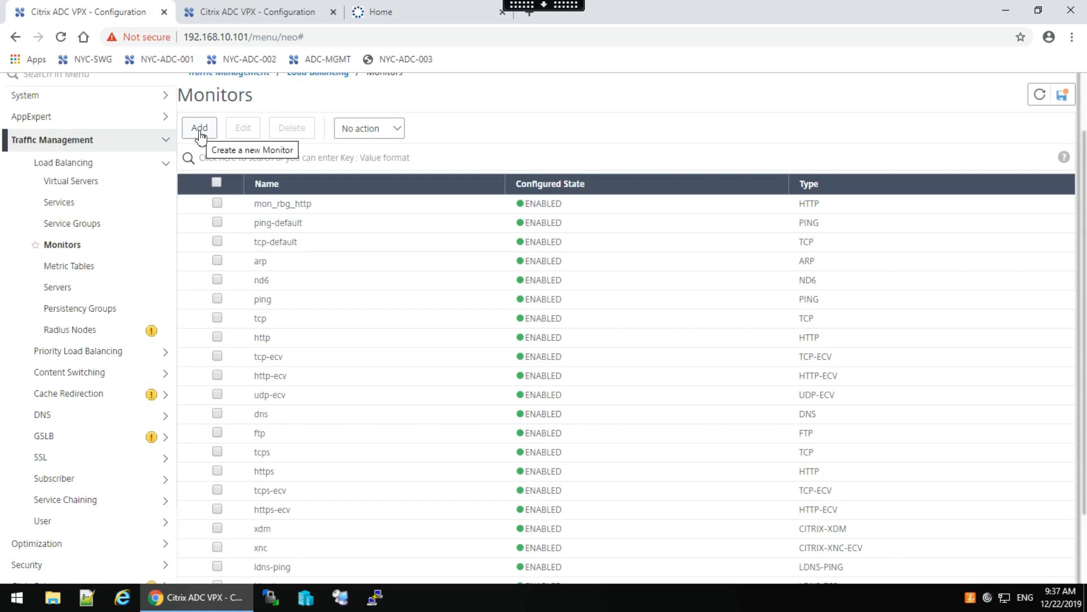
Minimize the remote session to view the Edge lab page, then restore it and add another monitor.
click(526, 4)
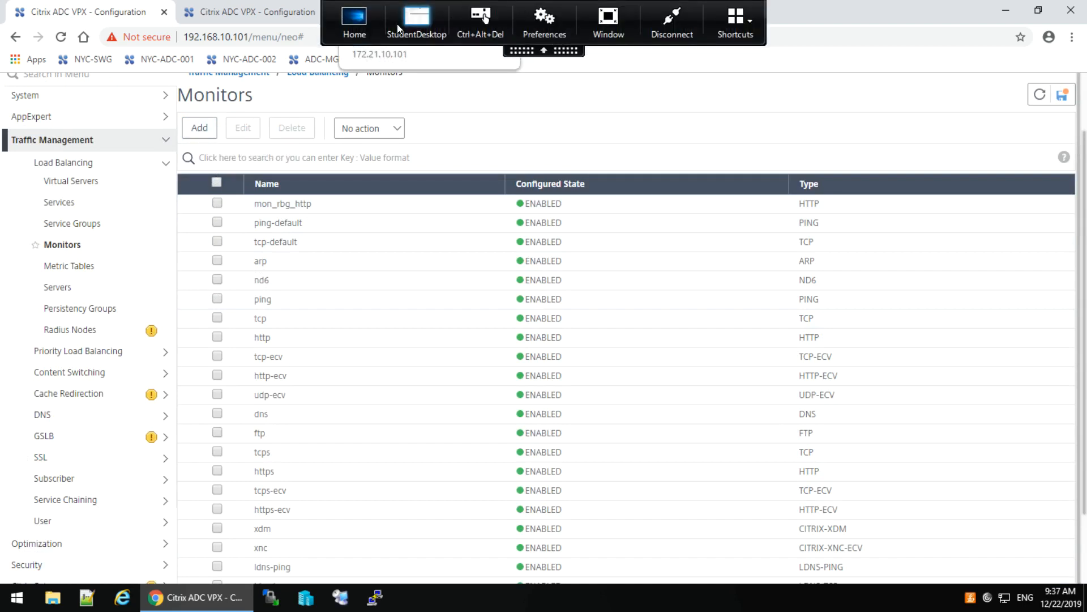
click(354, 20)
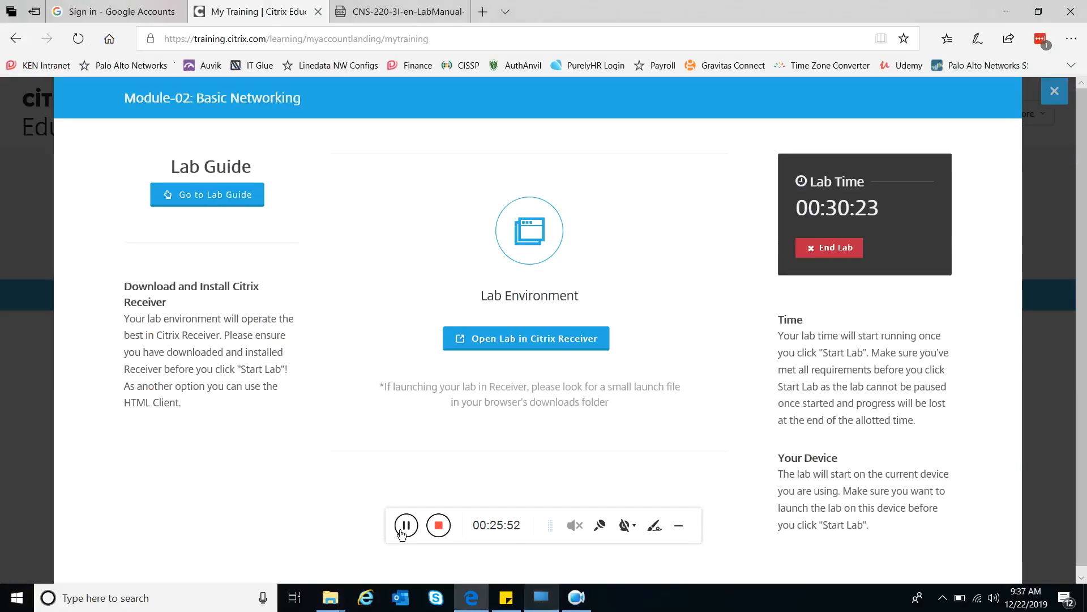
click(576, 599)
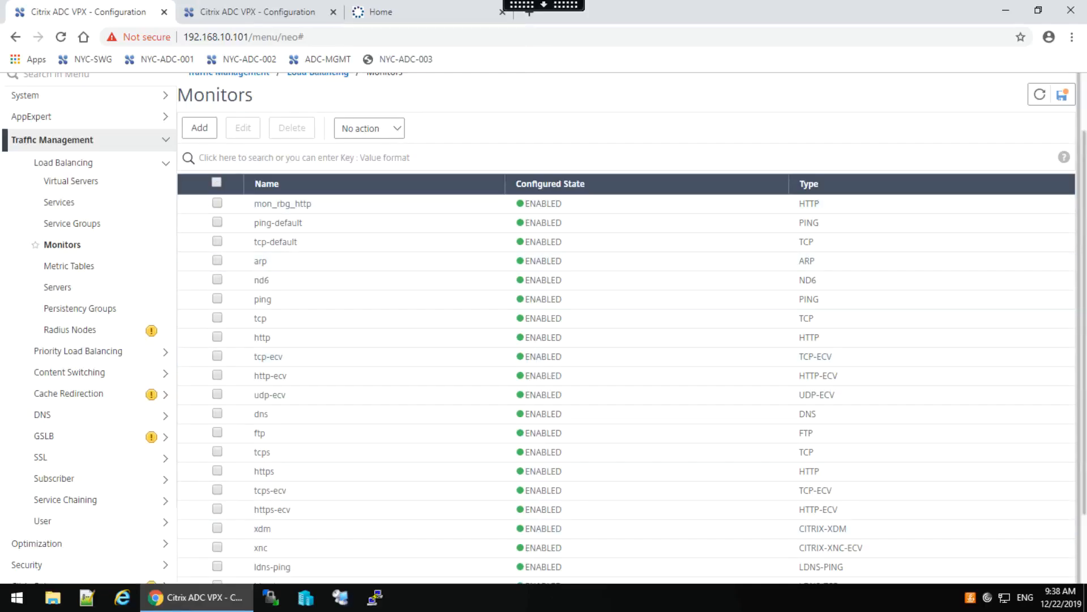
click(197, 132)
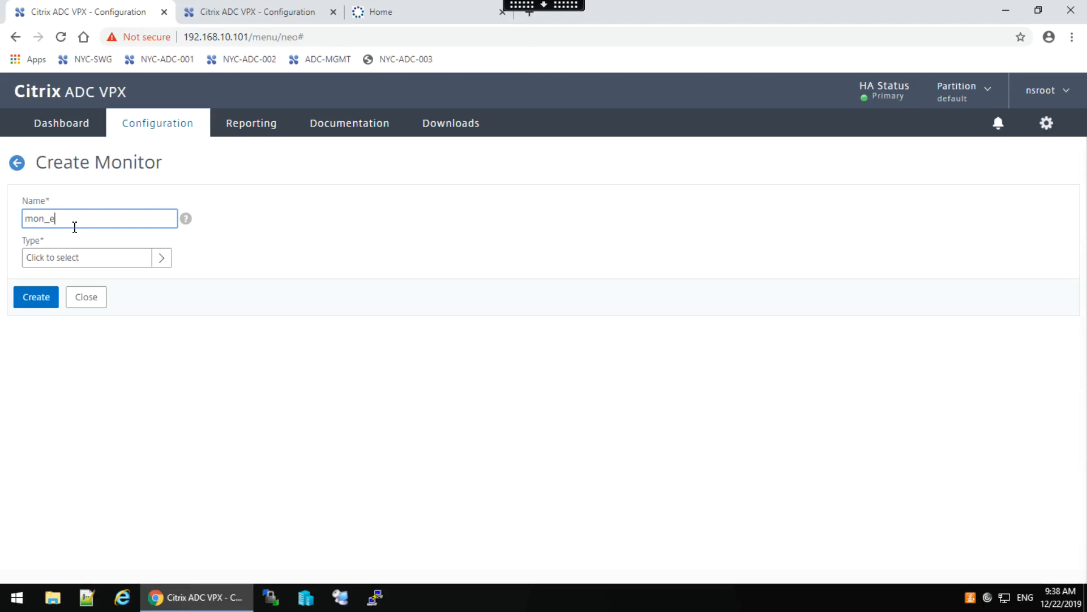
Name the monitor mon_rbg_httpecv and select type HTTP-ECV from the http-filtered list.
key(BackSpace)
text(rbg_httpec)
click(160, 258)
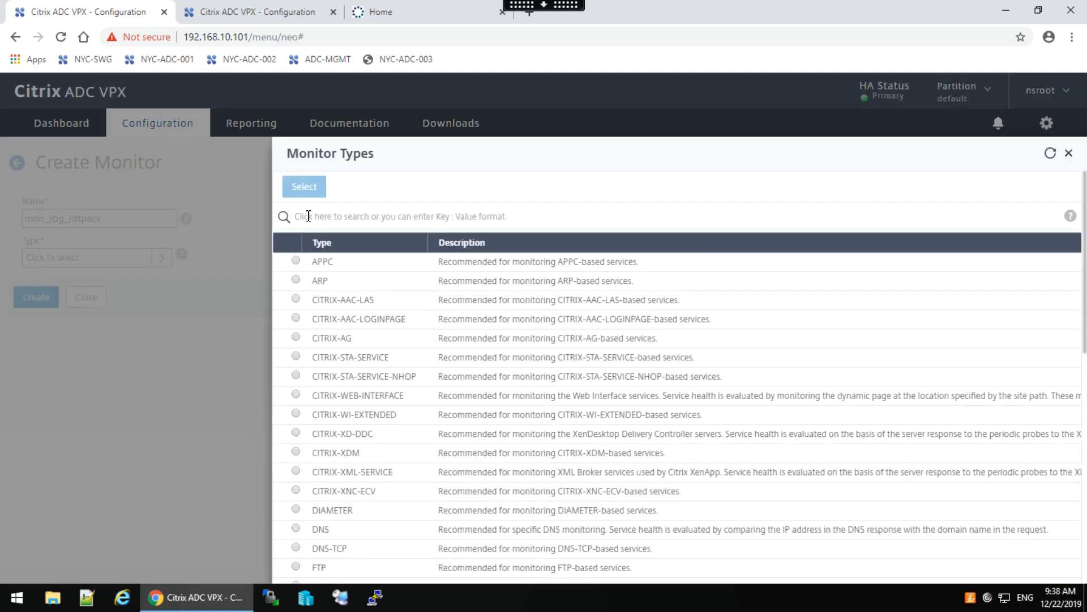
click(308, 216)
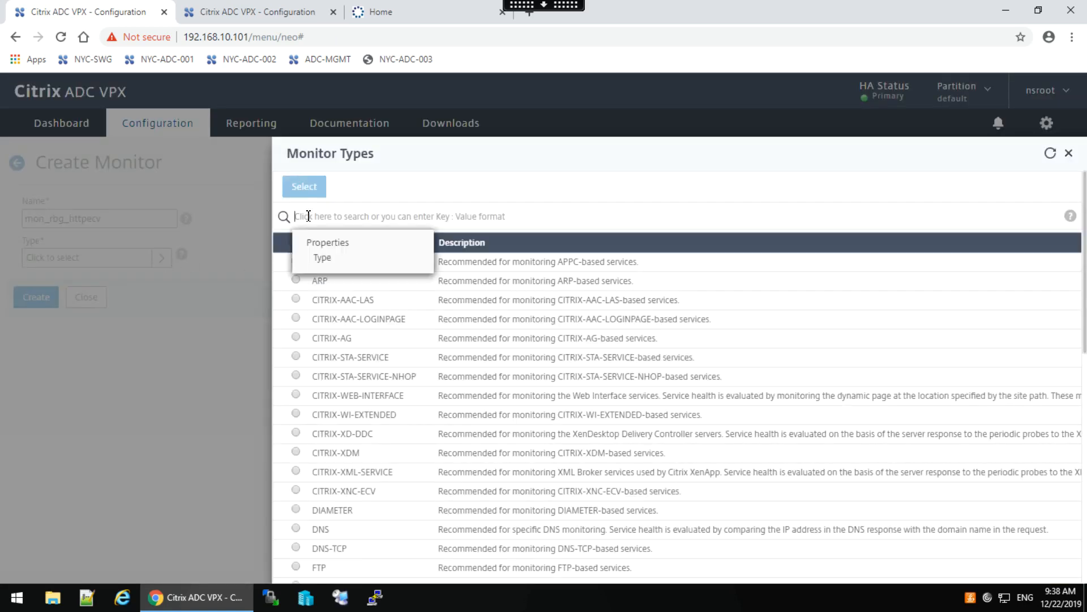
click(323, 257)
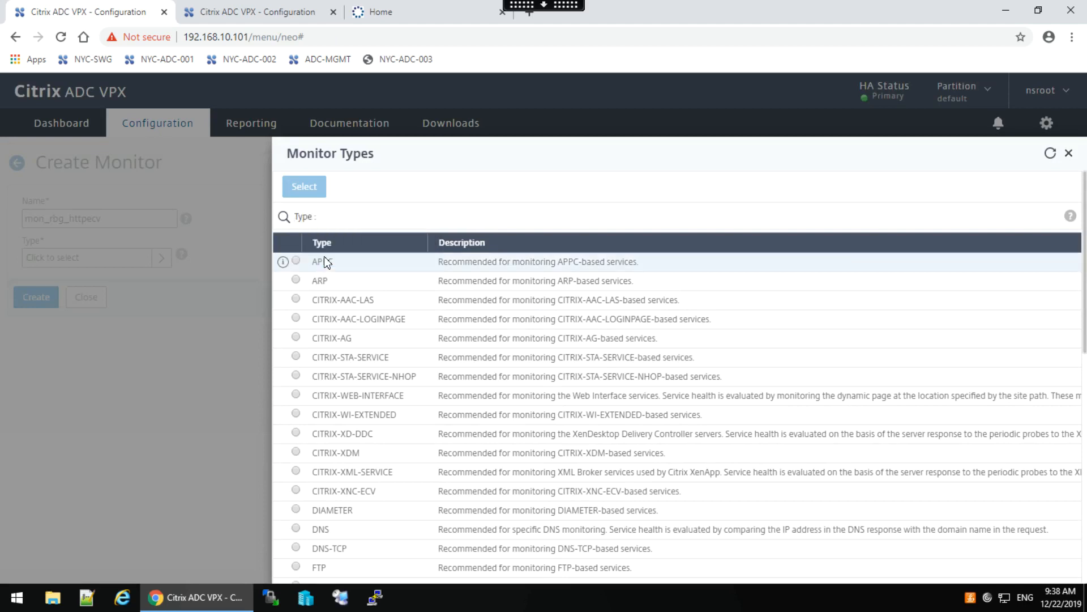
text(http)
key(Return)
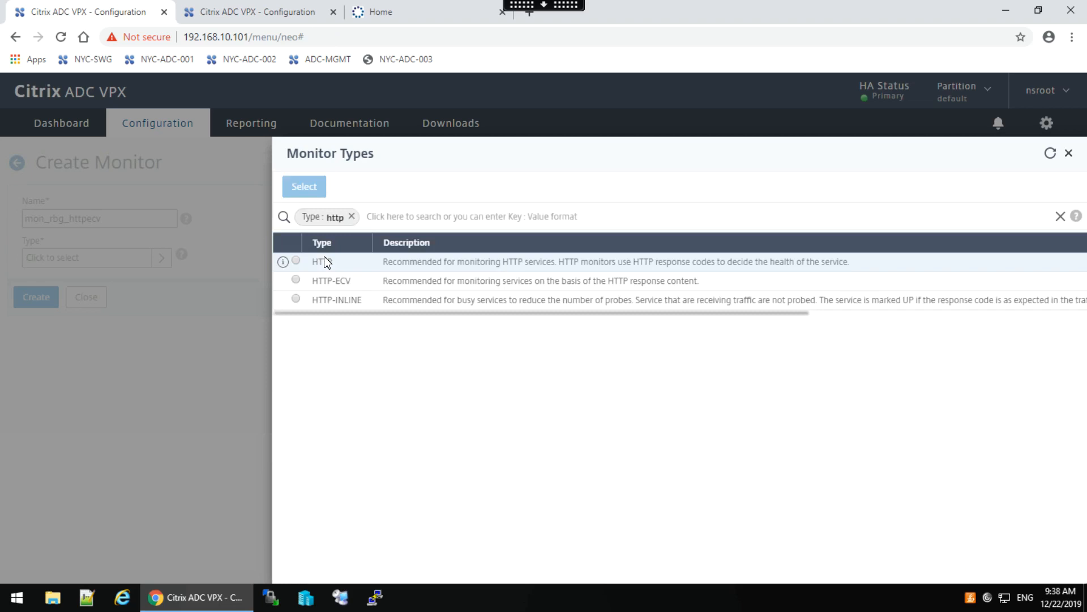
click(295, 280)
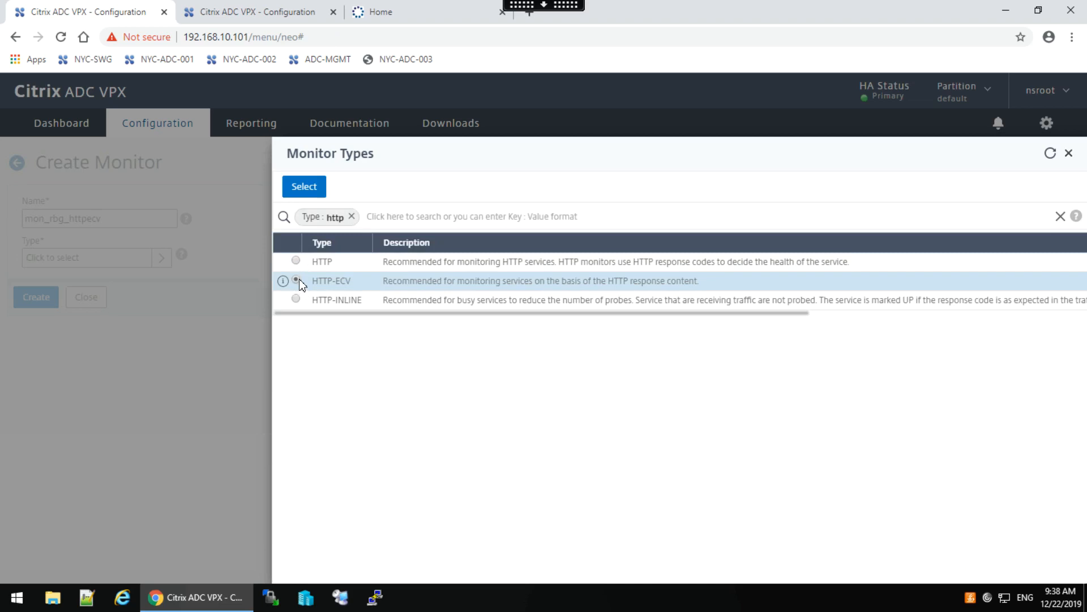
click(304, 191)
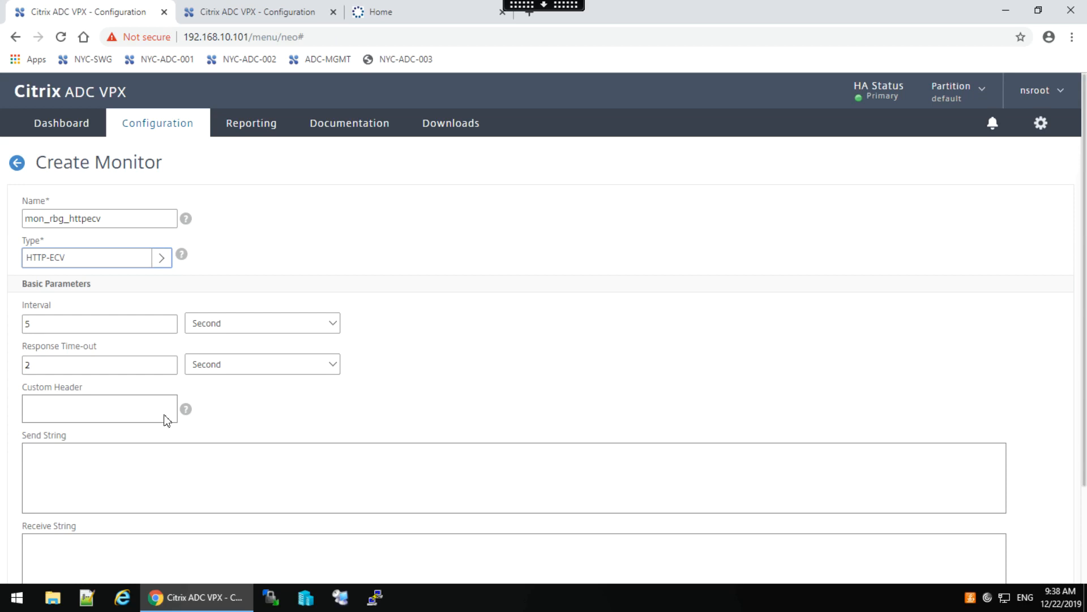
Enter Get /home.php as the monitor's send string.
click(62, 454)
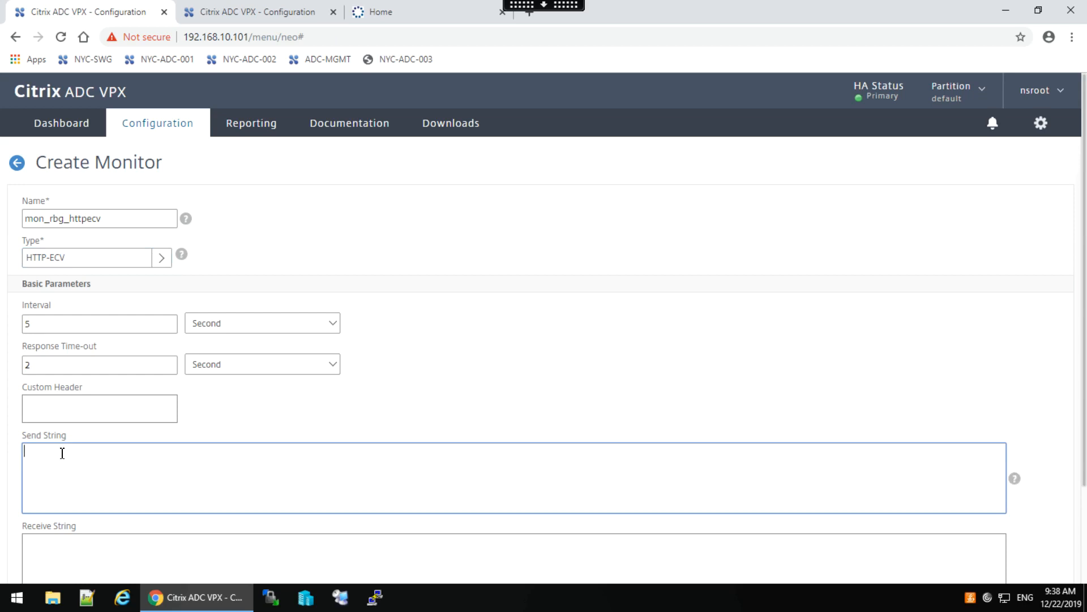
text(Get /)
text(home.php)
scroll(1086, 455, down, 2)
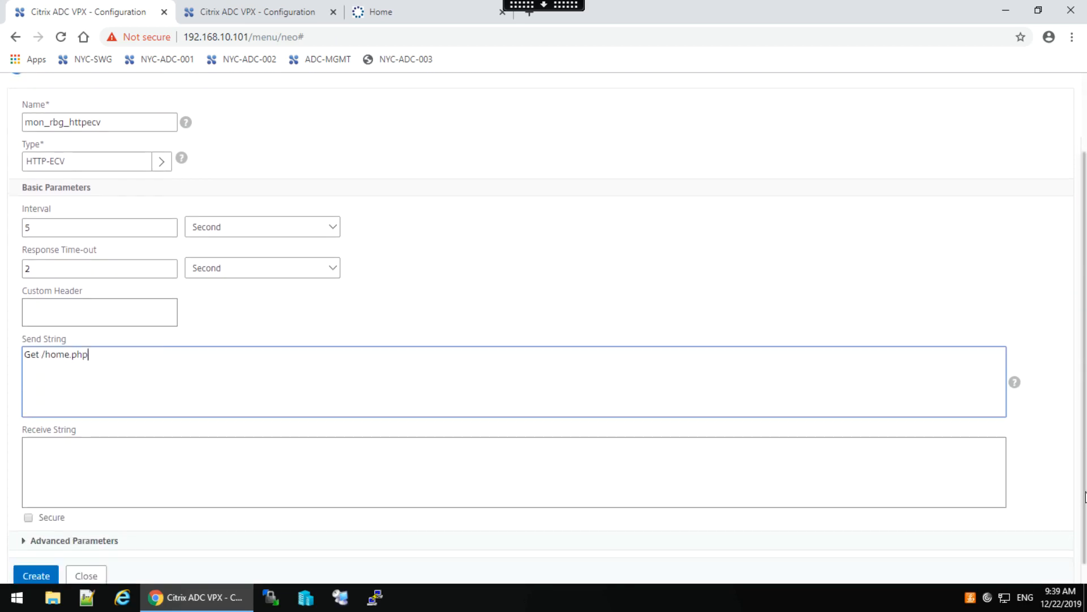
Set the expected response to serverinfo, checked against the blue server's page, and create the monitor.
click(42, 451)
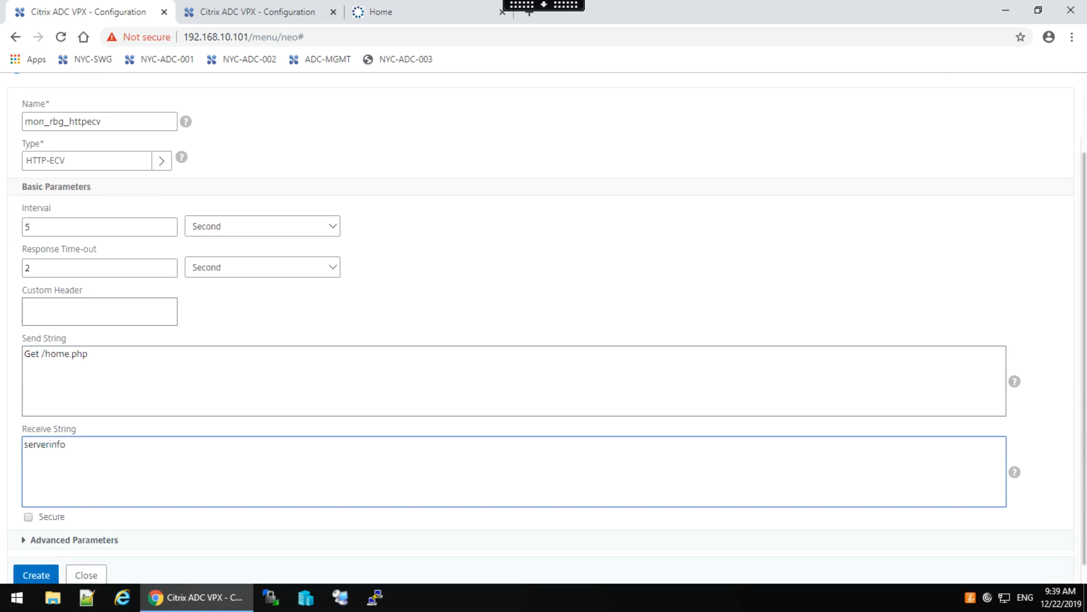
click(390, 13)
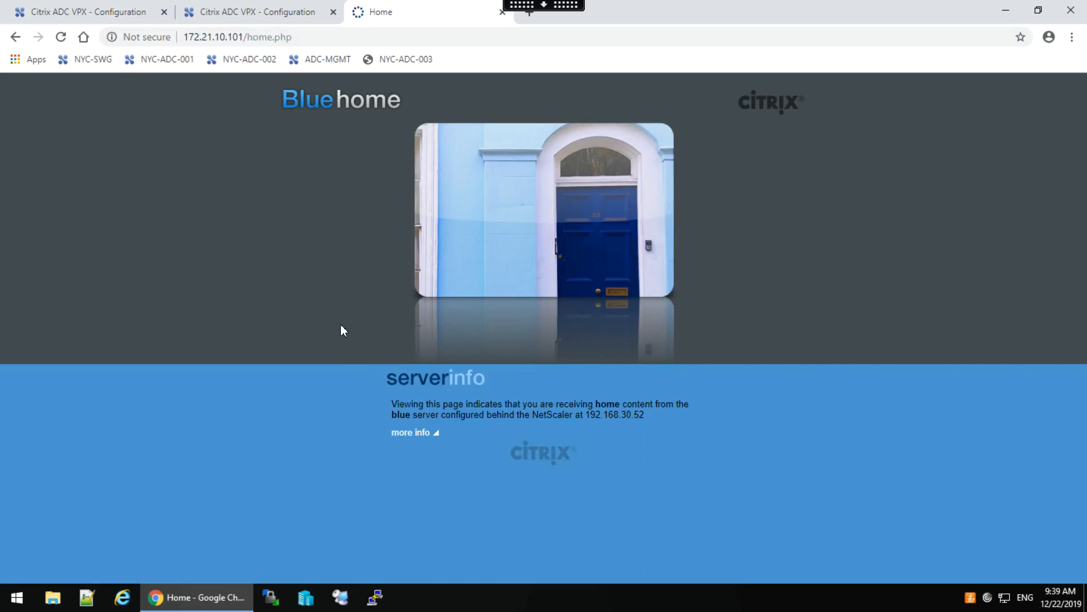
click(82, 11)
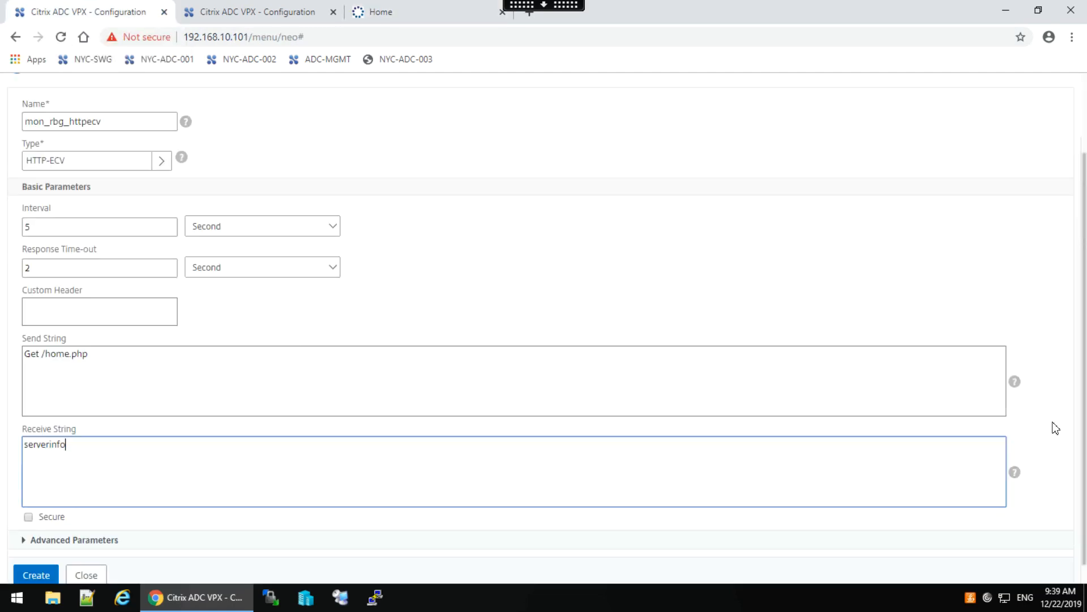
scroll(1084, 465, down, 1)
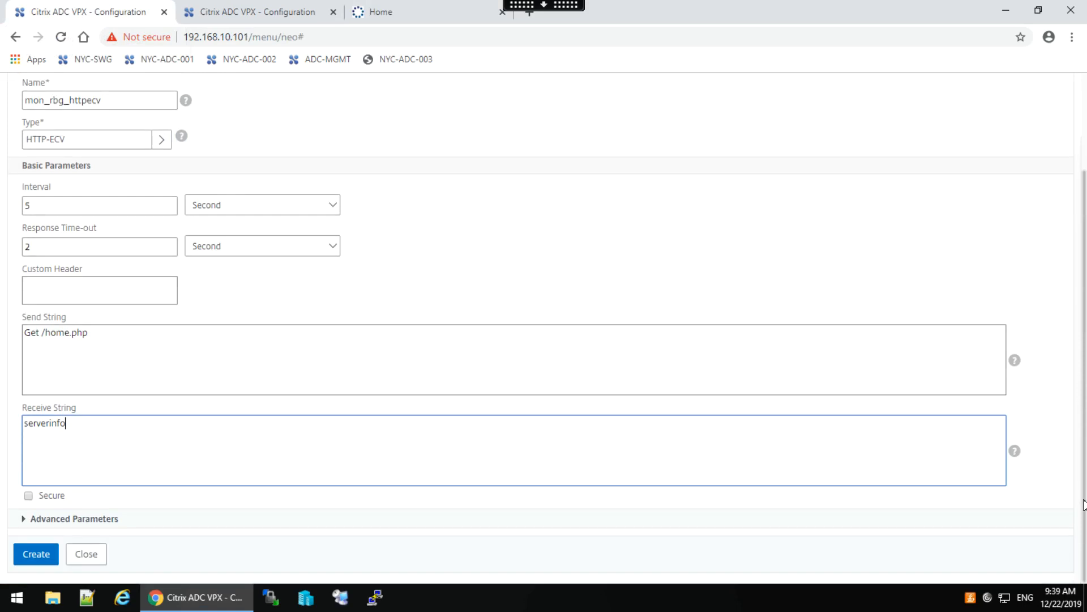
click(36, 555)
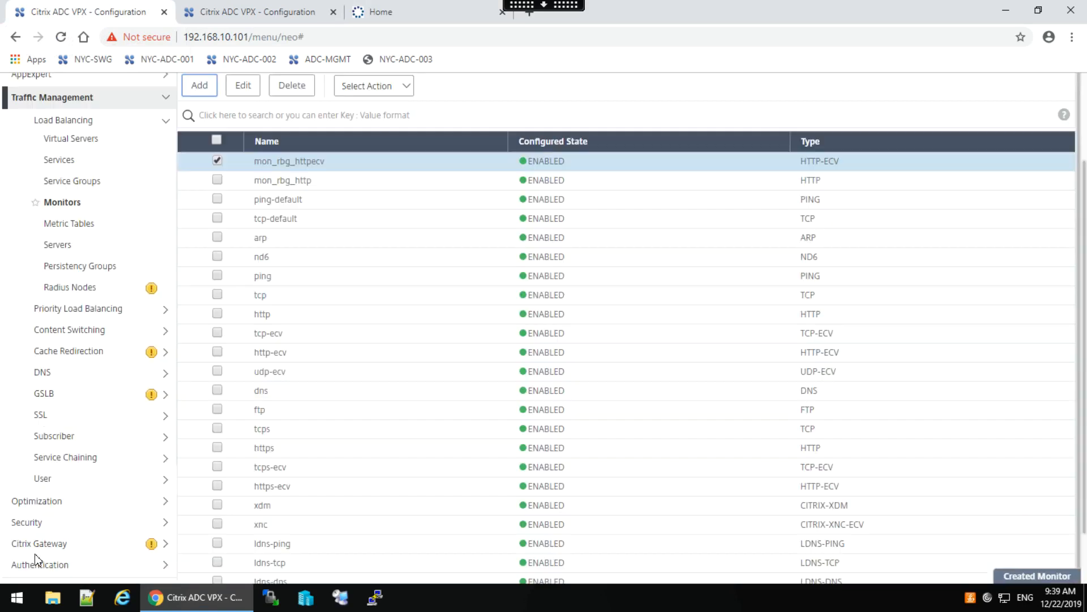
Deselect mon_rbg_httpecv, go to Load Balancing Services and select svc_red.
click(219, 162)
click(218, 162)
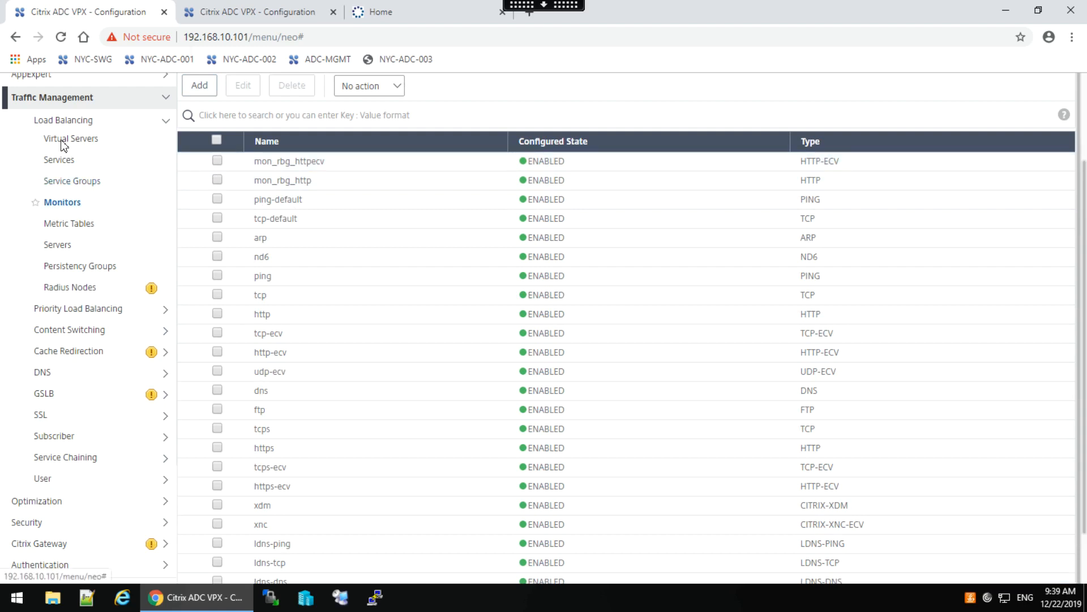
click(60, 161)
click(62, 162)
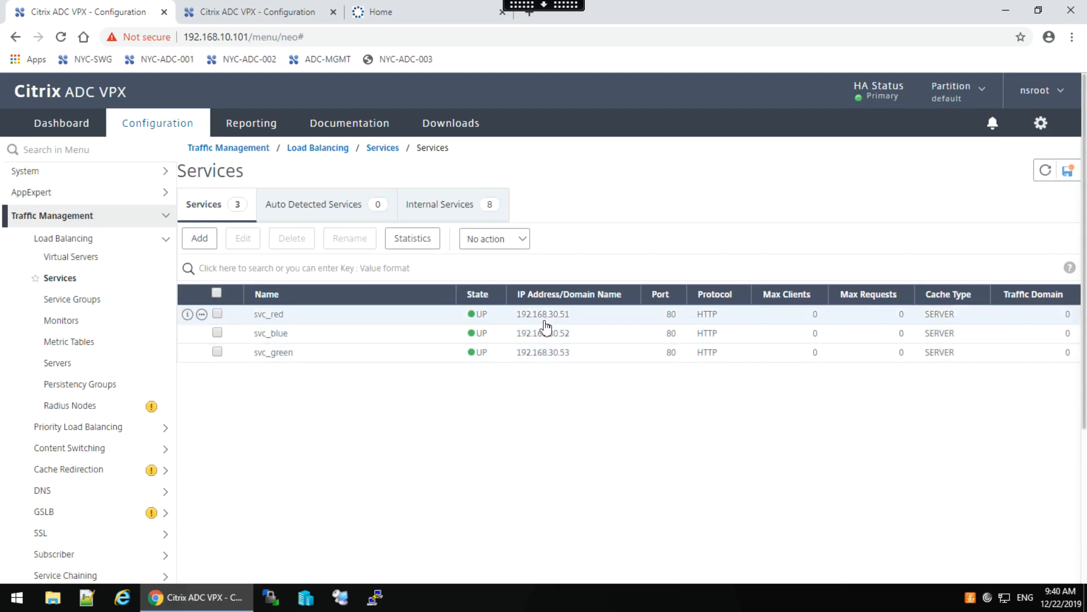
click(218, 315)
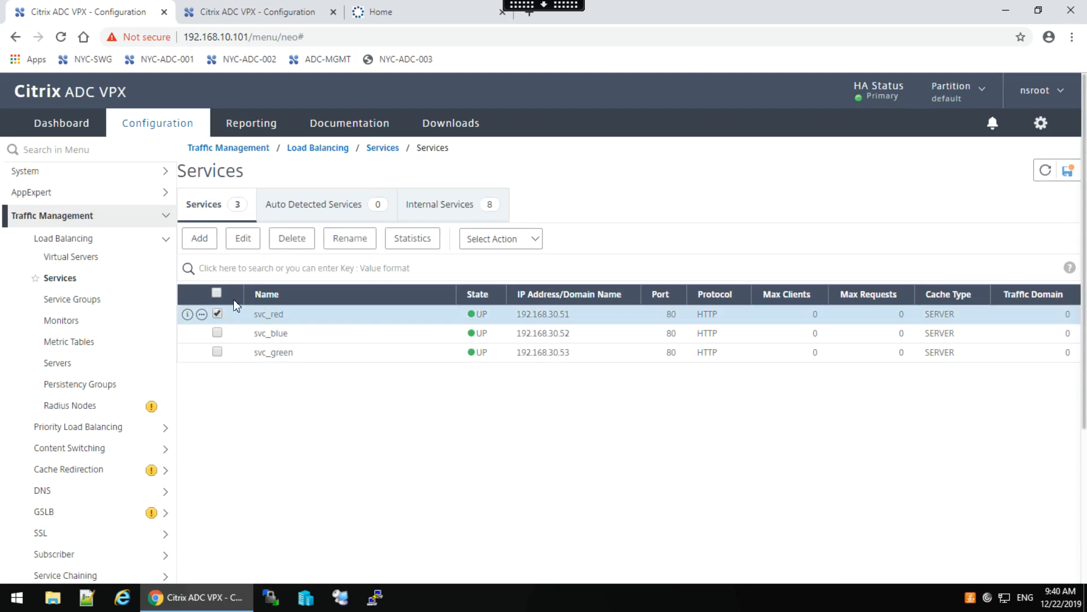
Edit svc_red and open its monitor bindings.
click(244, 241)
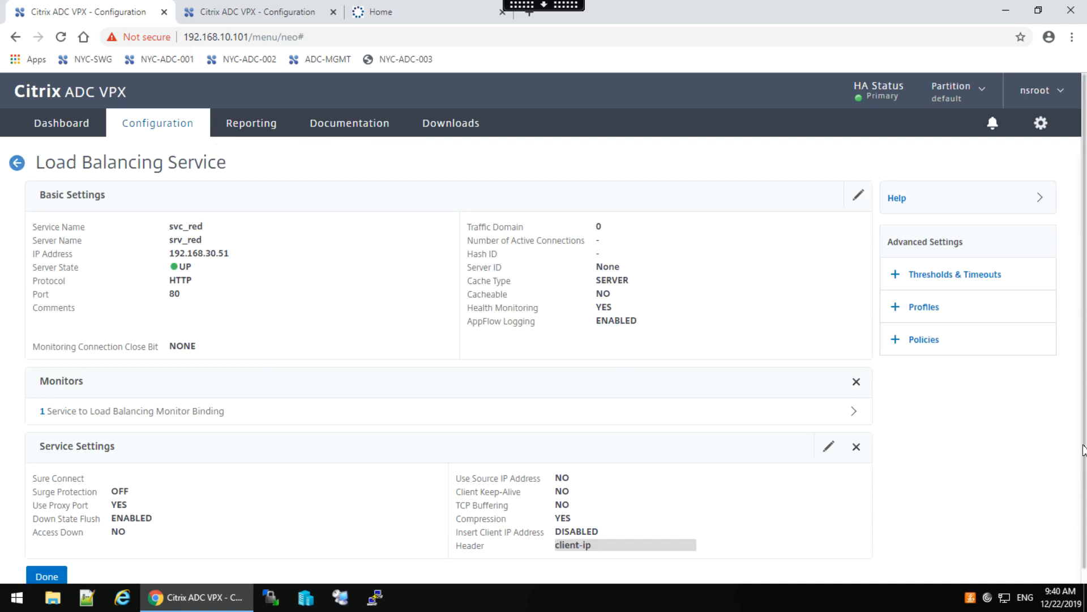
scroll(1085, 543, down, 1)
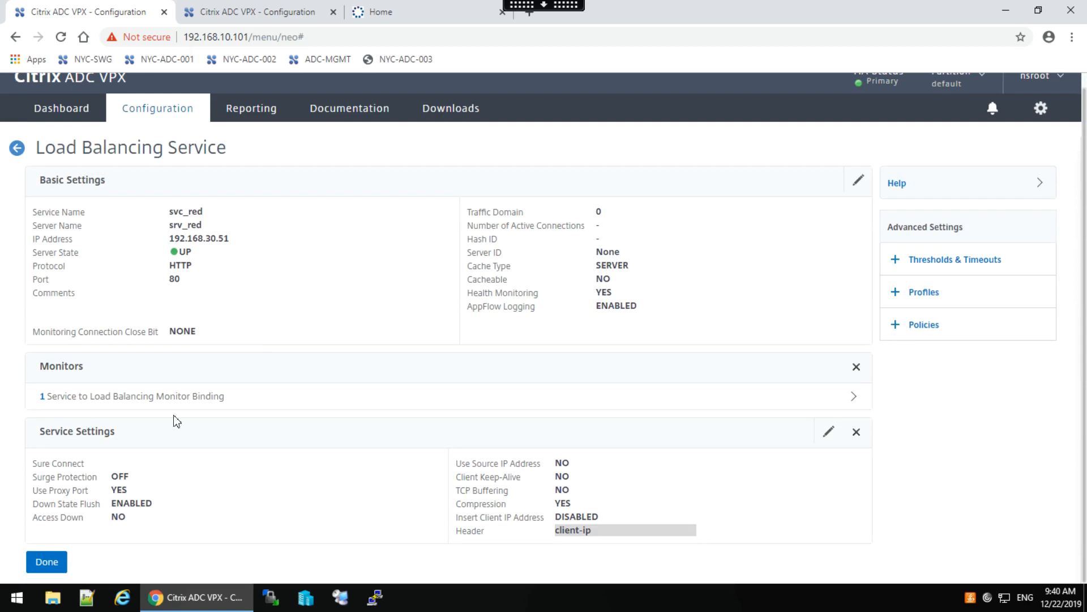
click(138, 403)
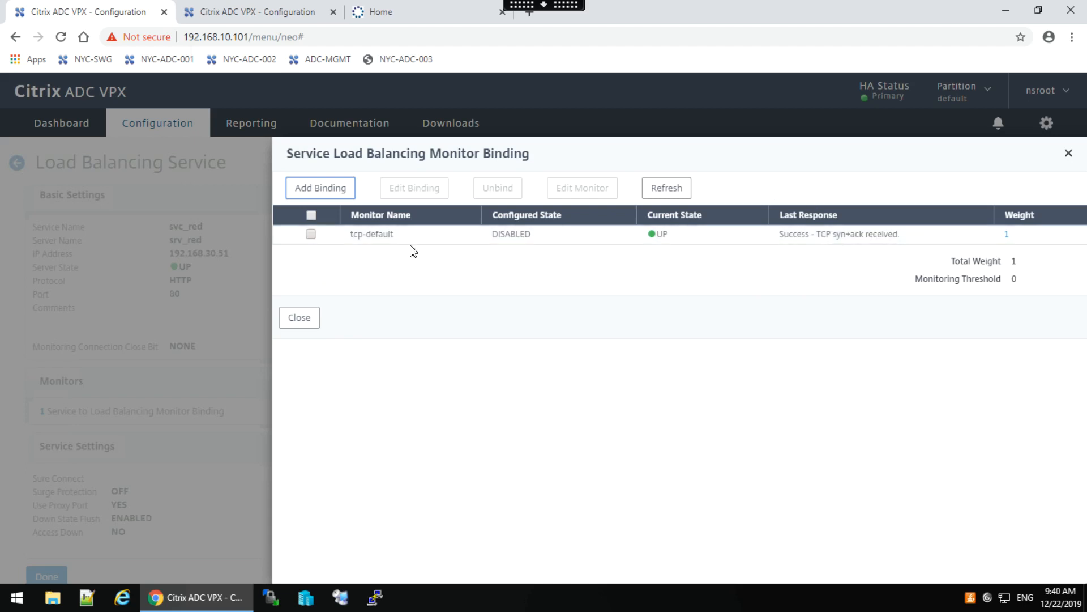
Add a binding of monitor mon_rbg_http, found by filtering names on 'mon', to svc_red.
click(309, 190)
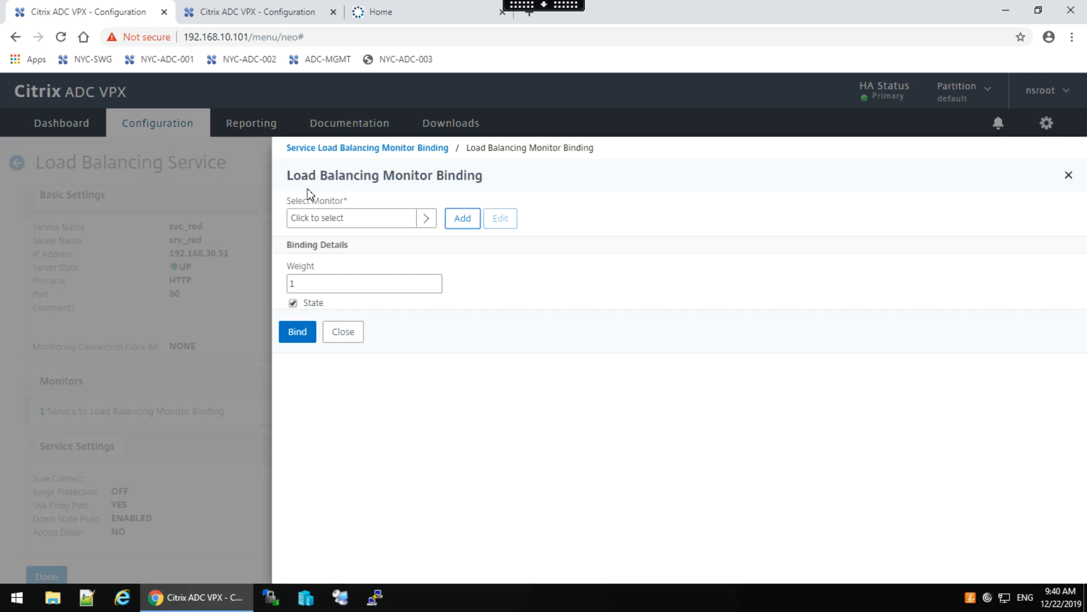
click(427, 219)
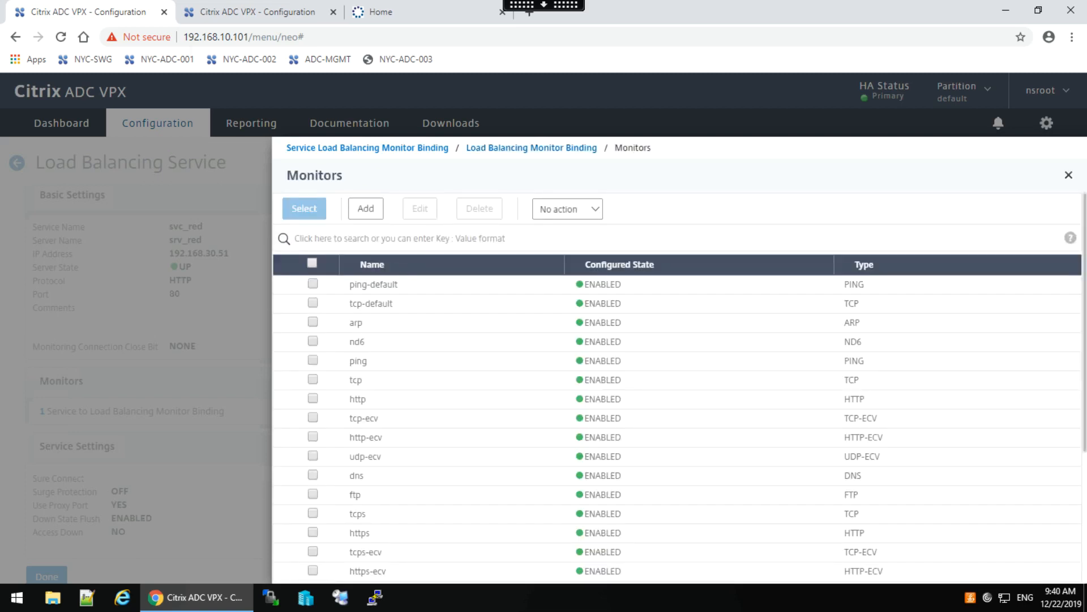
click(309, 237)
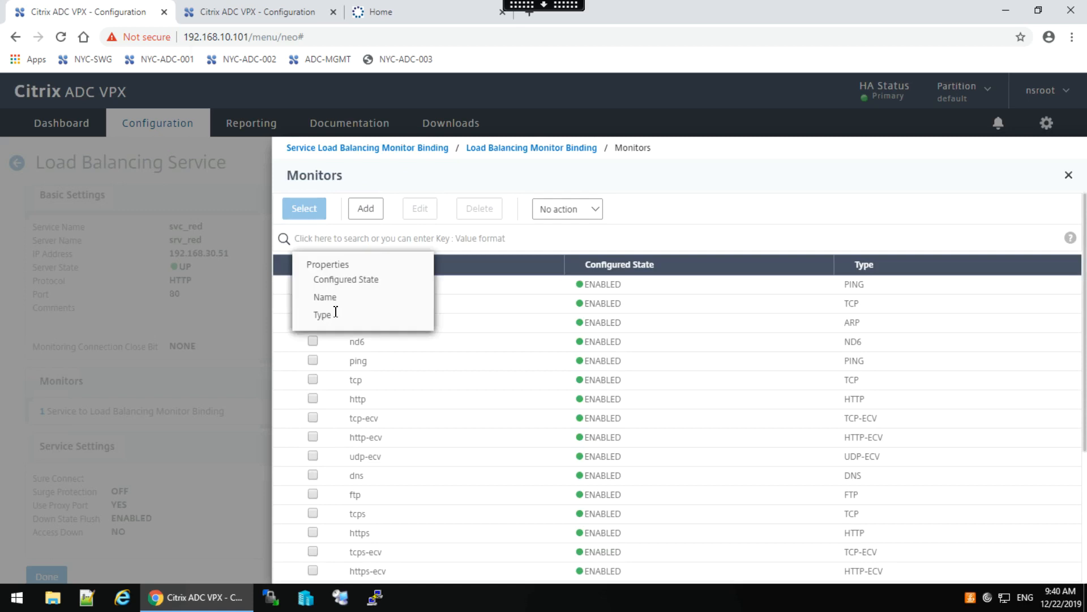
click(324, 298)
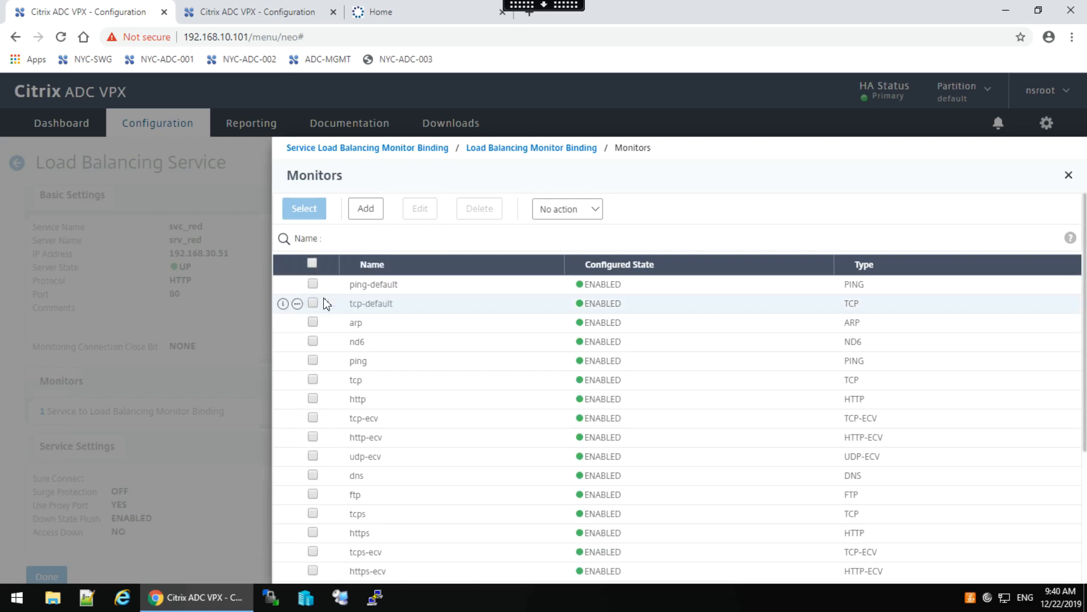
key(Return)
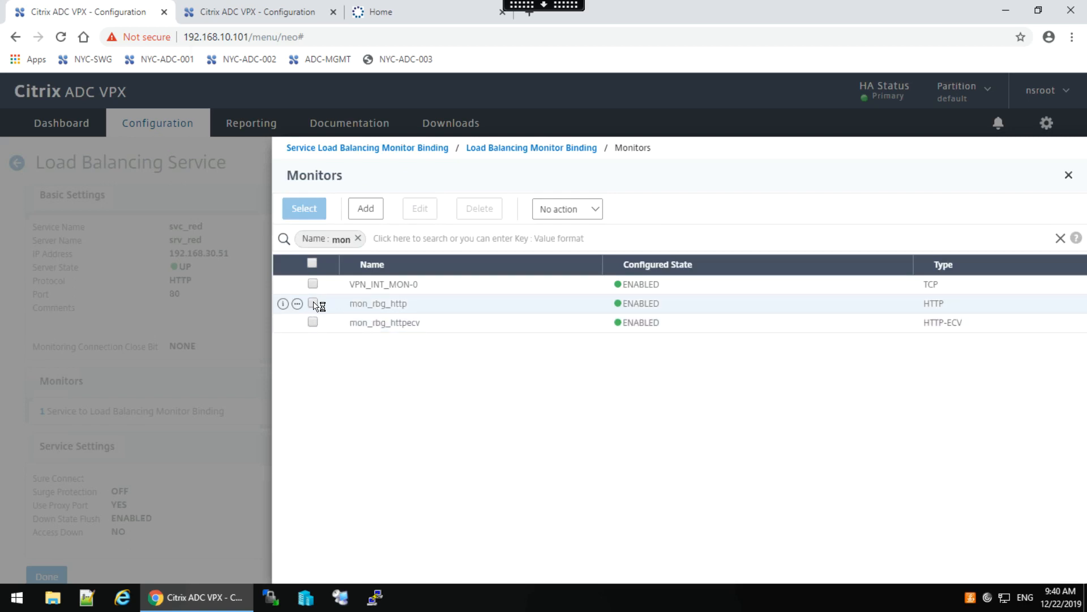
click(313, 303)
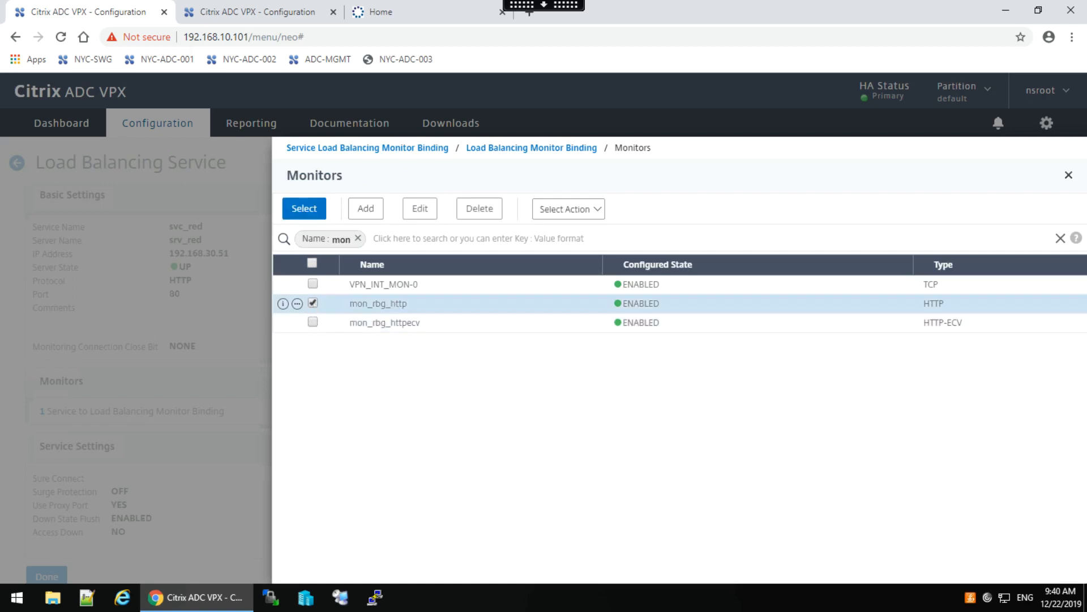
click(305, 210)
click(296, 329)
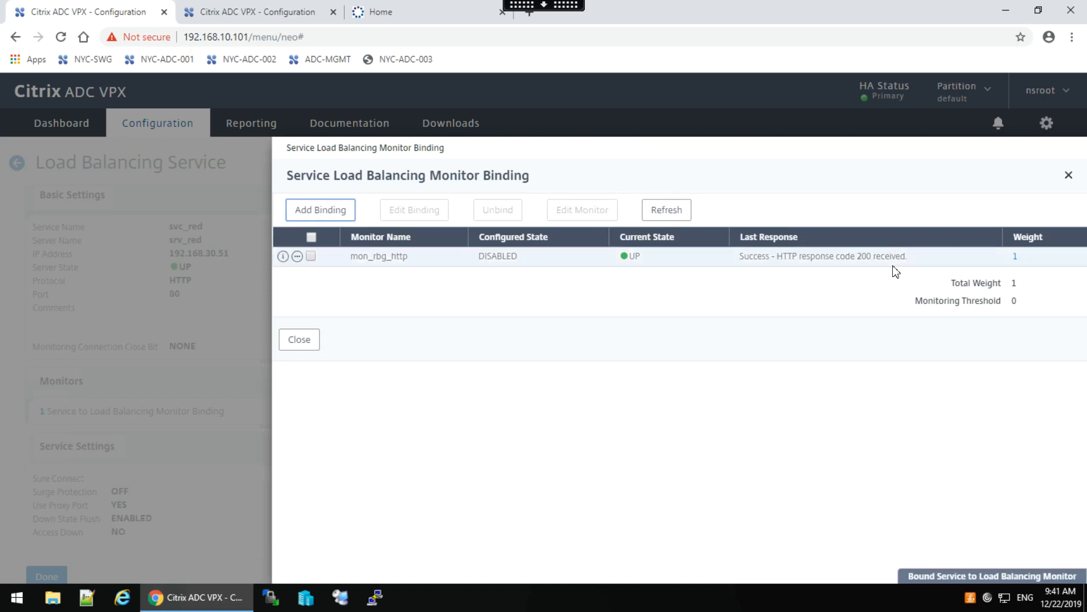
click(302, 342)
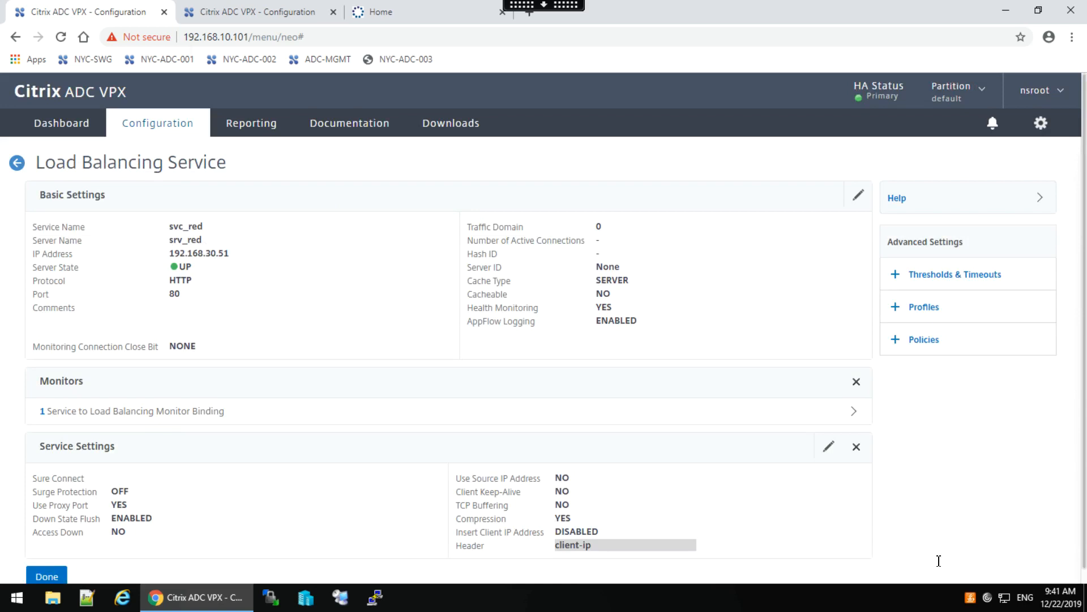
Finish editing svc_red and open svc_blue's monitor bindings.
click(48, 577)
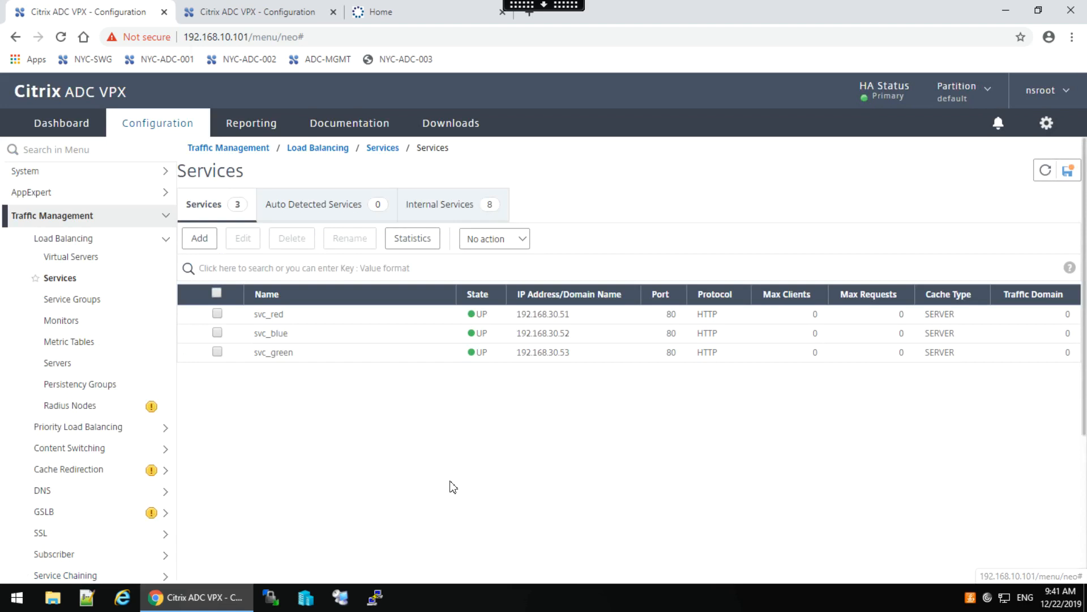
double_click(263, 335)
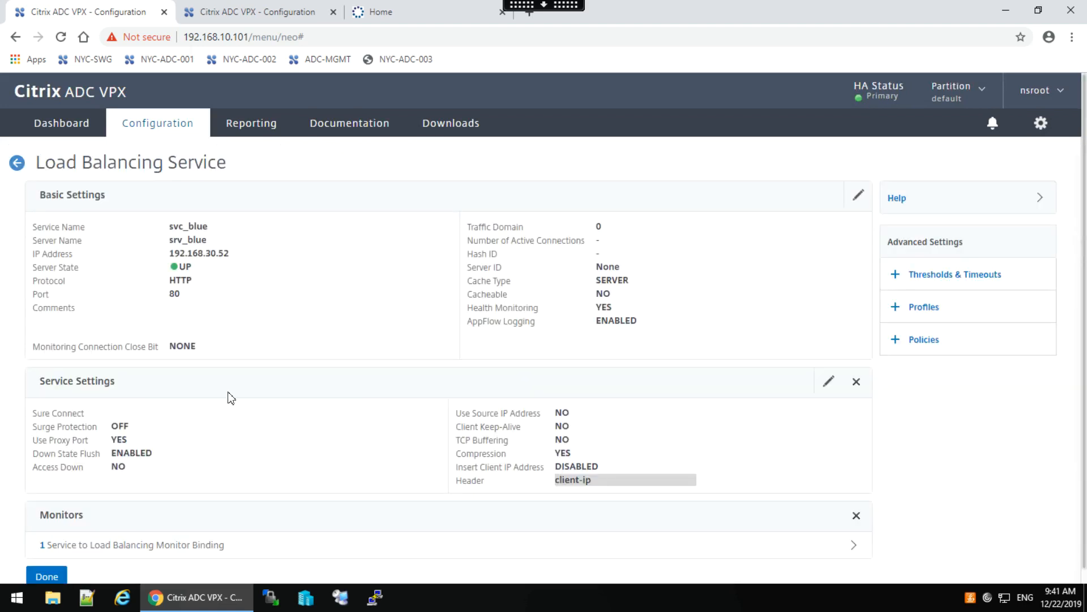
click(154, 545)
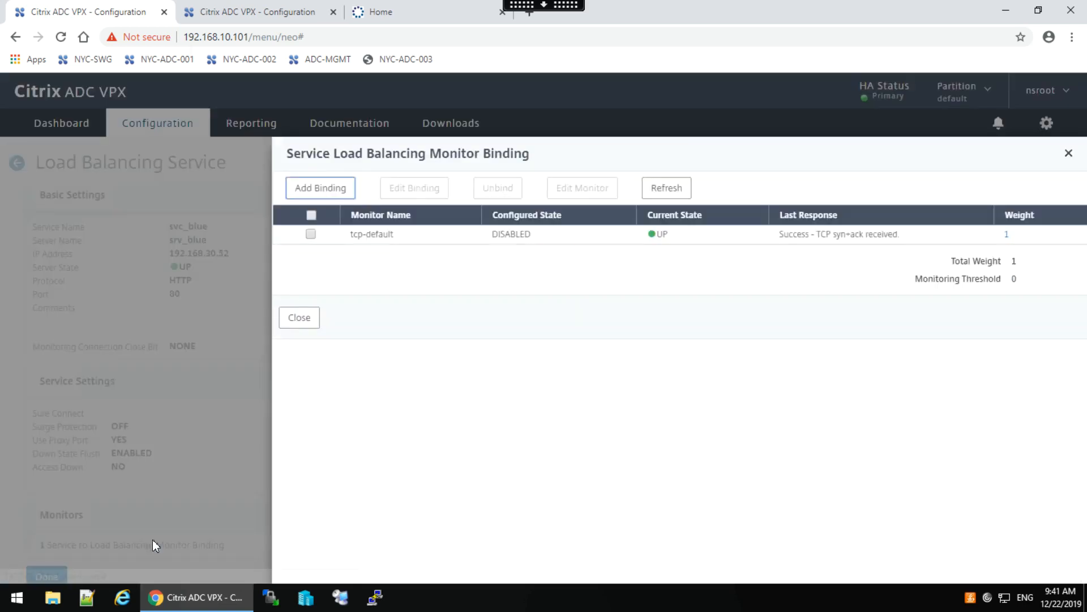
Bind monitor mon_rbg_httpecv to svc_blue and finish editing the service.
click(318, 191)
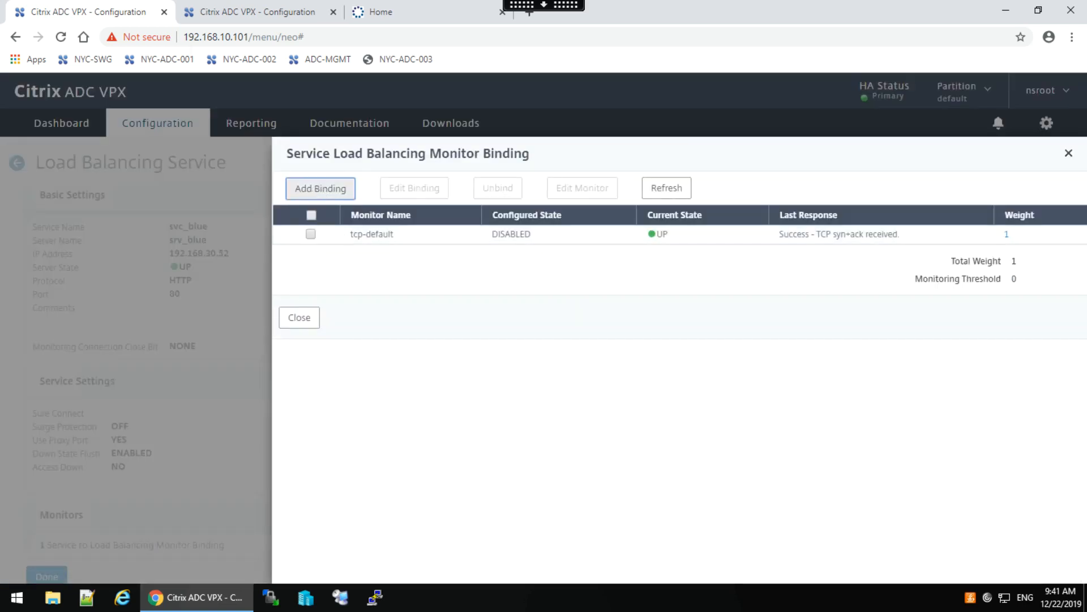
click(429, 220)
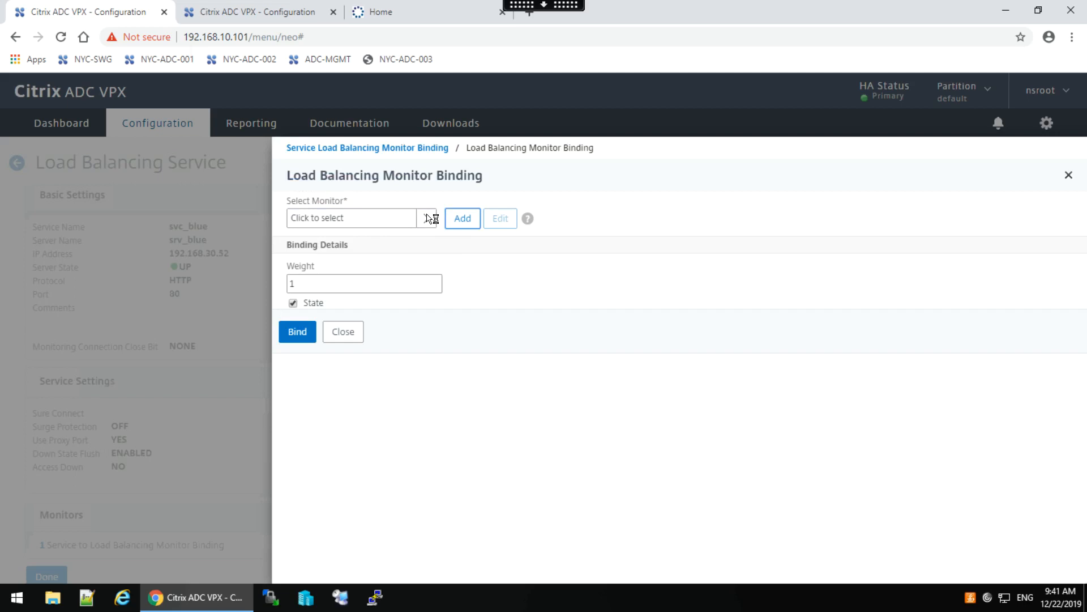
click(324, 236)
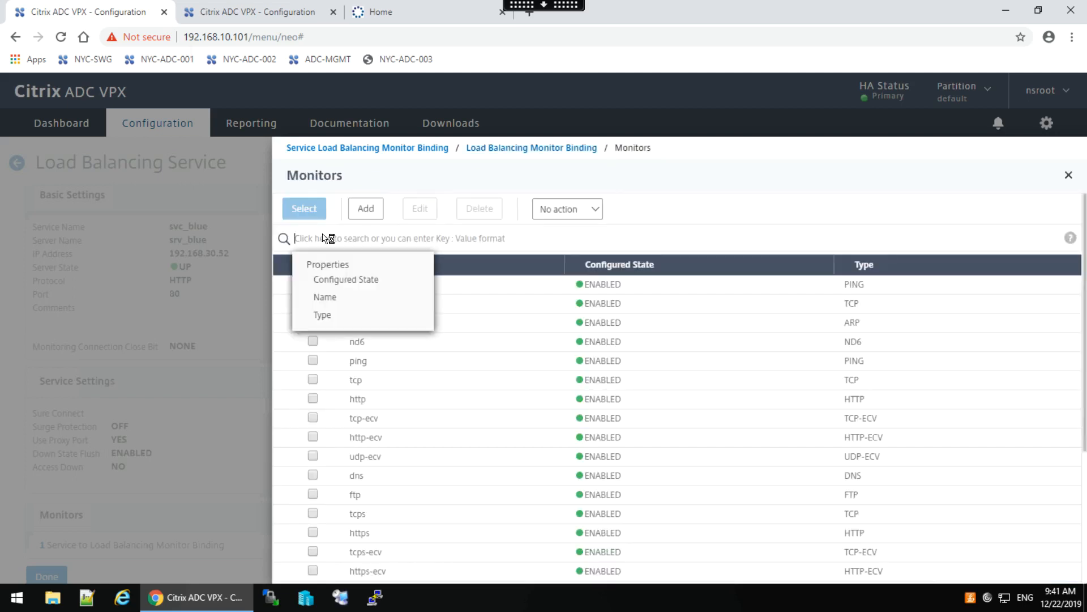
click(325, 298)
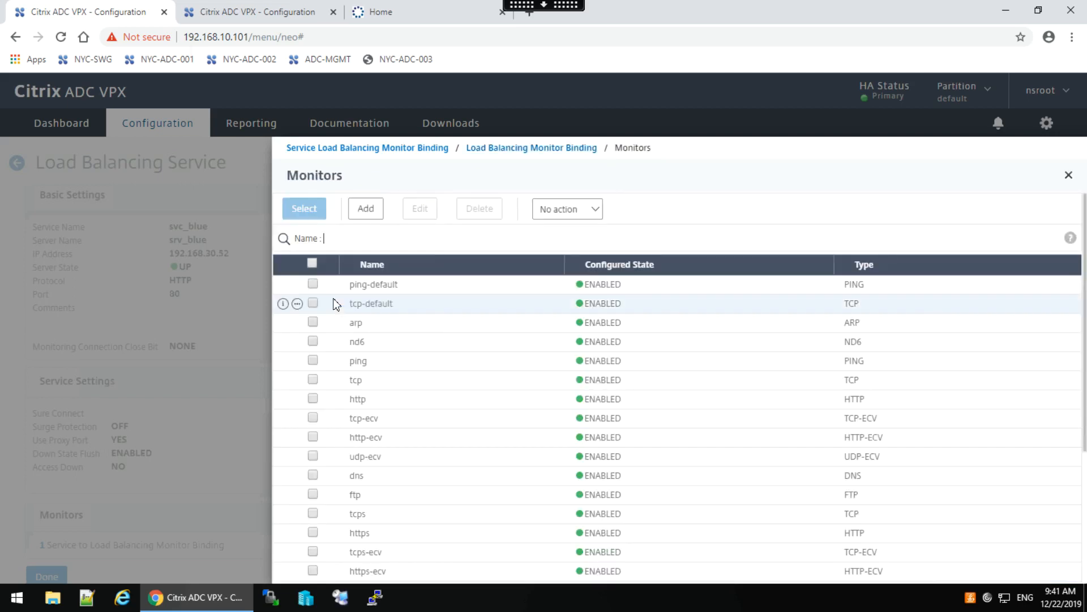
key(Return)
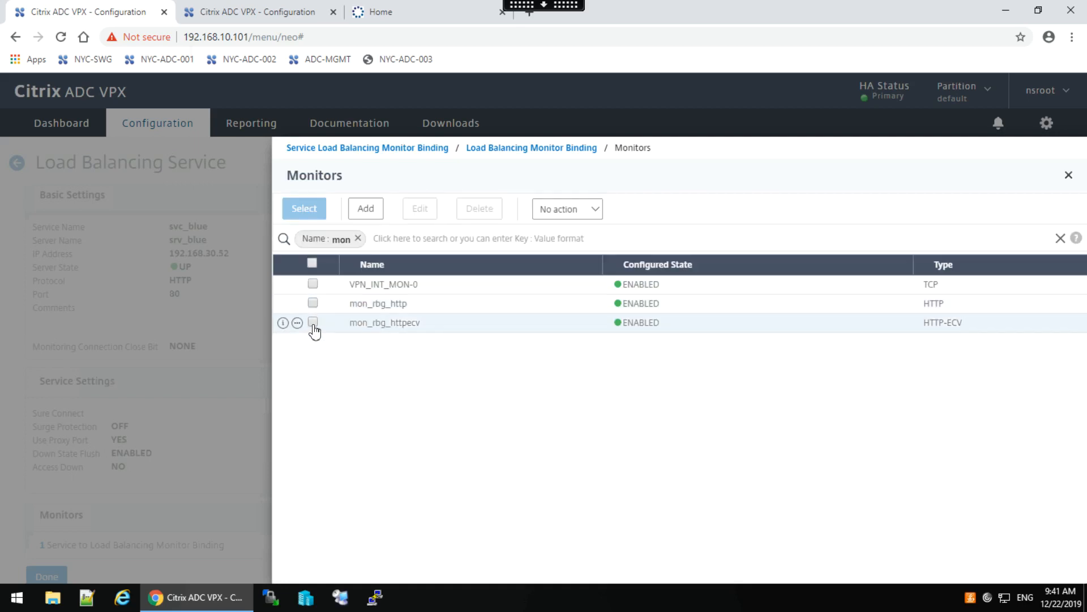
click(313, 323)
click(302, 208)
click(298, 330)
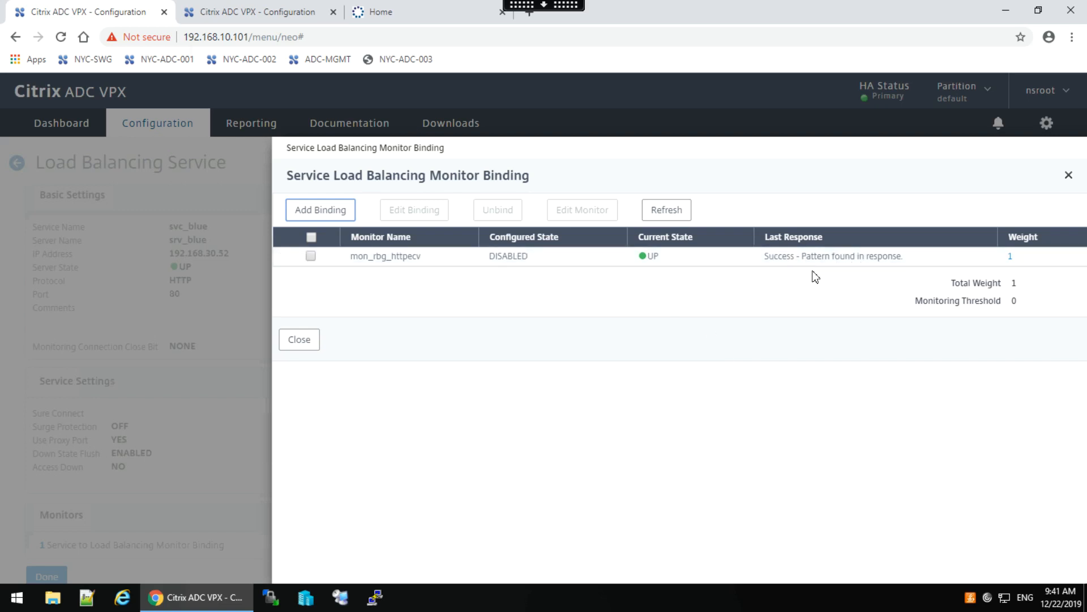
click(298, 340)
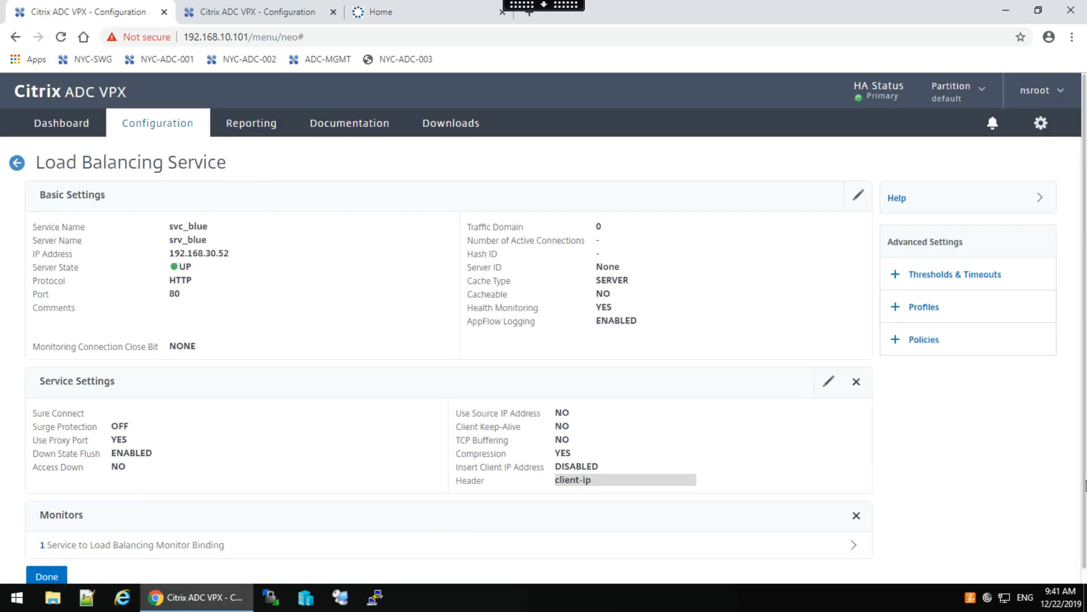
scroll(1084, 482, down, 1)
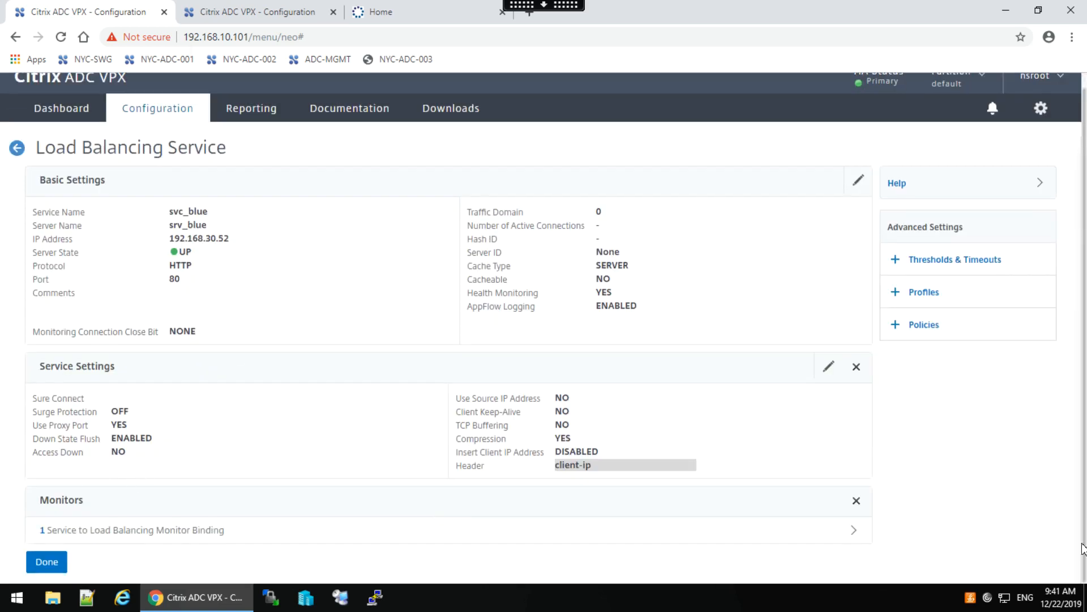
click(48, 562)
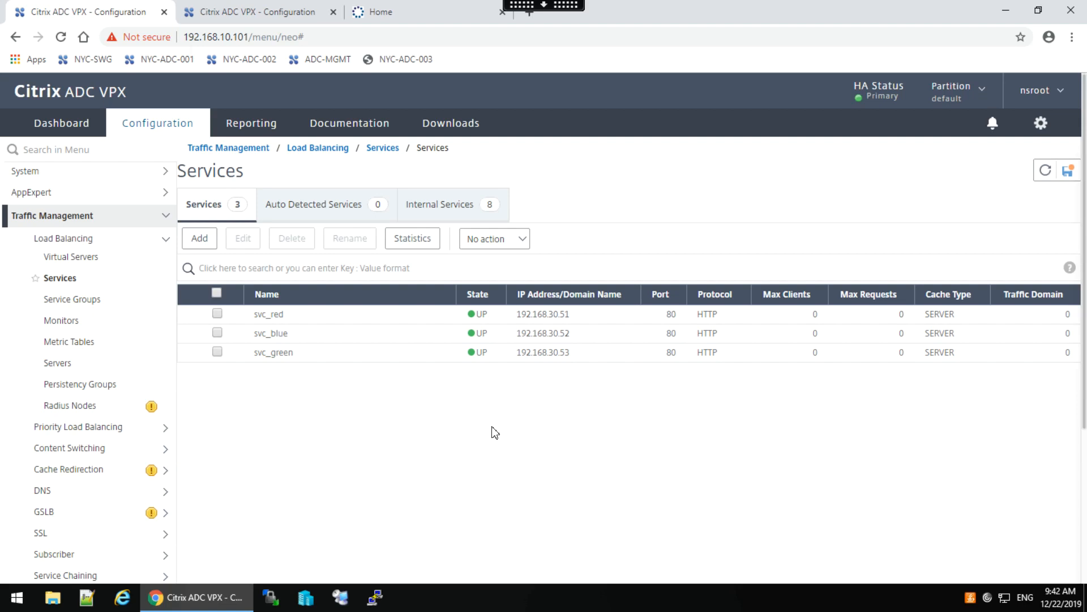
Add a service group named svcg_domain_dns with protocol DNS and save its basic settings.
click(76, 300)
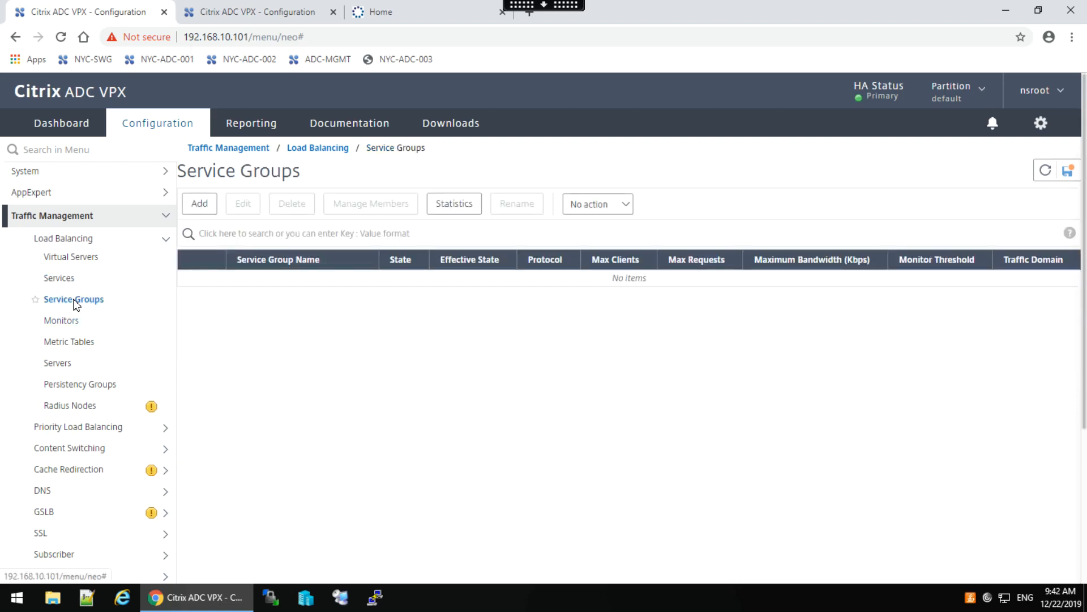
click(199, 204)
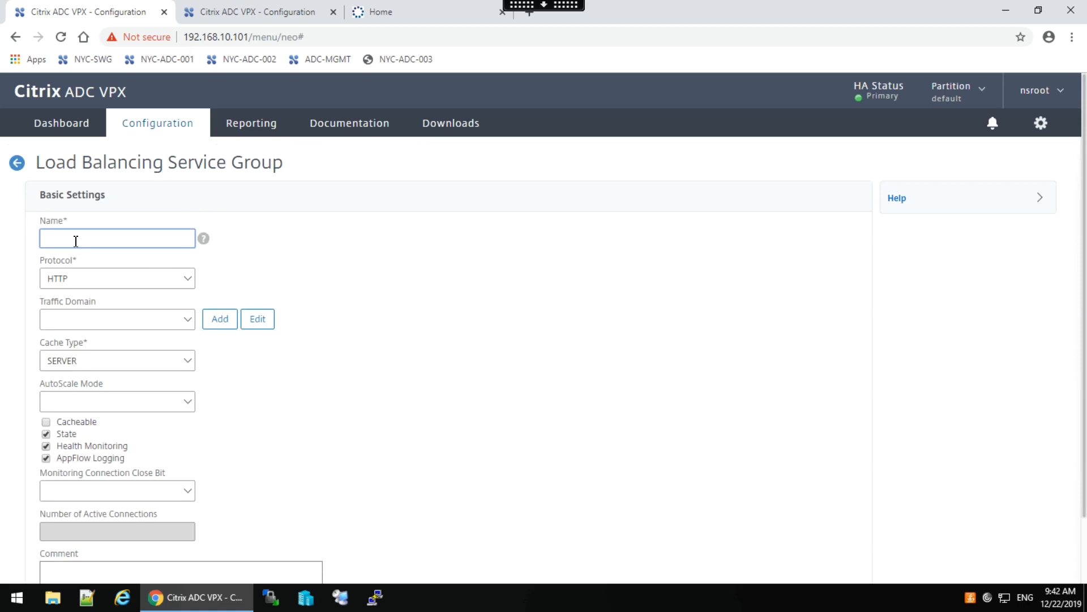
text(svcg_domain_dns)
click(165, 285)
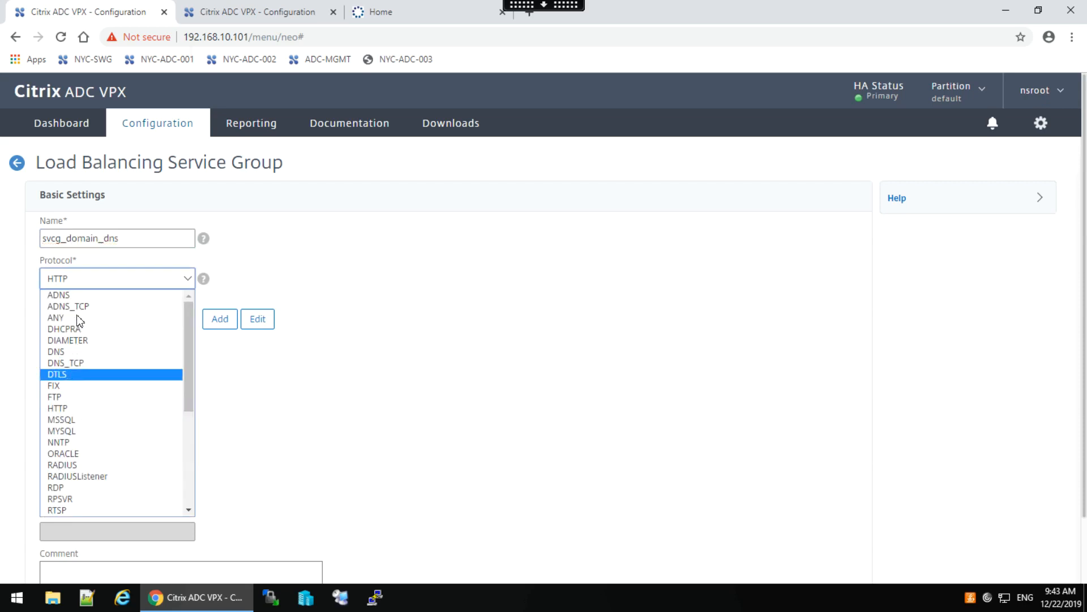
click(68, 354)
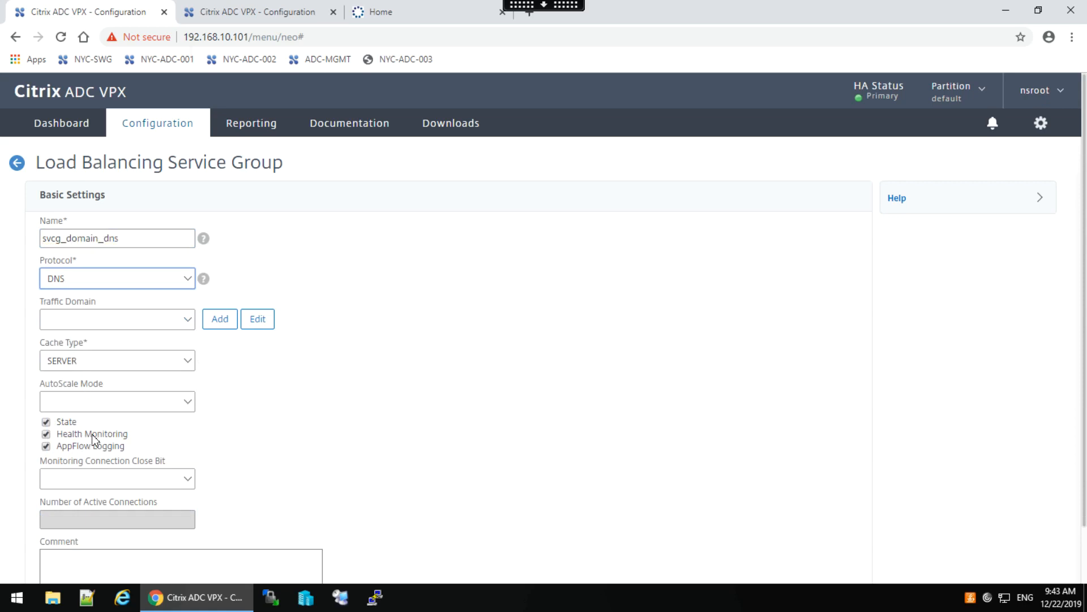
drag(1085, 379, 1086, 501)
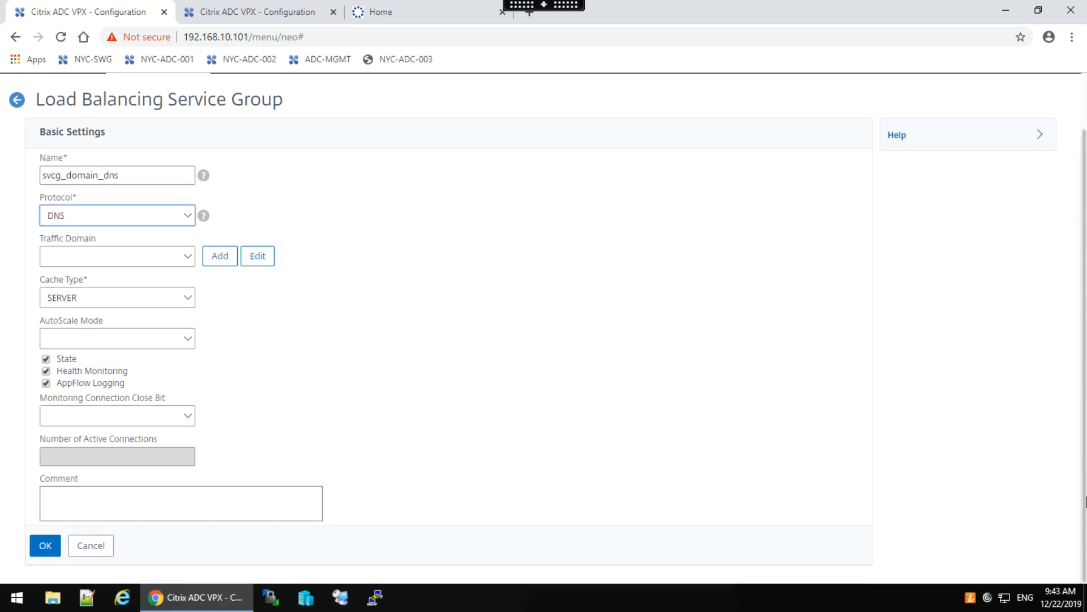
click(45, 545)
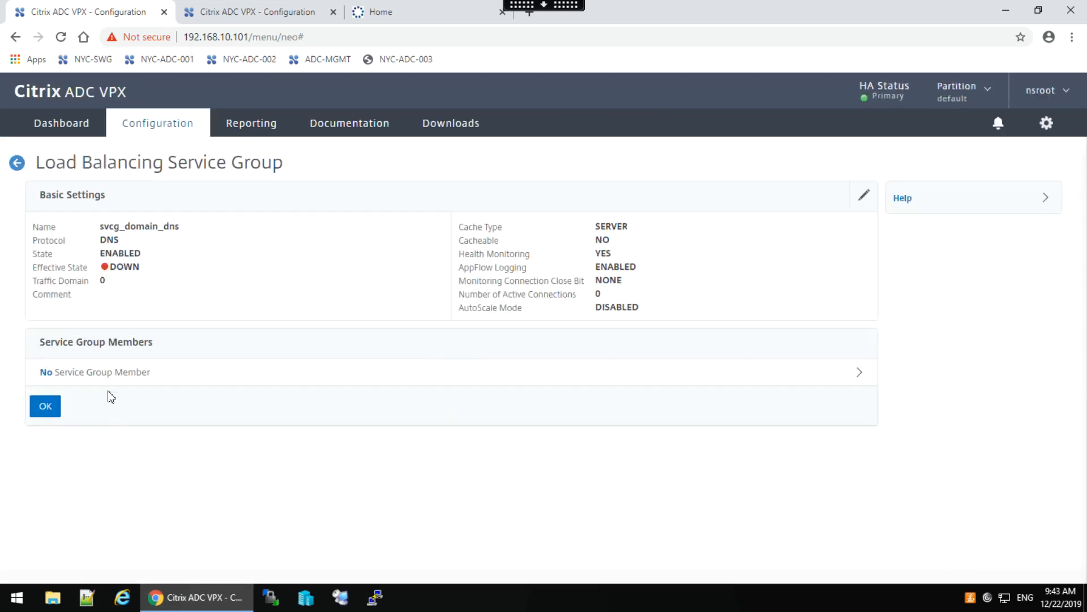
Add member 192.168.30.11 on port 53 to svcg_domain_dns.
click(82, 371)
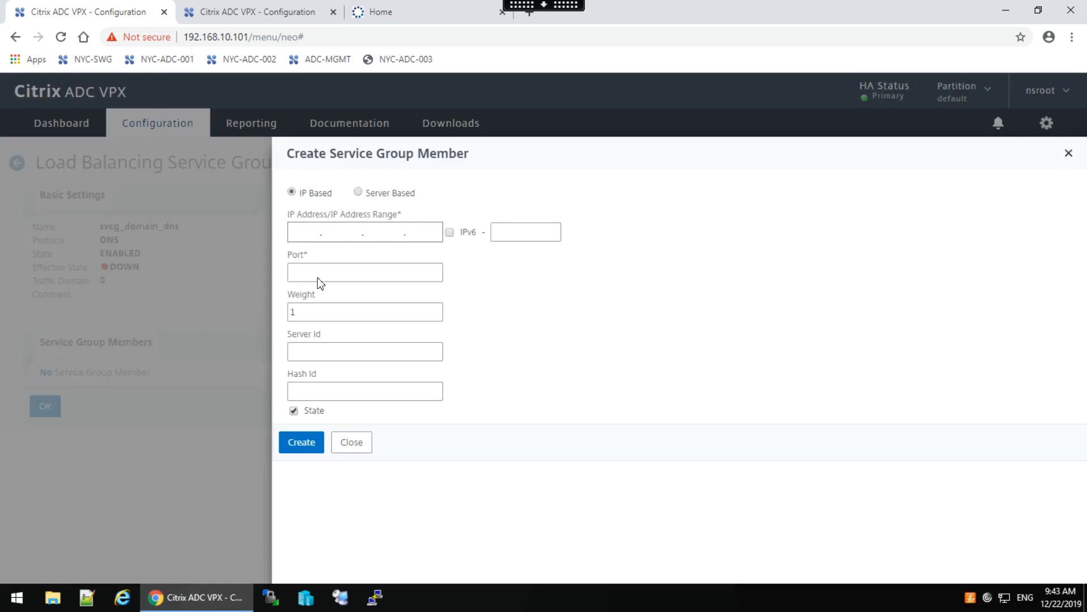
click(302, 232)
text(192.)
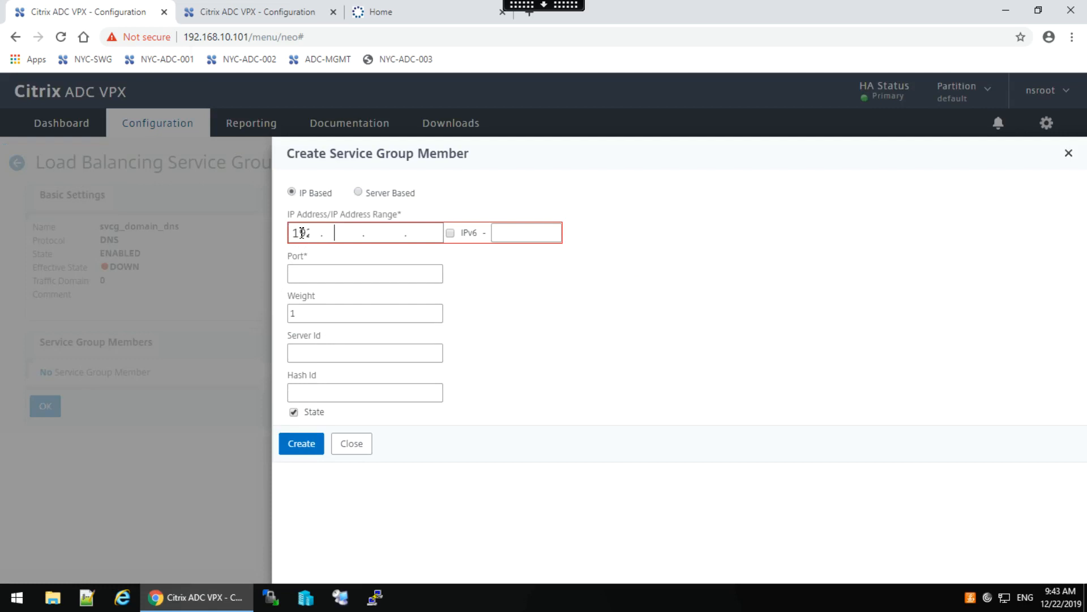
text(168.30.11)
click(303, 275)
text(53)
click(304, 443)
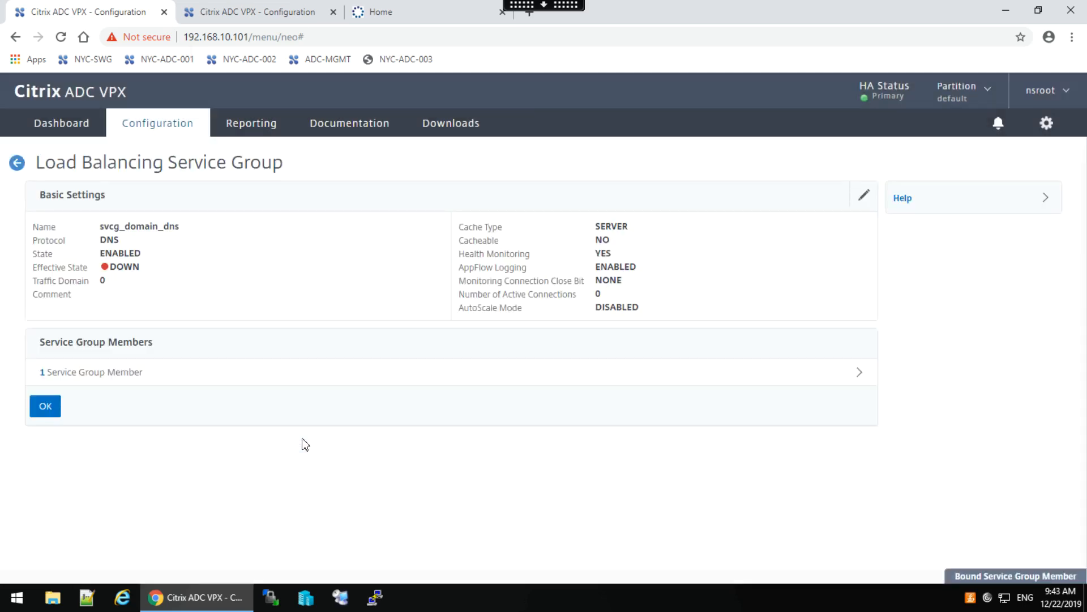
Add a second member, 192.168.30.12, on port 53.
click(79, 373)
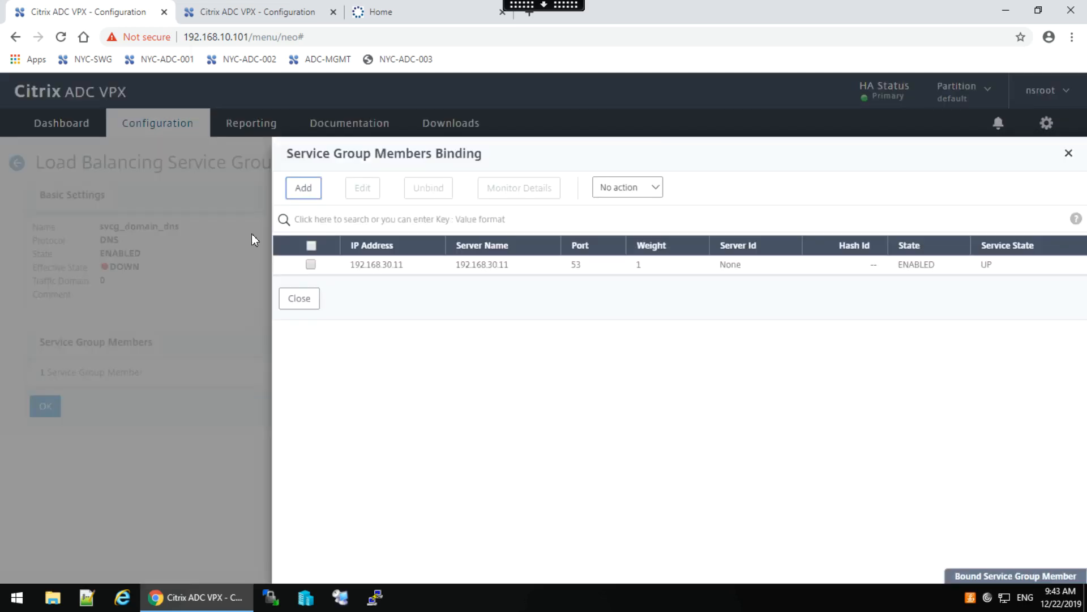
click(300, 190)
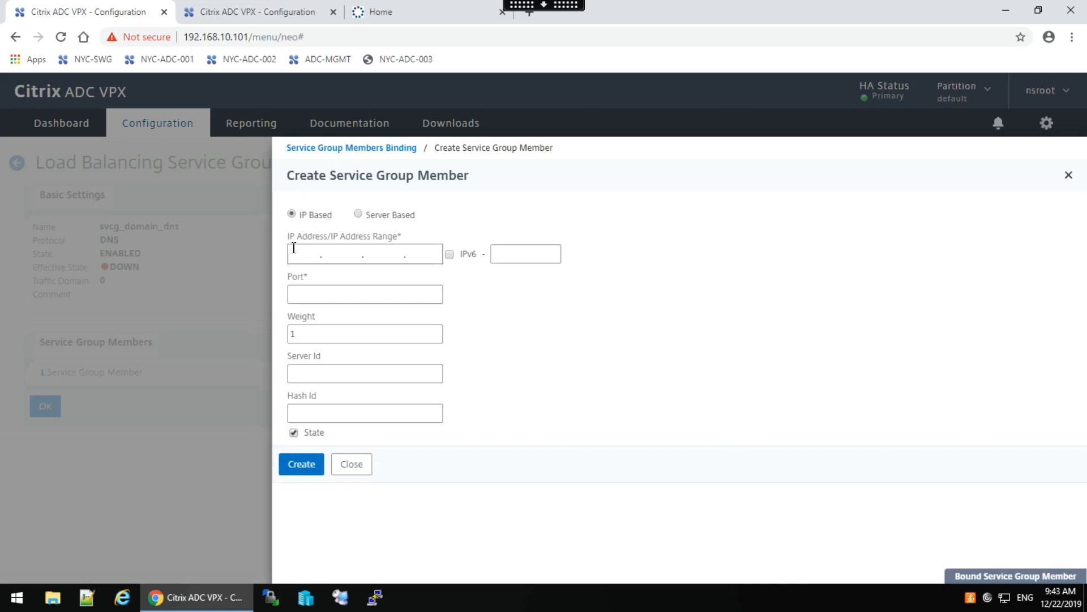
text(192.1.)
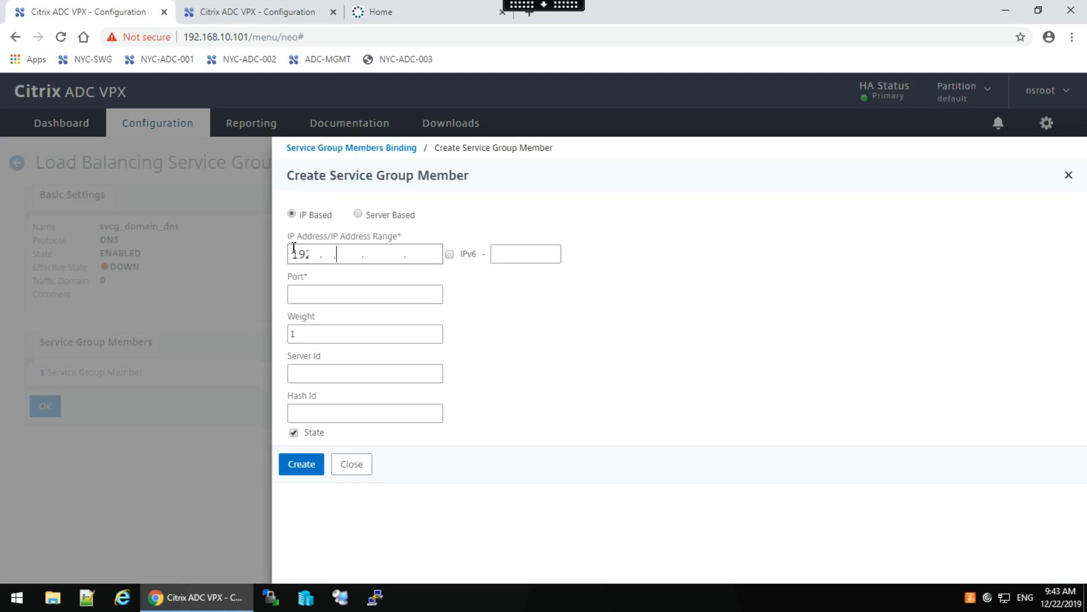
text(68.3)
key(BackSpace)
key(BackSpace)
key(BackSpace)
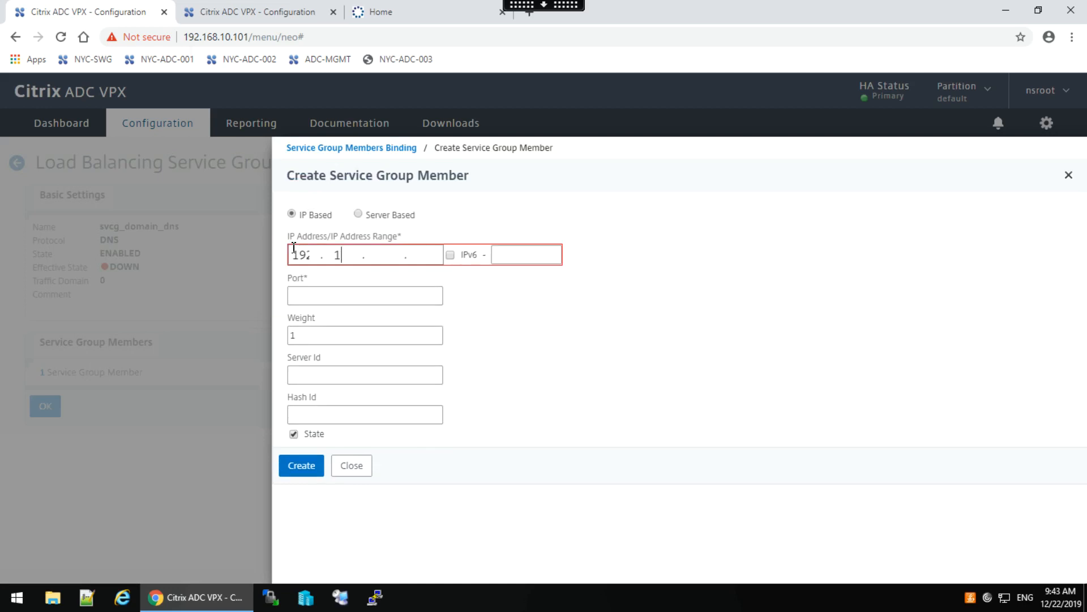
text(68.30.12)
click(307, 298)
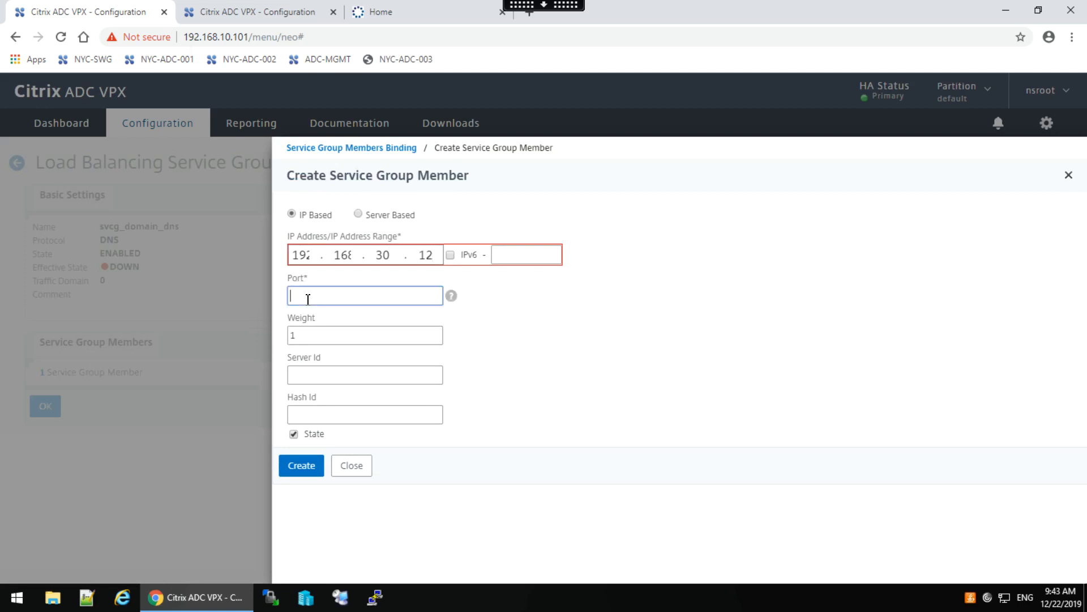
text(53)
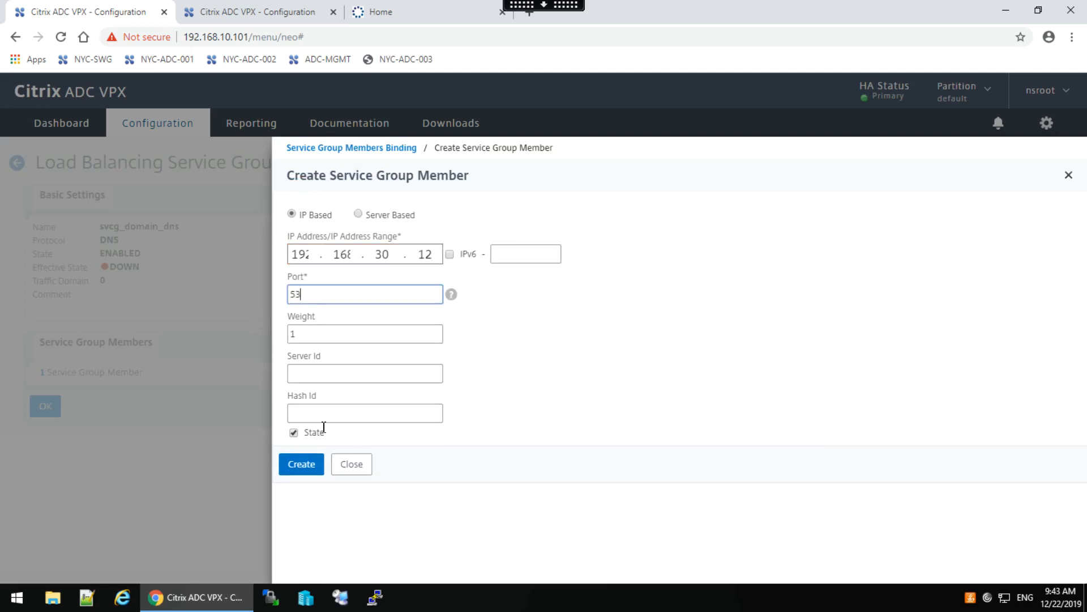
click(306, 462)
Close the members list, finish svcg_domain_dns, and show the virtual servers list.
click(298, 341)
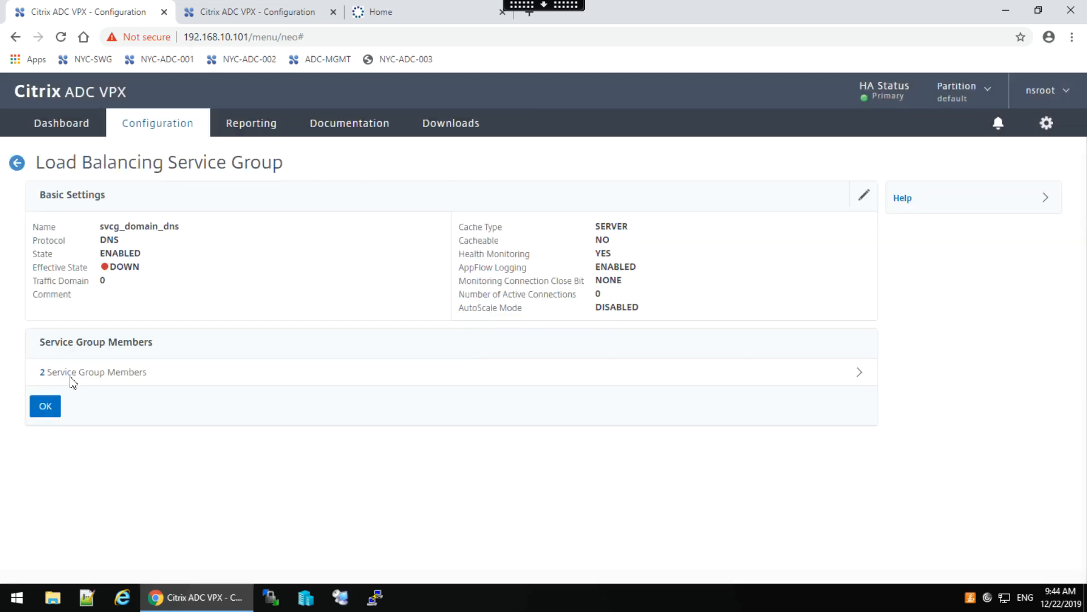
click(48, 404)
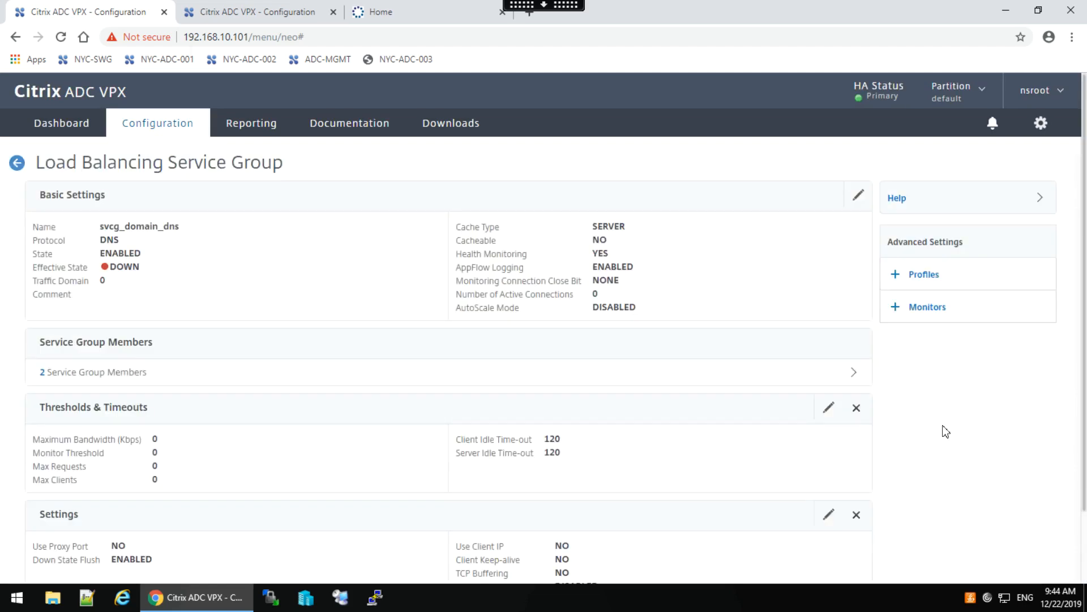
drag(1084, 417, 1085, 532)
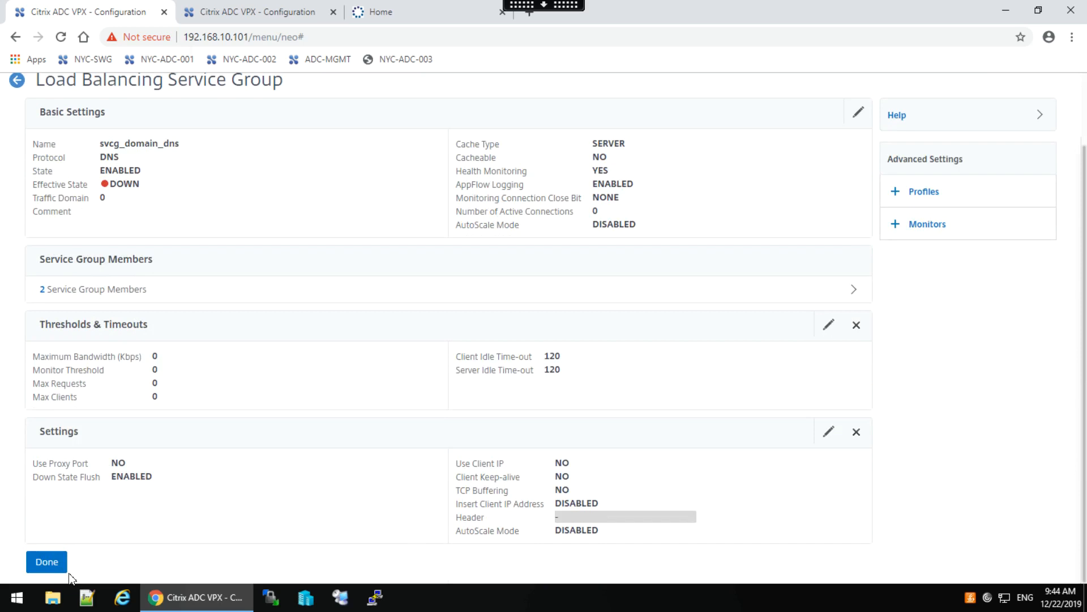
click(51, 566)
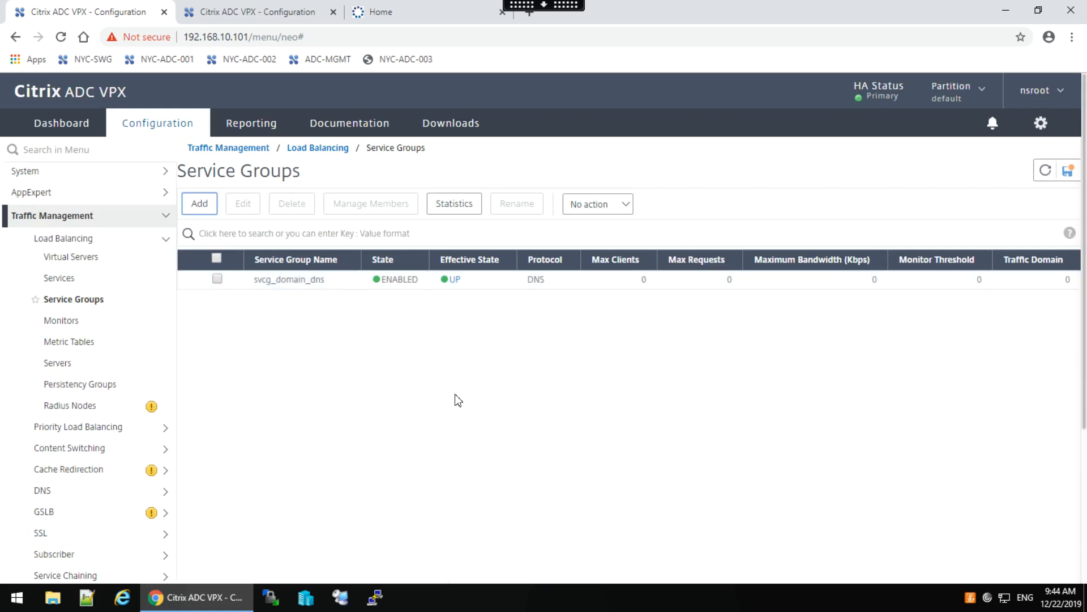
click(80, 259)
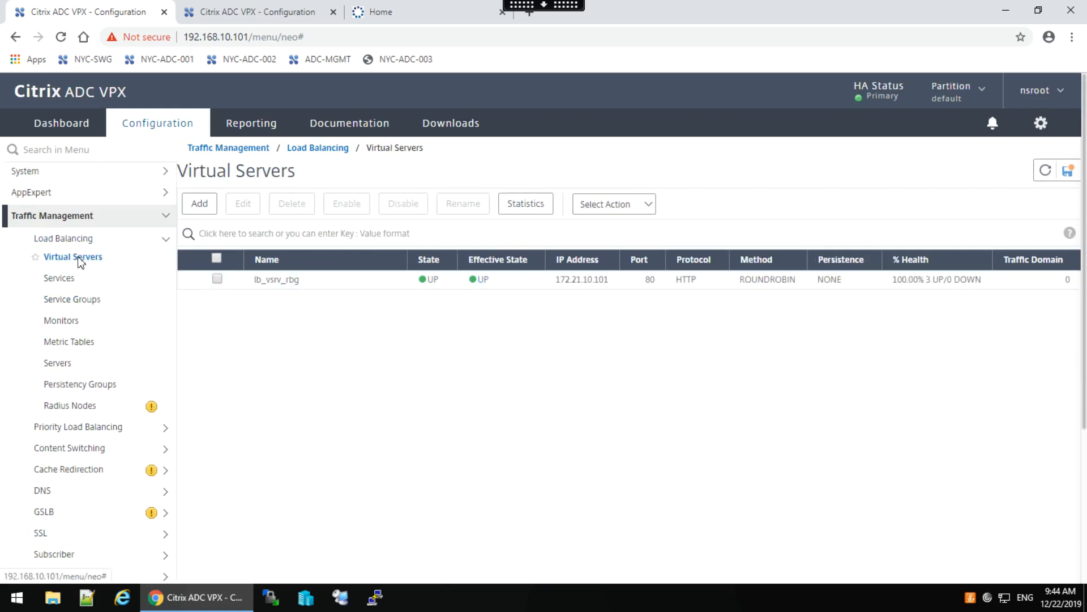
Create DNS virtual server lb_vsrv_dns at IP 172.21.10.102, port 53.
click(200, 205)
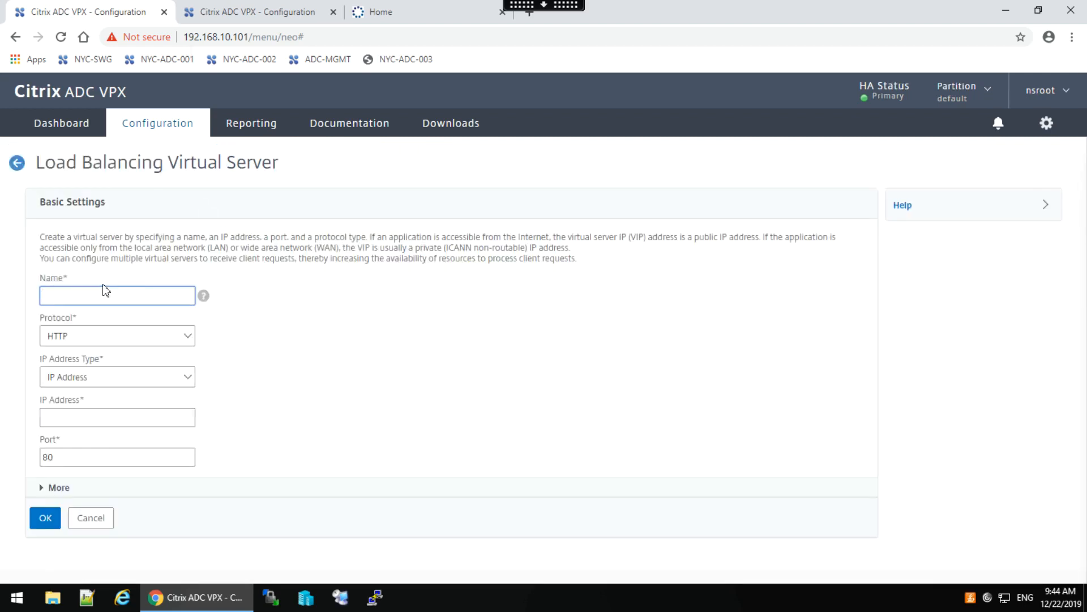
text(lb_vsrv_dns)
click(181, 340)
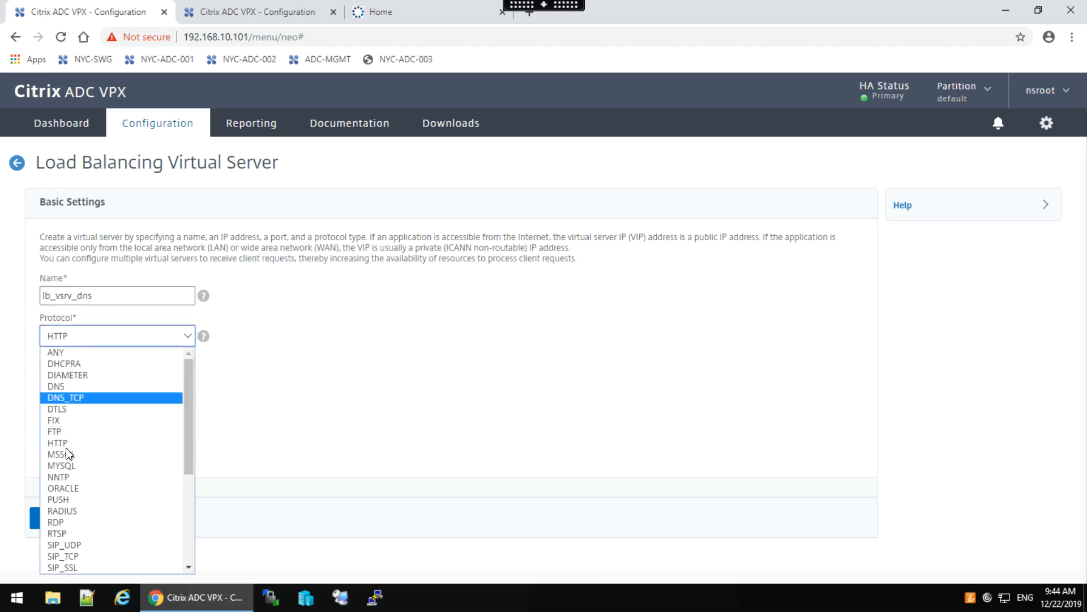
click(58, 387)
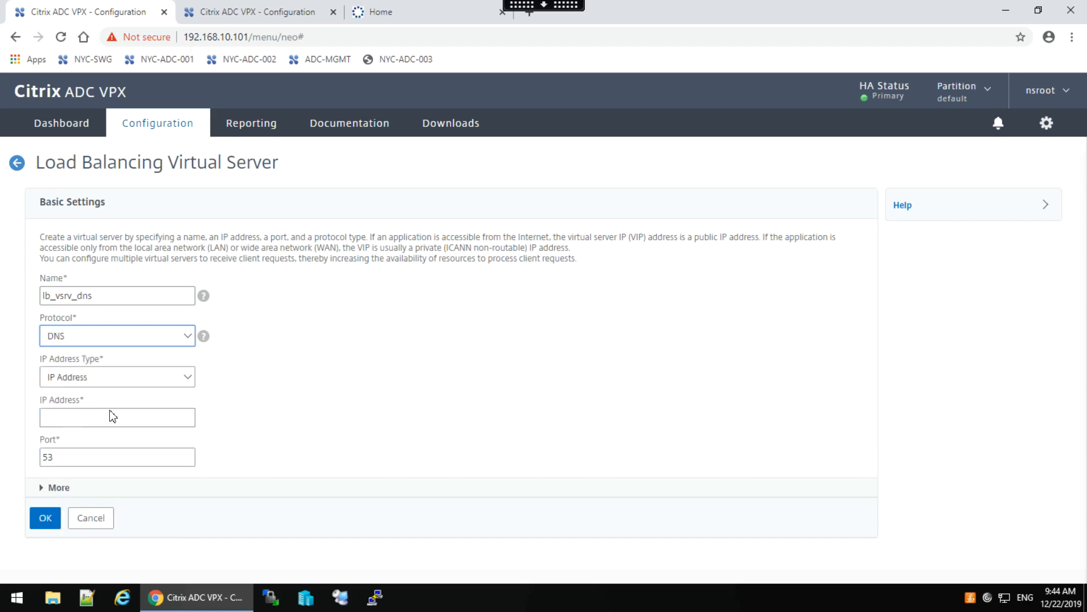
click(63, 405)
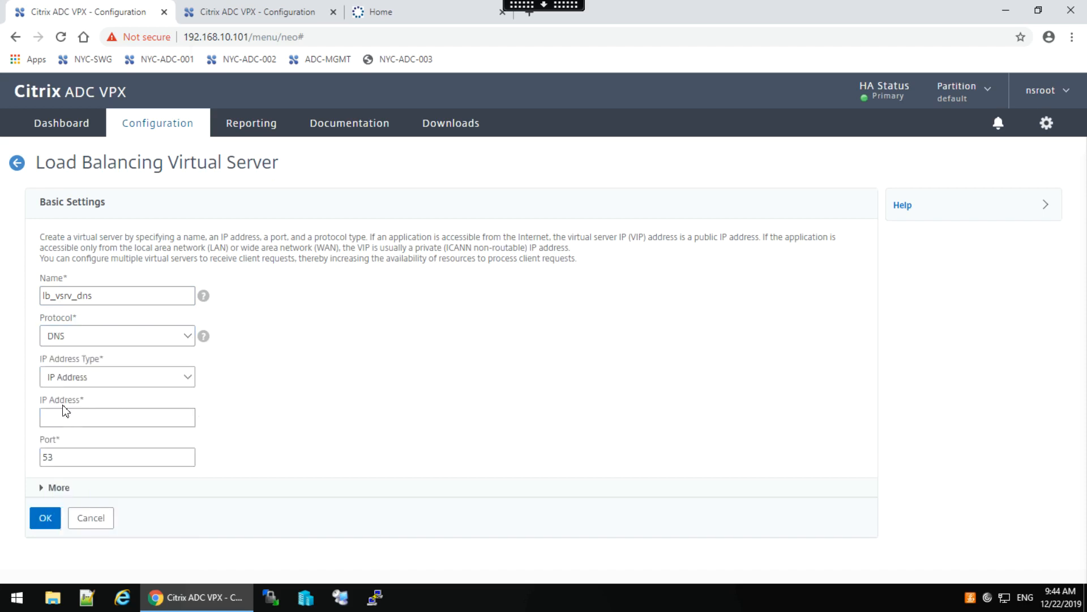
click(55, 415)
text(172.21.10.102)
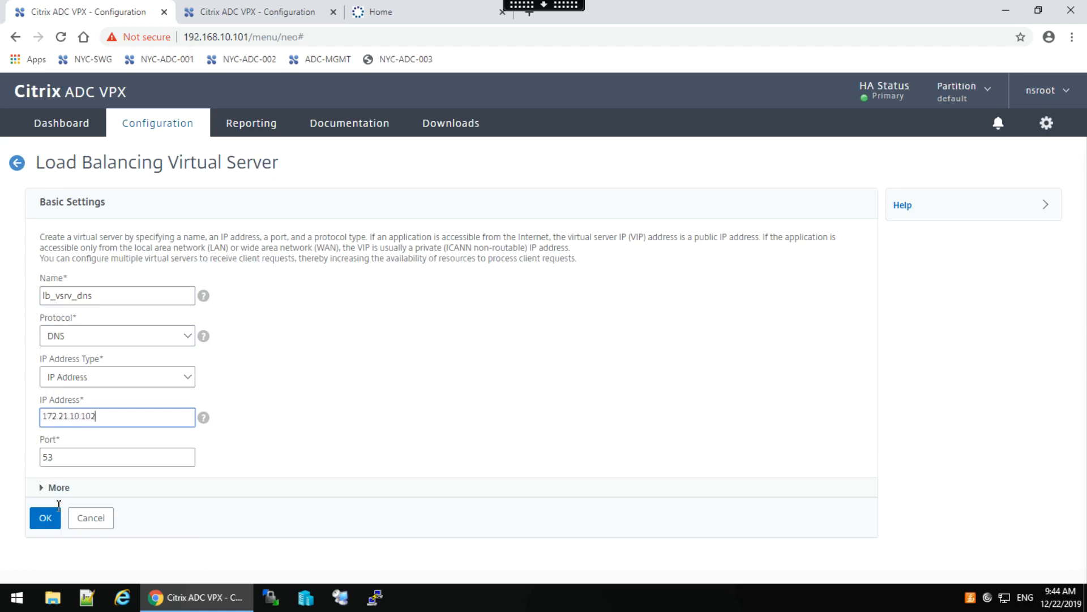
click(46, 521)
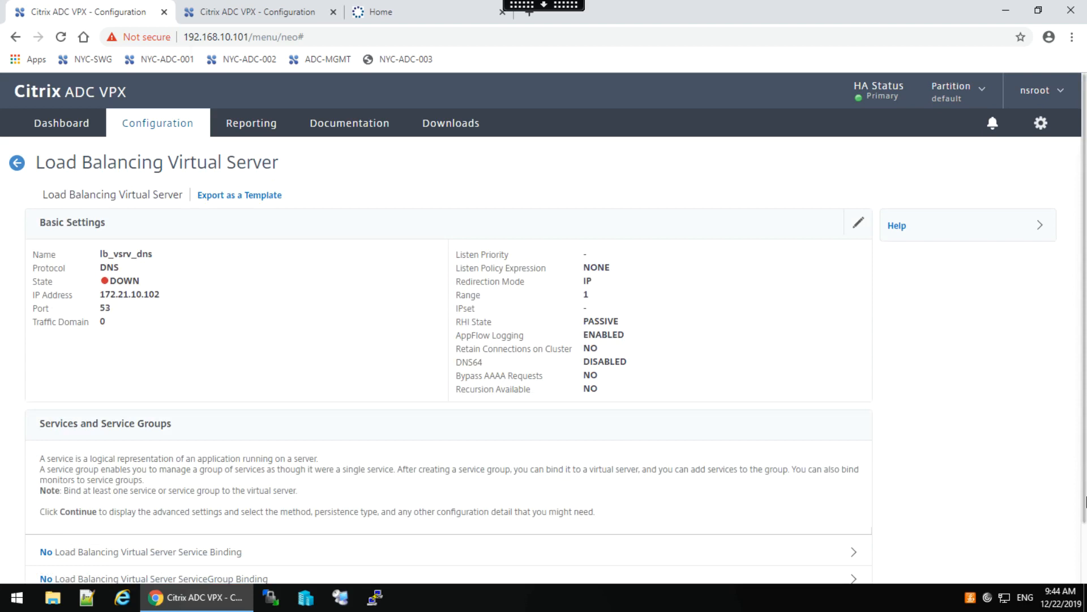
Bind service group svcg_domain_dns to lb_vsrv_dns and continue to its advanced settings.
scroll(1085, 481, down, 2)
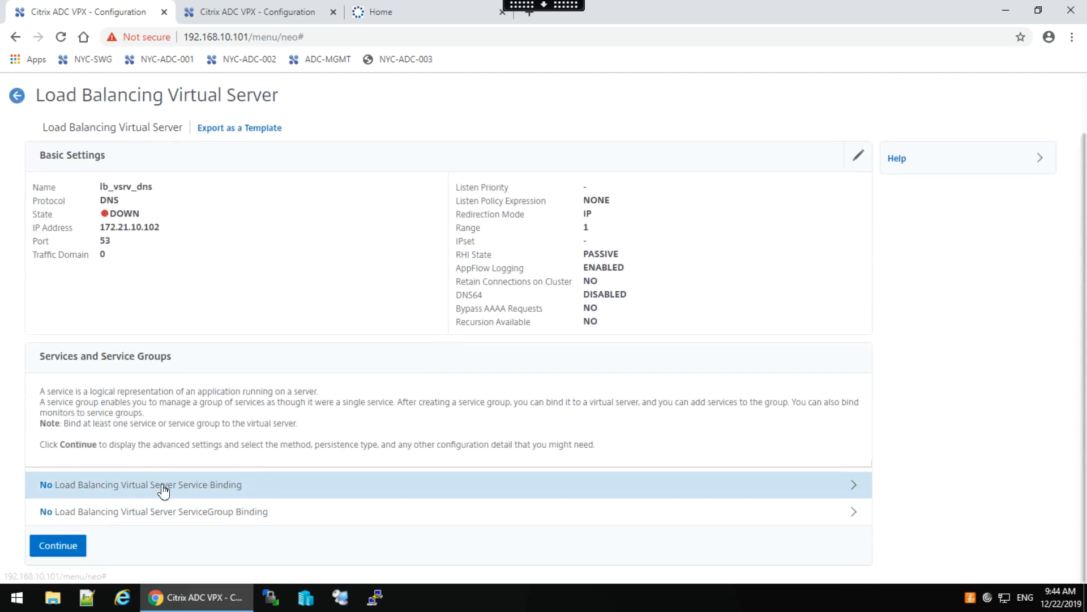
click(195, 513)
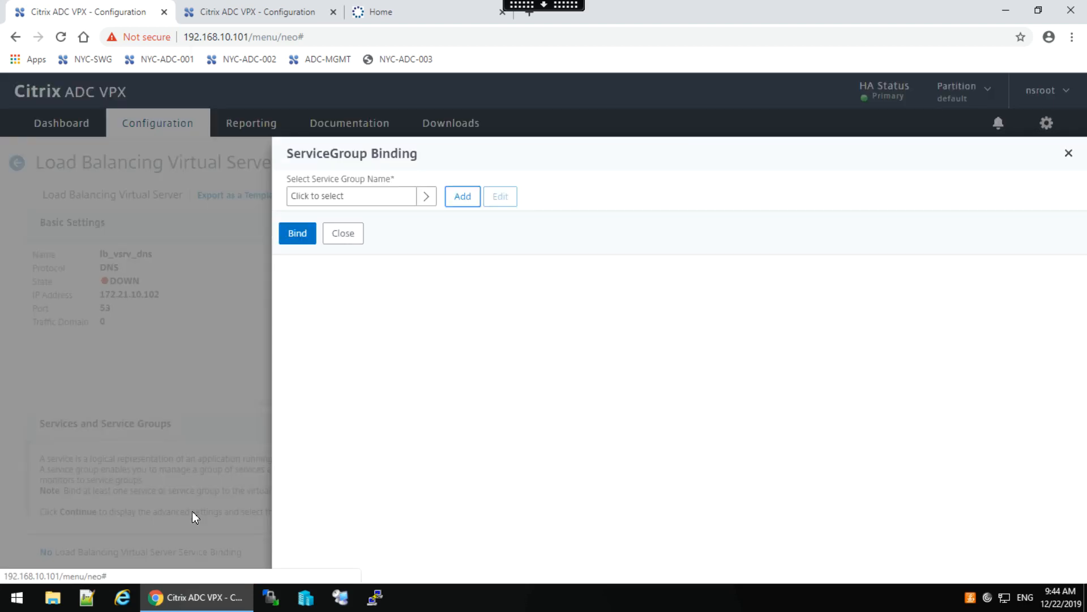
click(426, 196)
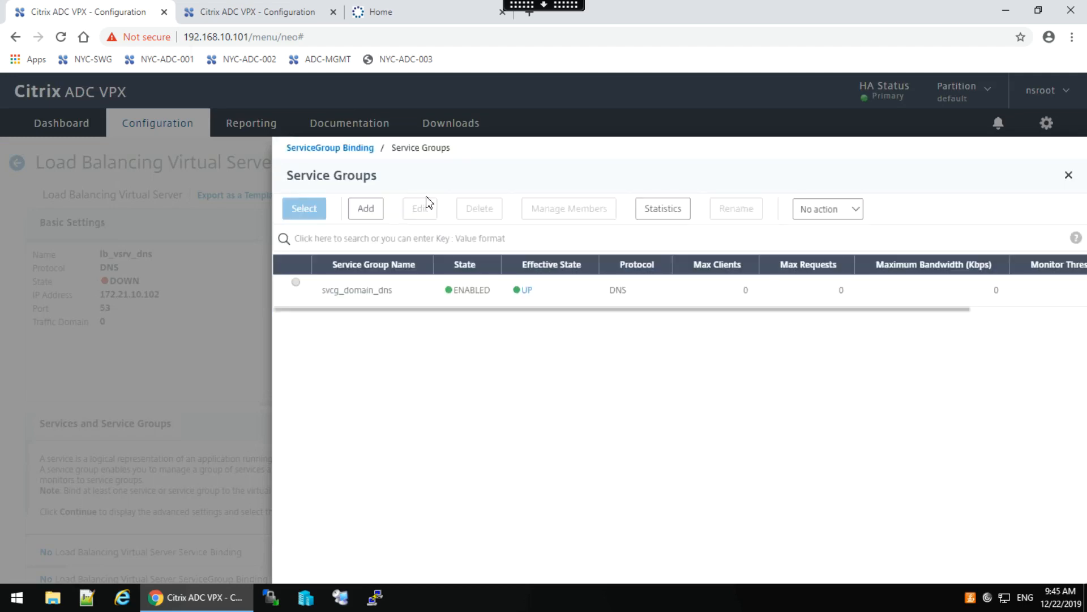
click(298, 285)
click(298, 208)
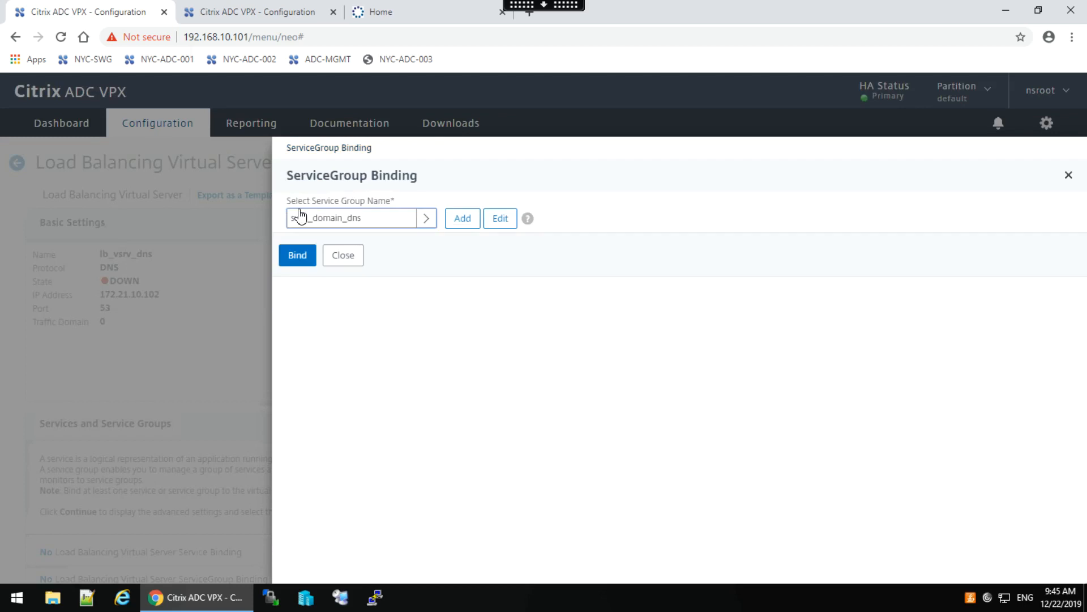
click(303, 256)
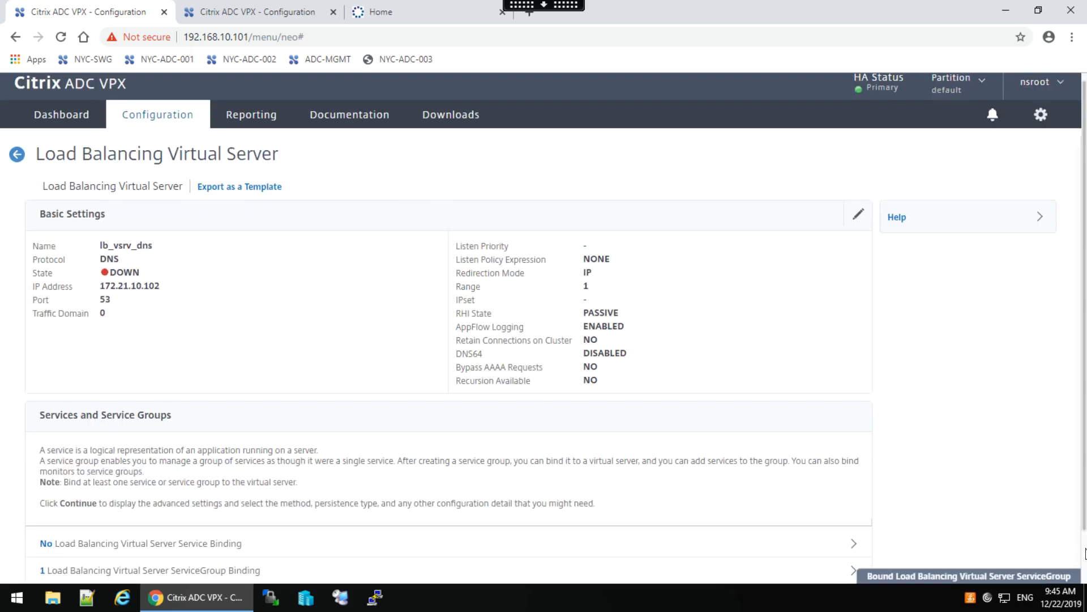
scroll(1084, 550, down, 1)
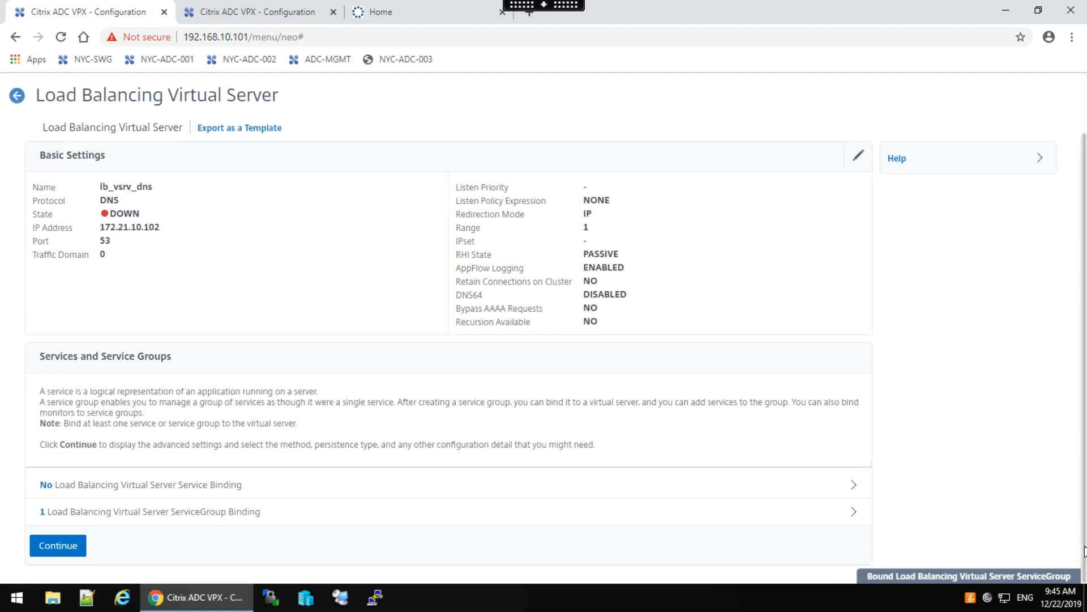
click(51, 546)
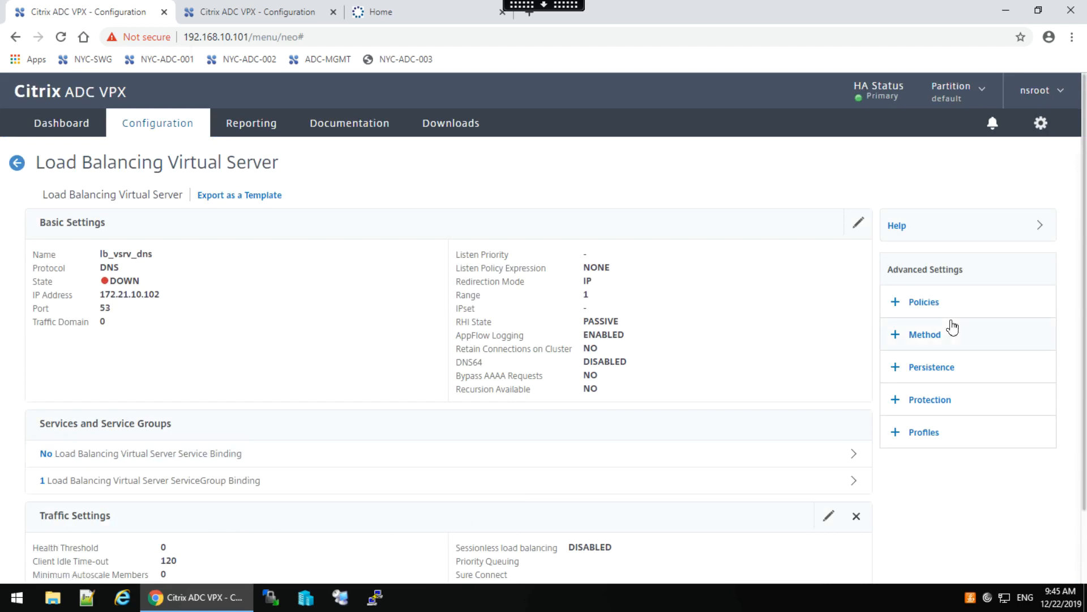
Set lb_vsrv_dns's load balancing method to ROUNDROBIN and finish editing the virtual server.
click(937, 333)
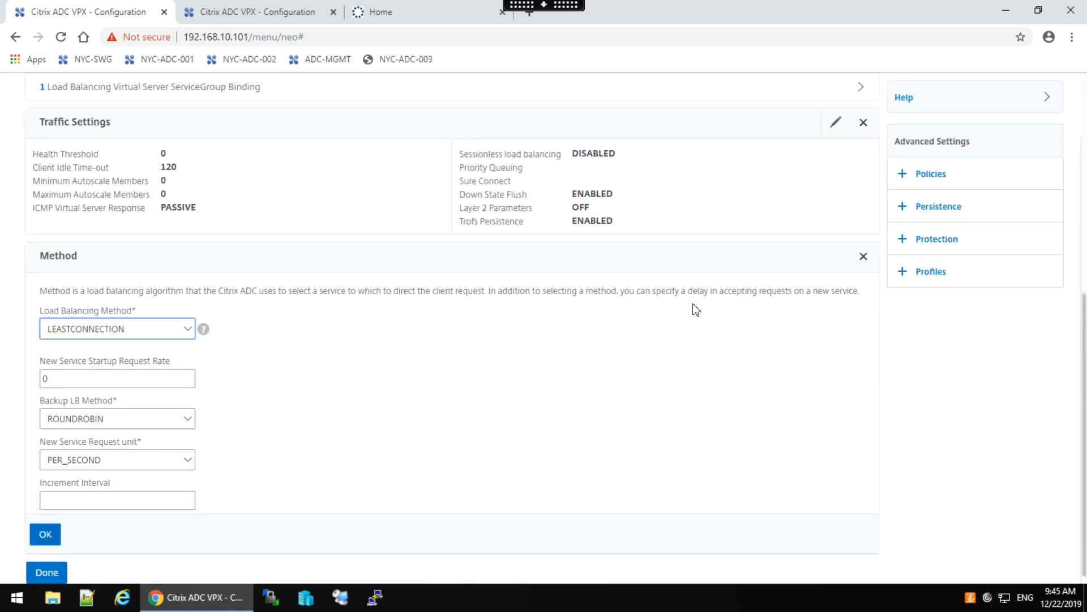
click(179, 329)
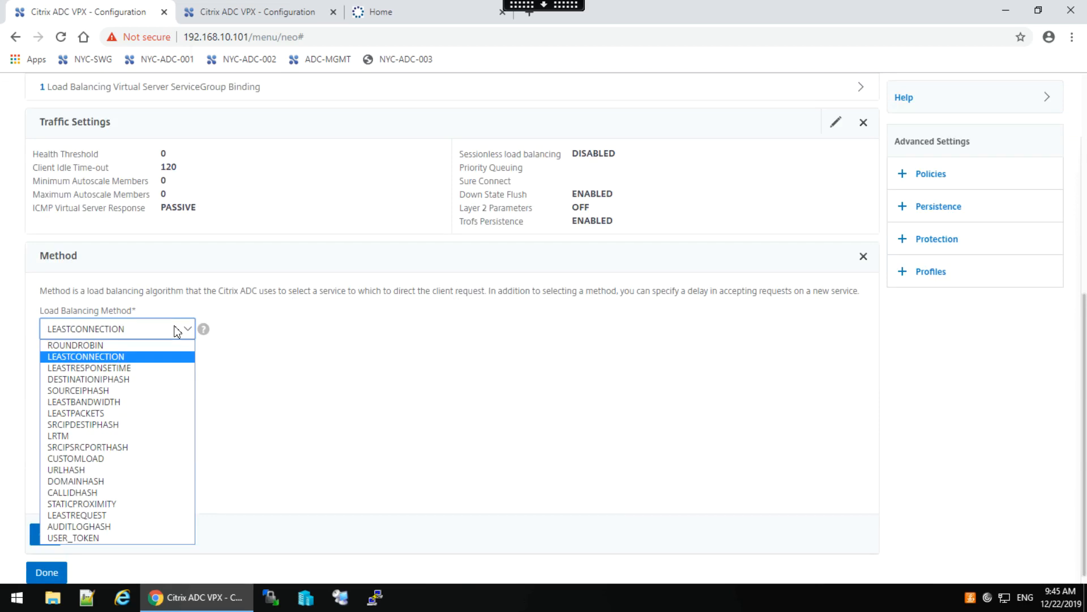
click(109, 346)
click(45, 535)
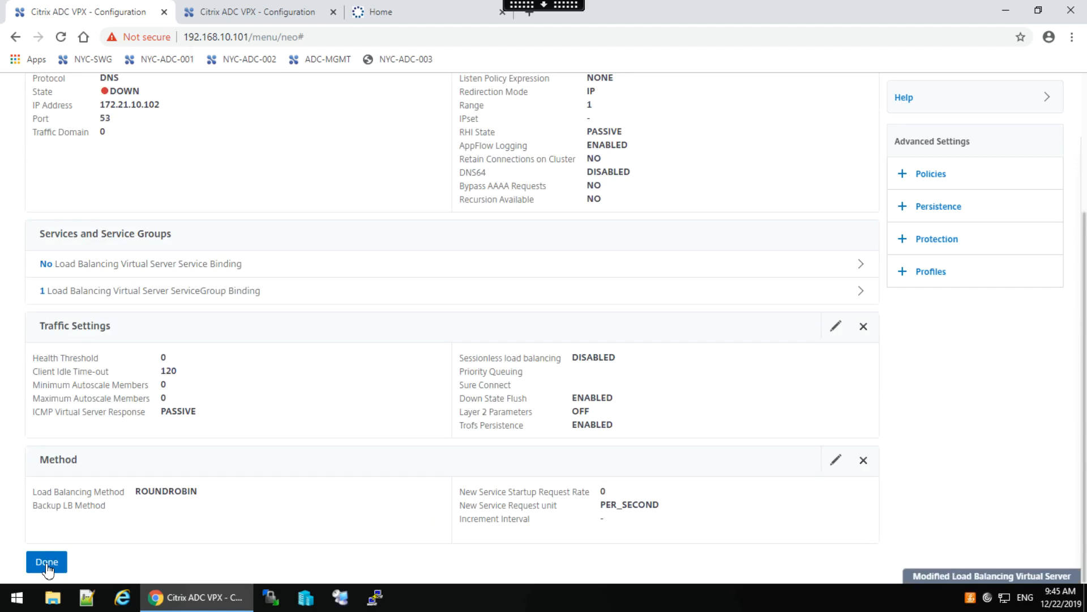
click(46, 560)
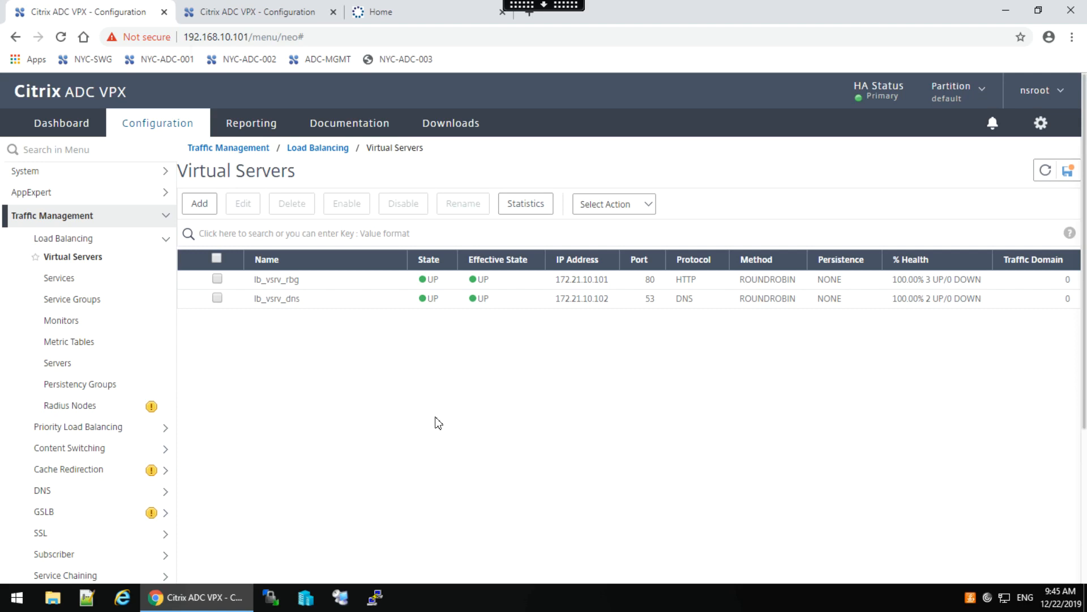
Step out to the local desktop and come back to the remote lab session.
mouse_move(544, 7)
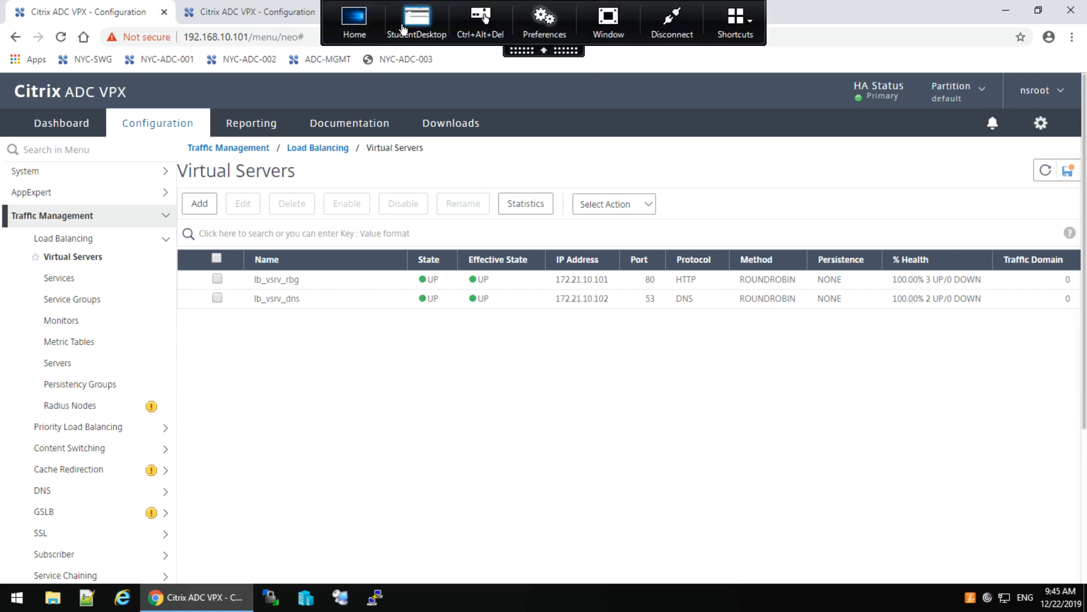
click(344, 18)
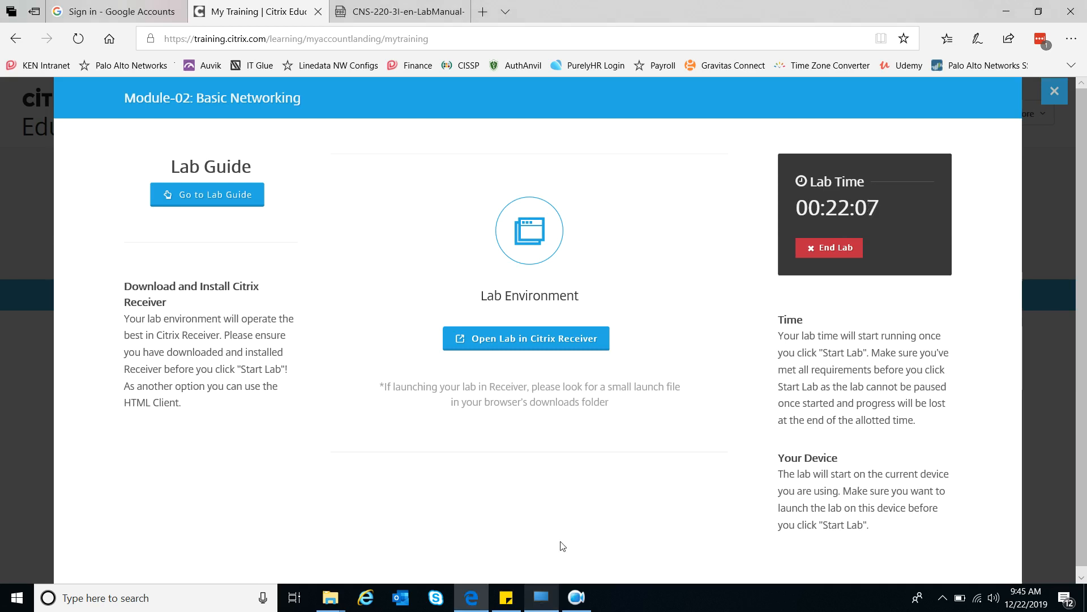
click(544, 599)
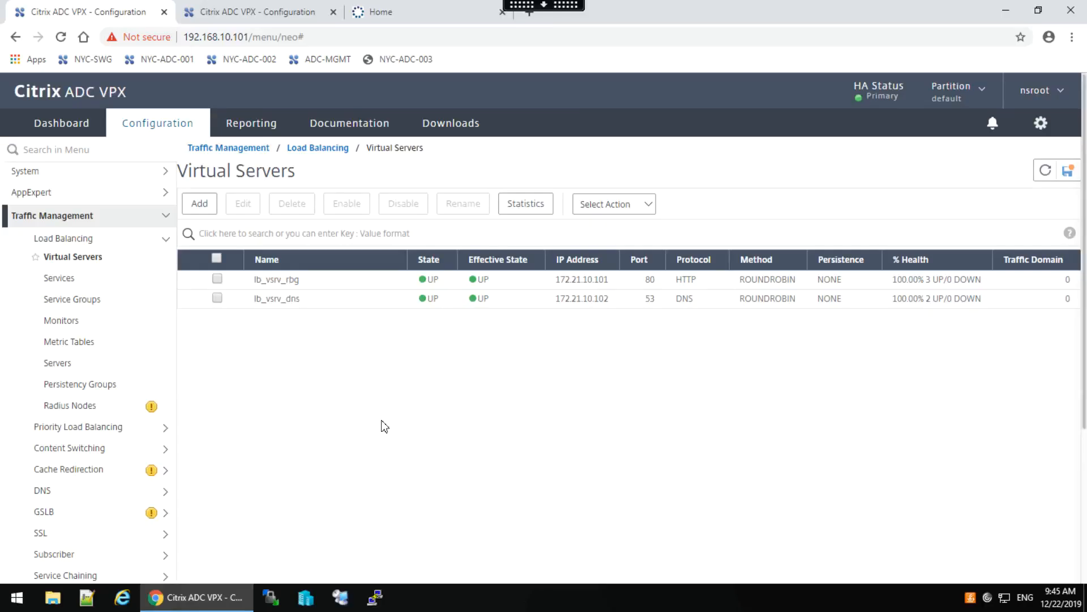
Start a new load balancing monitor named mon_dns with type DNS.
click(68, 320)
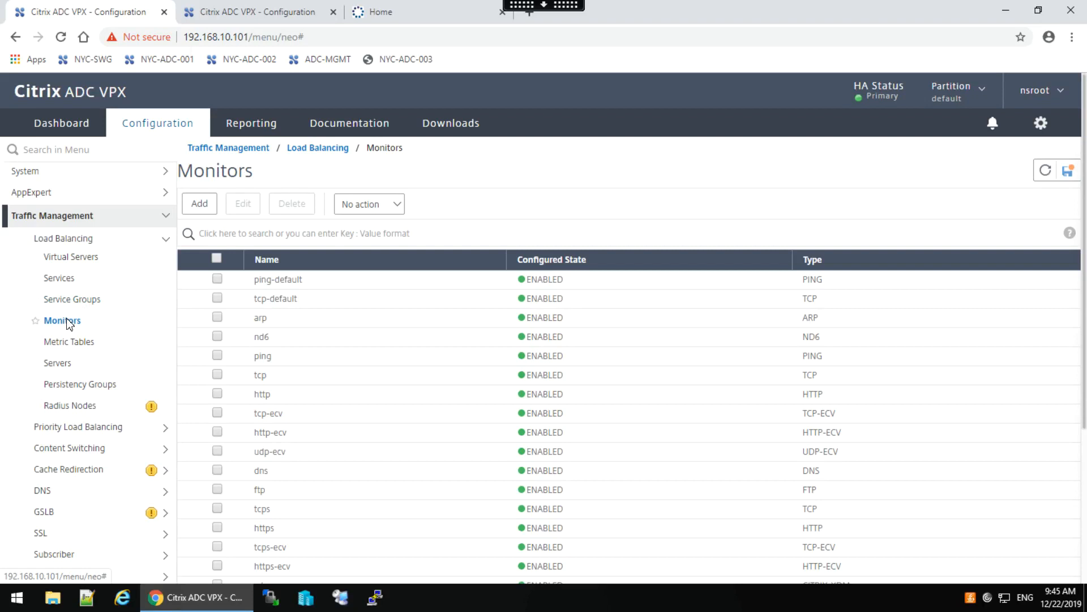
click(202, 205)
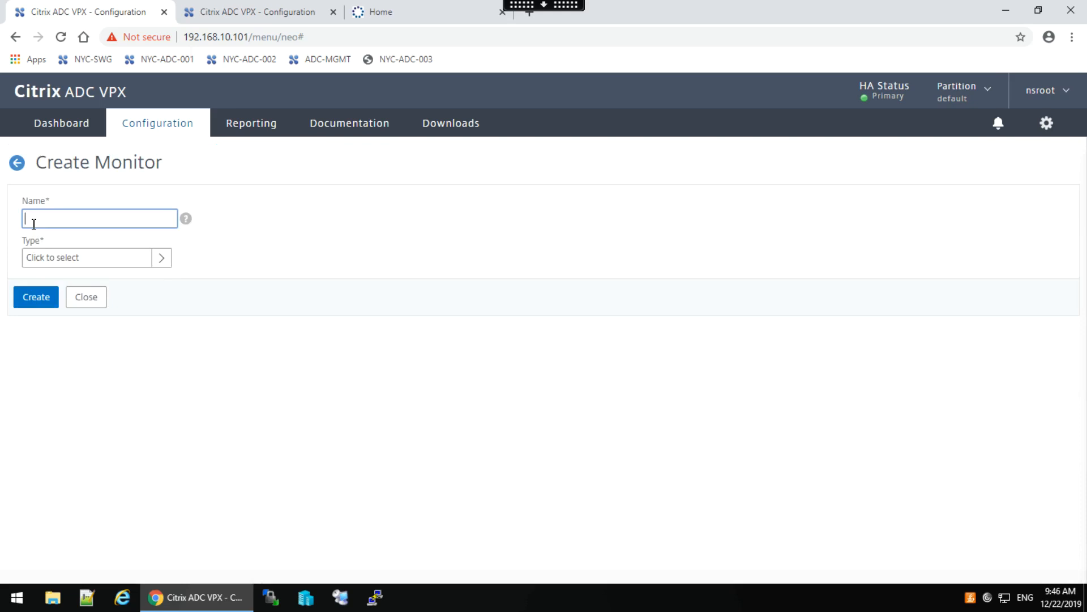
text(mon_dns)
click(162, 259)
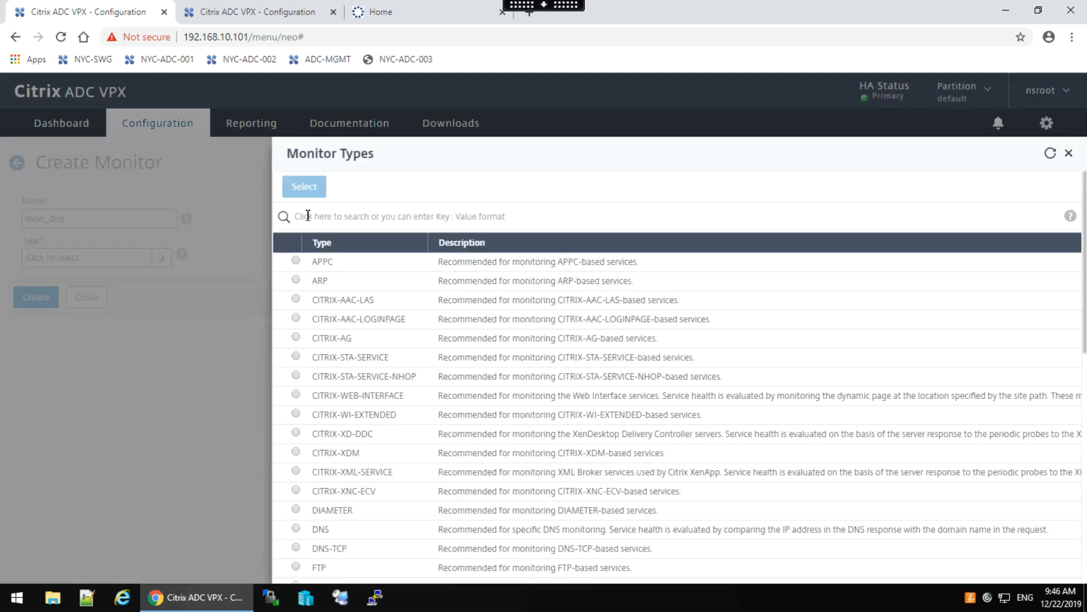
click(308, 216)
click(326, 261)
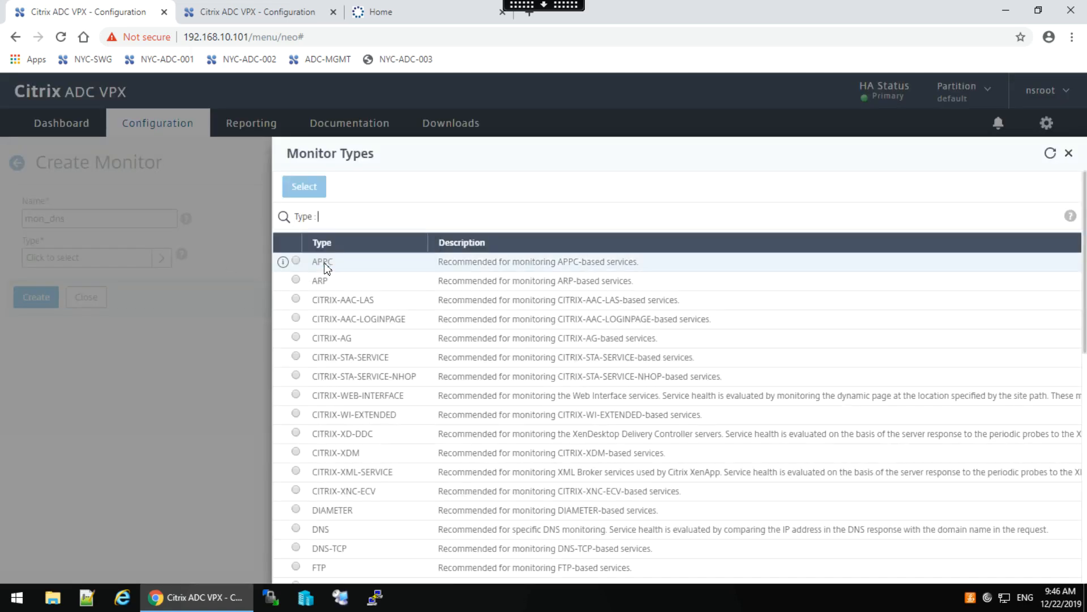
text(dns)
key(Return)
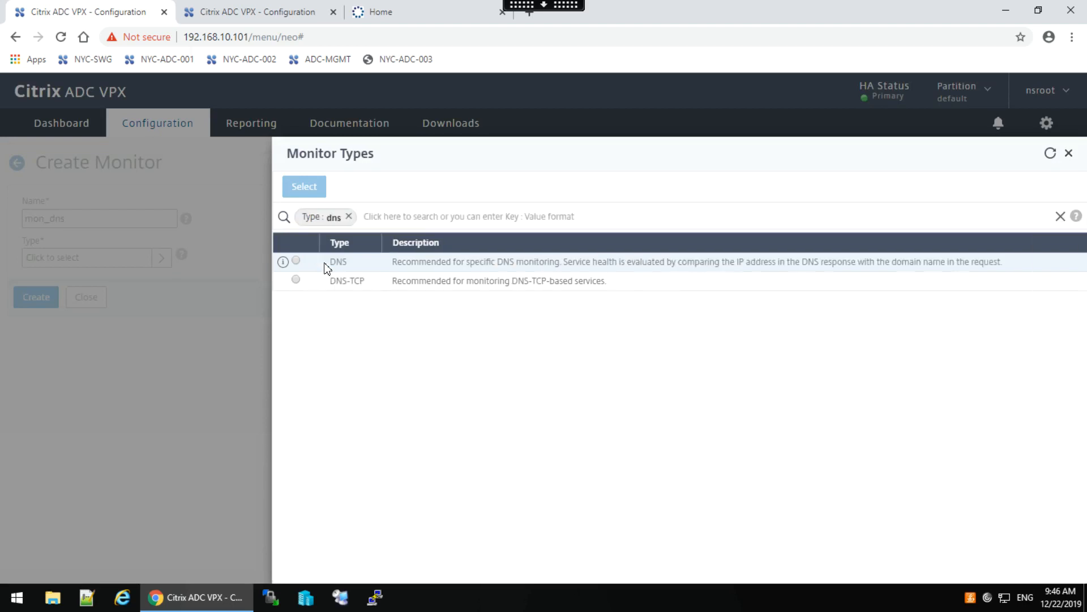
click(296, 261)
click(302, 187)
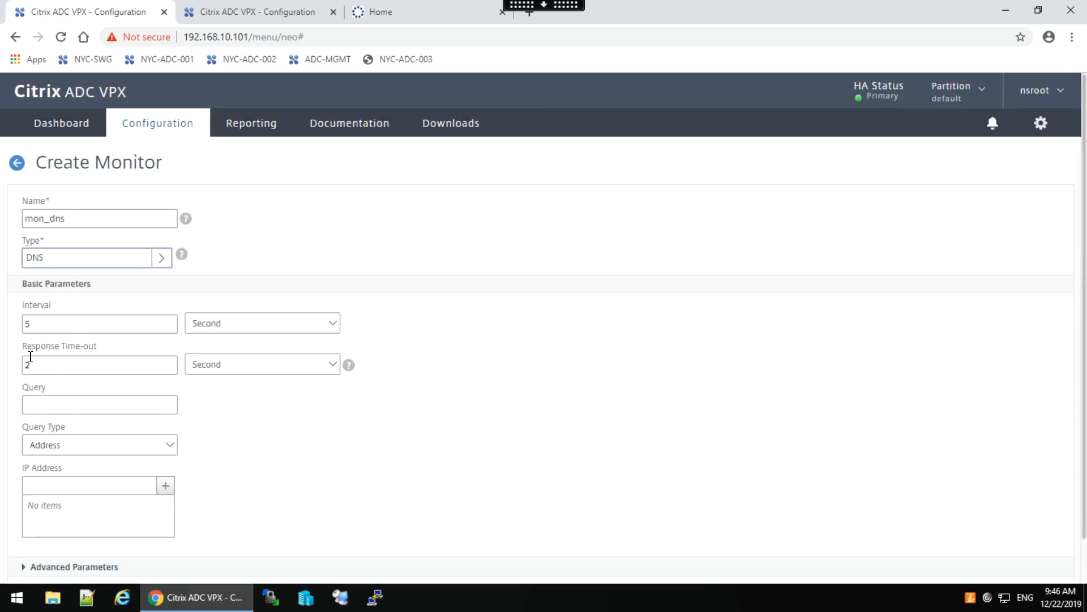
Set the query to NYC-WEB-RED.workspacelab.com and add expected IP 192.168.30.51.
click(41, 405)
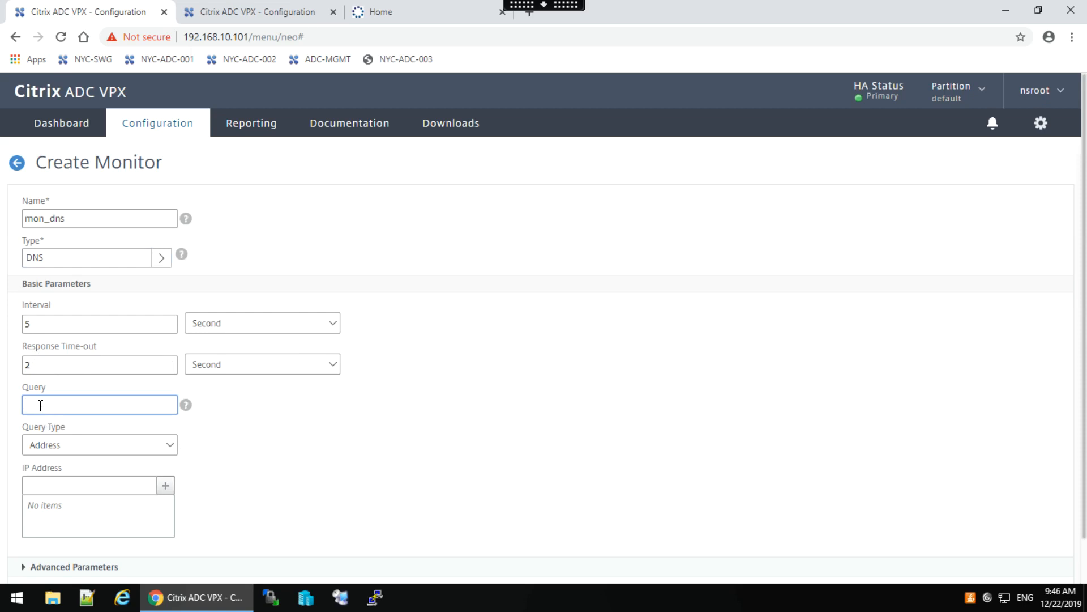
text(NYC-WEB-RED.workspacelab.c)
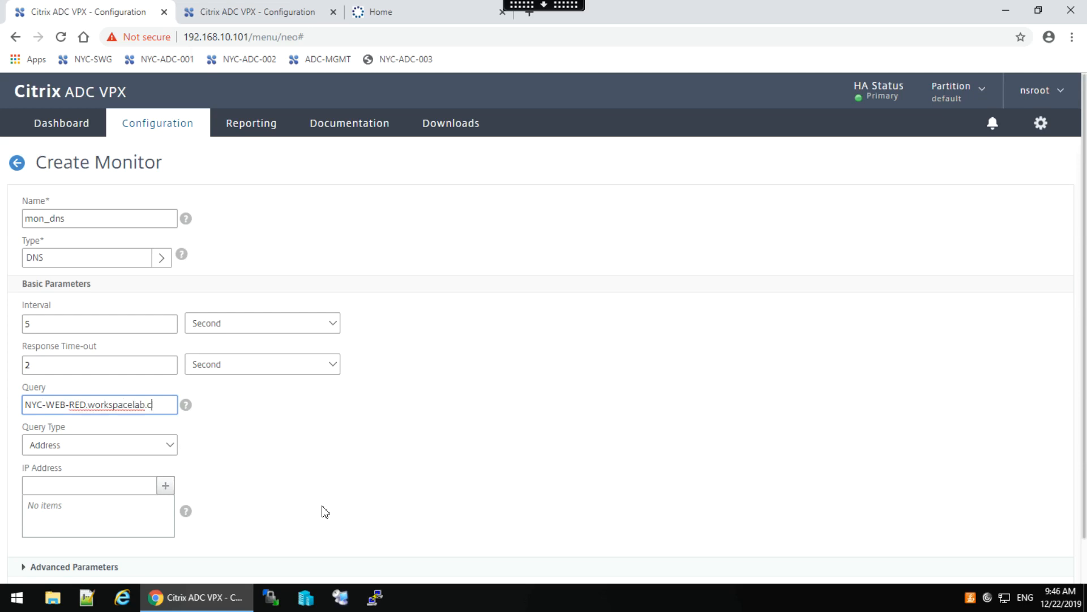
text(om)
click(82, 486)
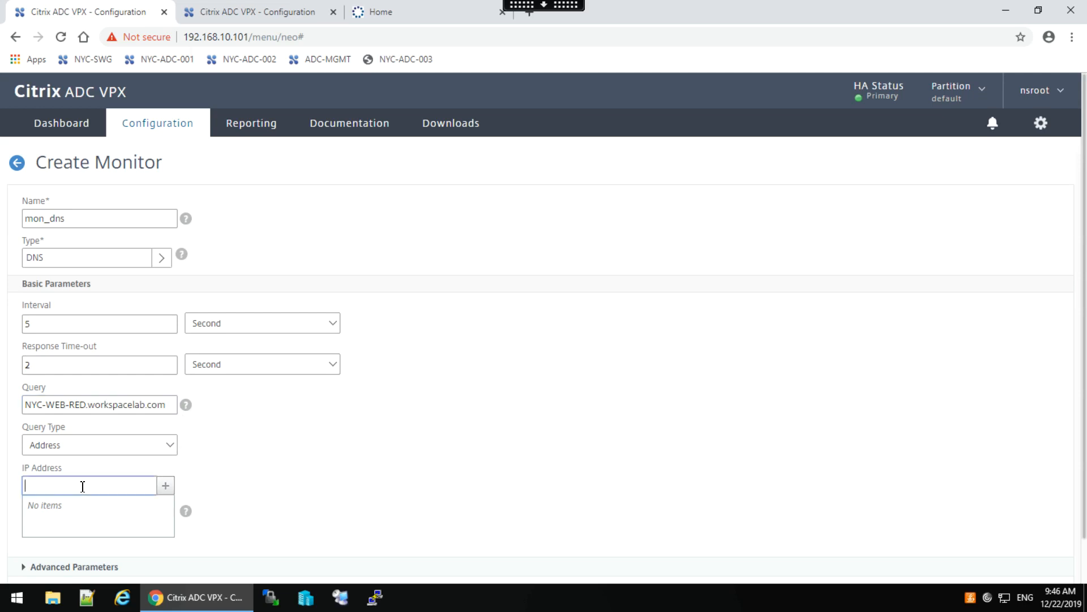
text(192.168.30.51)
click(165, 487)
scroll(1084, 431, down, 1)
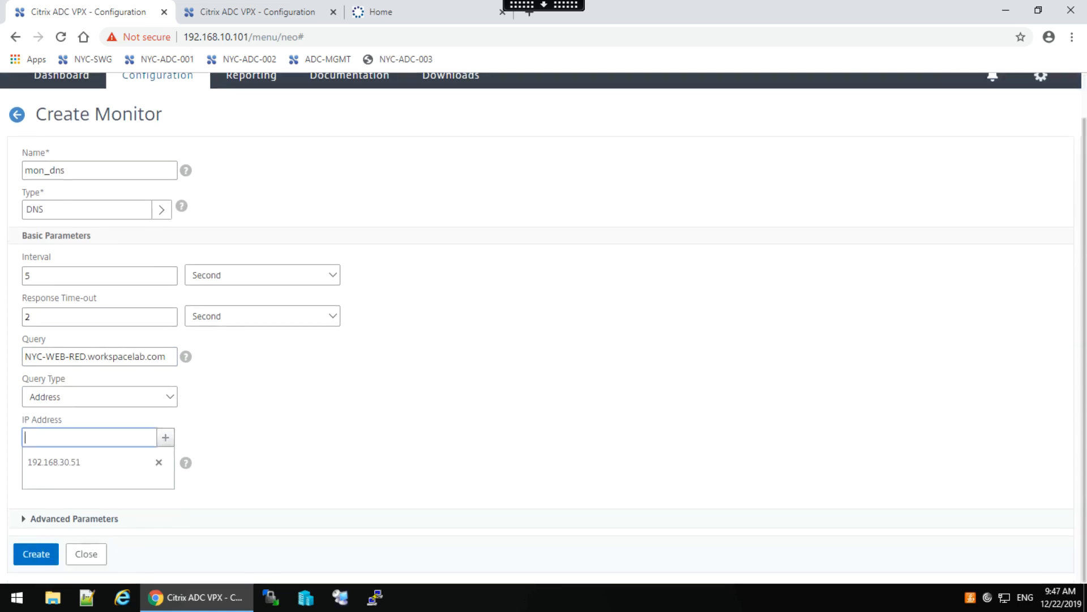
Create the mon_dns monitor and add a Monitors section to service group svcg_domain_dns.
click(37, 554)
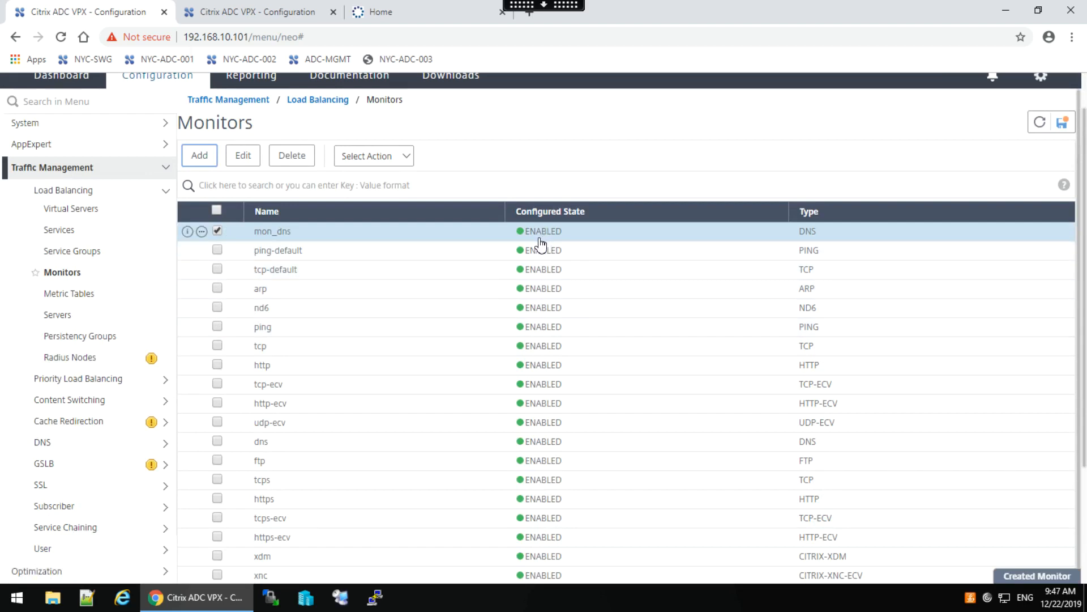
click(70, 253)
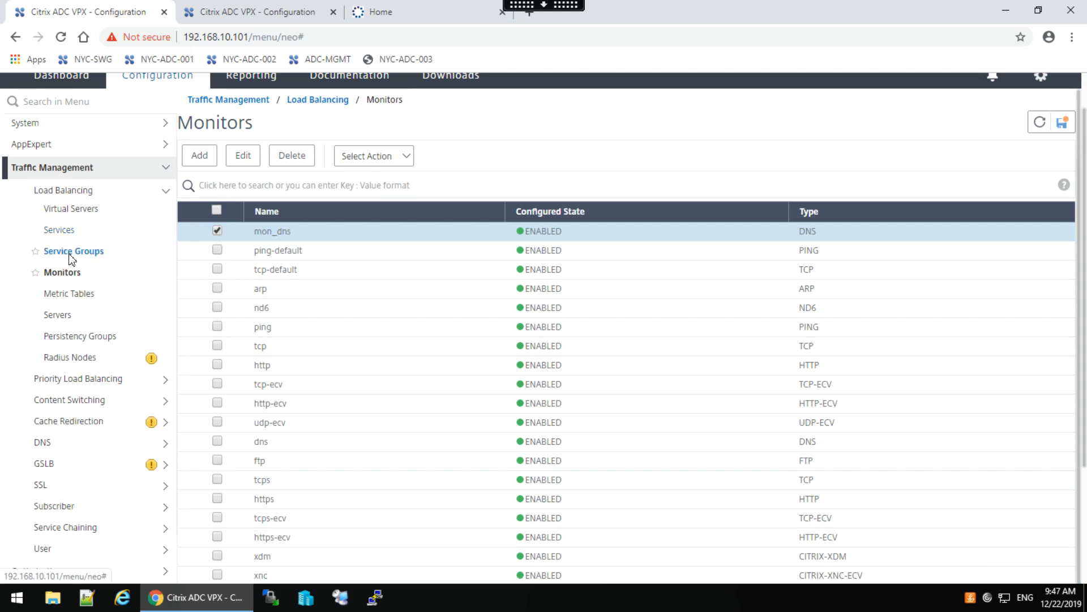
click(303, 280)
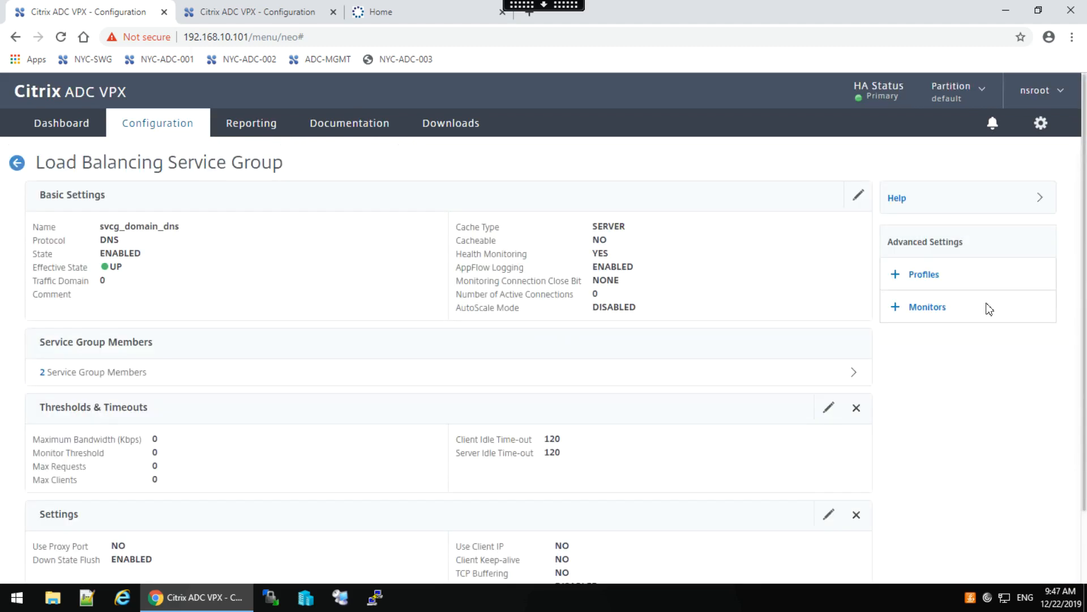
click(943, 309)
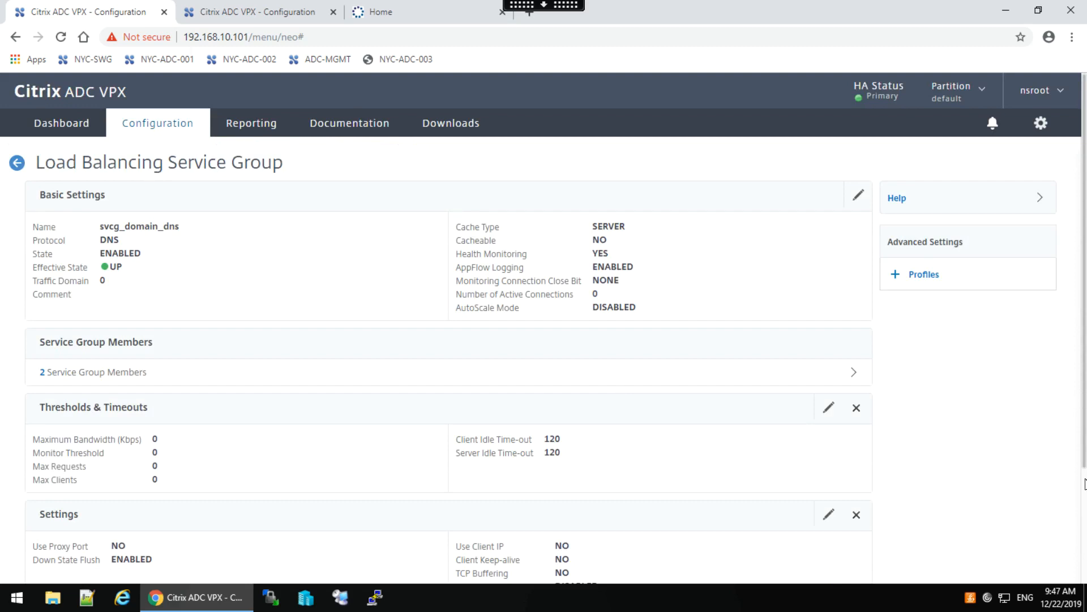
drag(1084, 468, 1080, 593)
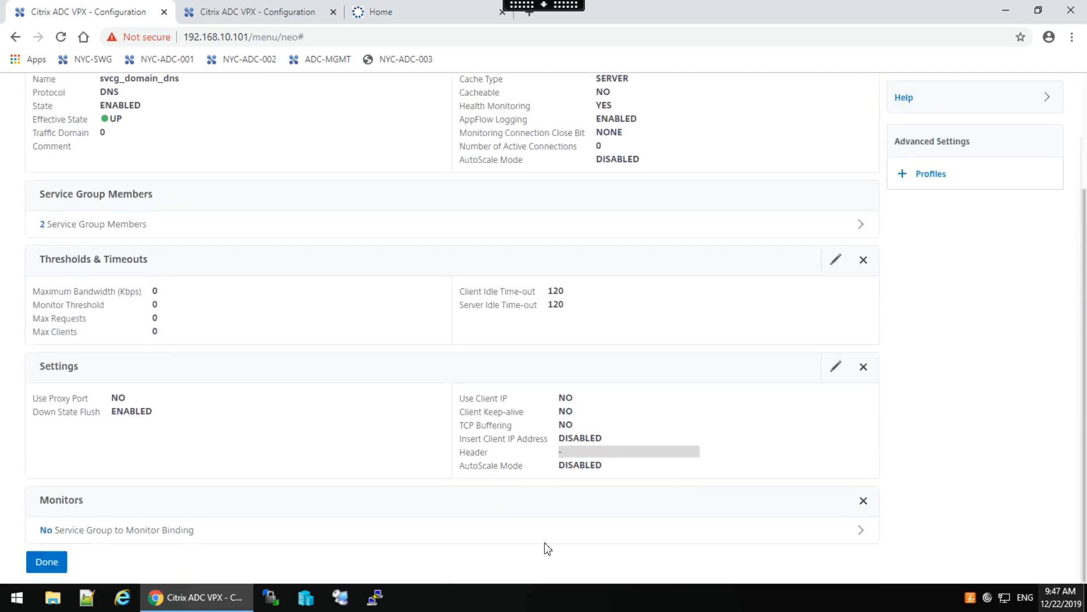
Bind mon_dns, found by filtering names on 'mon', to svcg_domain_dns and finish editing the group.
click(109, 529)
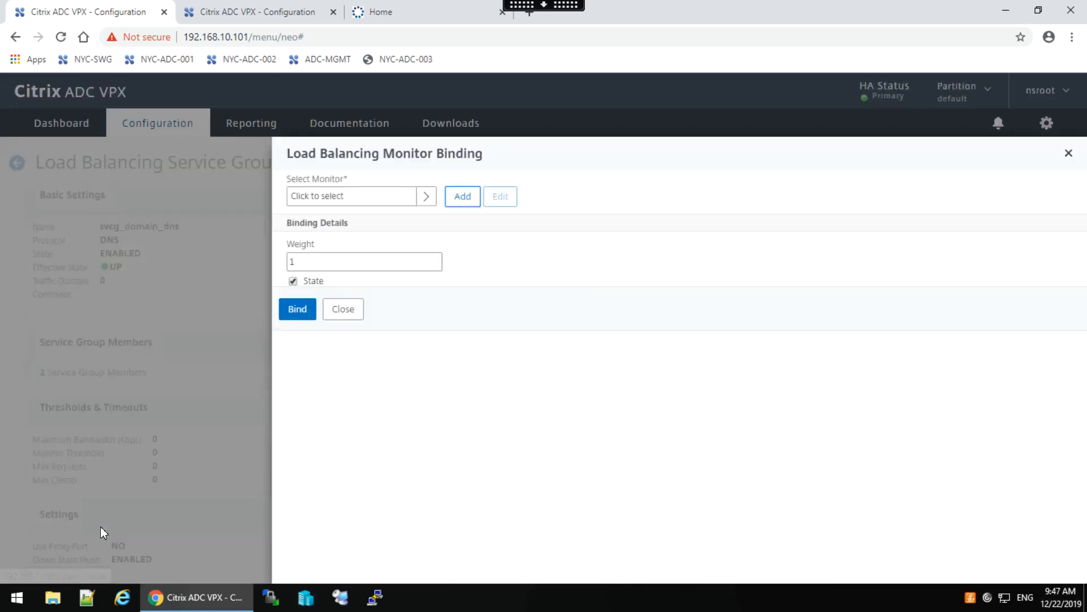
click(426, 196)
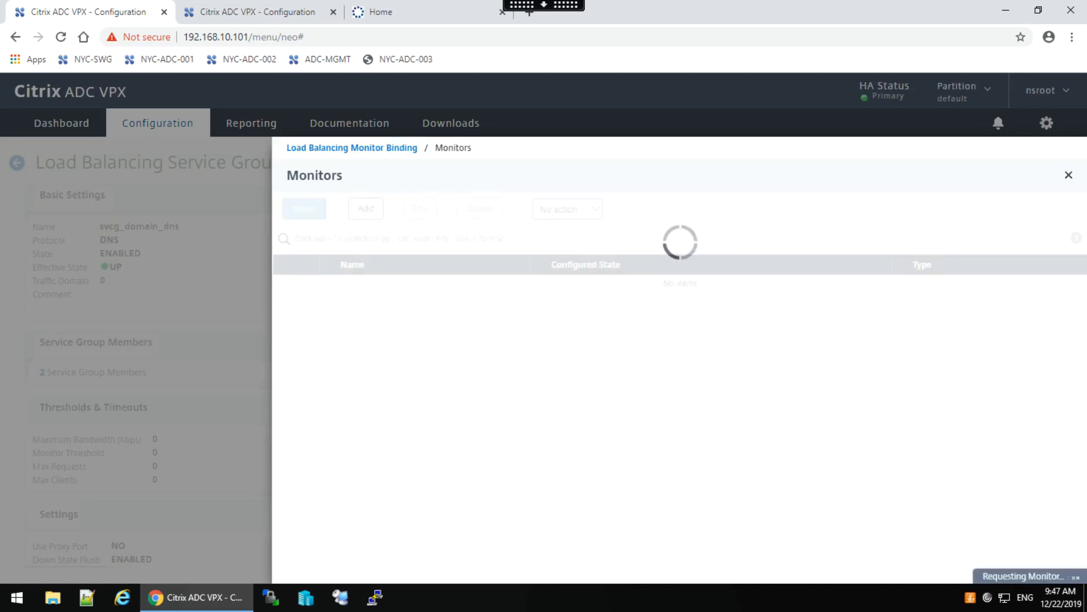
click(311, 239)
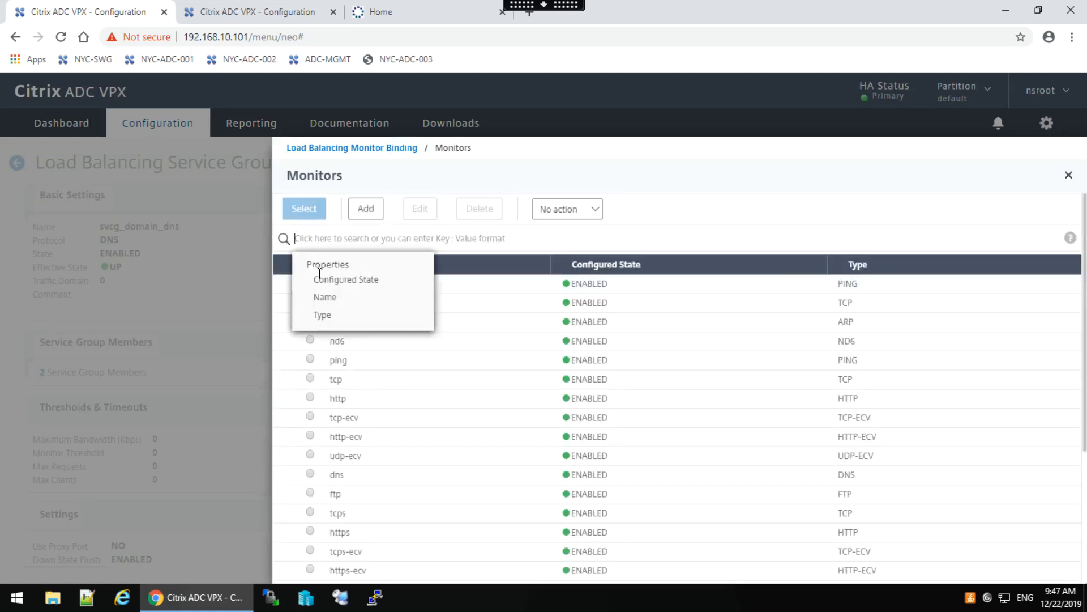
click(325, 298)
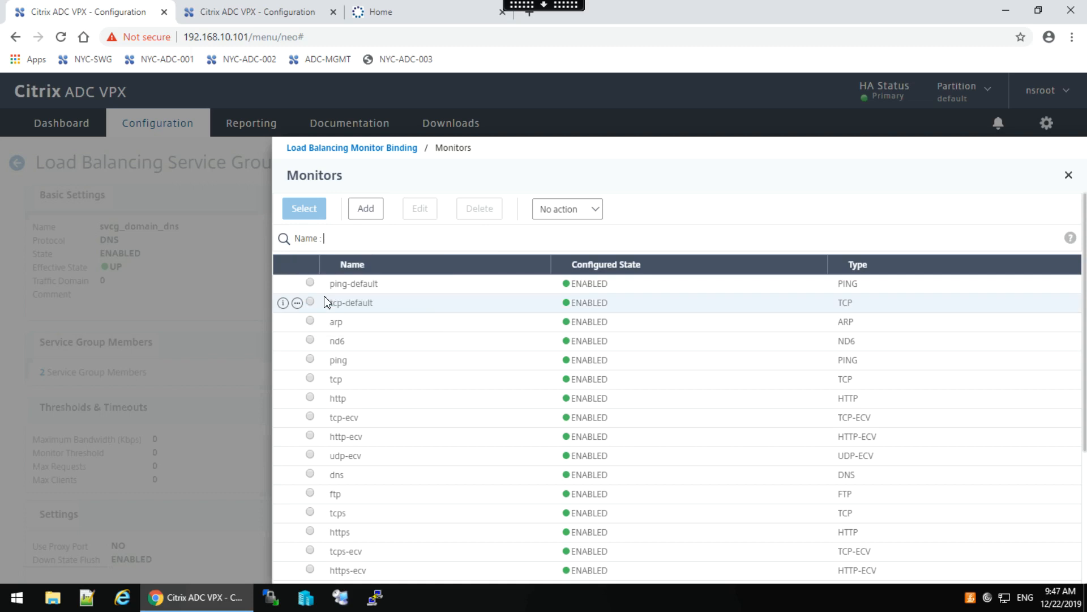
text(mon)
key(Return)
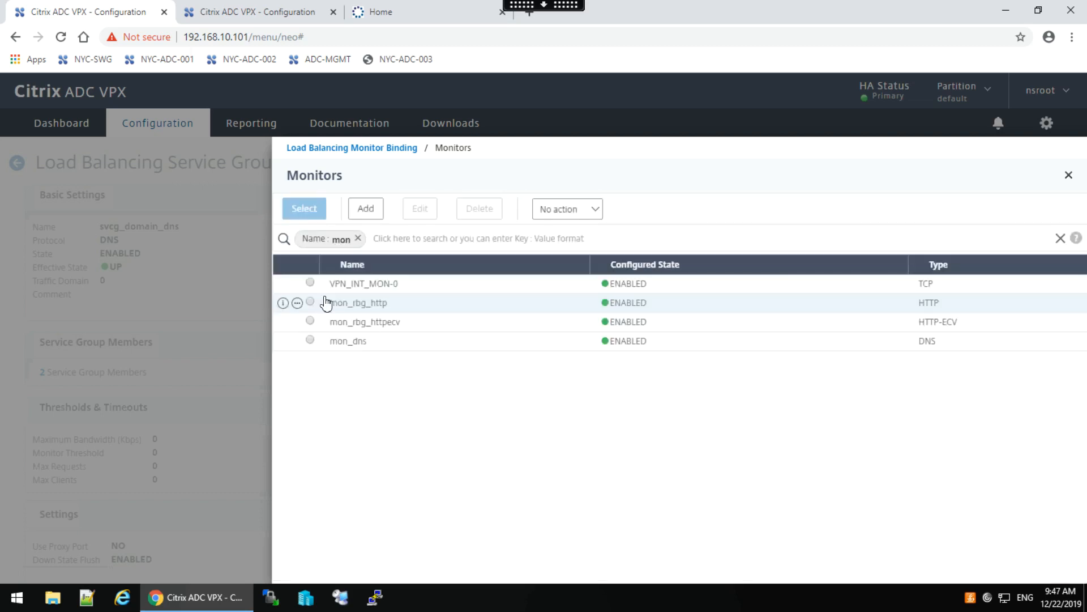
click(310, 340)
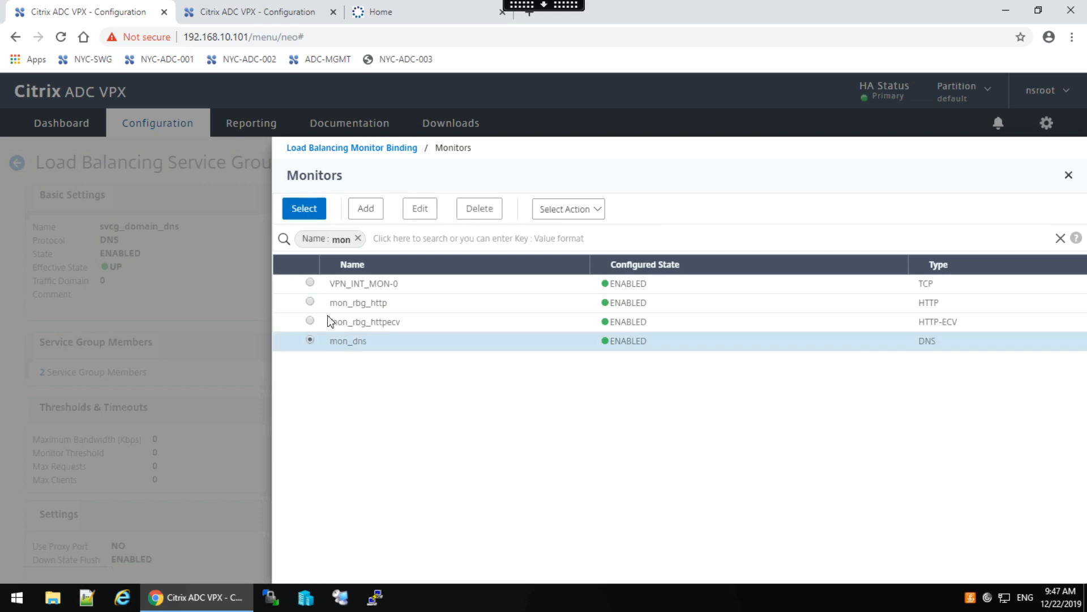
click(299, 211)
click(298, 331)
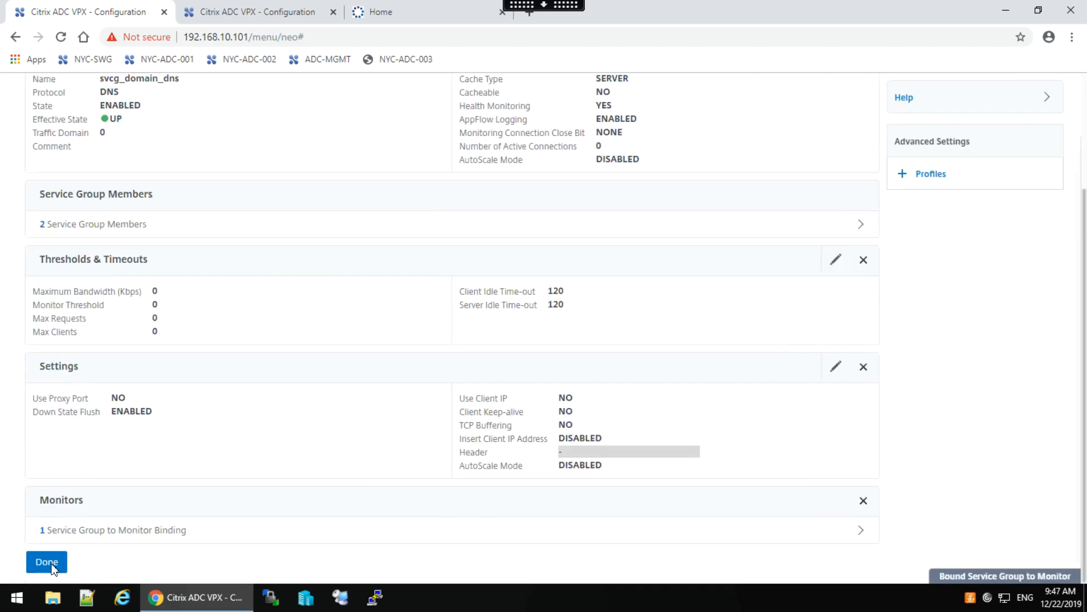
click(48, 563)
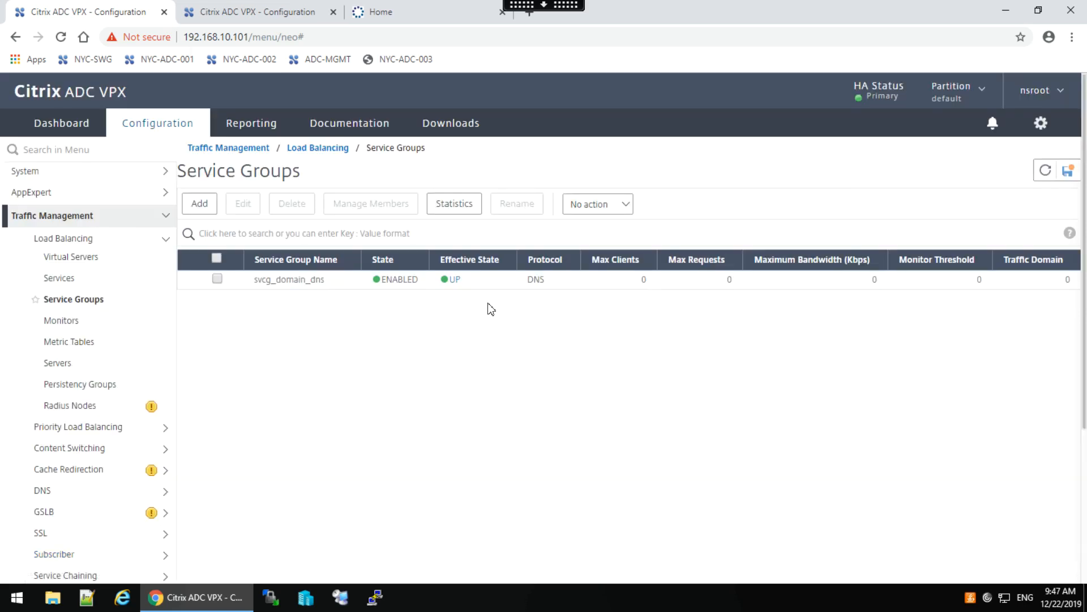
click(68, 260)
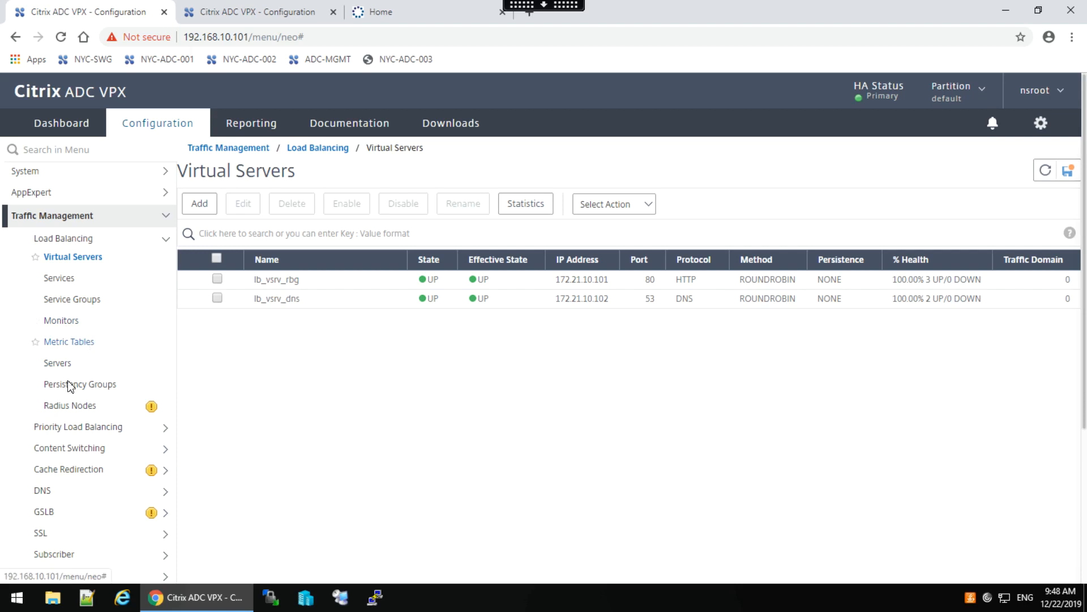
click(66, 302)
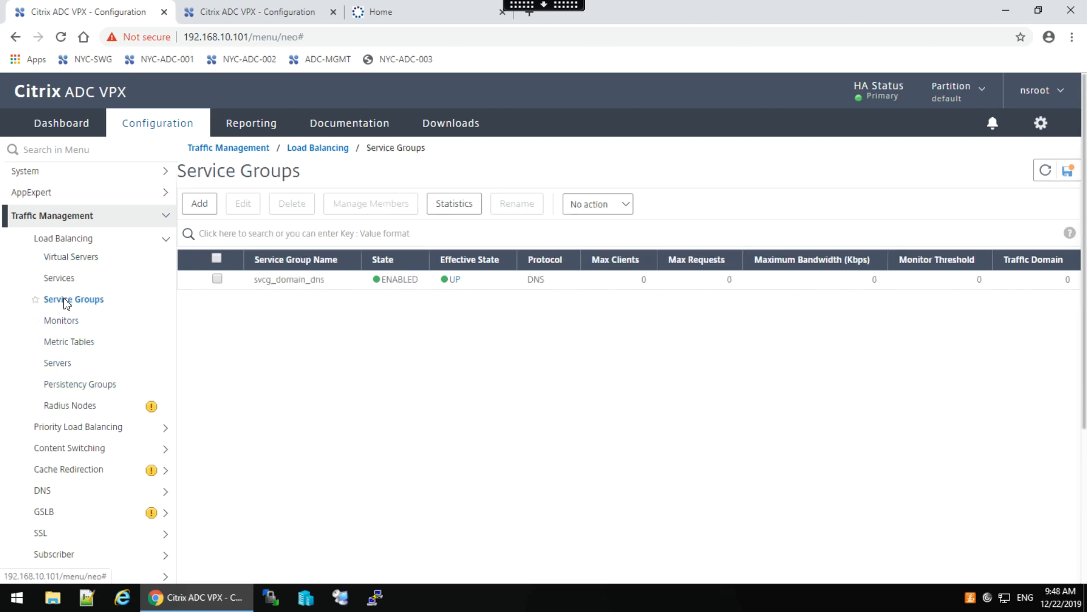
click(300, 280)
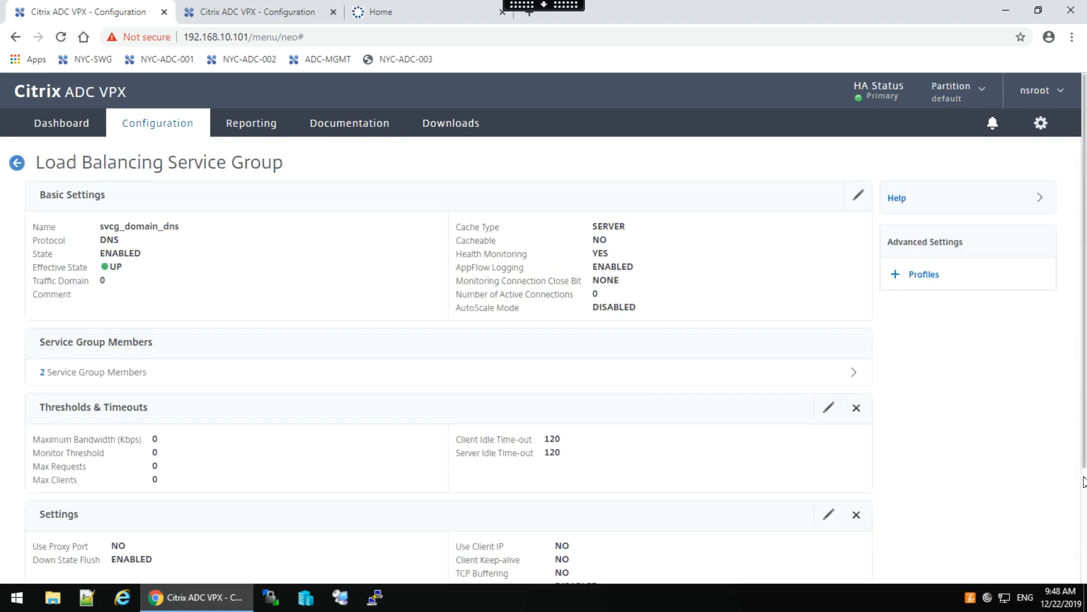
scroll(1085, 476, down, 3)
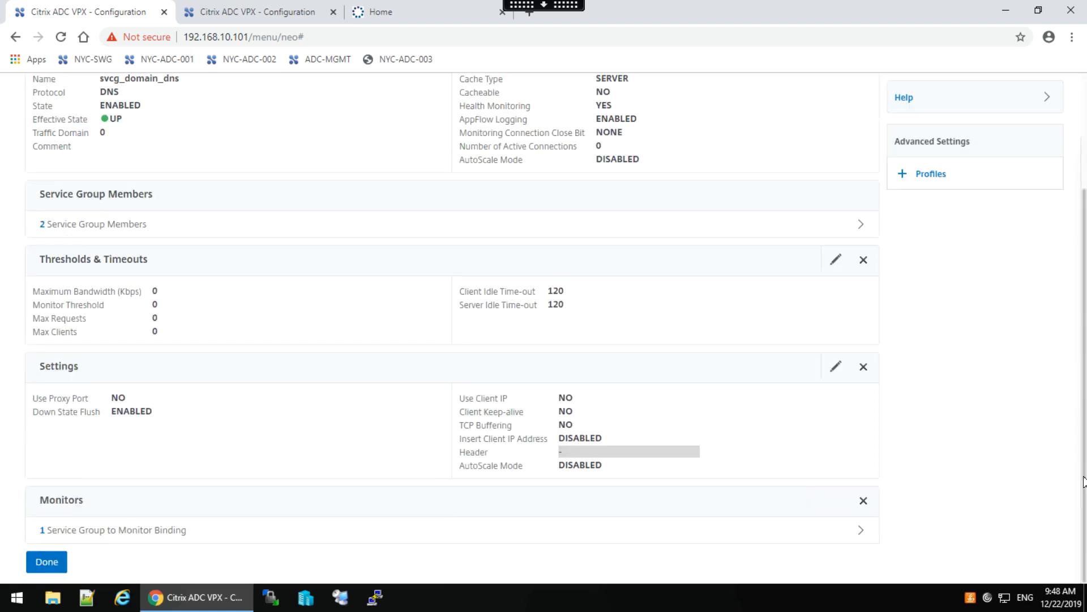
click(142, 530)
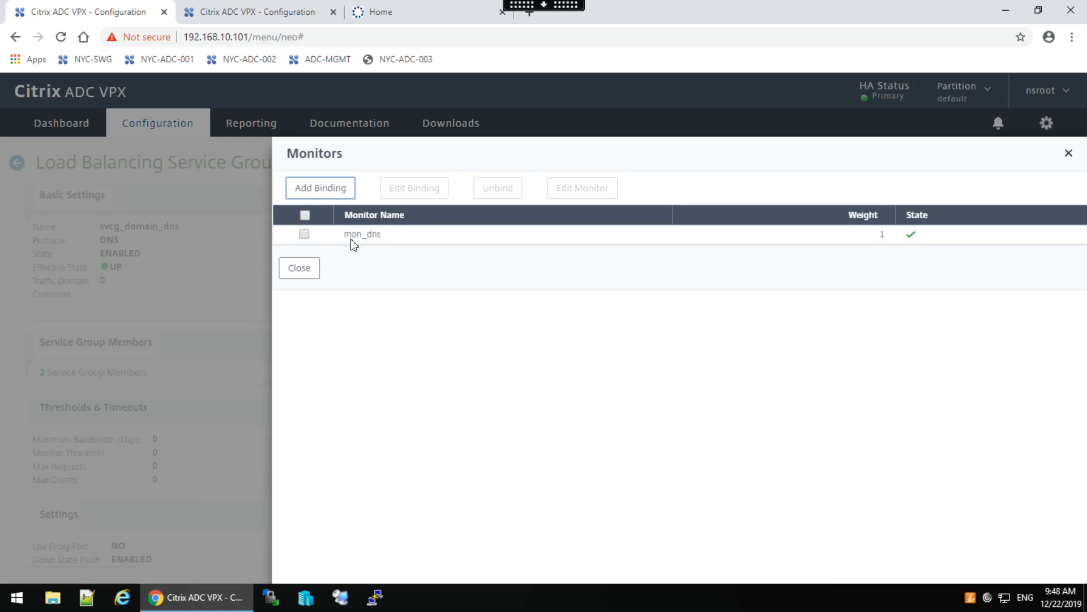
click(304, 272)
scroll(258, 411, down, 3)
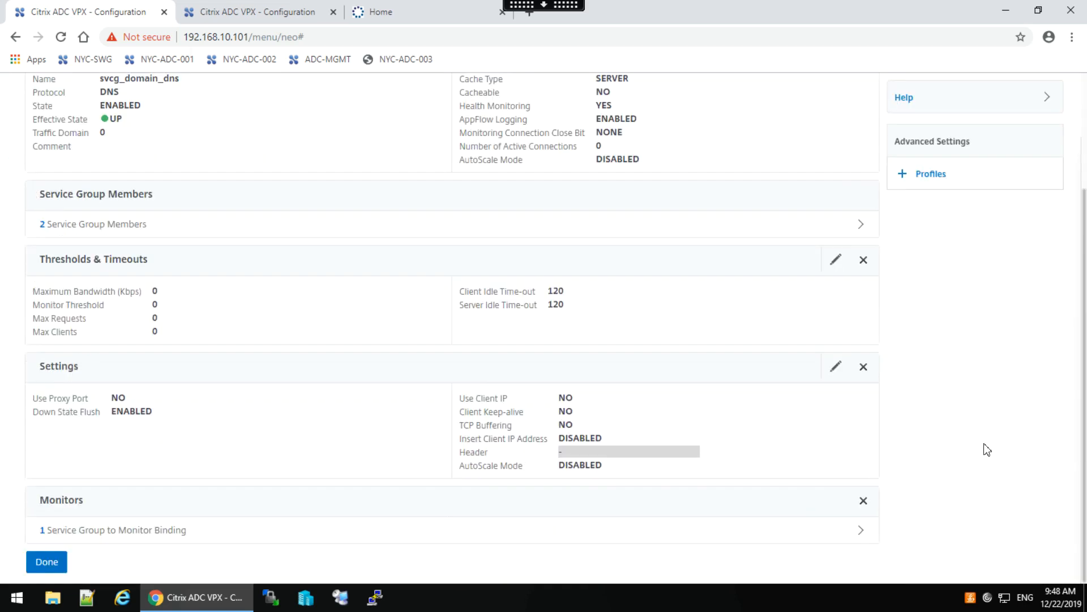
click(44, 570)
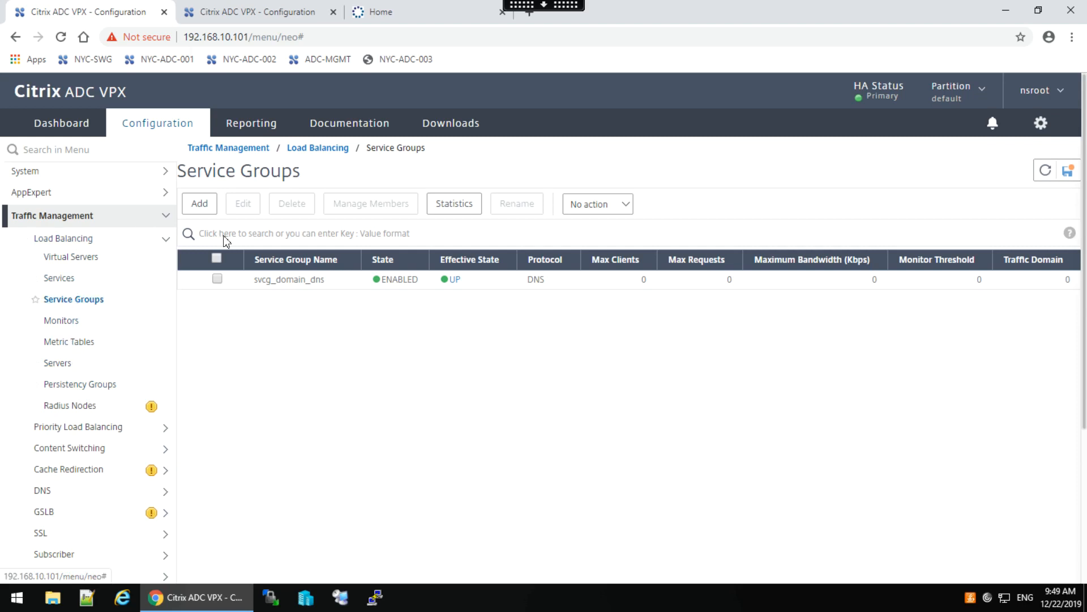
Add a service group named svcg_domain_ldap with protocol TCP and save it.
click(200, 205)
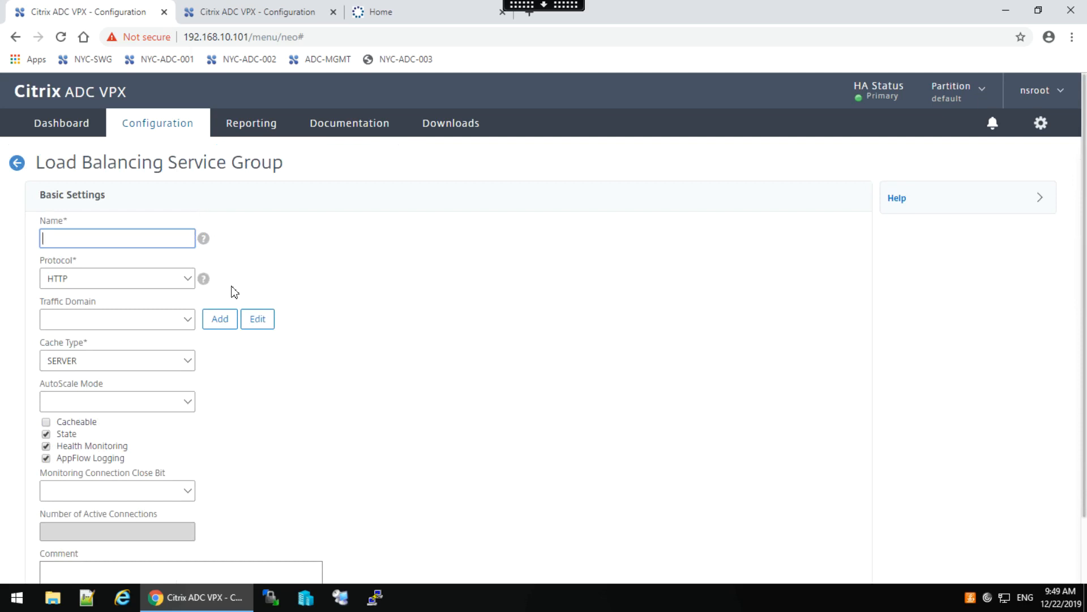
text(svcg_domain_ldap)
click(184, 281)
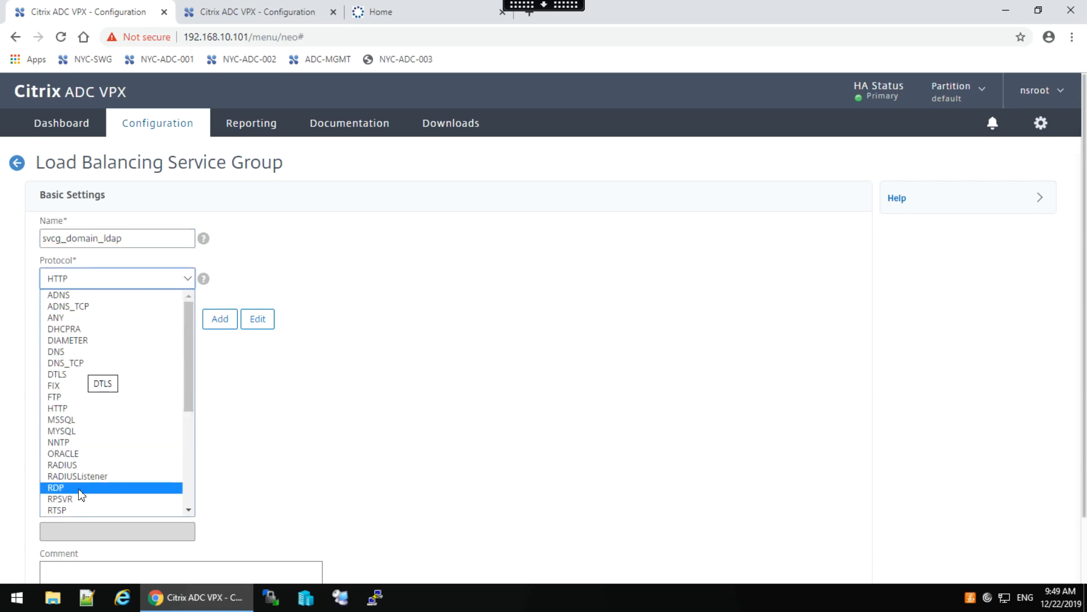
scroll(79, 502, down, 4)
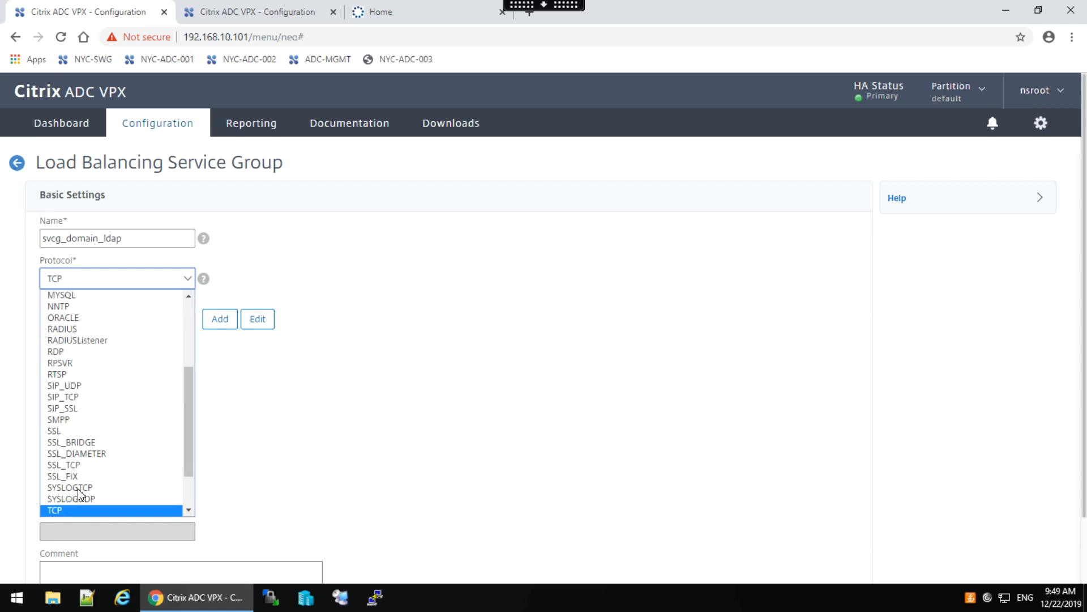
click(57, 511)
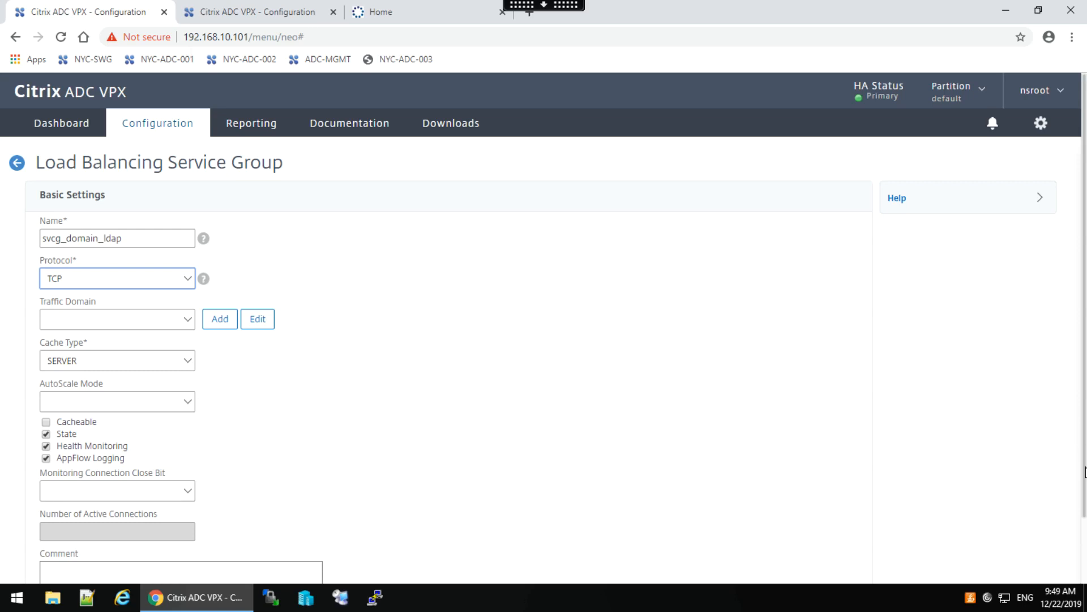
scroll(1085, 472, down, 2)
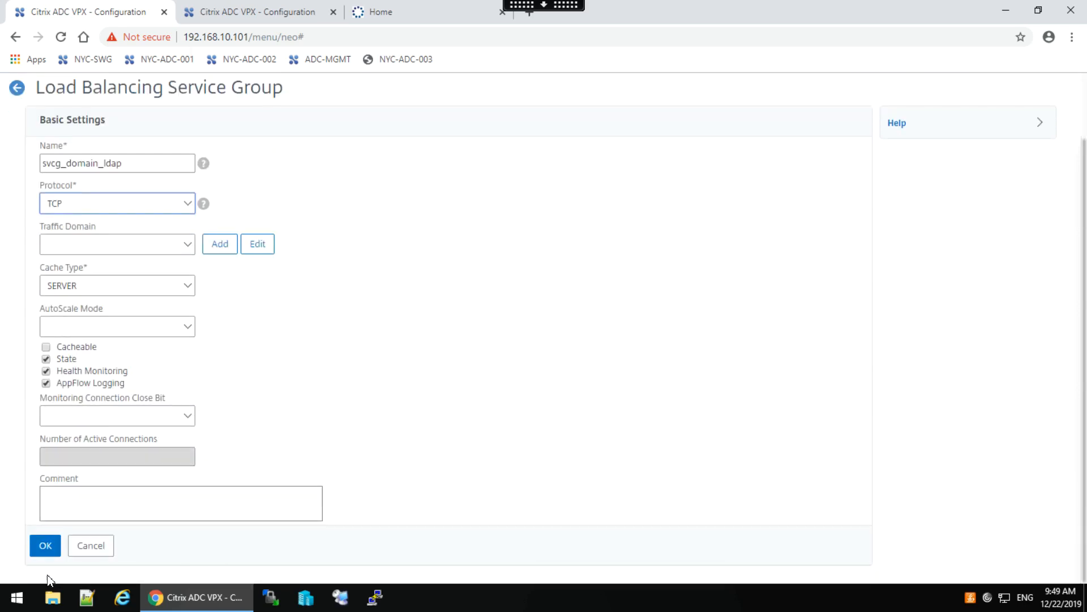
click(43, 545)
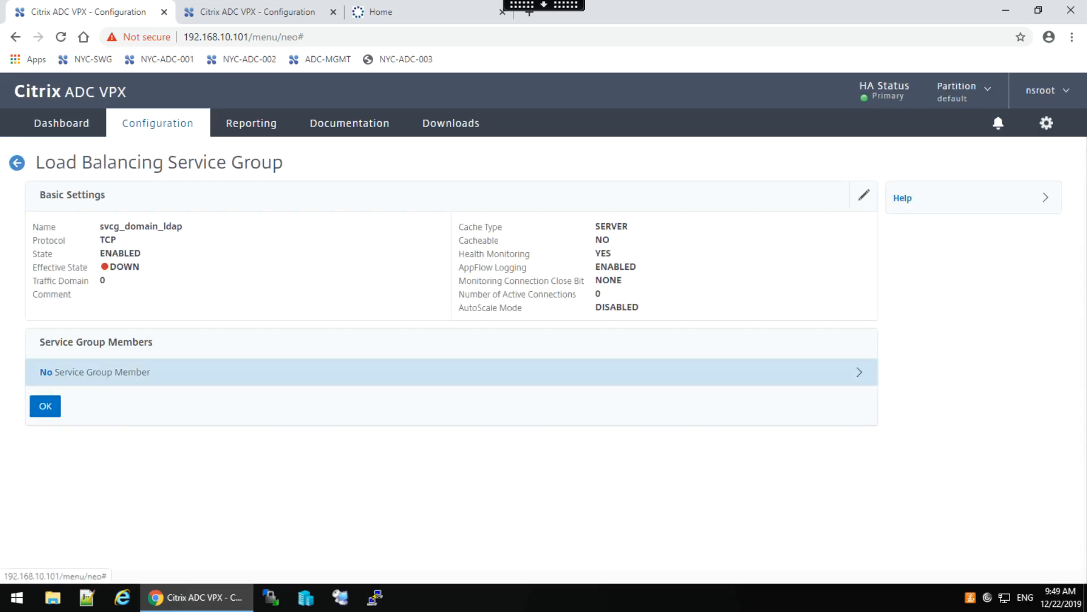
Add member 192.168.30.11 on port 389 to svcg_domain_ldap.
click(98, 383)
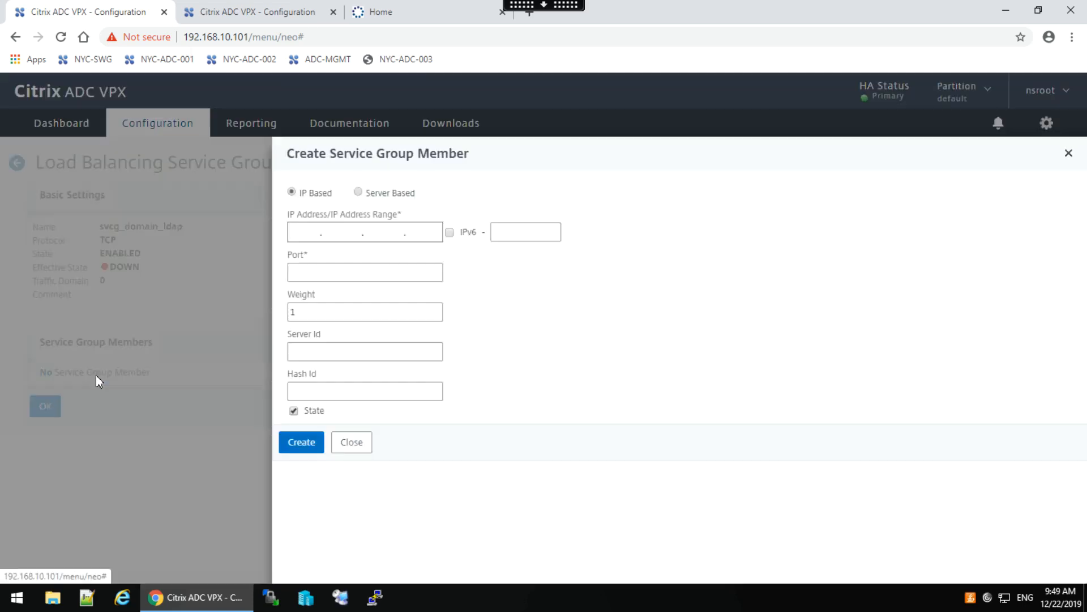
click(303, 236)
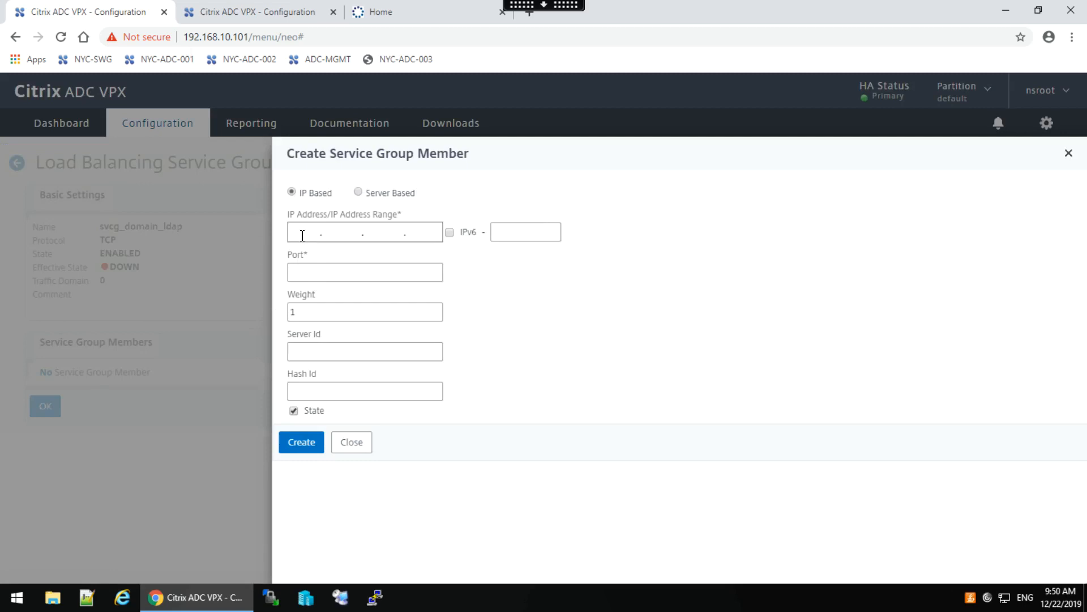
text(192.168)
key(BackSpace)
key(BackSpace)
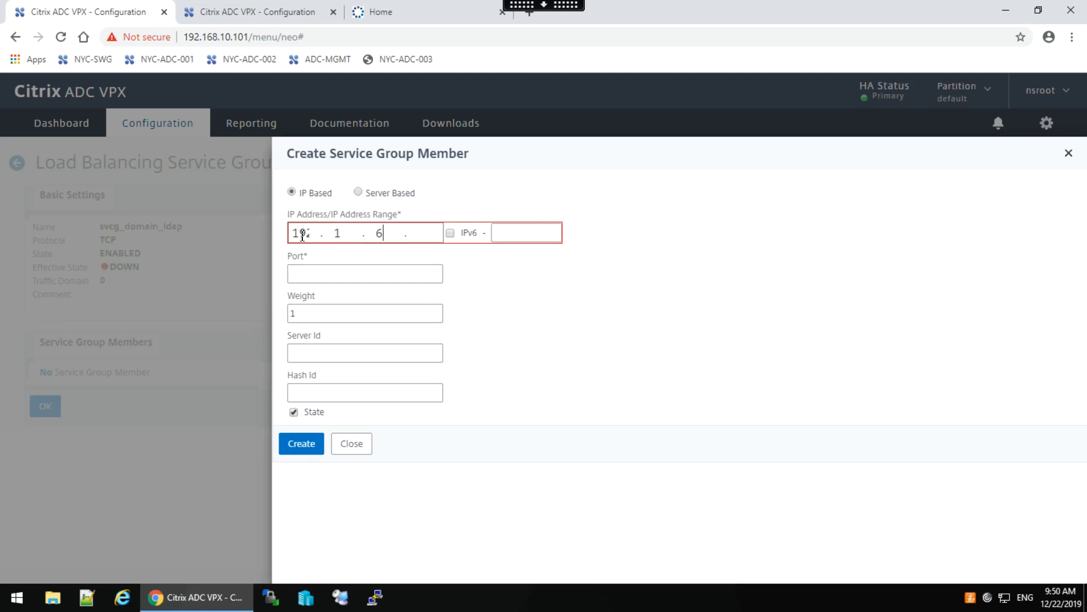
text(68.30.11)
click(306, 274)
text(389)
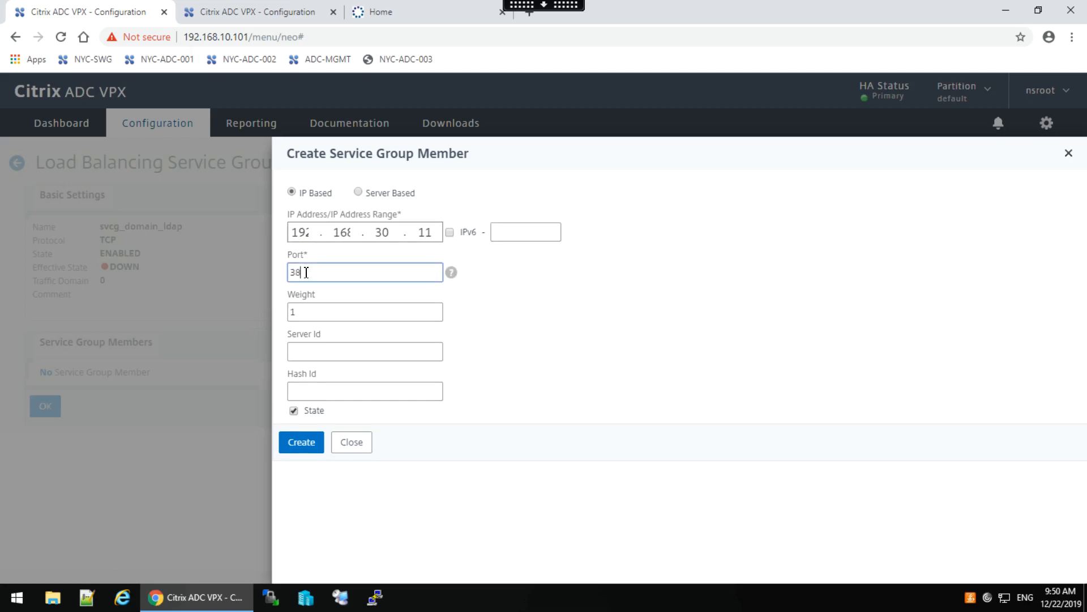
click(304, 442)
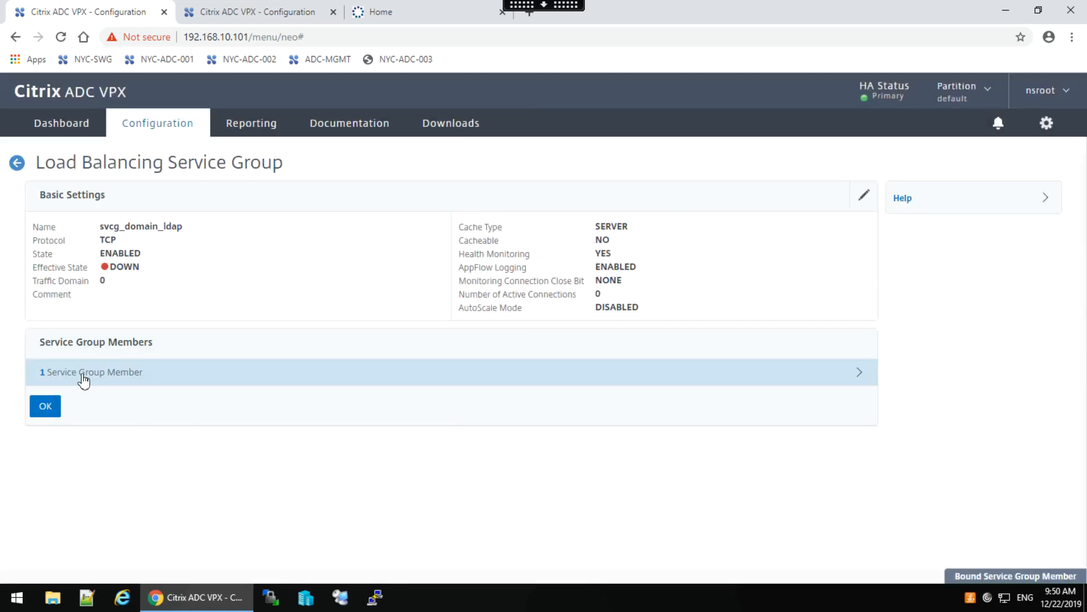
Add a second member, 192.168.30.12, on port 389.
click(82, 373)
click(303, 195)
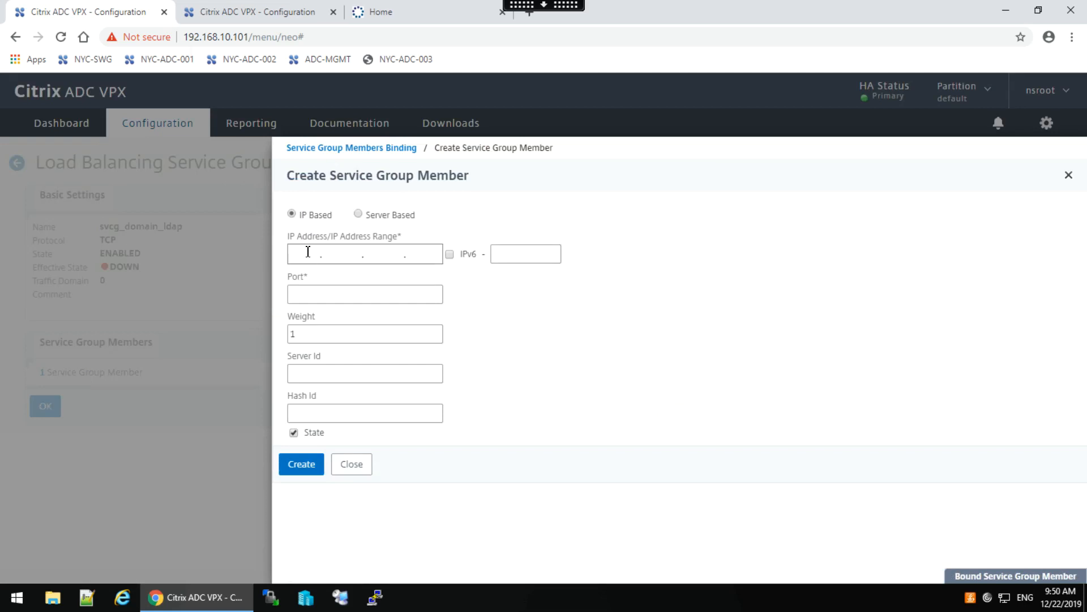
text(192.168.)
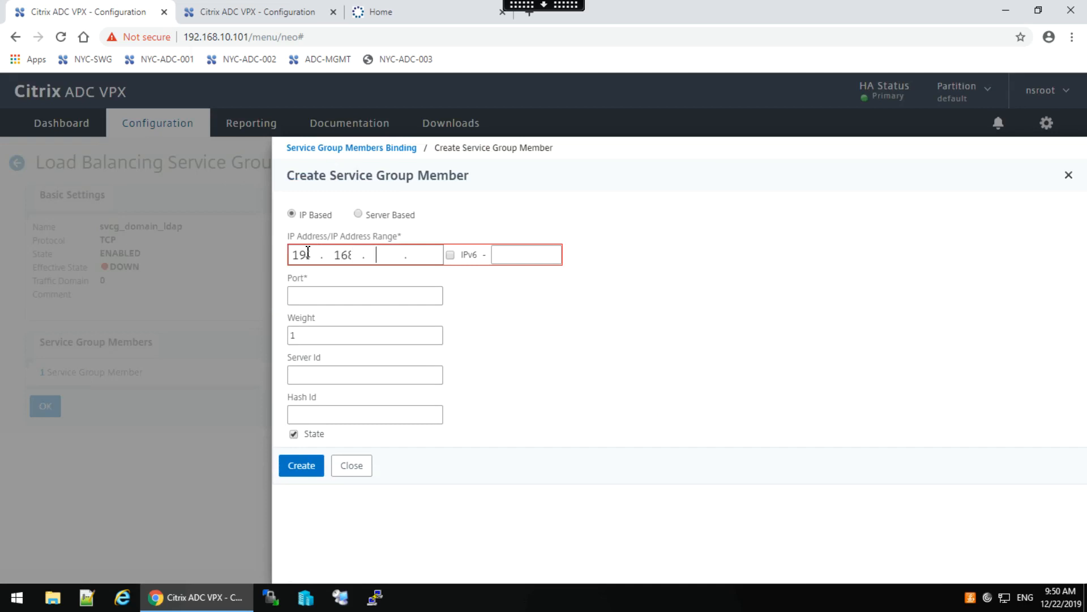
key(BackSpace)
key(BackSpace)
text(8.30.12)
click(321, 300)
text(389)
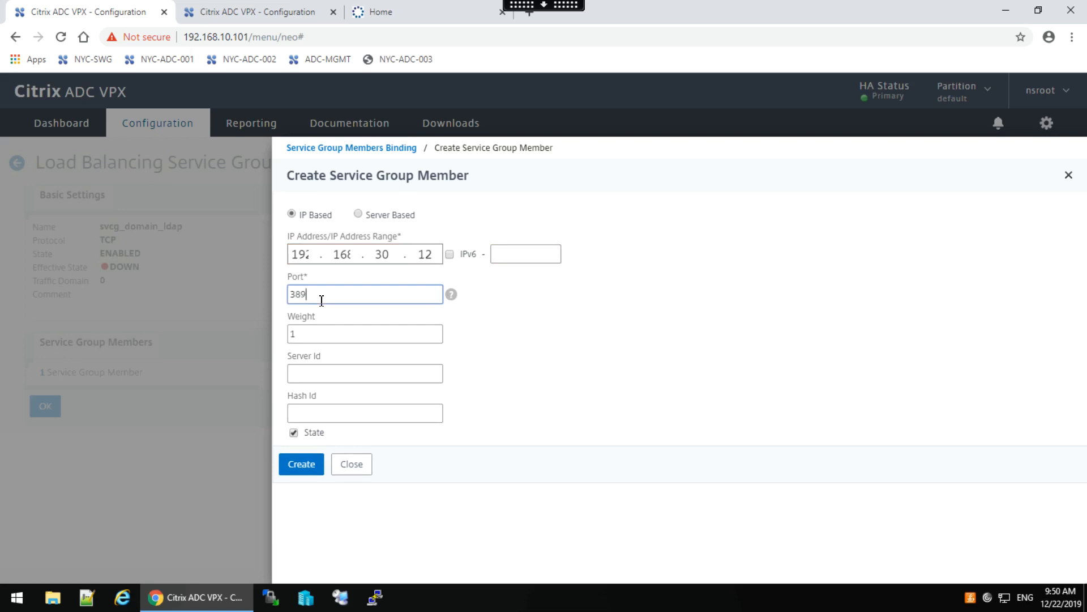
click(308, 465)
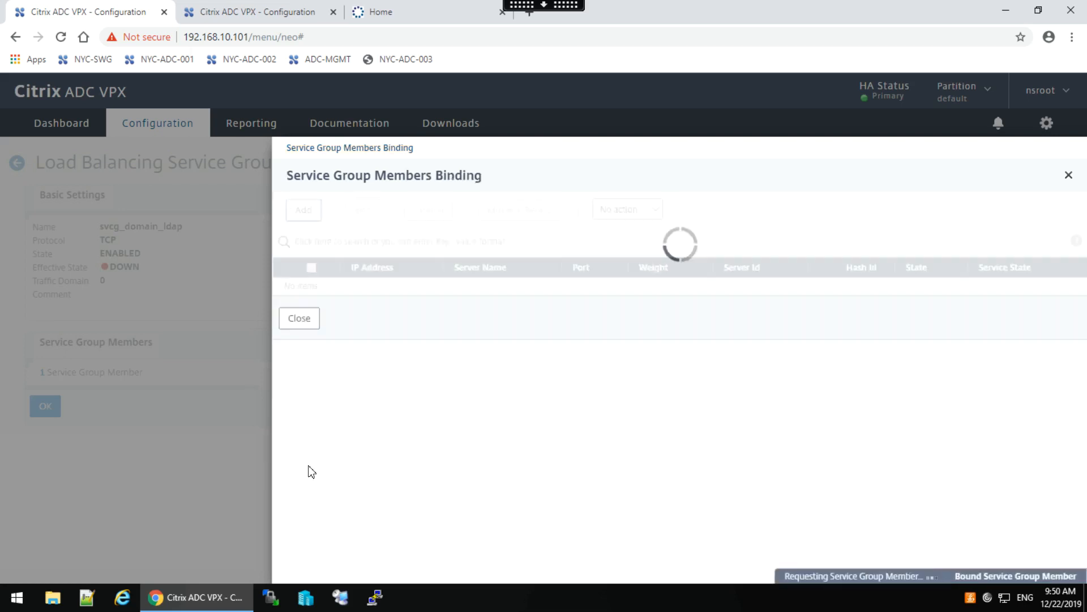
Close the members list and finish configuring svcg_domain_ldap.
click(299, 341)
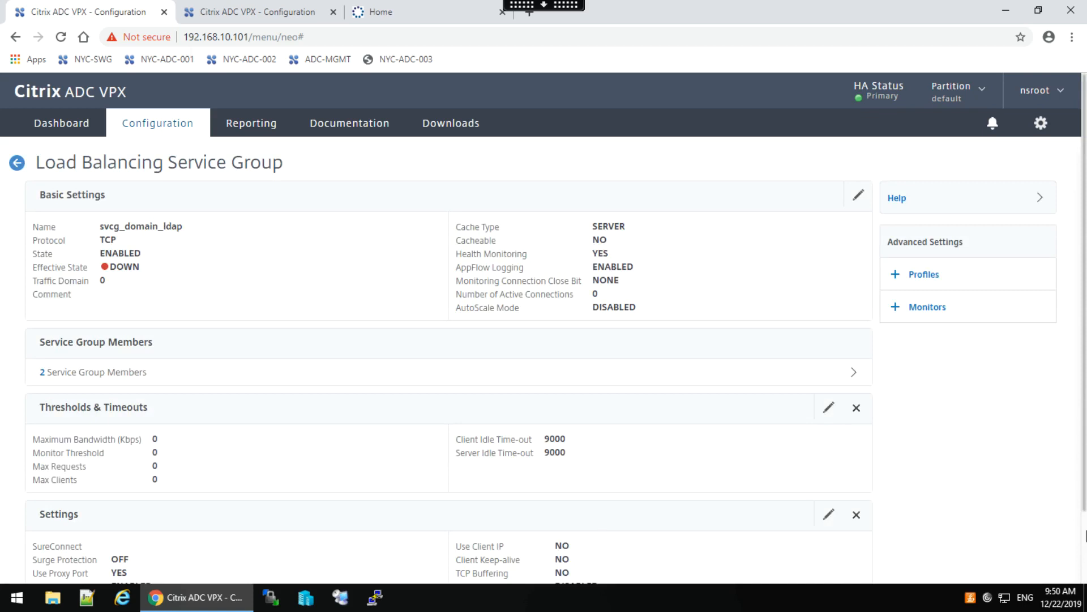
scroll(1085, 532, down, 2)
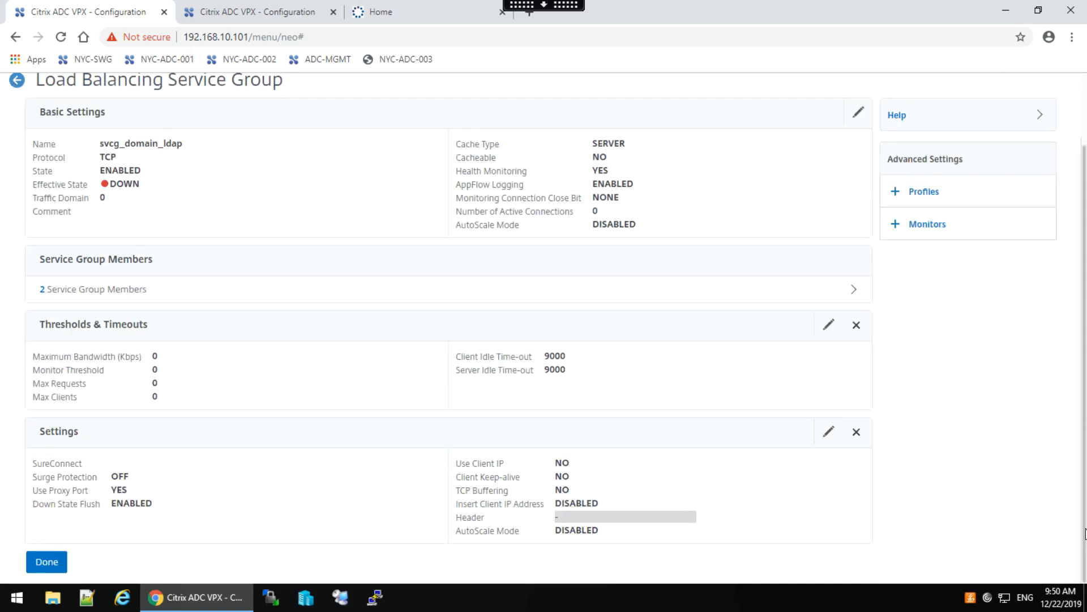
click(56, 563)
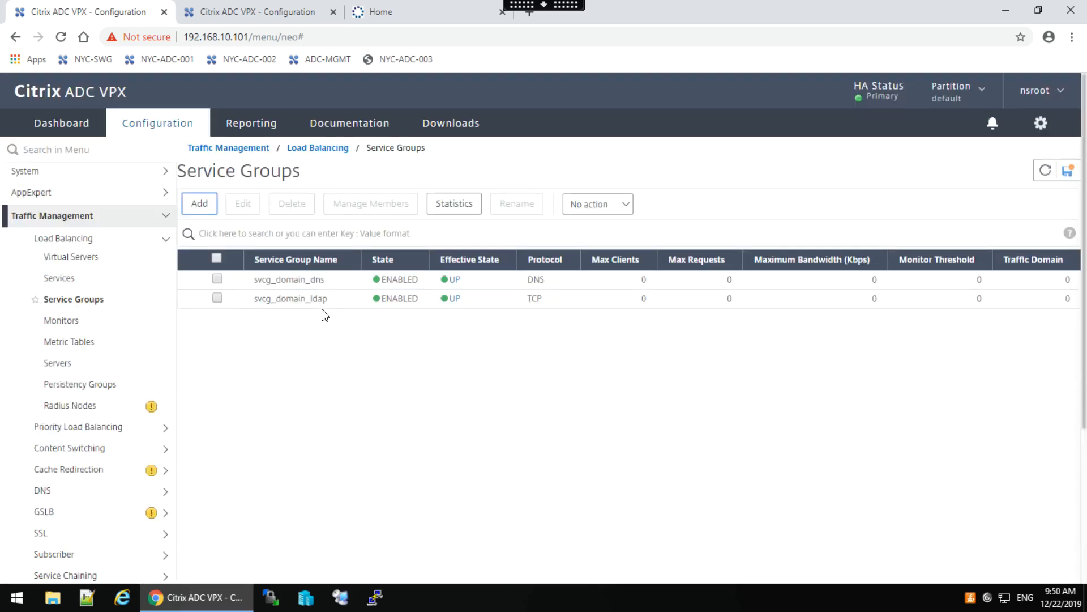
Create TCP virtual server lb_vsrv_ldap at 172.21.10.103, port 389.
click(67, 261)
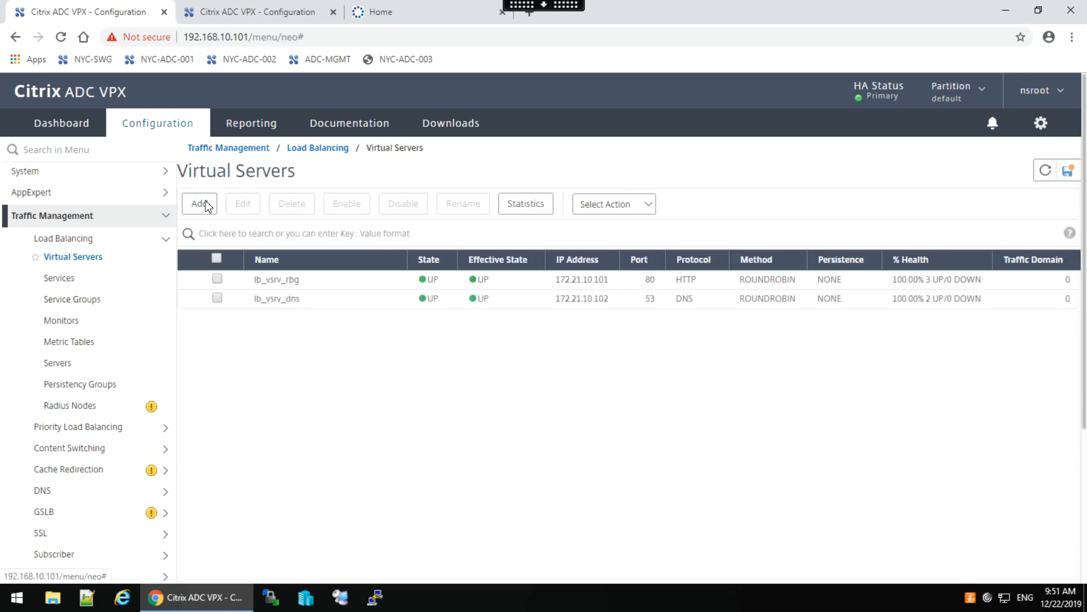
click(198, 204)
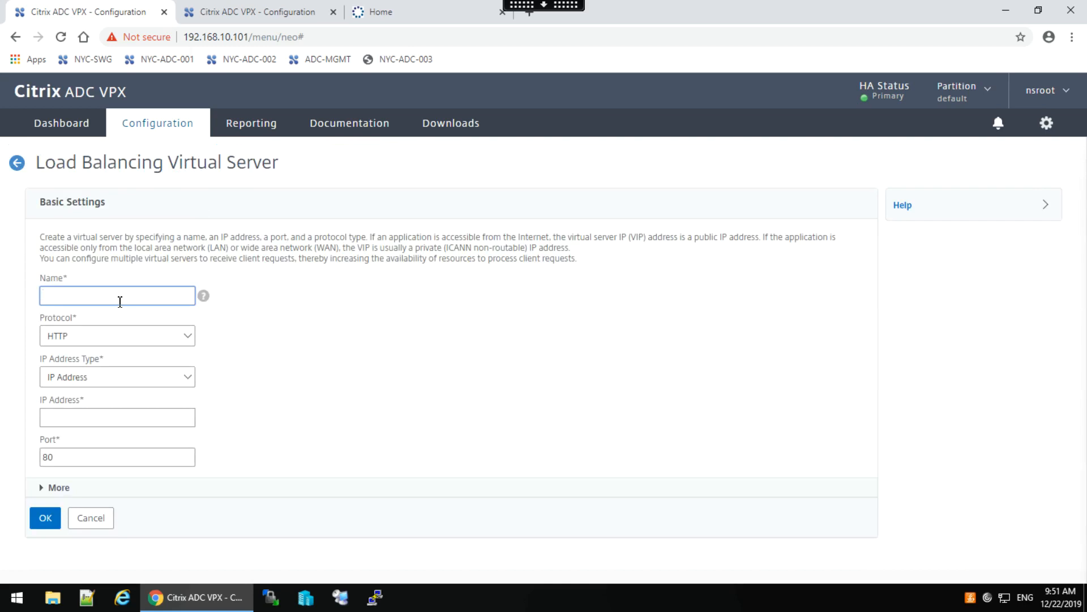
text(lb_vsrv_ldap)
click(184, 342)
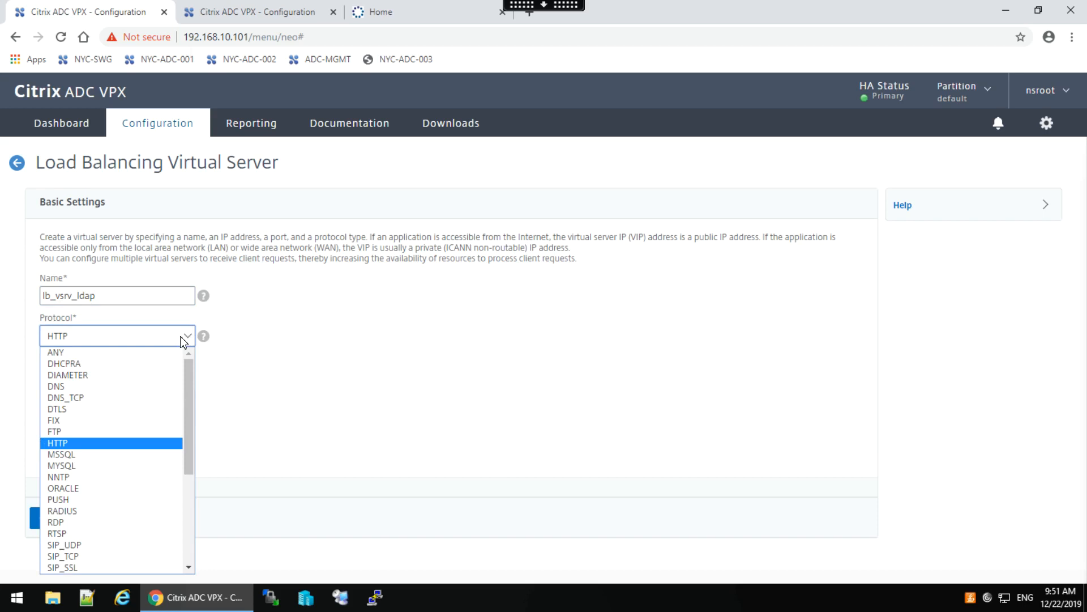
key(t)
click(184, 341)
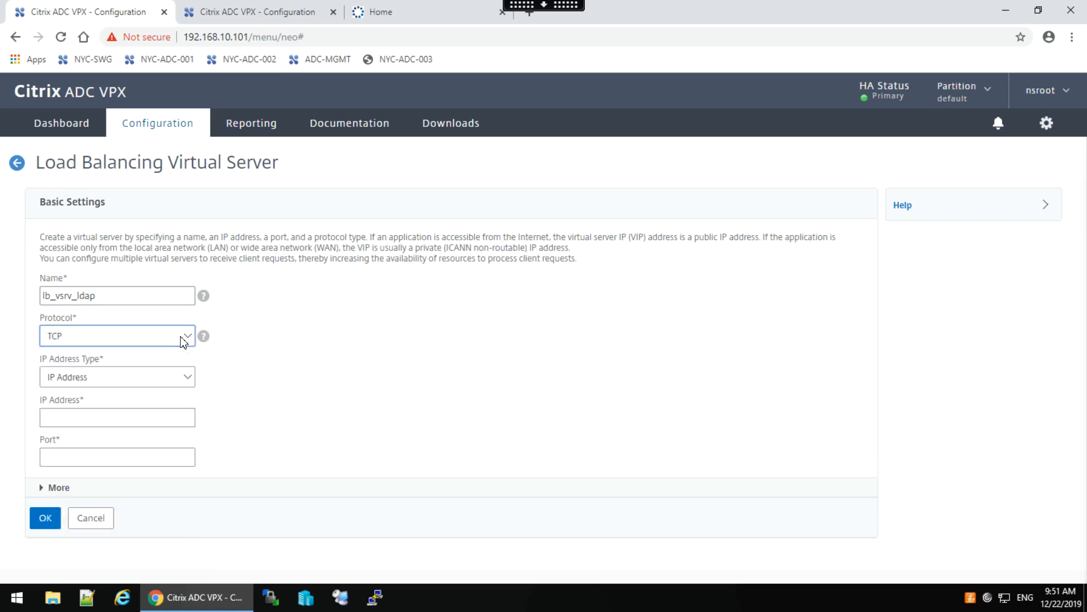
click(60, 419)
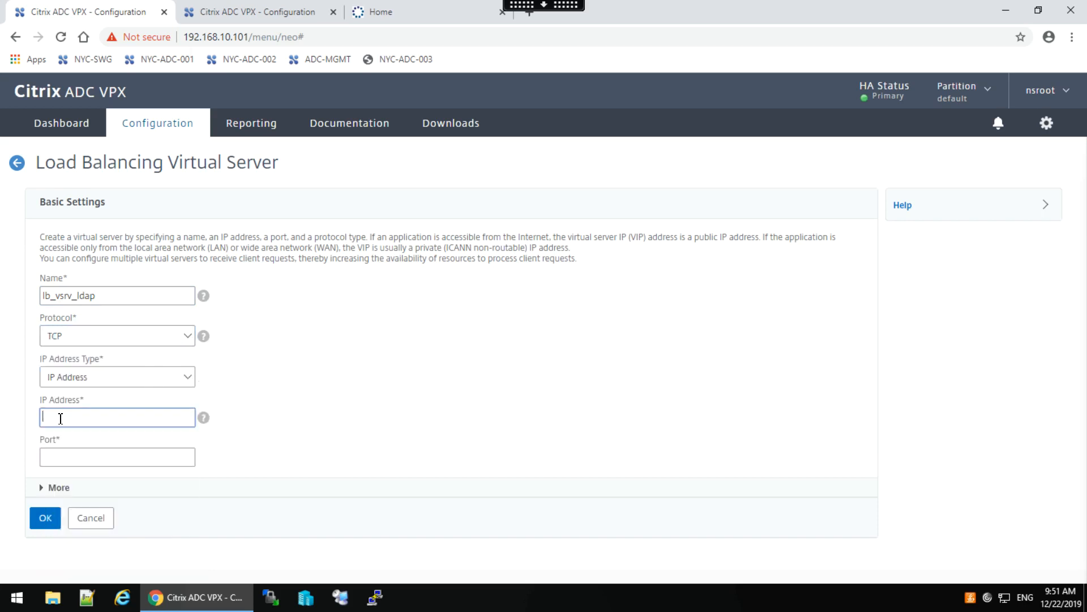
text(172.21.10.103)
click(51, 455)
text(389)
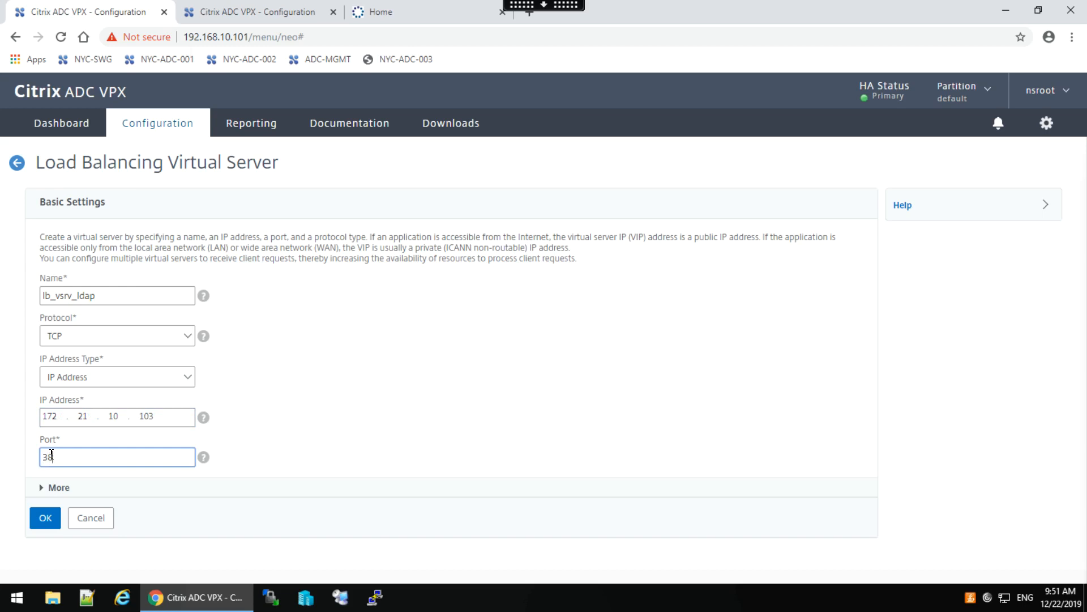
click(50, 523)
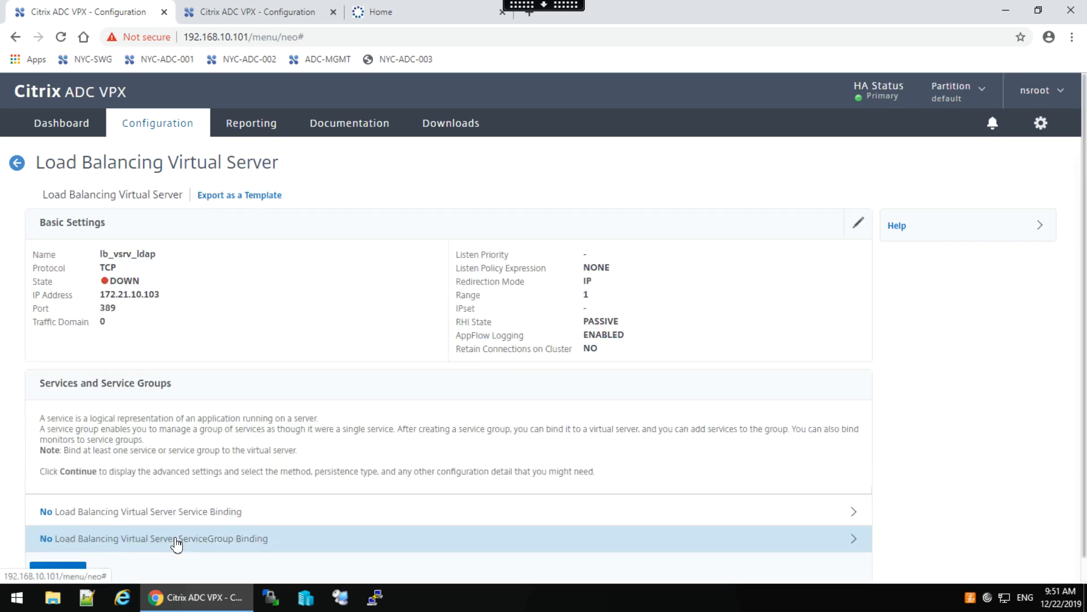
Bind service group svcg_domain_ldap to lb_vsrv_ldap.
click(173, 538)
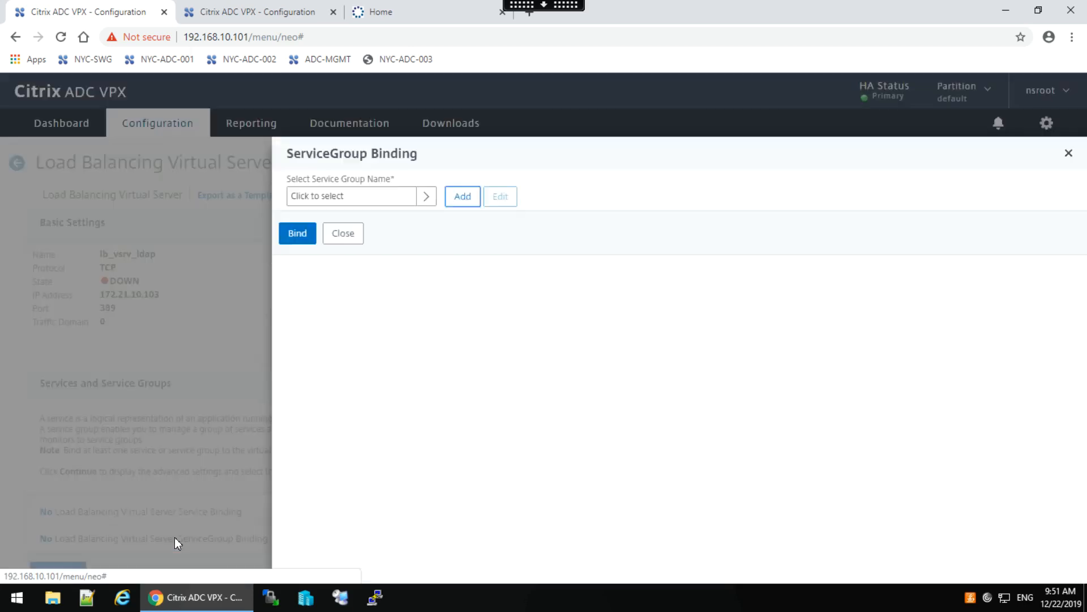
click(426, 196)
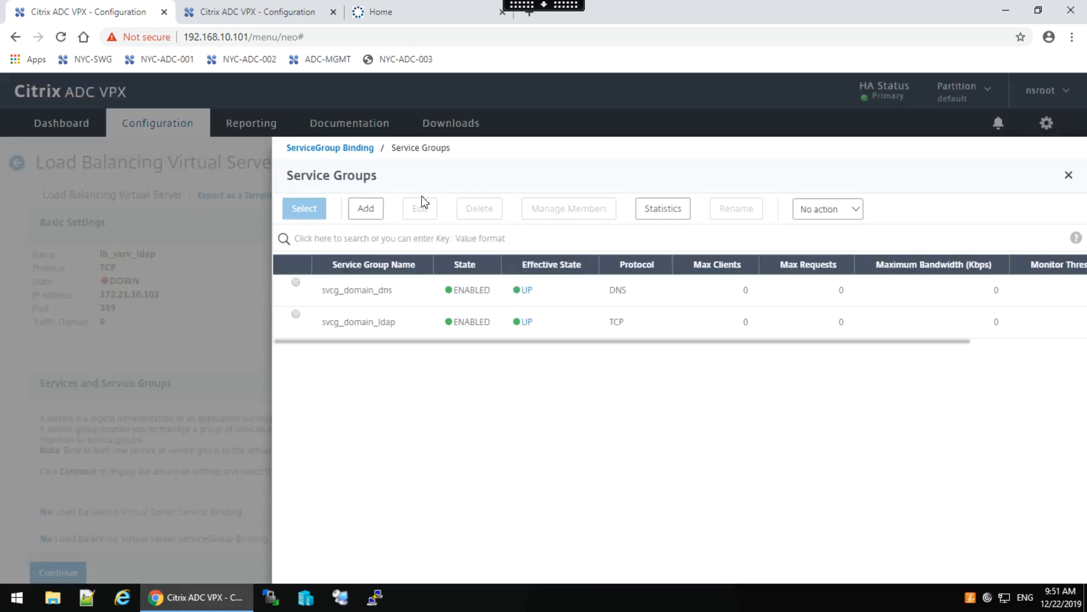
click(296, 314)
click(304, 209)
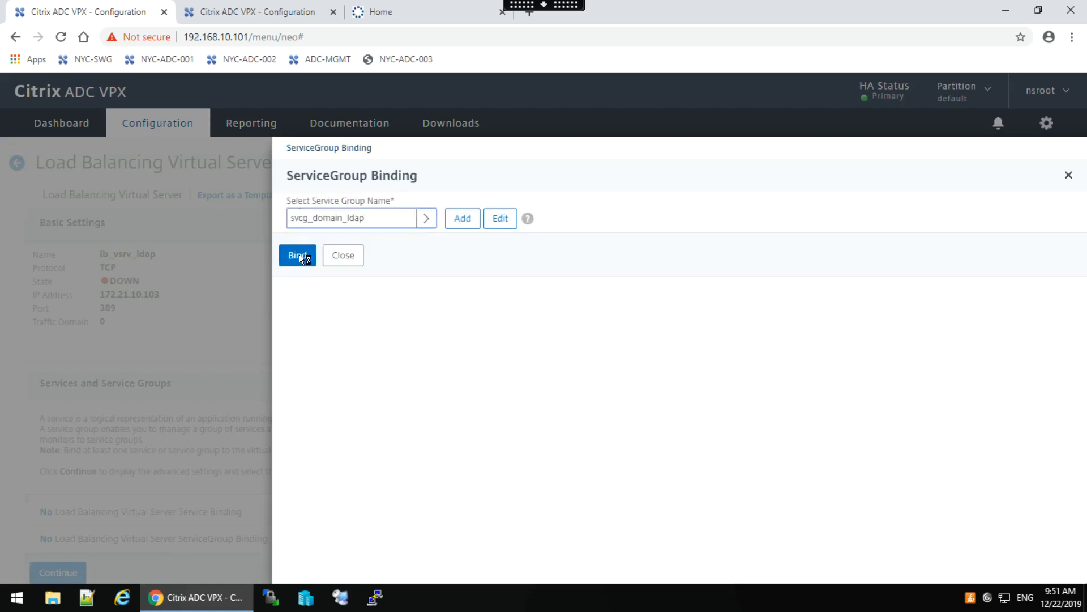
click(299, 255)
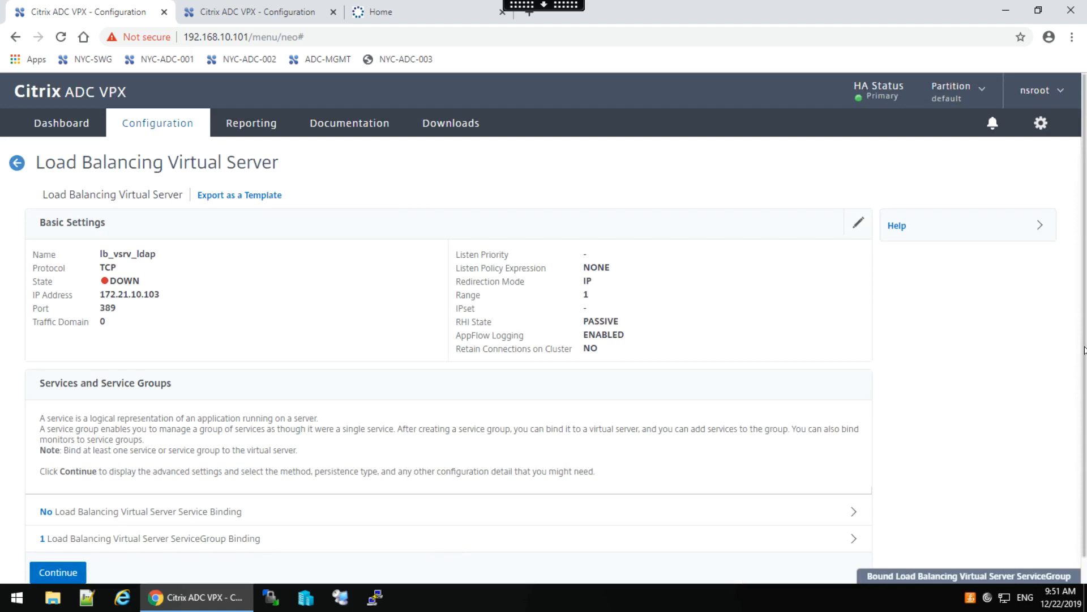
scroll(1084, 350, down, 1)
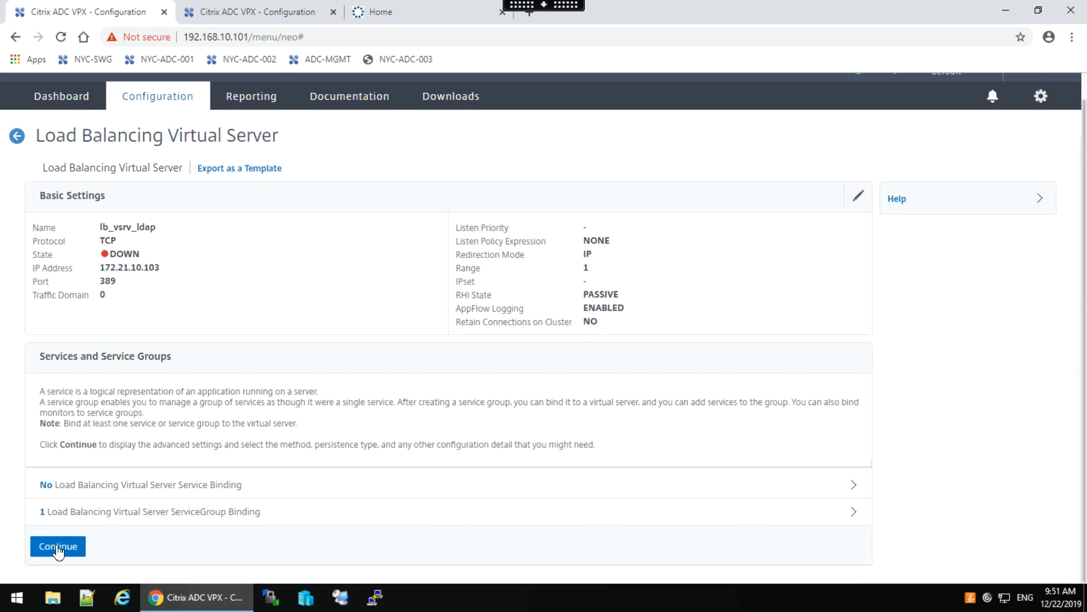
Set lb_vsrv_ldap's load balancing method to ROUNDROBIN and finish the virtual server.
click(57, 546)
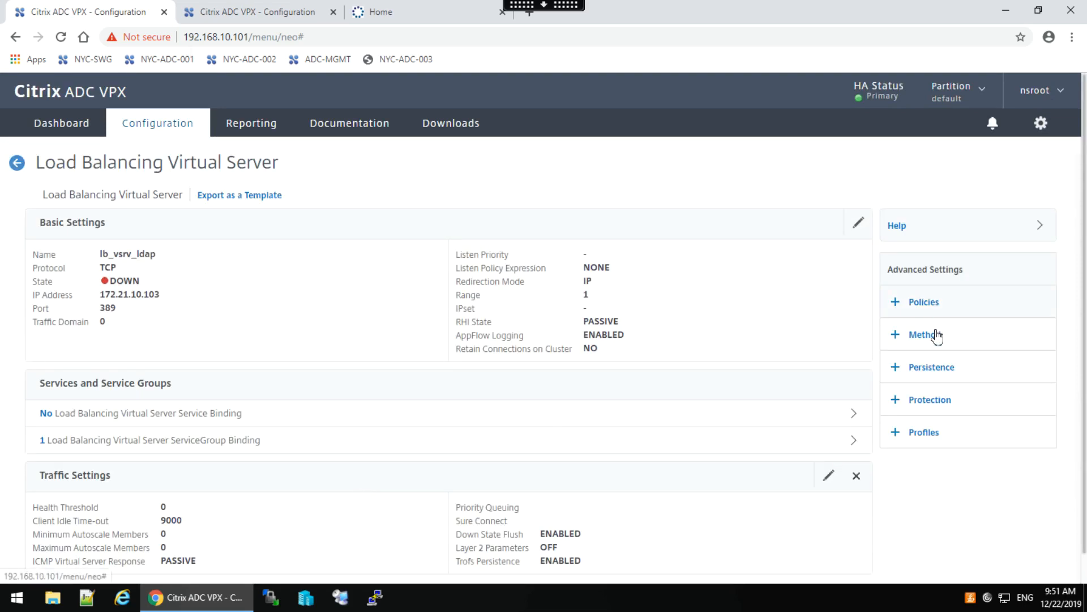
click(937, 336)
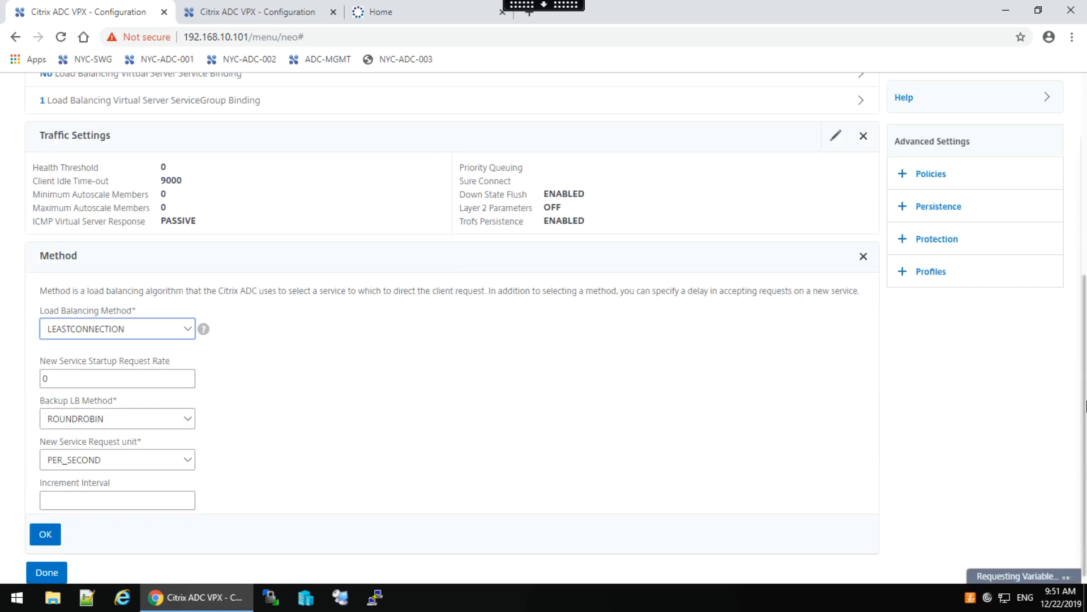
click(182, 333)
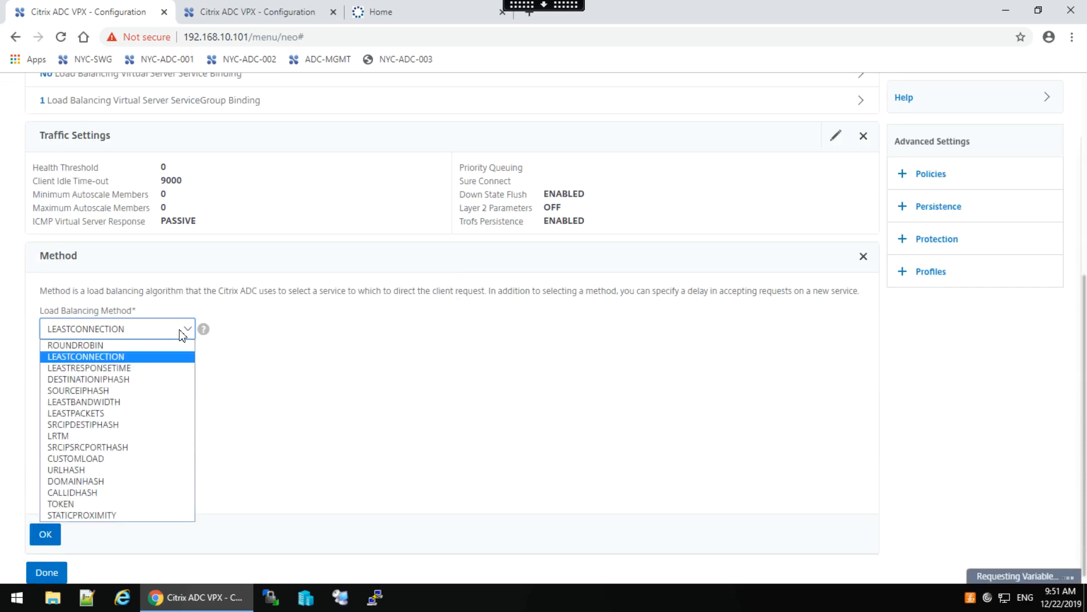
click(85, 347)
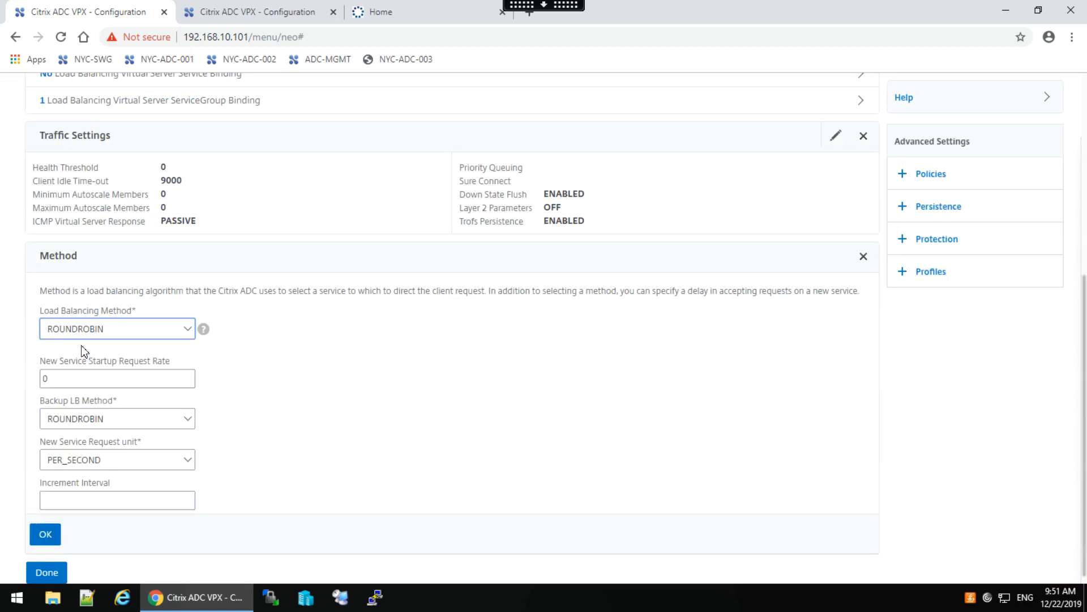
click(46, 536)
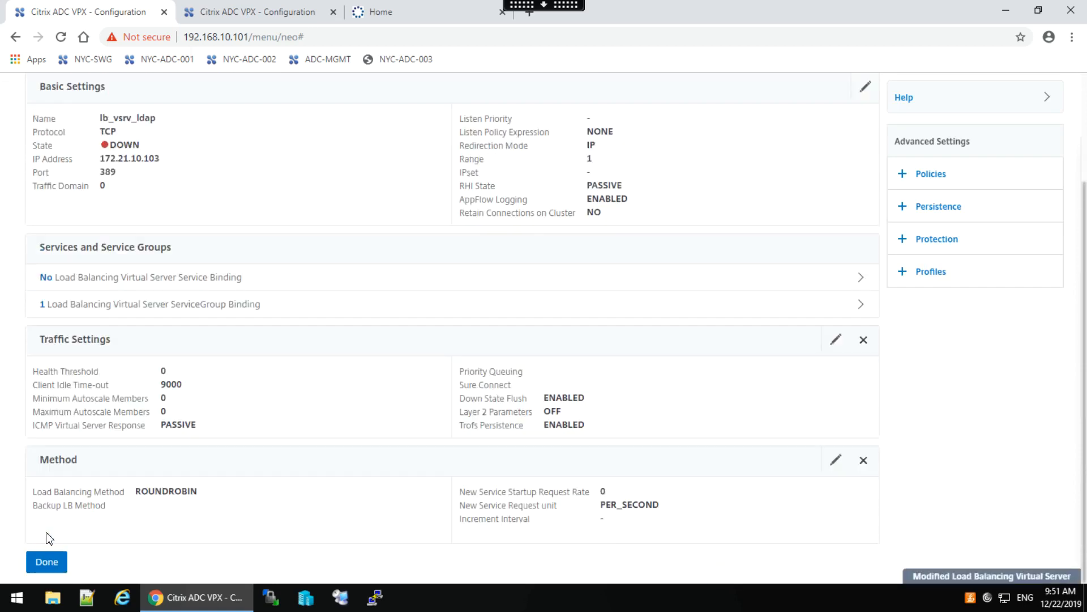
click(48, 562)
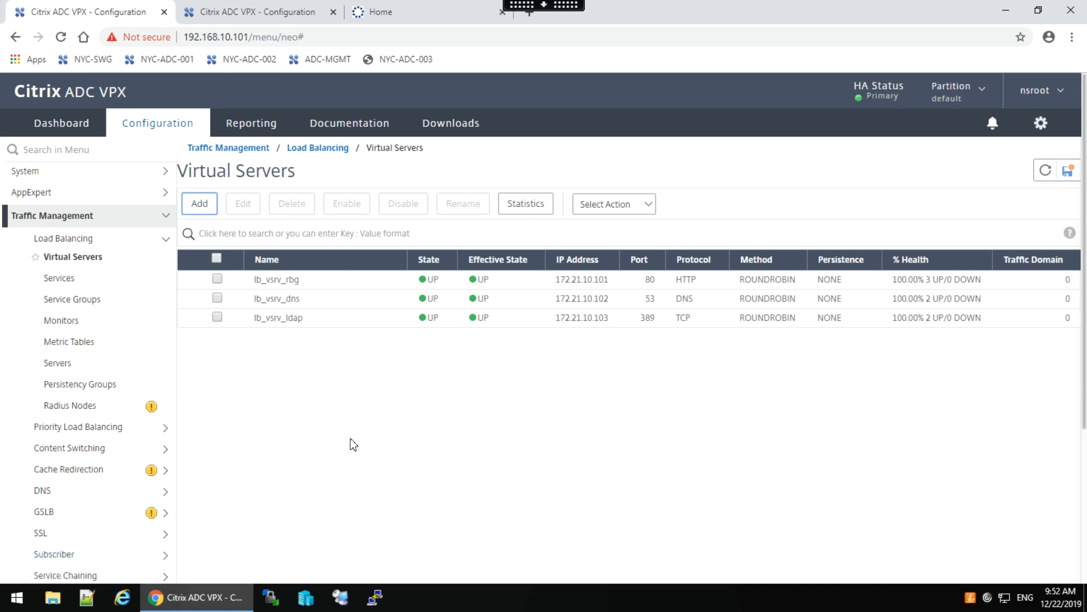
Start a new monitor from the Monitors list and name it mon_ldap.
click(67, 321)
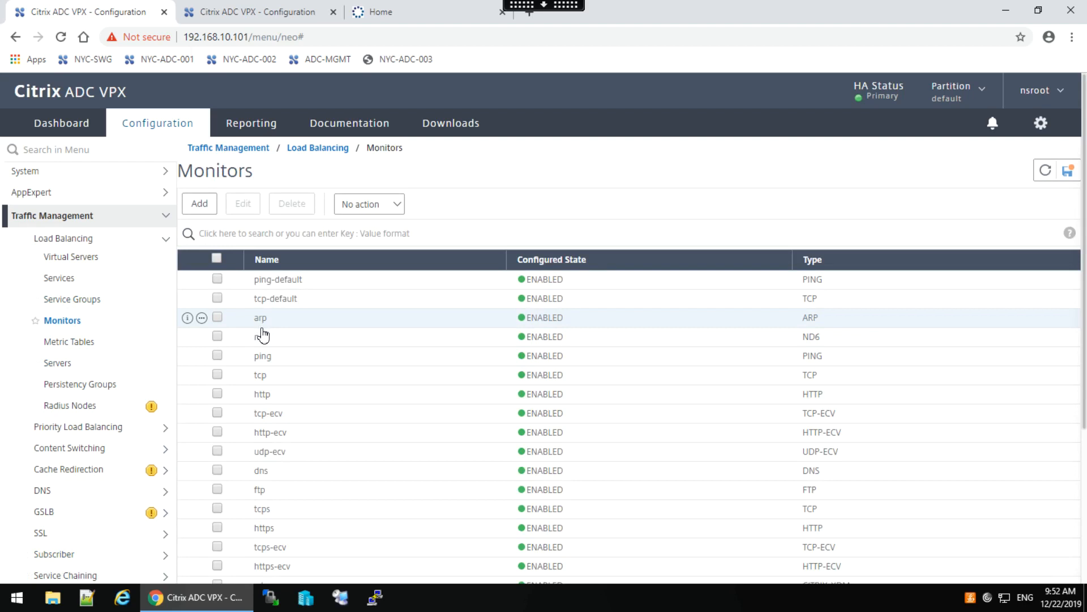
click(200, 208)
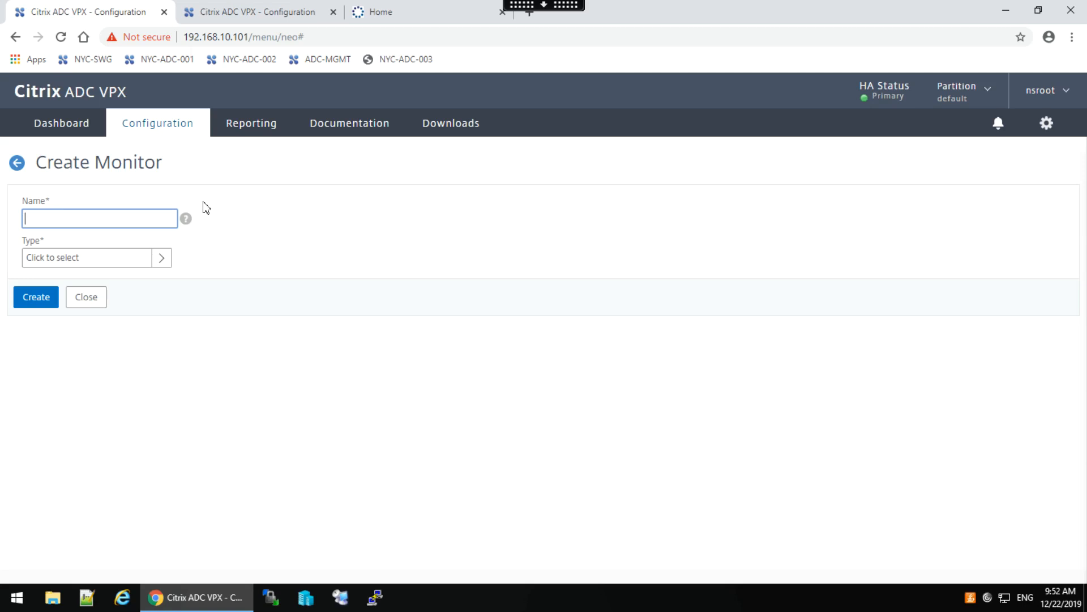
text(mon_ldap)
Filter the monitor types for 'ldap' and set the monitor type to LDAP.
click(162, 258)
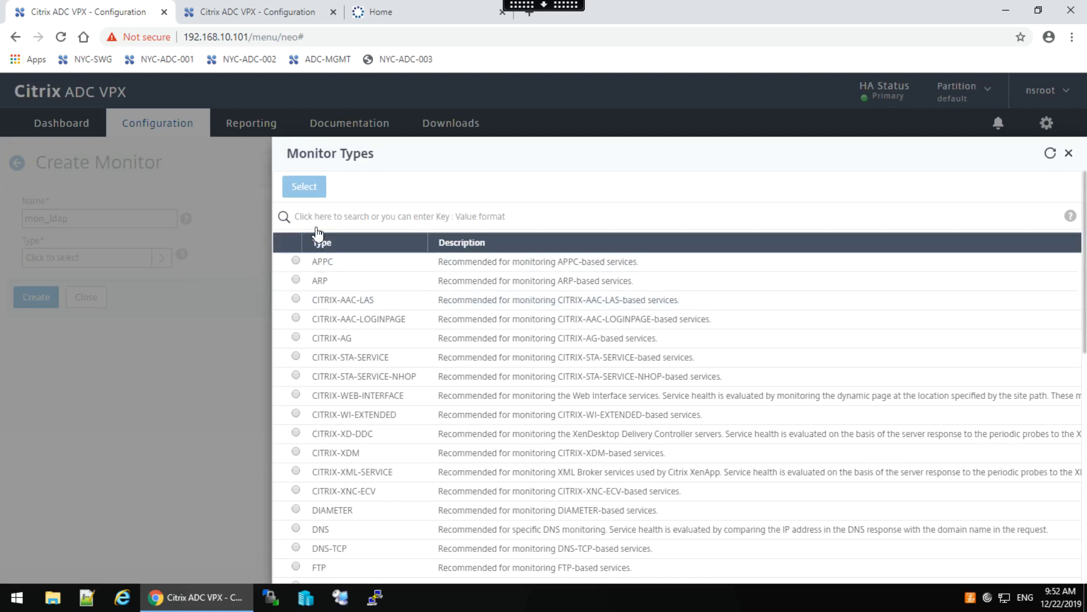
click(315, 220)
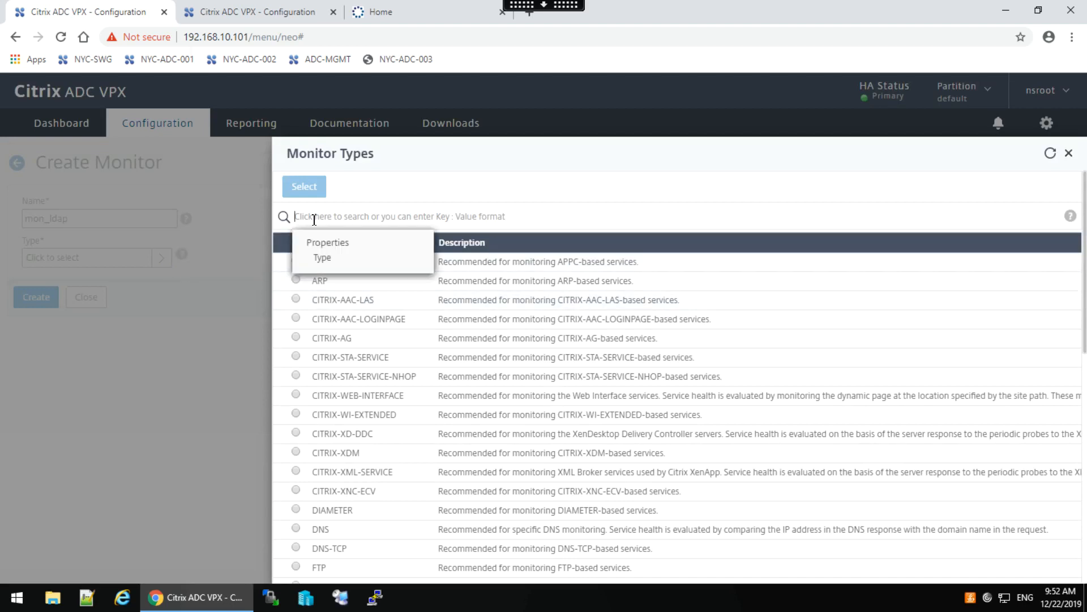
click(321, 259)
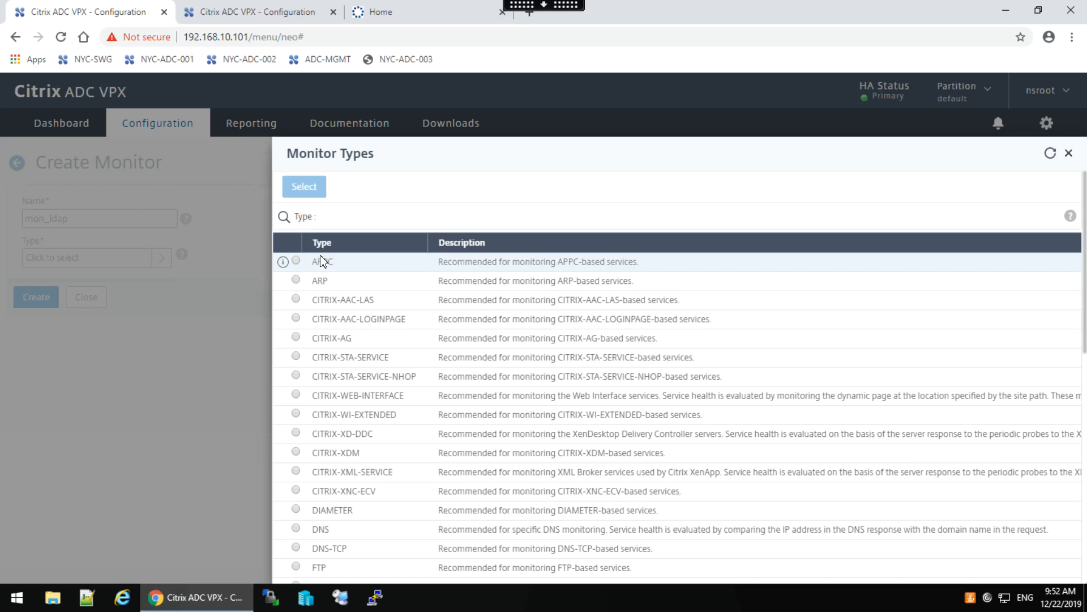
text(ldap)
key(Return)
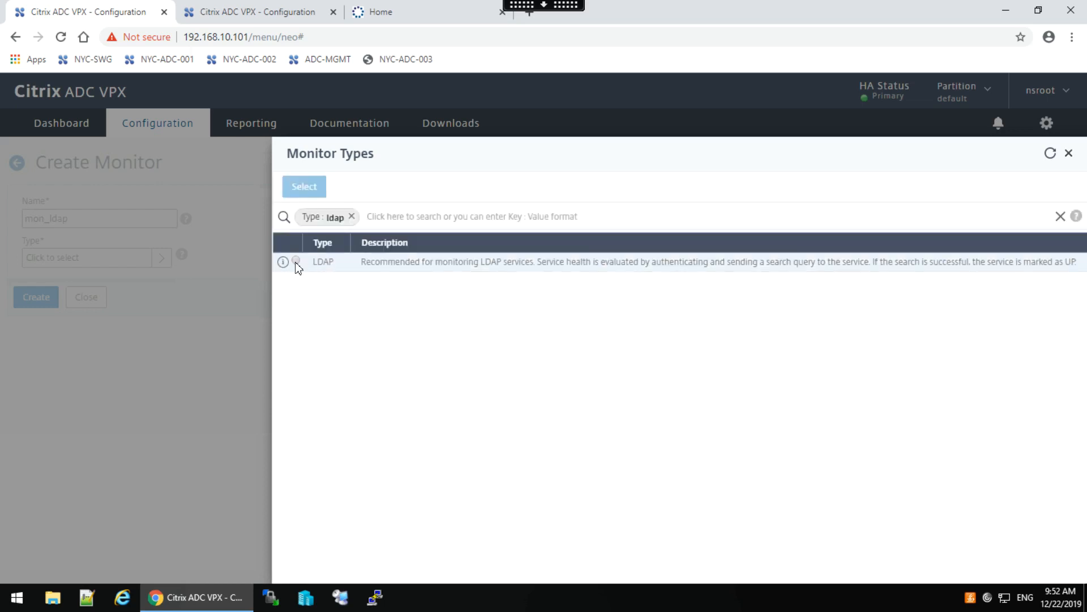
click(296, 261)
click(300, 186)
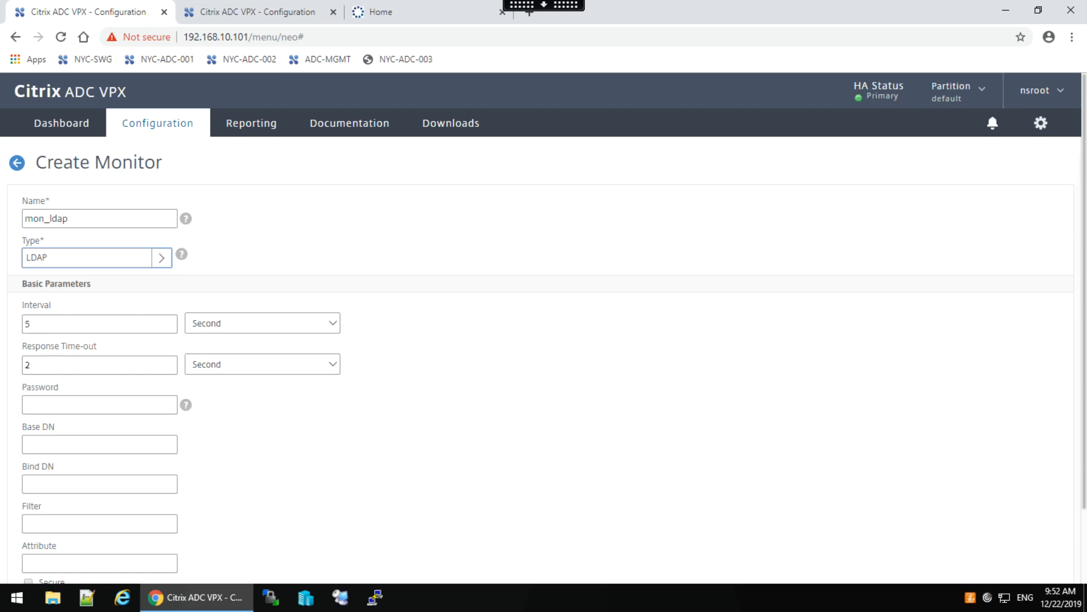
Enter the monitor's bind password and Base DN dc=workspacelab.com,dc=com.
click(77, 406)
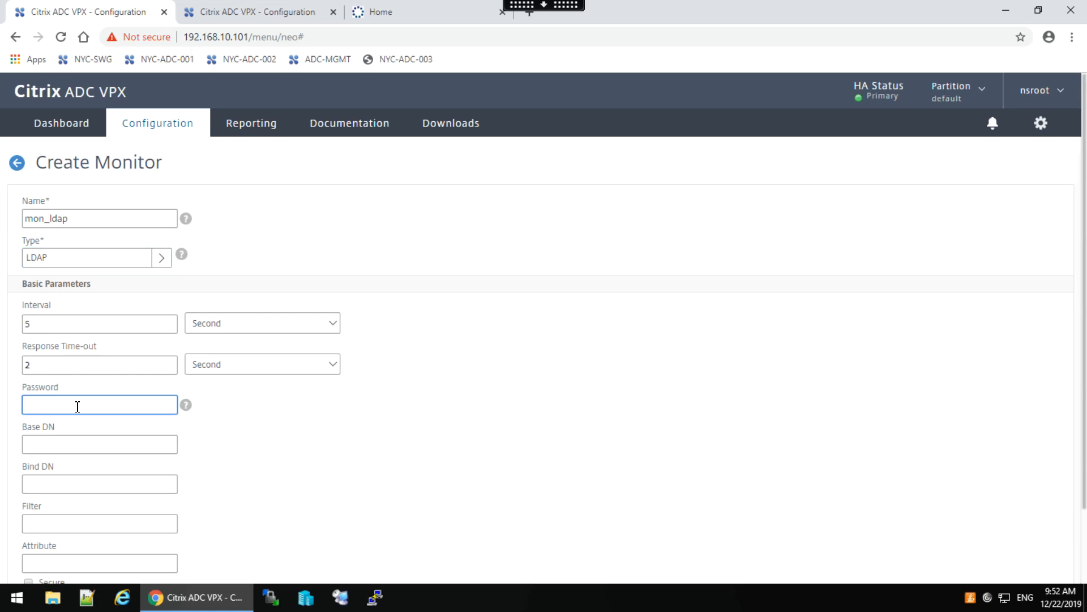
text(••)
key(BackSpace)
key(BackSpace)
text(•••••••••)
click(35, 445)
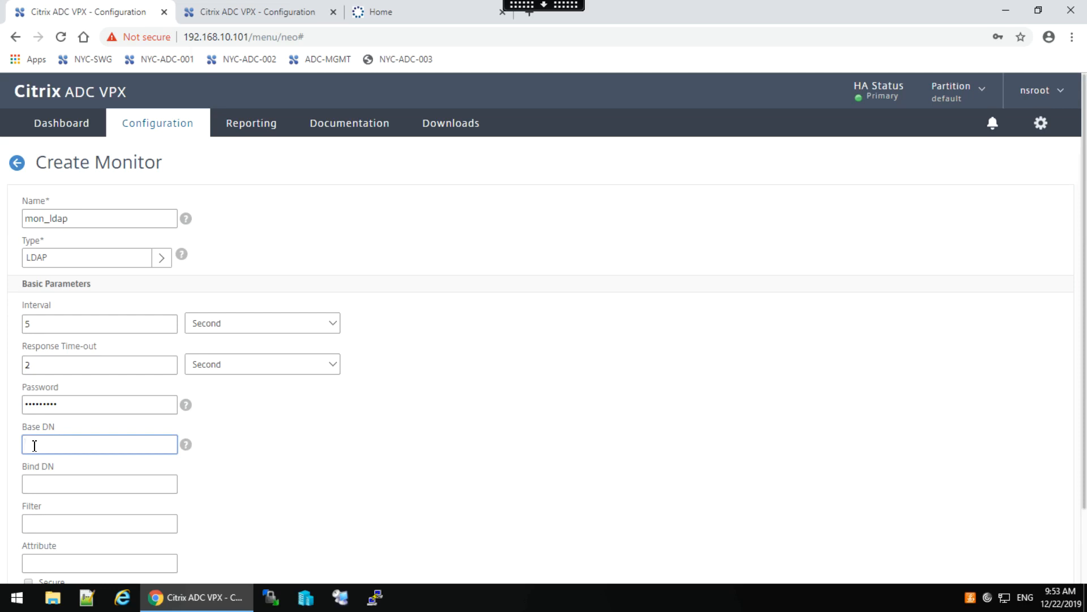
text(dc=workspacelab.com,dc=com)
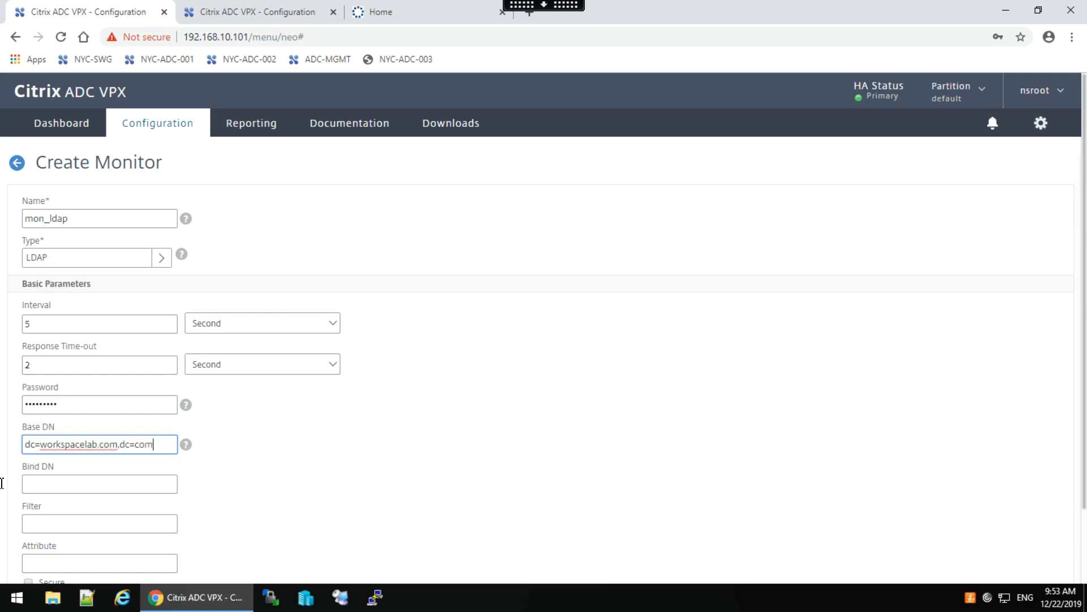
Set the Bind DN to the AD bind account, filter cn=Builtin and attribute memberOf.
click(43, 484)
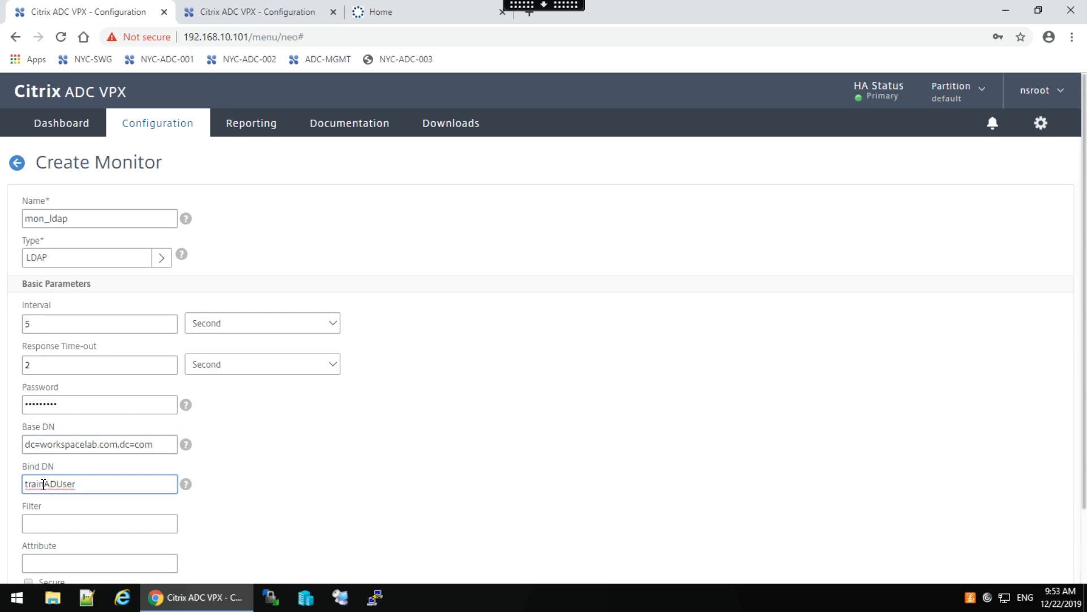
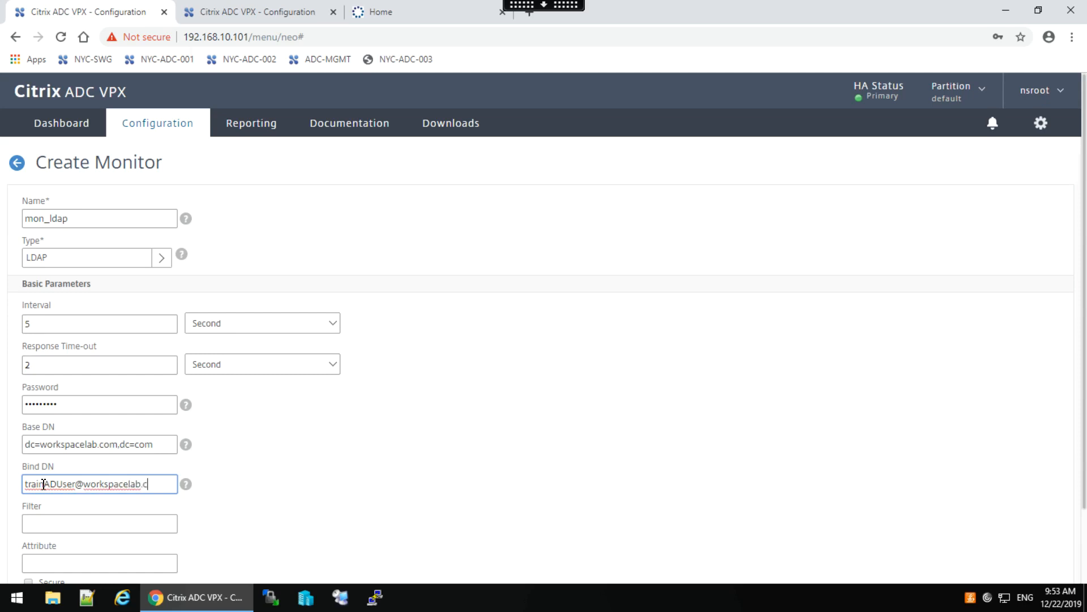
click(40, 523)
text(cn=)
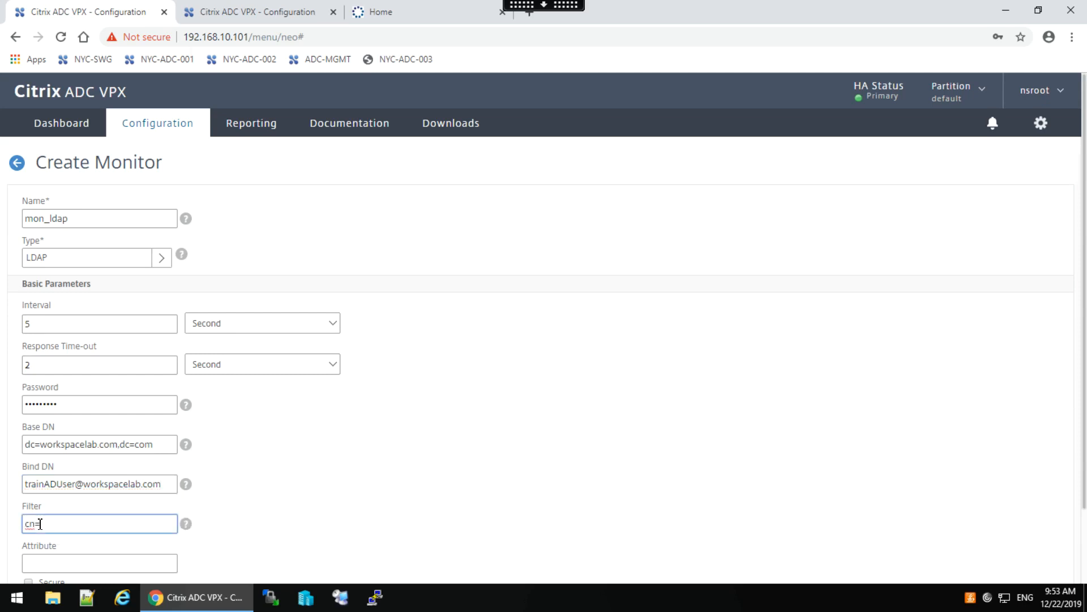
text(Builtin)
click(43, 560)
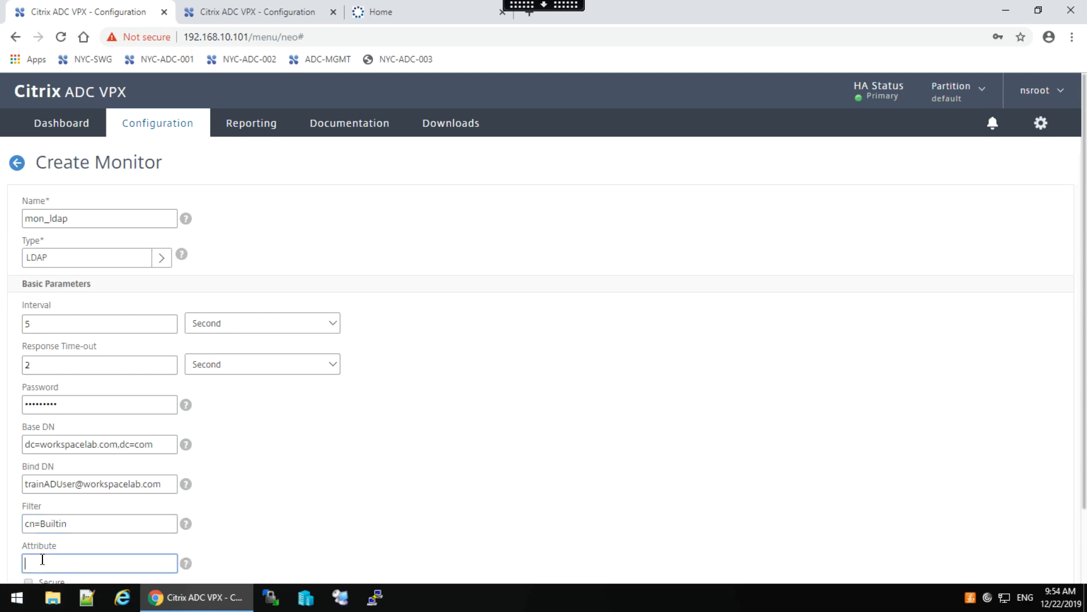
text(memberOf)
drag(1085, 448, 1085, 558)
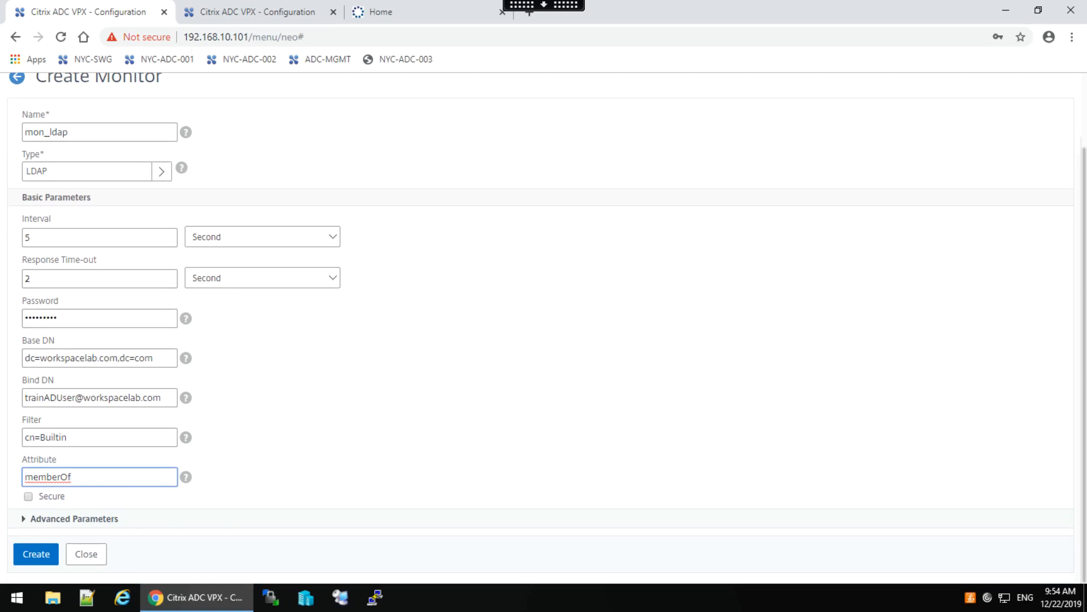
click(67, 520)
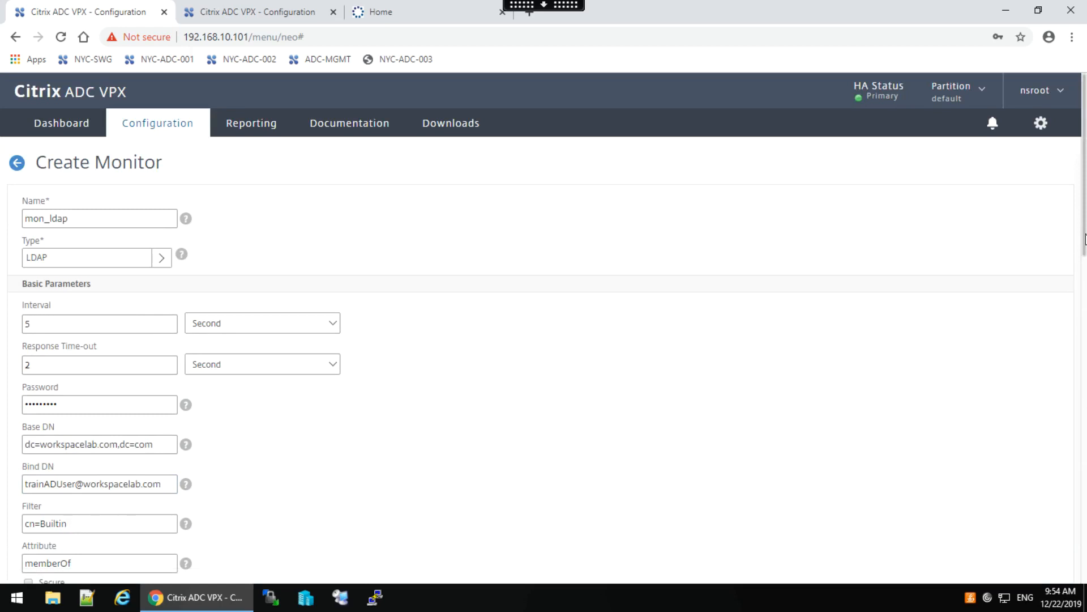
Choose the nsldap.pl script and create the mon_ldap monitor.
click(1085, 318)
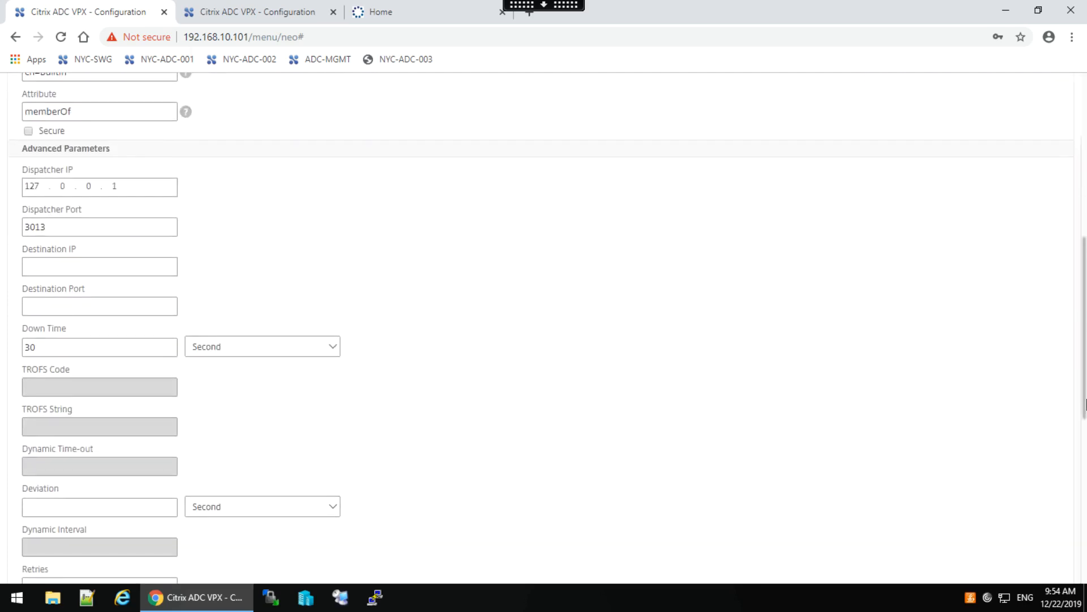
click(1085, 444)
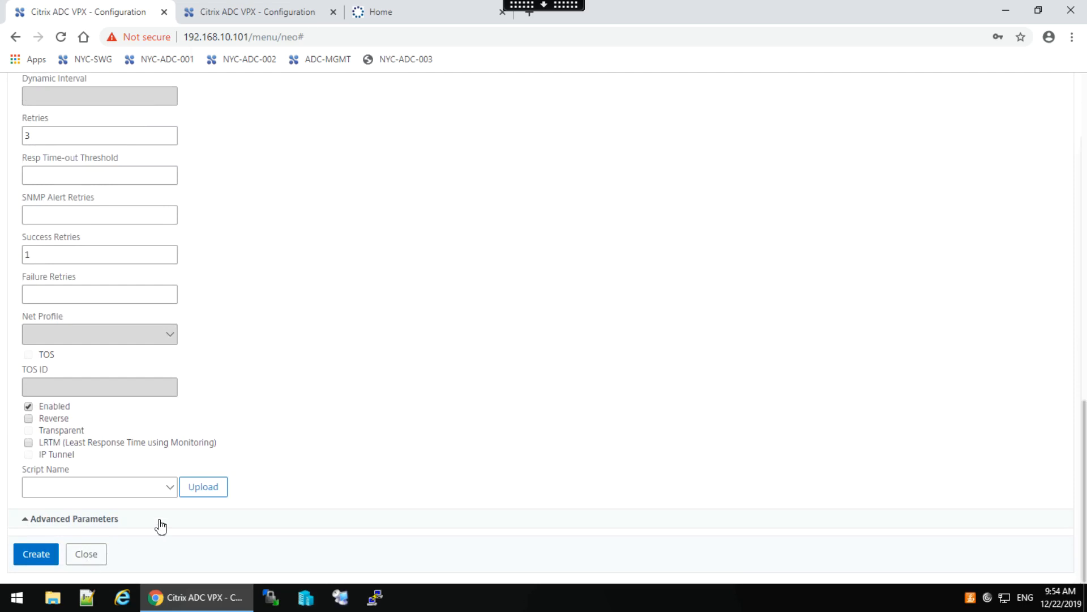
click(170, 488)
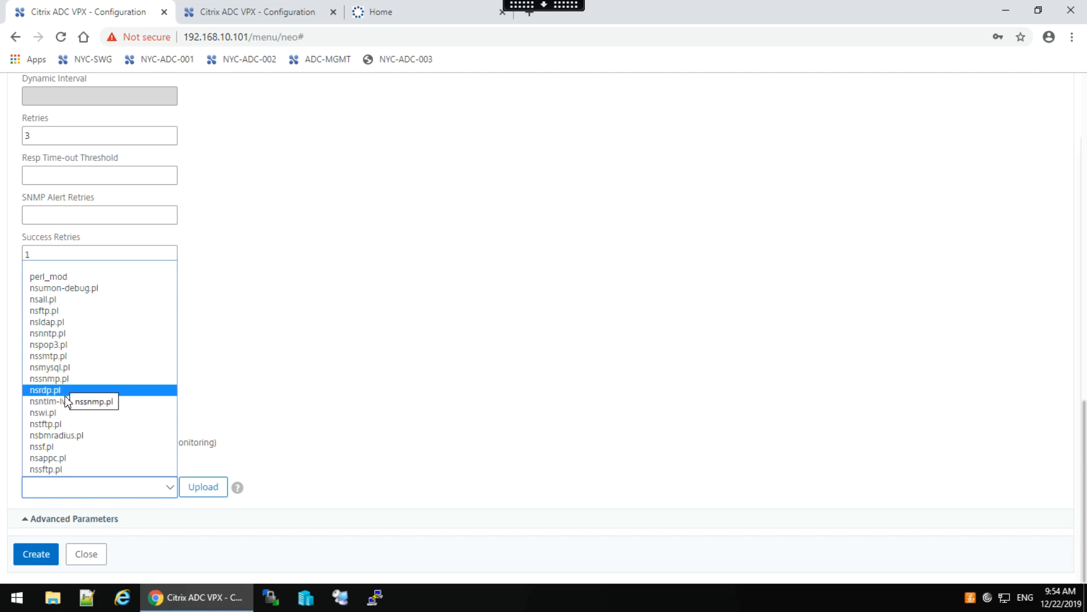
click(56, 323)
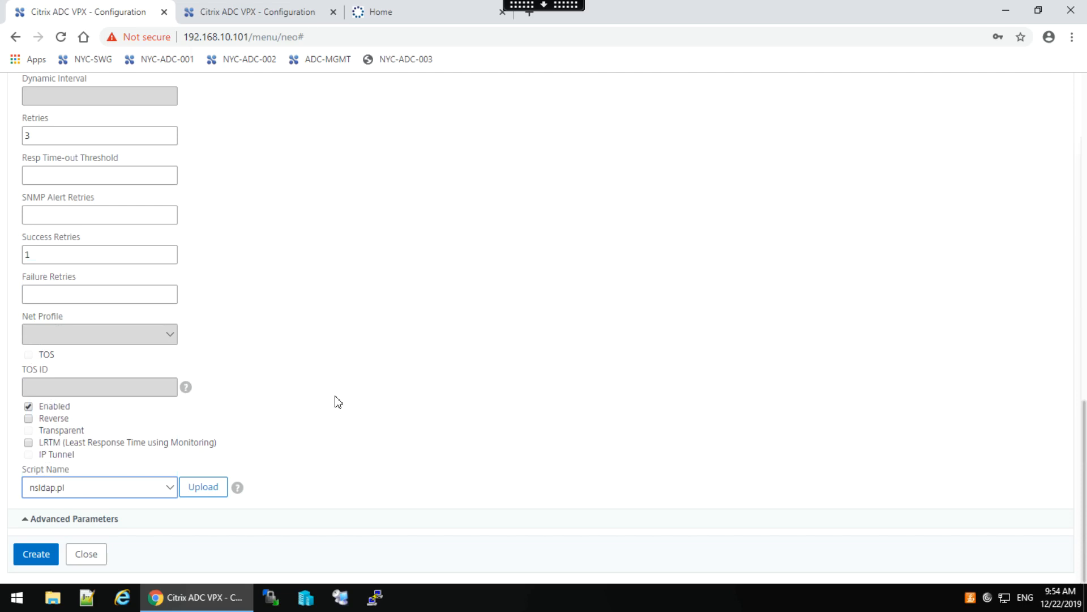
click(33, 555)
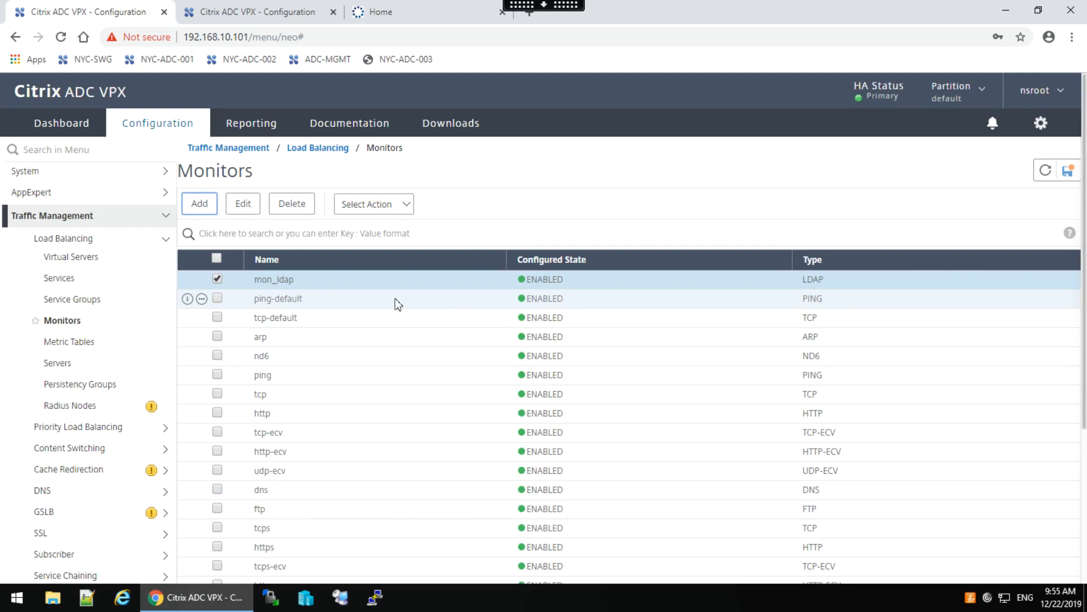
Open svcg_domain_ldap and add a Monitors section to its advanced settings.
click(81, 304)
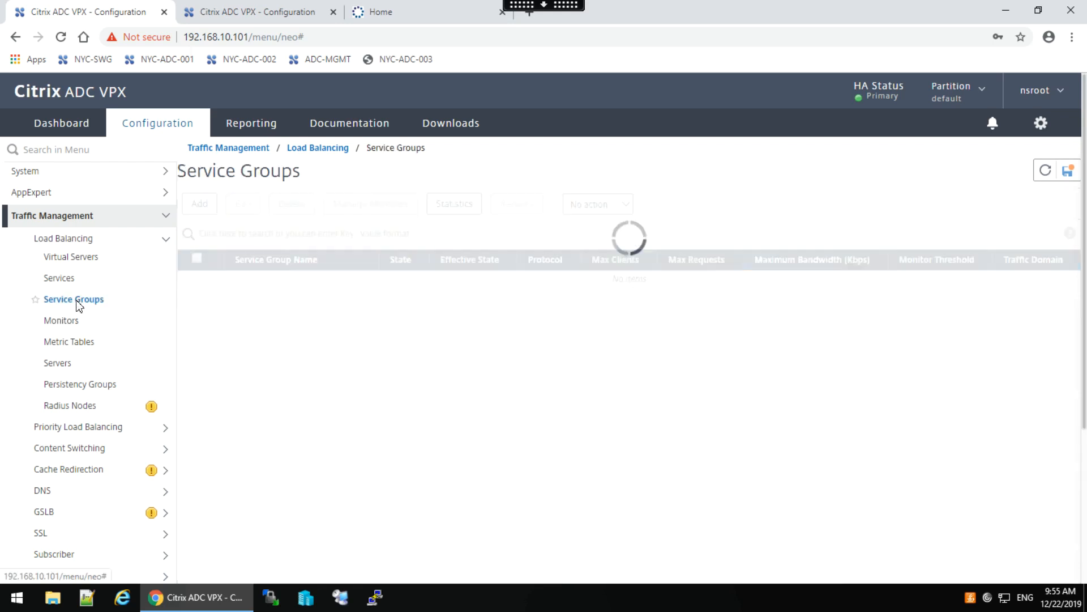
click(310, 304)
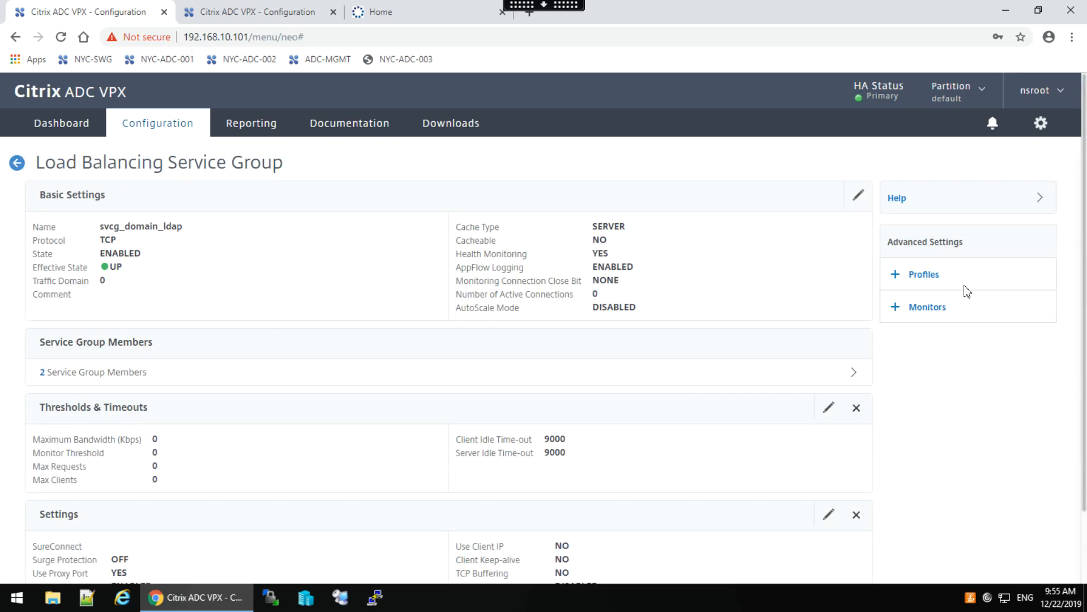
click(920, 312)
click(1084, 491)
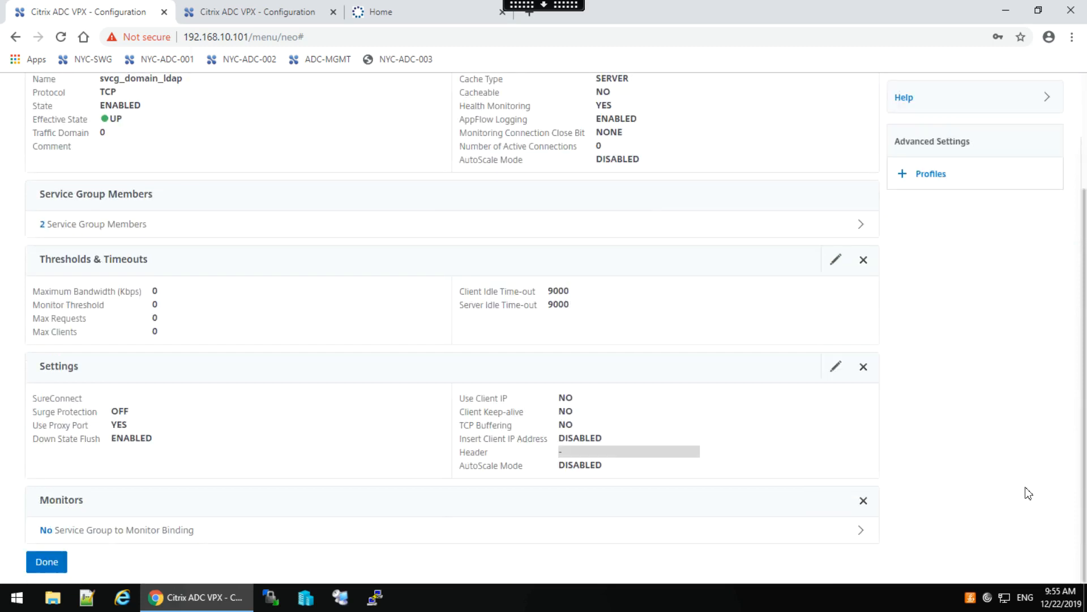
Find mon_ldap by name, bind it to the service group, and finish editing.
click(106, 530)
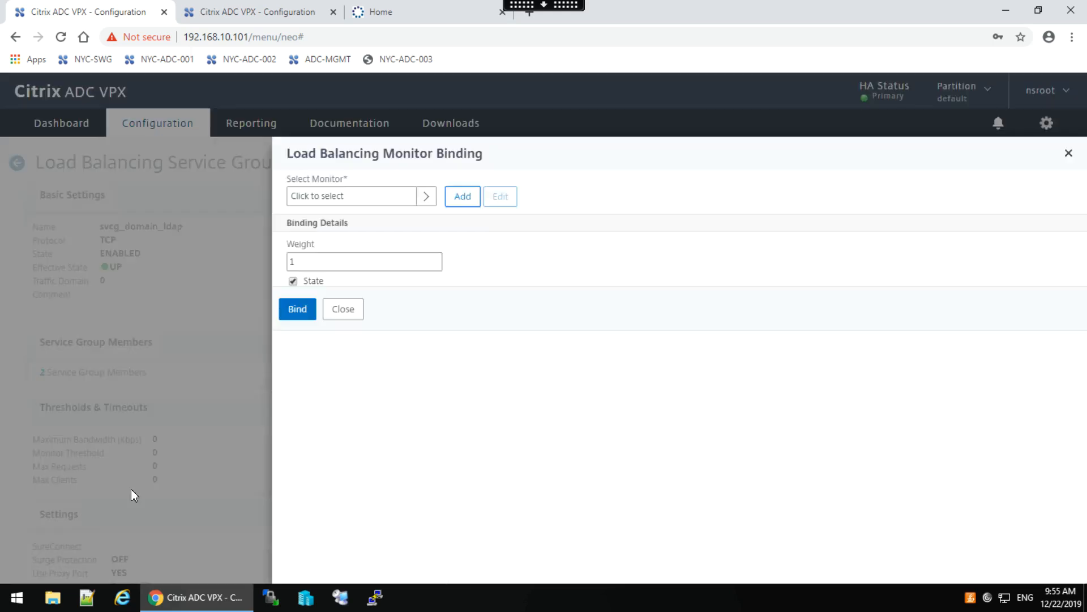
click(429, 200)
click(310, 239)
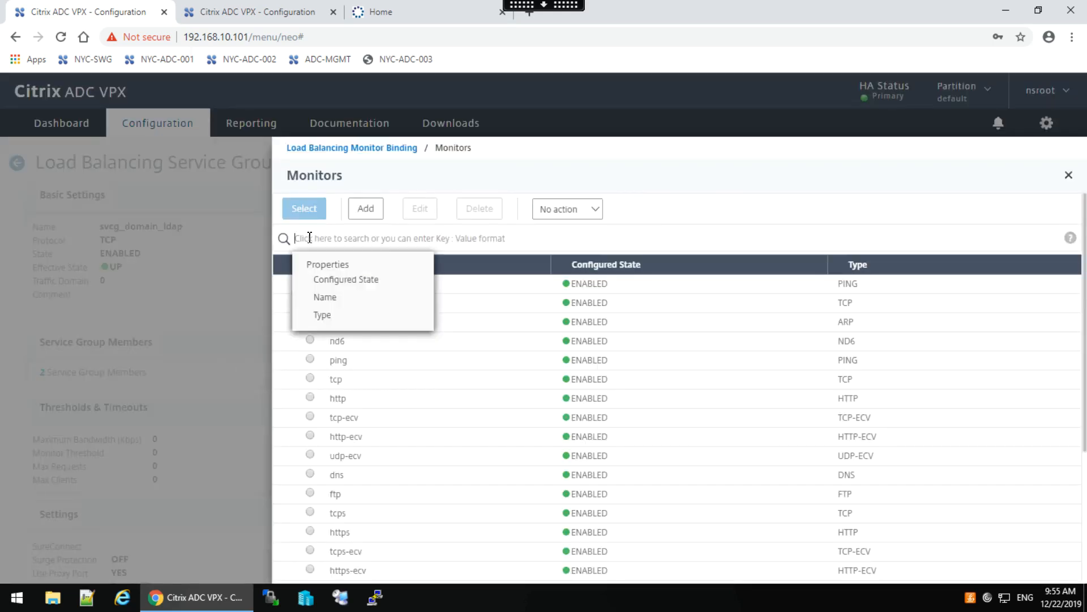
click(326, 299)
text(mon)
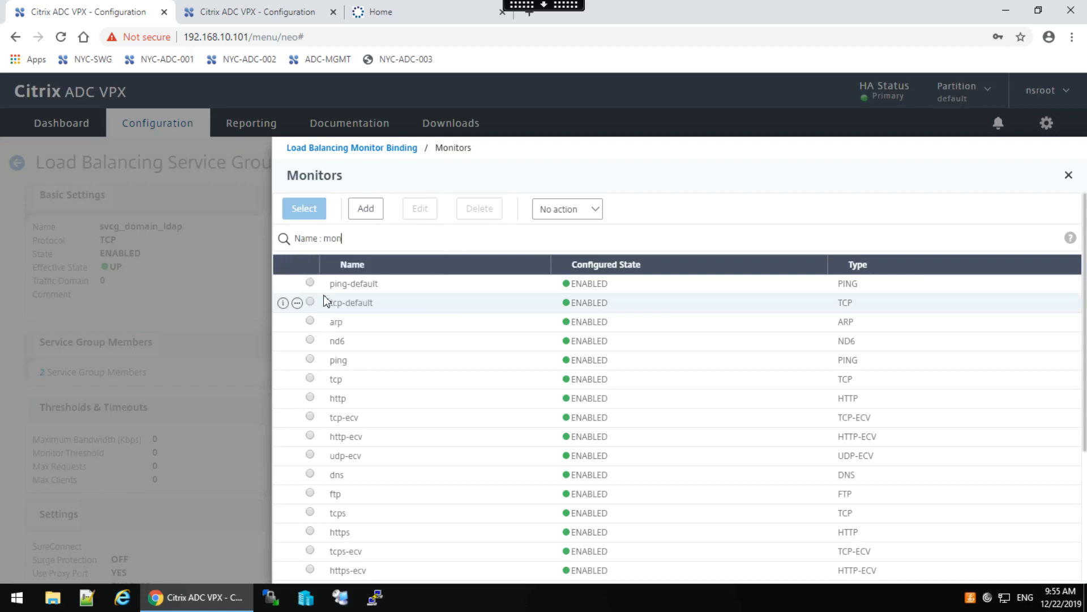
key(Return)
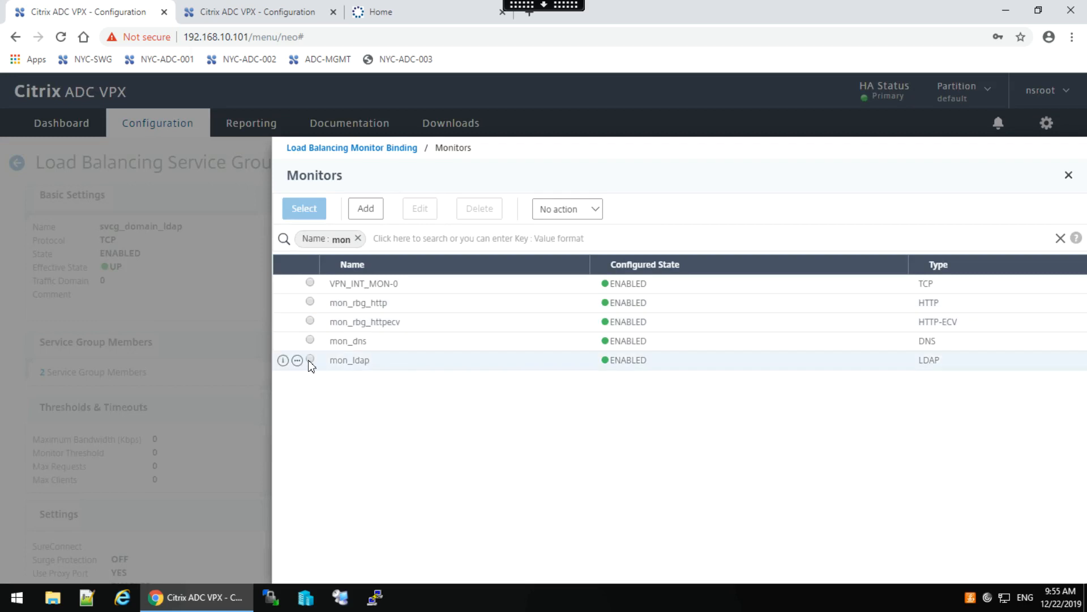
click(310, 359)
click(305, 210)
click(297, 334)
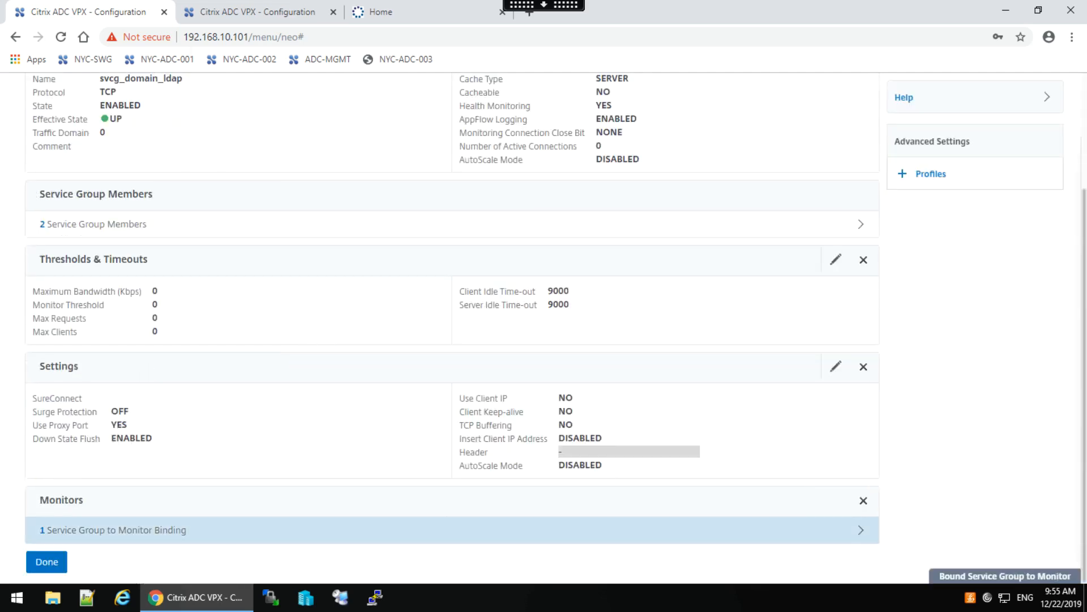
click(46, 563)
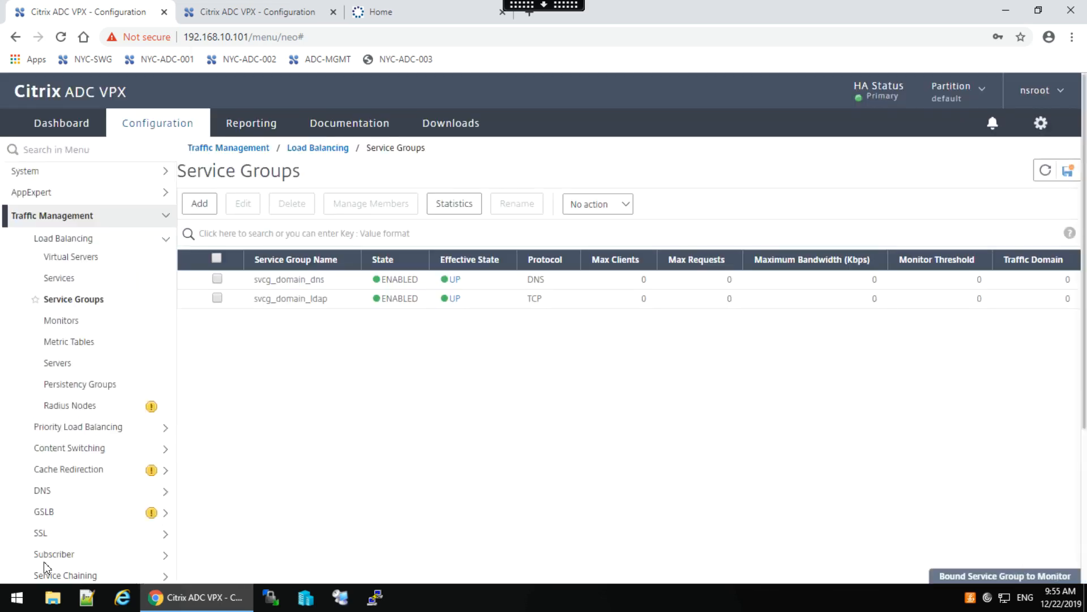
Check that mon_ldap is bound to svcg_domain_ldap, then refresh the service groups list twice.
double_click(282, 299)
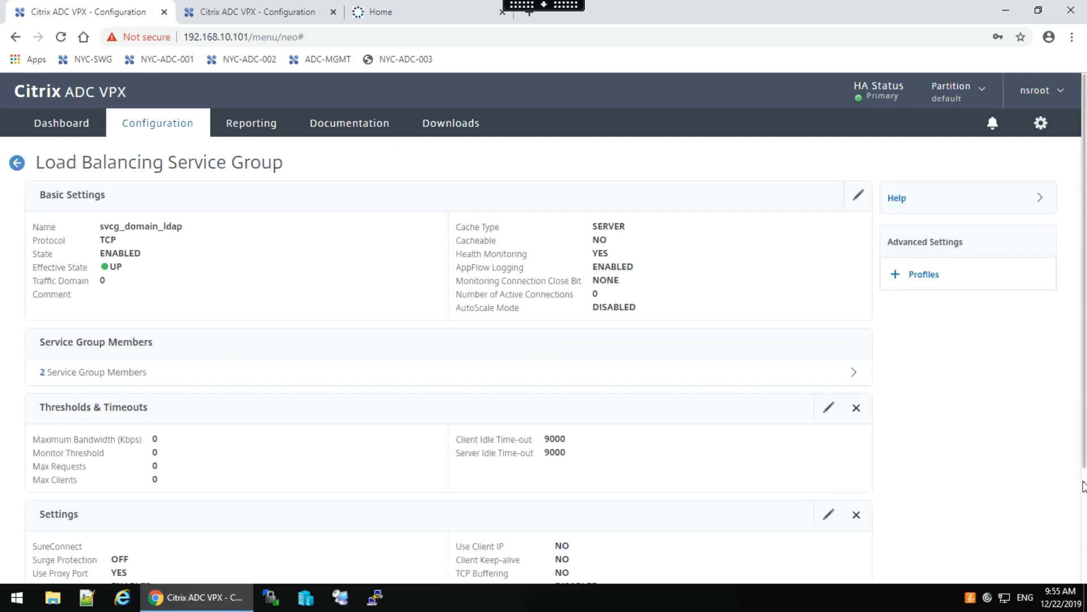
click(1084, 484)
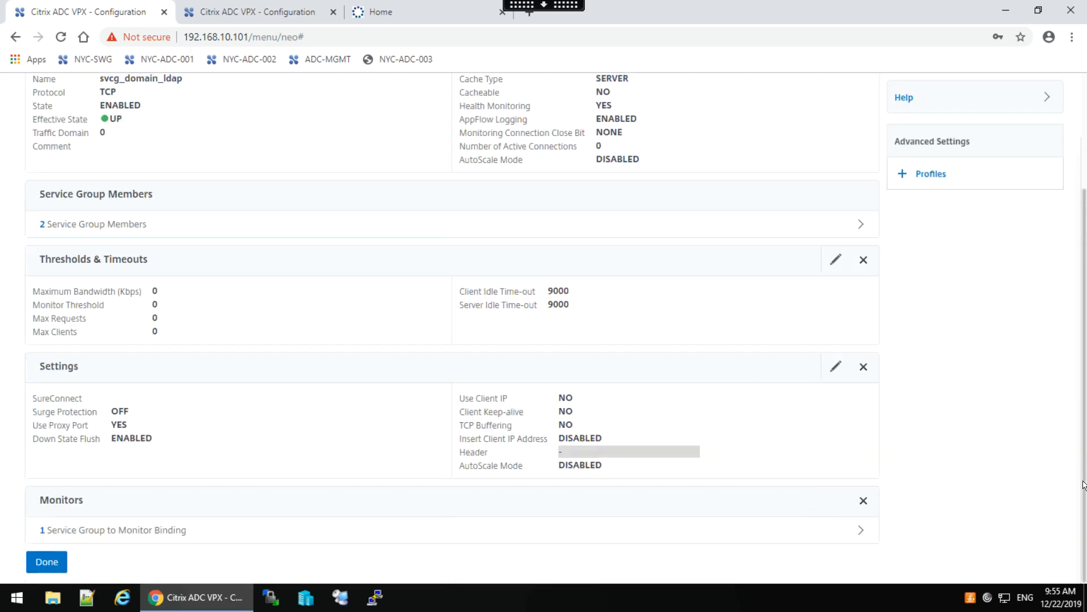
click(142, 531)
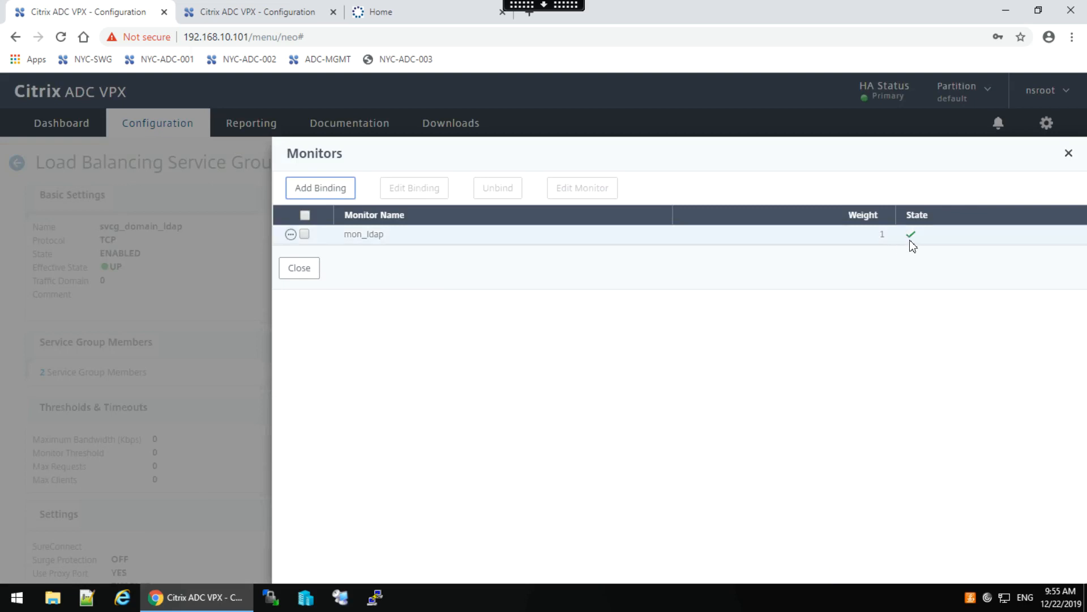
click(299, 273)
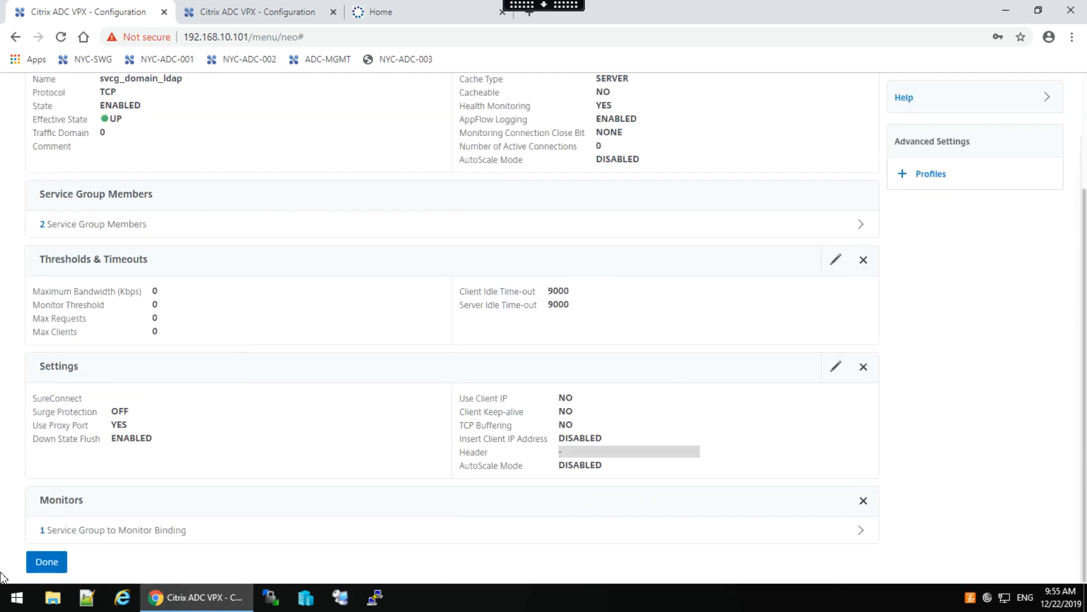
click(48, 562)
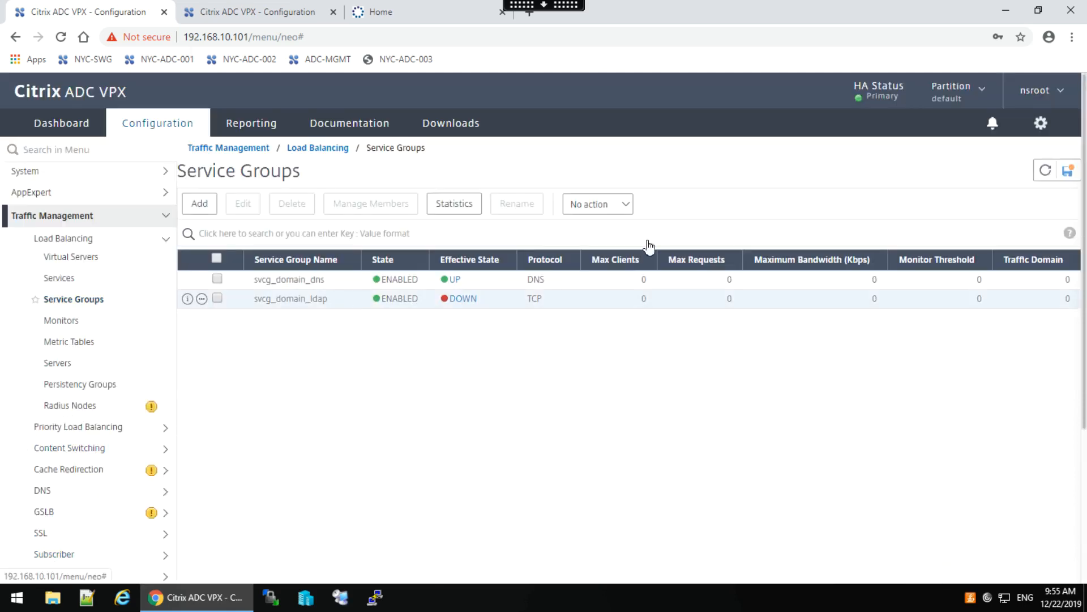
click(1044, 173)
click(1043, 173)
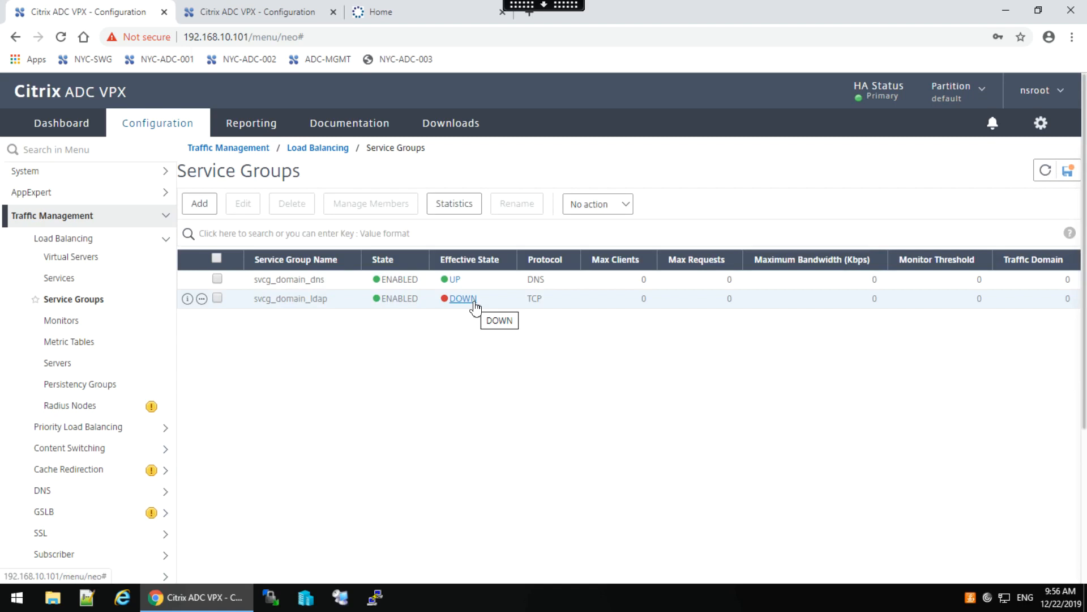
Reopen svcg_domain_ldap to recheck its mon_ldap binding and return to the list.
double_click(281, 310)
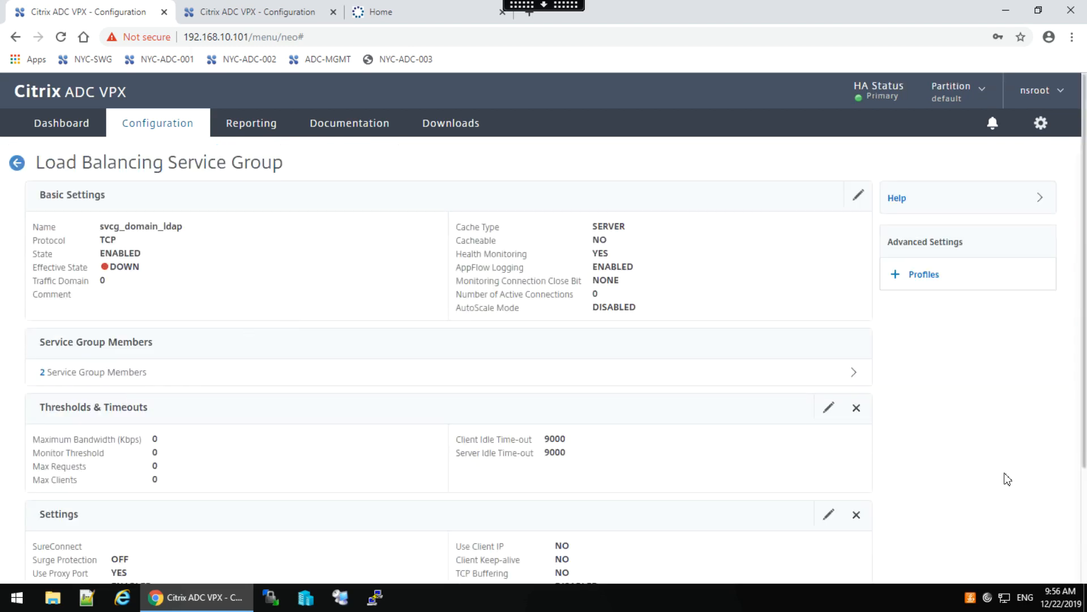
click(1084, 496)
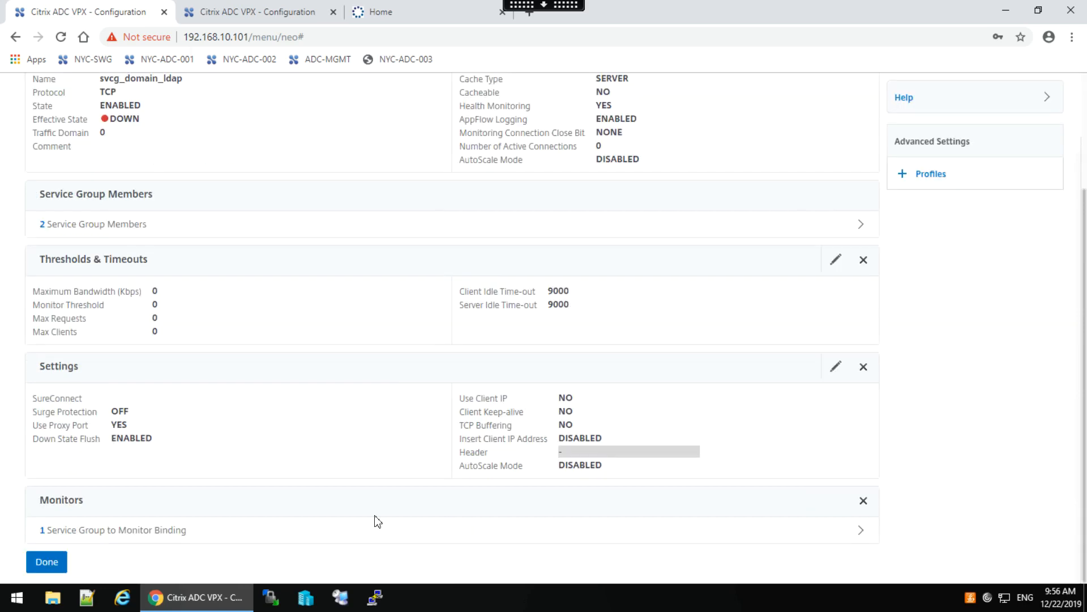
click(116, 533)
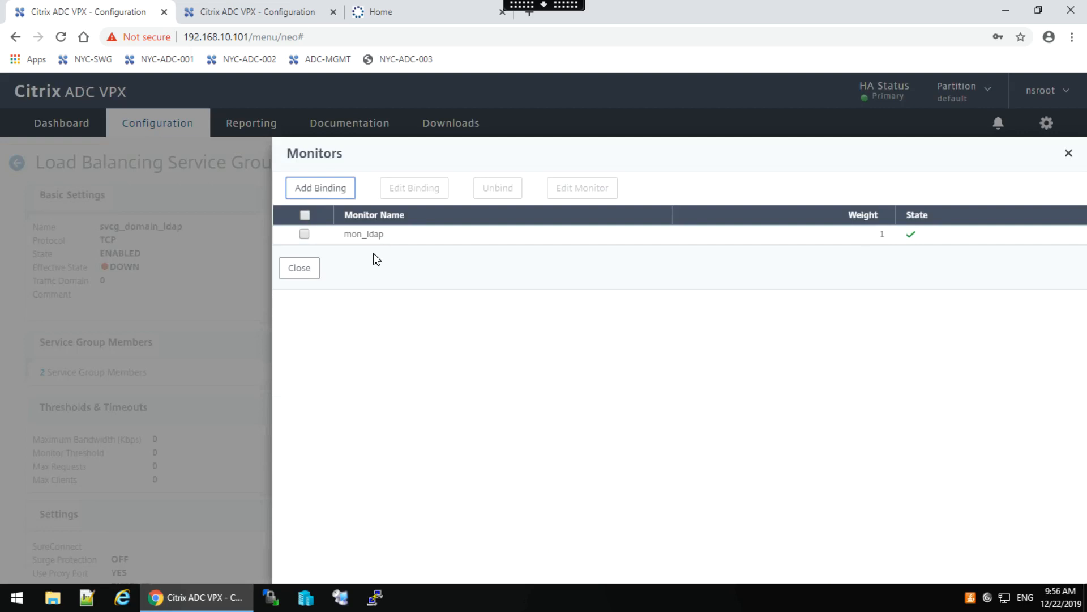
click(304, 271)
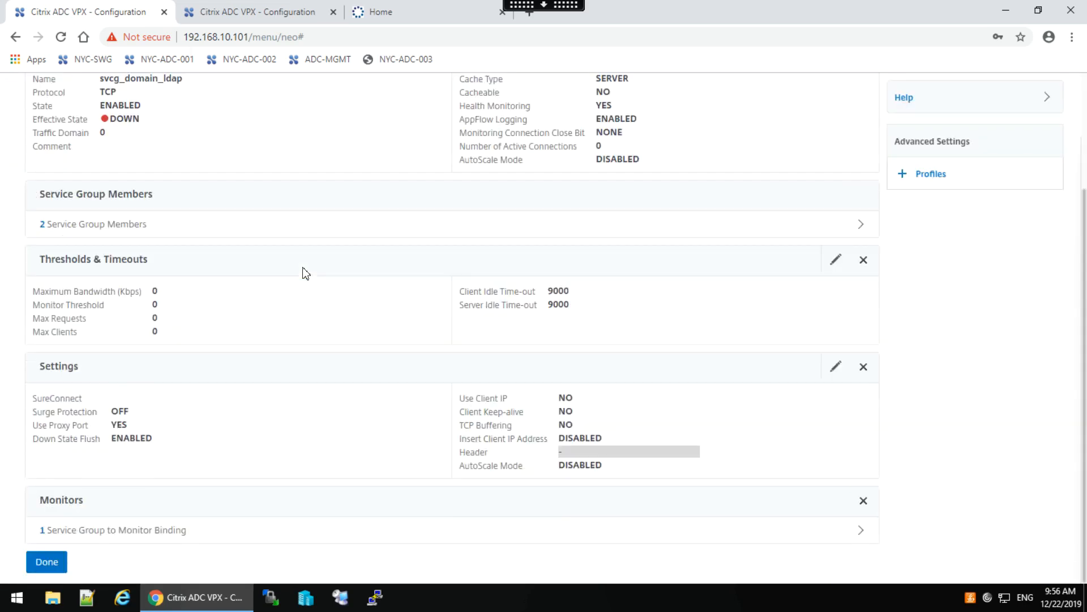
click(59, 563)
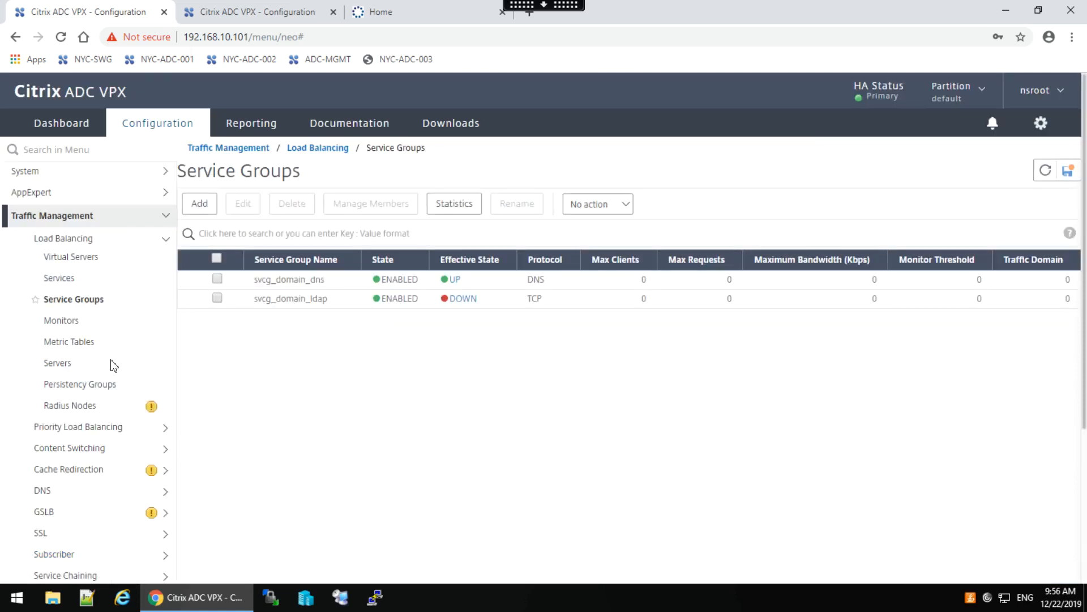
Filter the Monitors list by name 'mo' and open mon_ldap's Configure Monitor page.
click(50, 322)
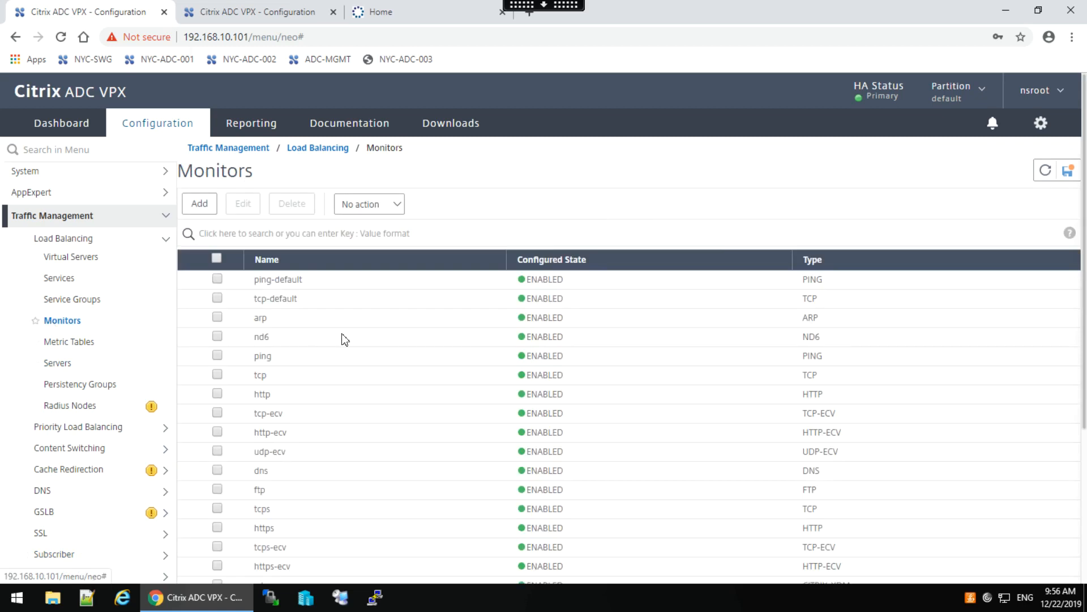
click(245, 231)
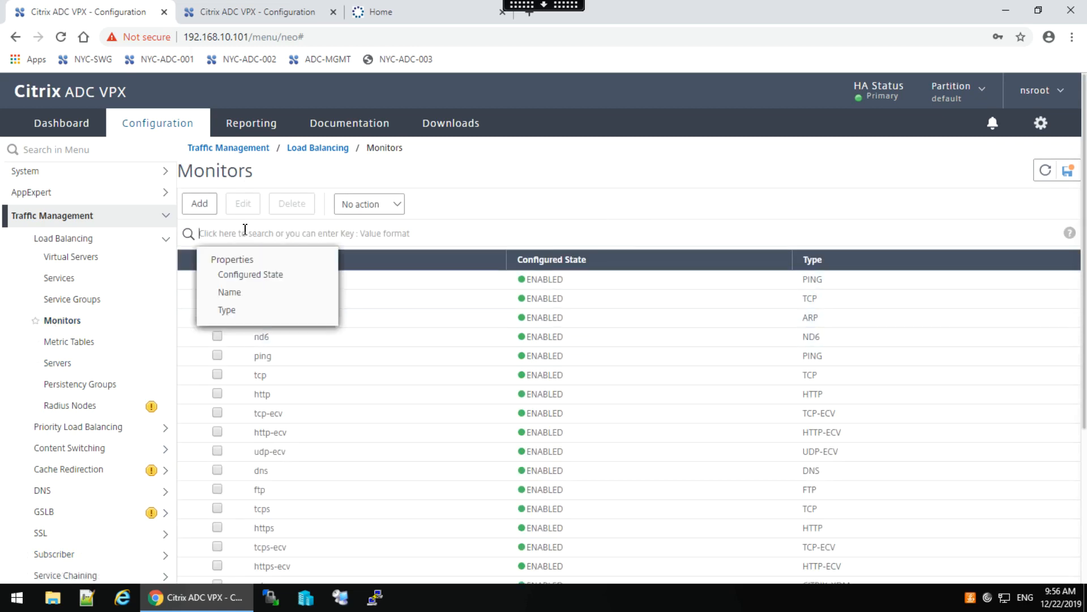
click(233, 294)
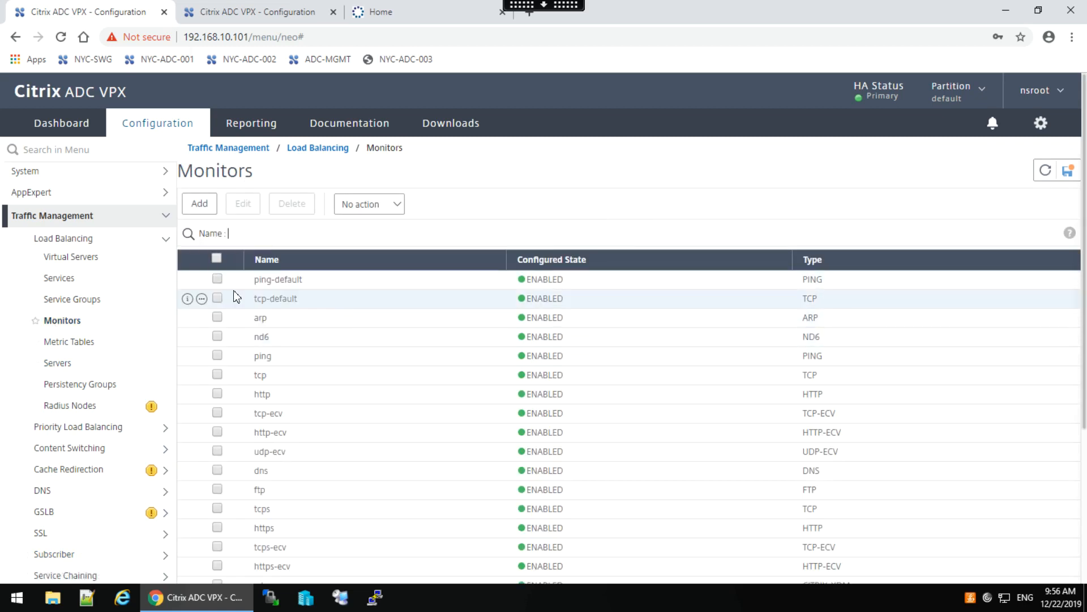
text(mon)
key(Return)
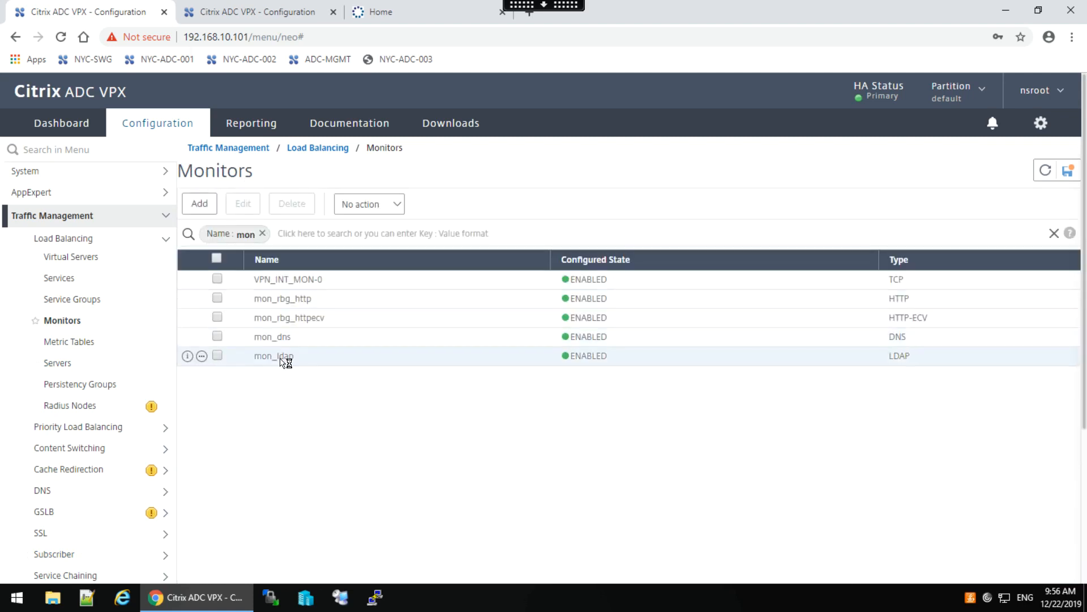
click(281, 357)
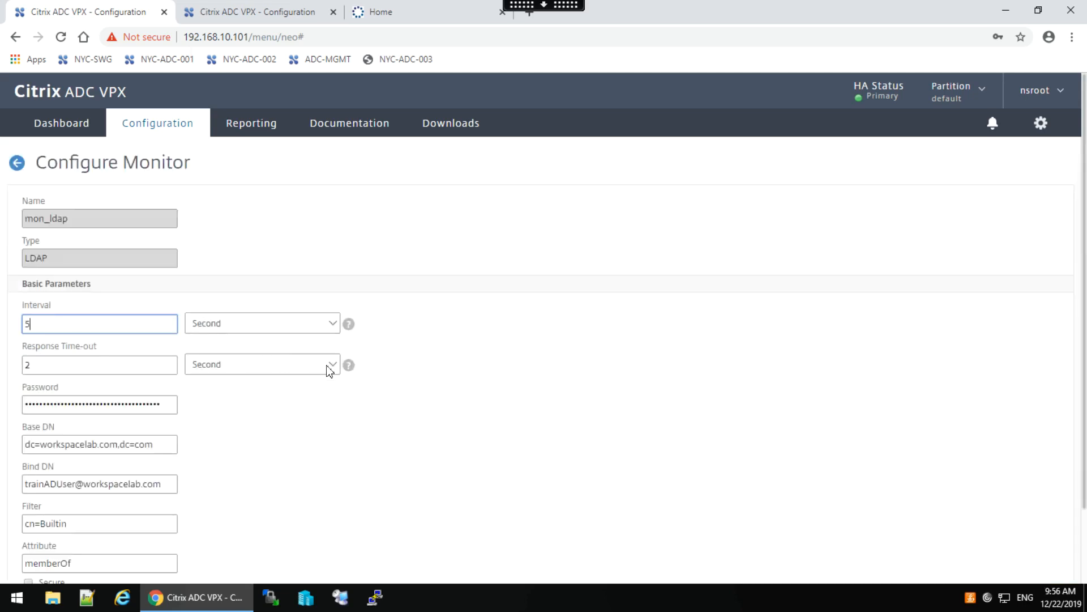
click(460, 401)
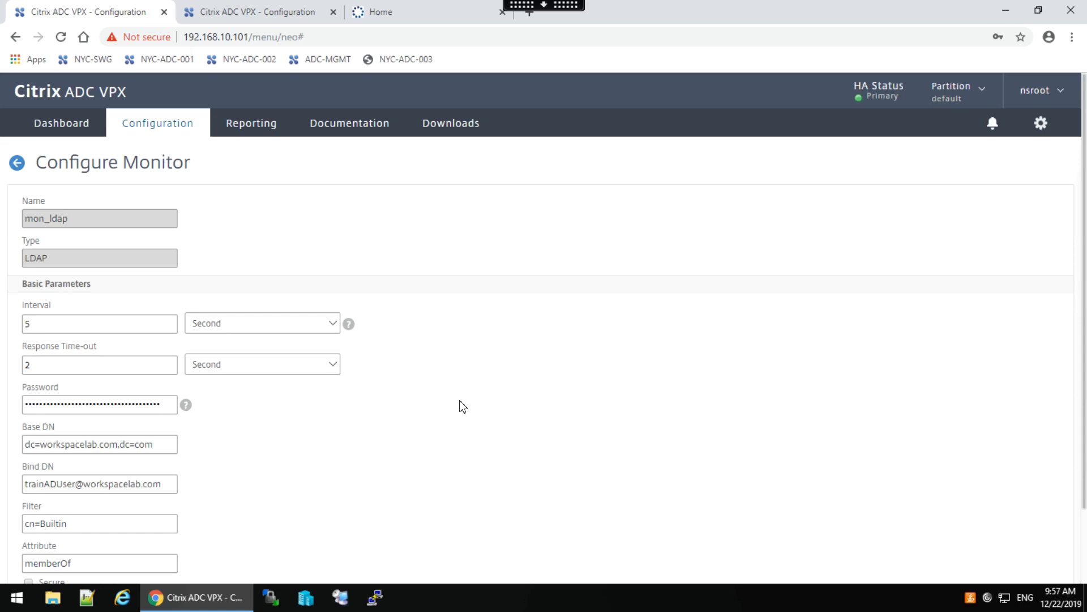
scroll(463, 407, down, 1)
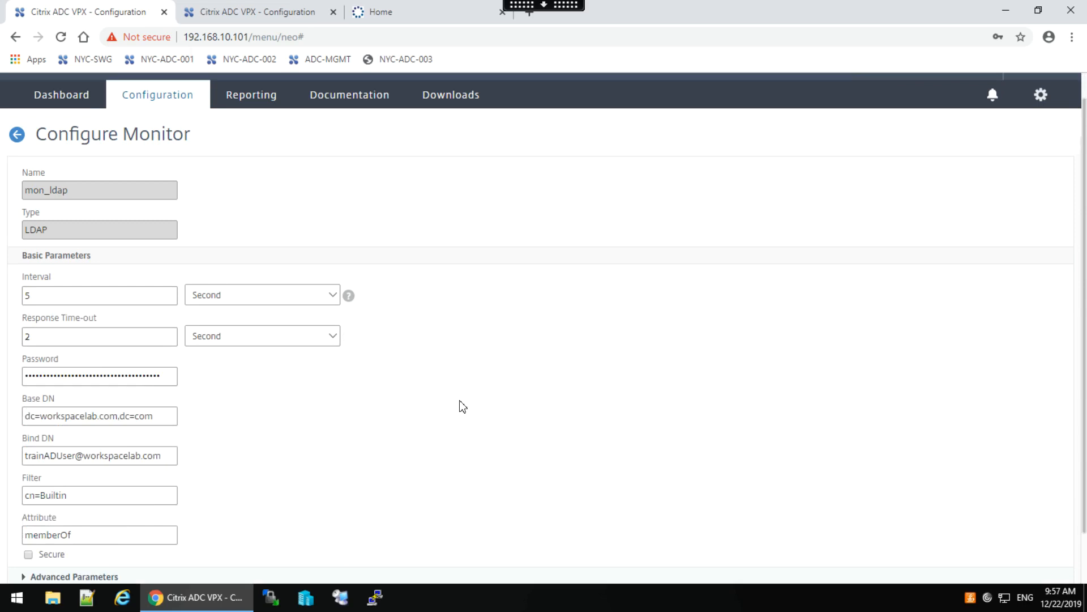
scroll(463, 406, down, 2)
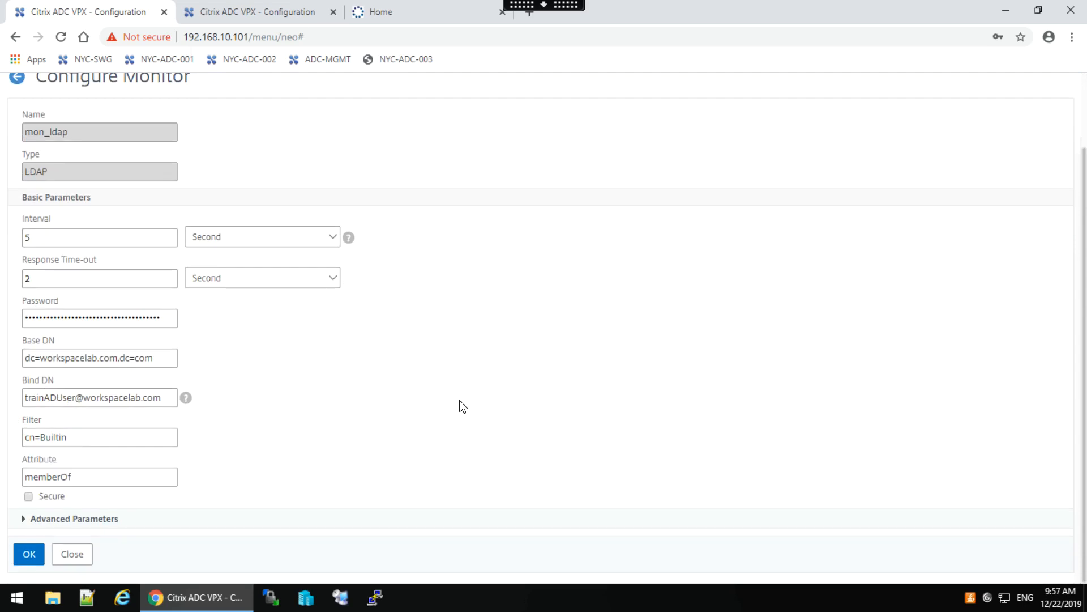
scroll(463, 406, up, 2)
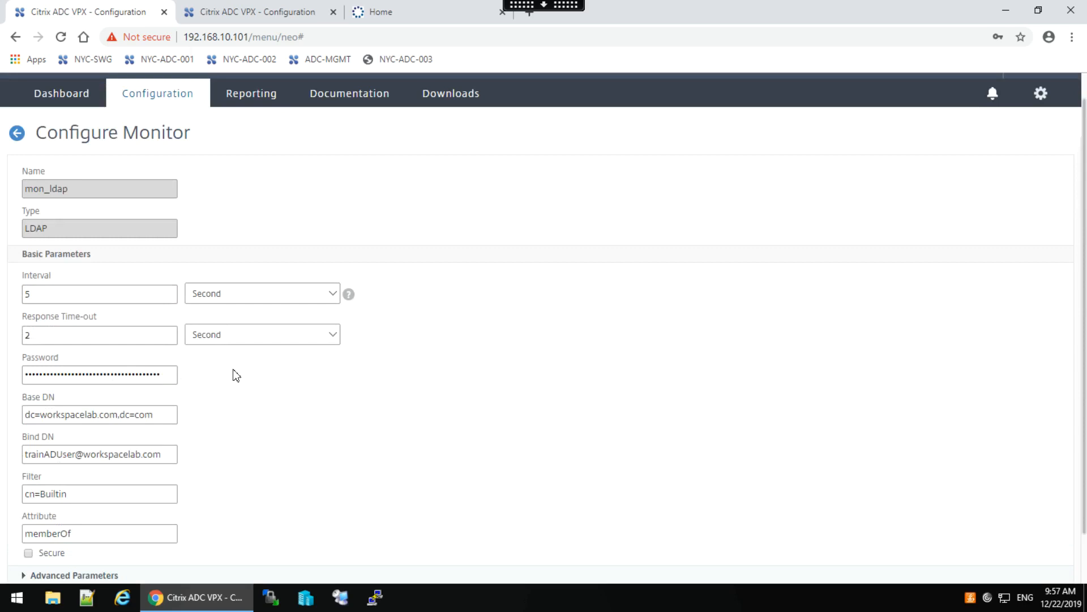
Replace mon_ldap's bind password with a new one and save the monitor.
double_click(116, 376)
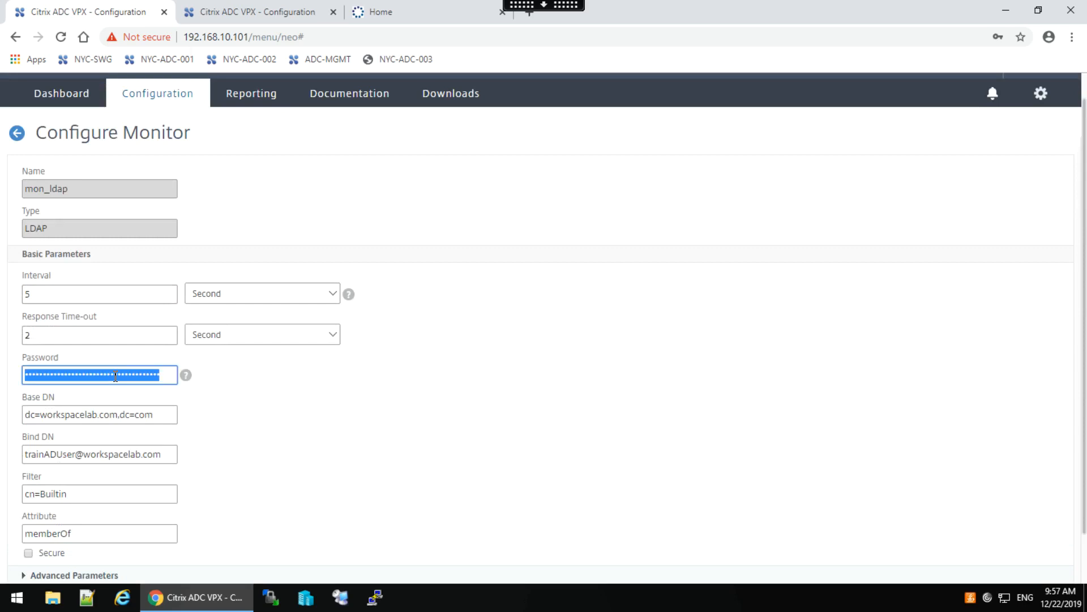
text(P)
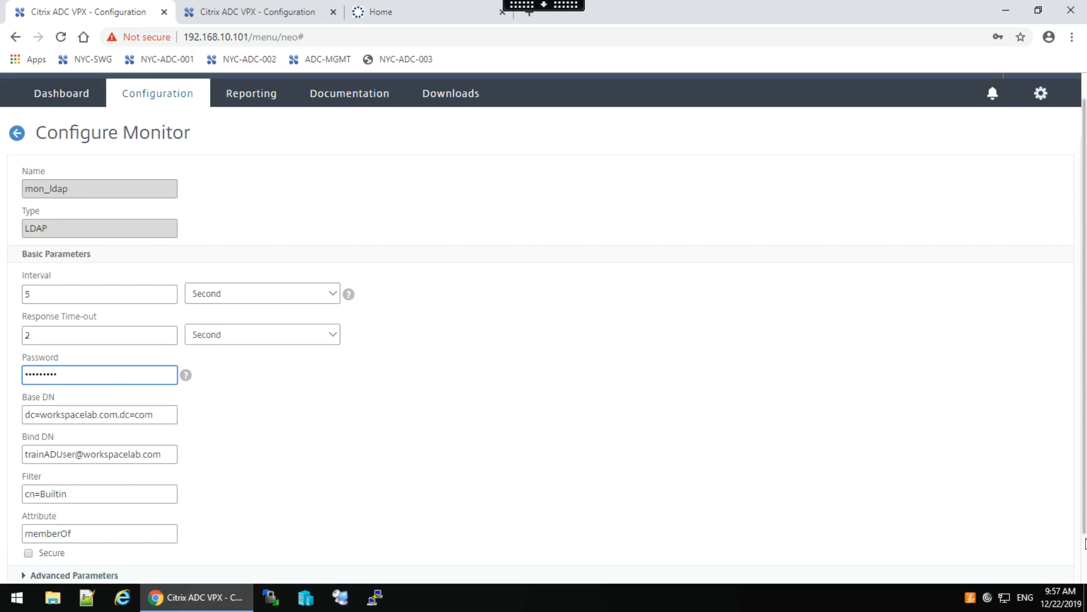
scroll(1085, 545, down, 1)
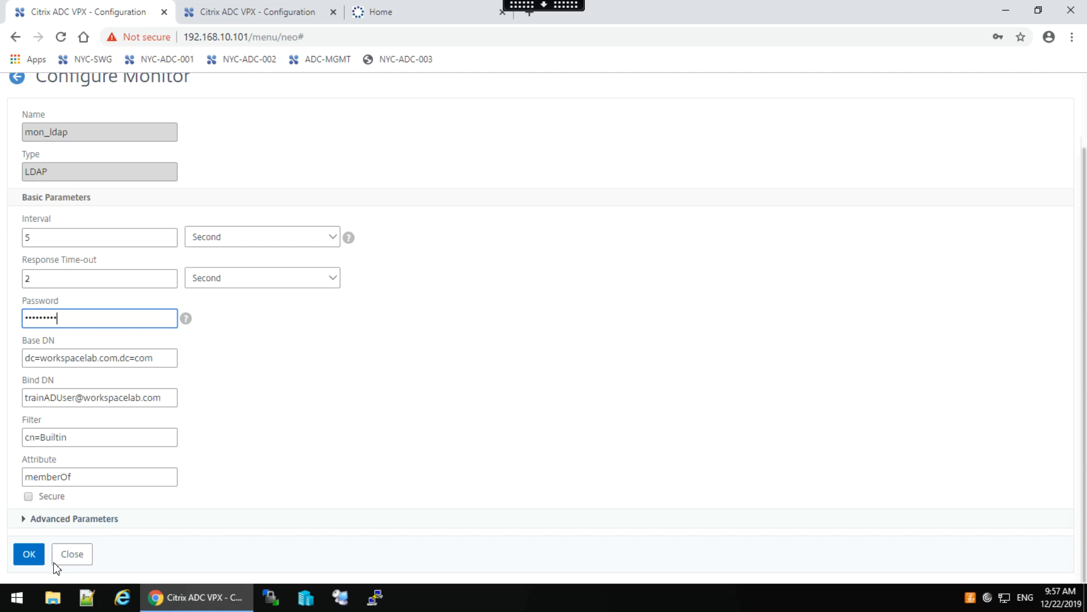
click(102, 518)
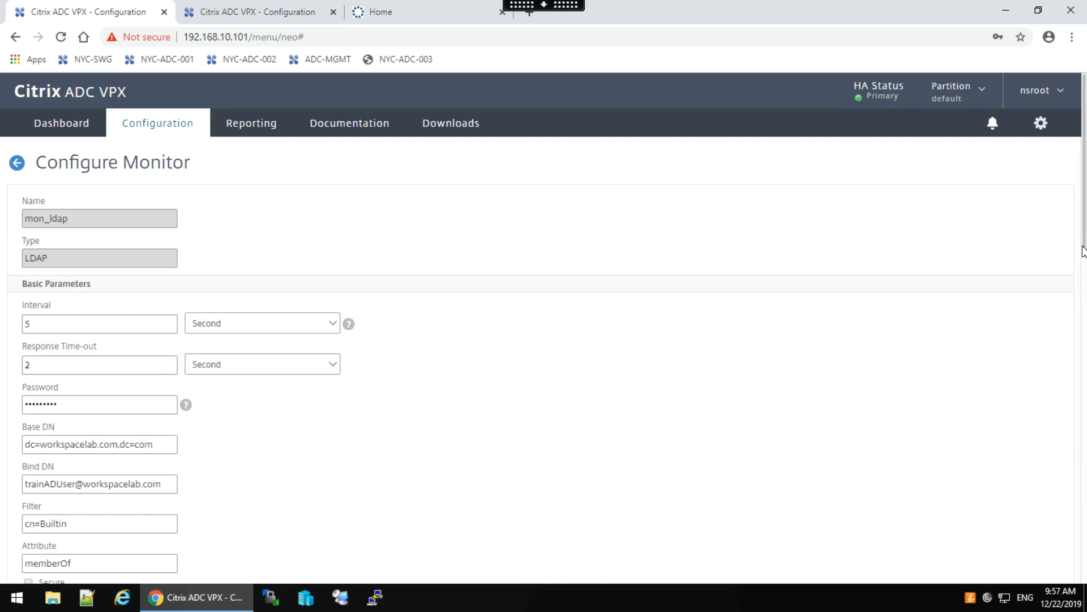
scroll(1085, 295, down, 15)
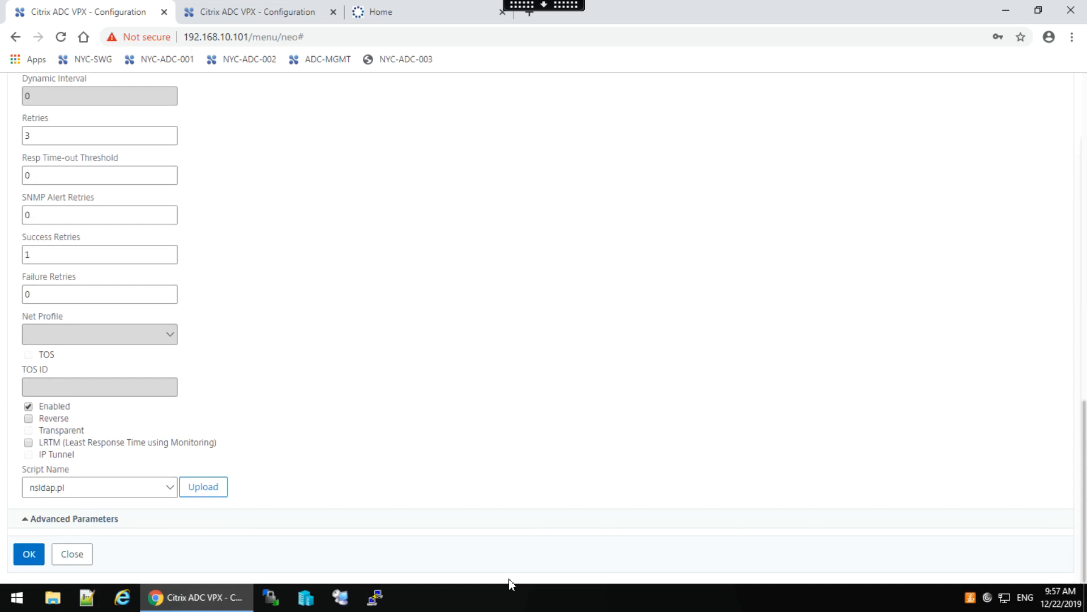
click(29, 554)
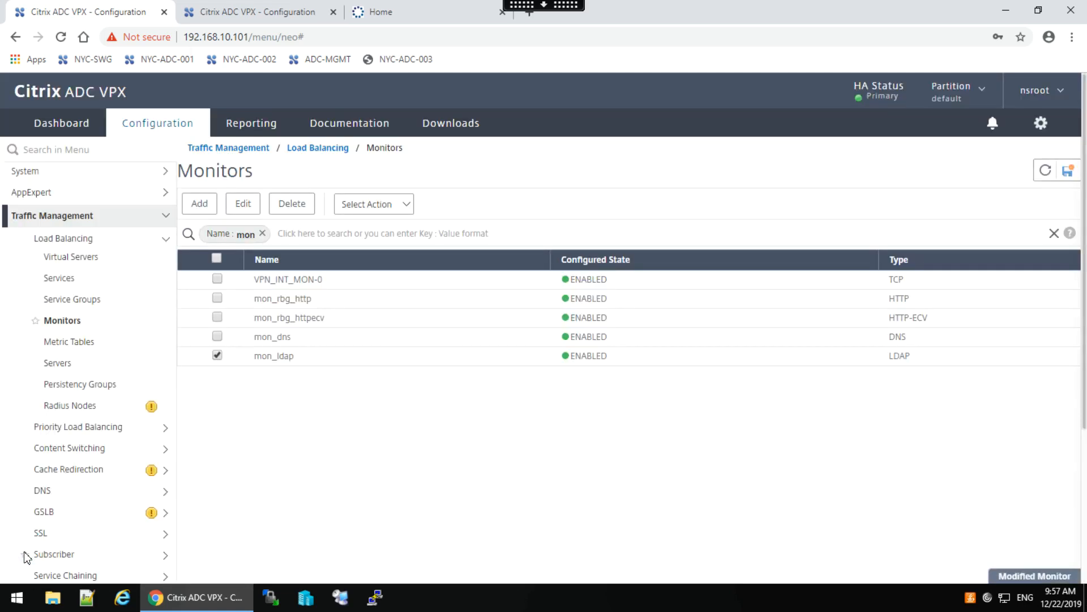
Show the Service Groups list and refresh it repeatedly to recheck svcg_domain_ldap's status.
click(67, 300)
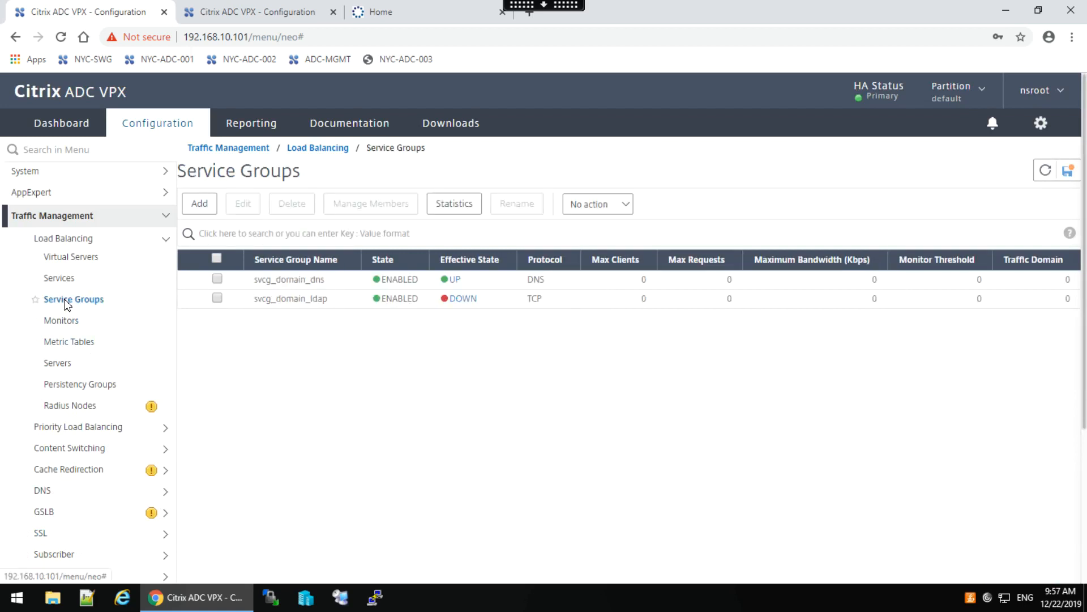
click(1045, 179)
click(1045, 181)
click(1045, 181)
click(1045, 180)
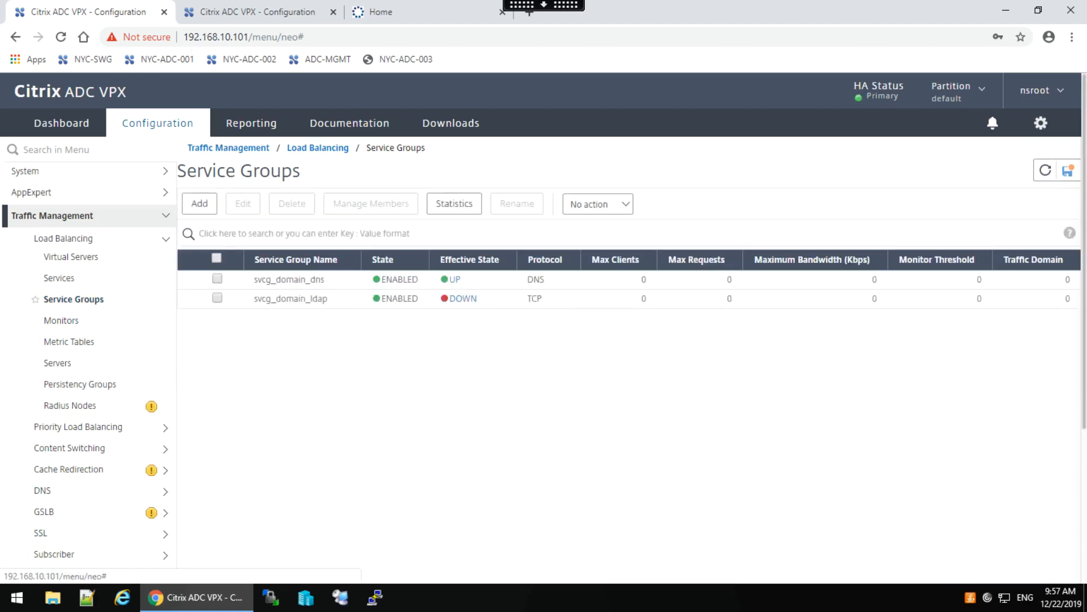
click(1045, 173)
click(1044, 174)
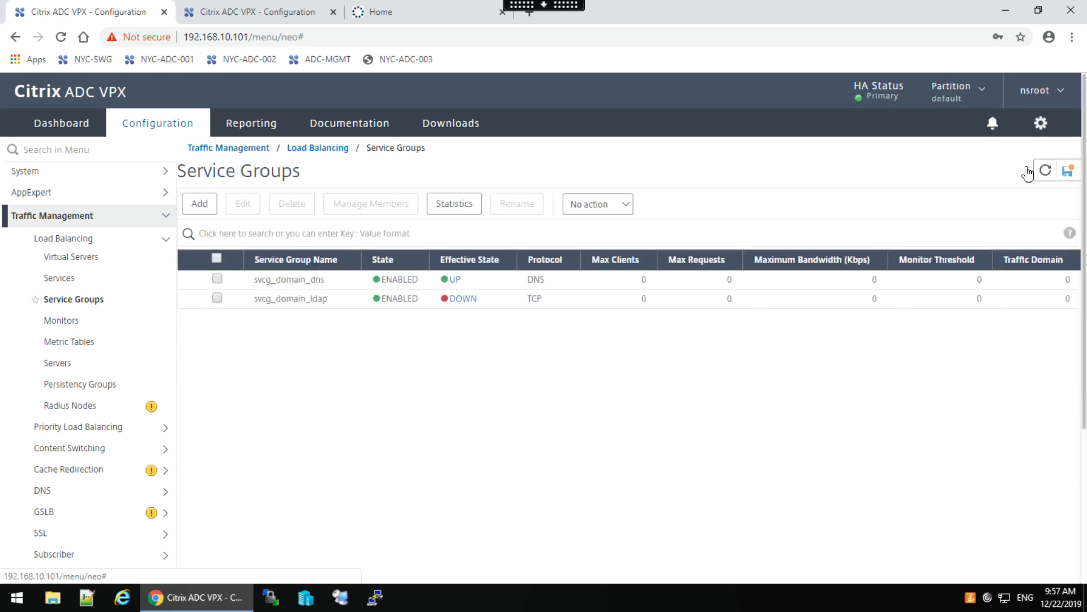
Open svcg_domain_ldap, hide its Monitors section, and refresh the list again.
double_click(281, 309)
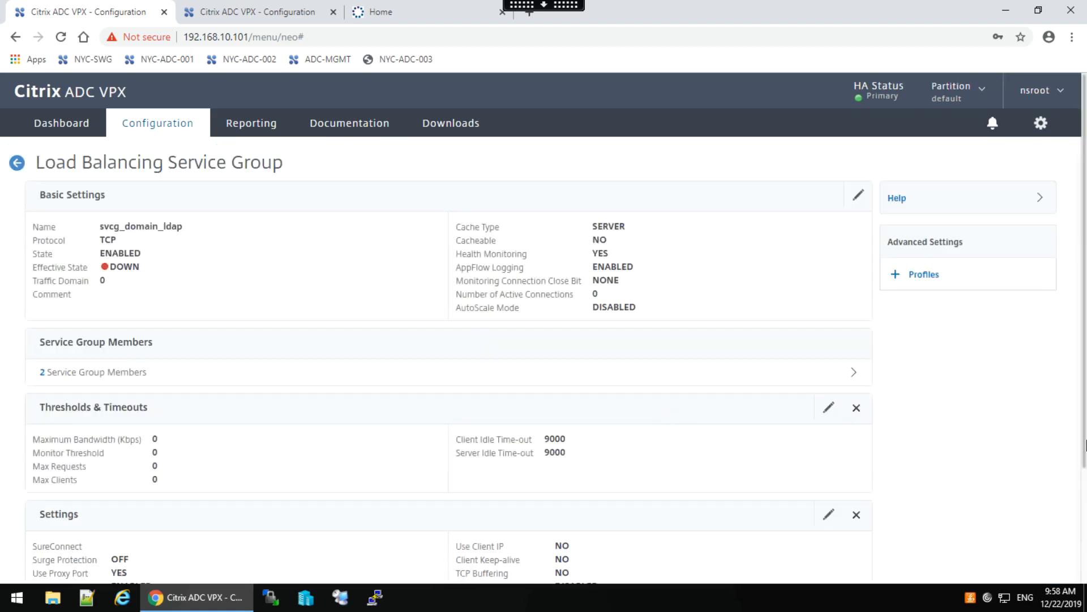
click(1086, 494)
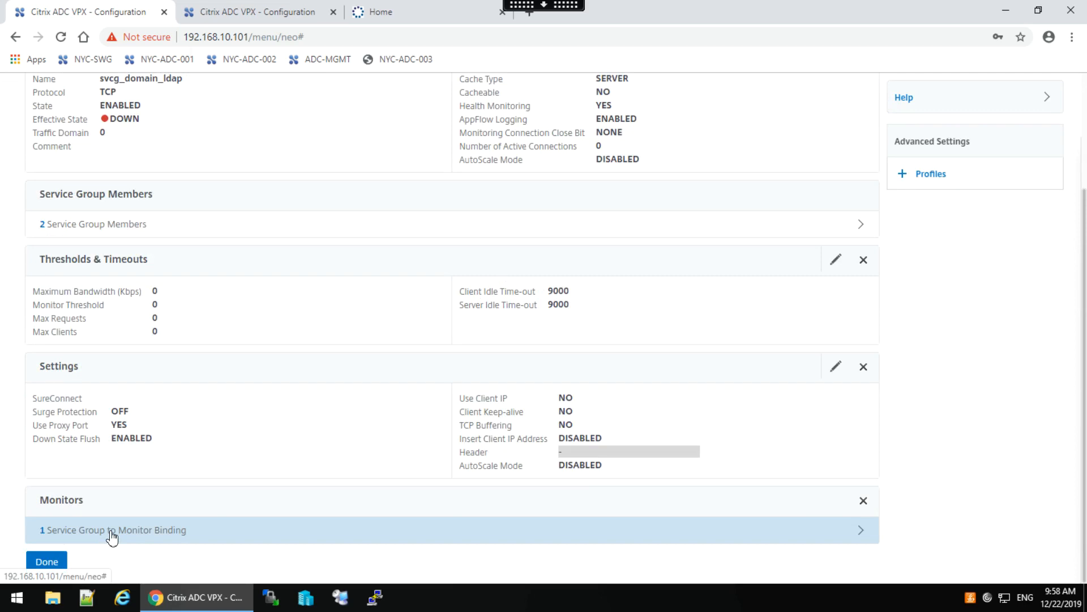
click(863, 501)
click(46, 562)
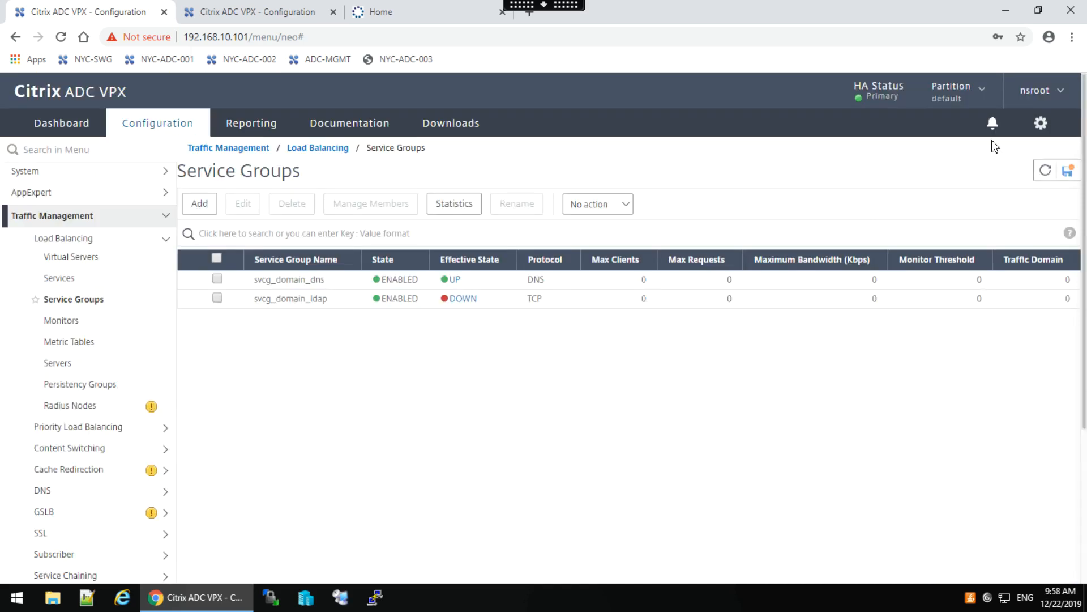
click(1047, 175)
click(1047, 175)
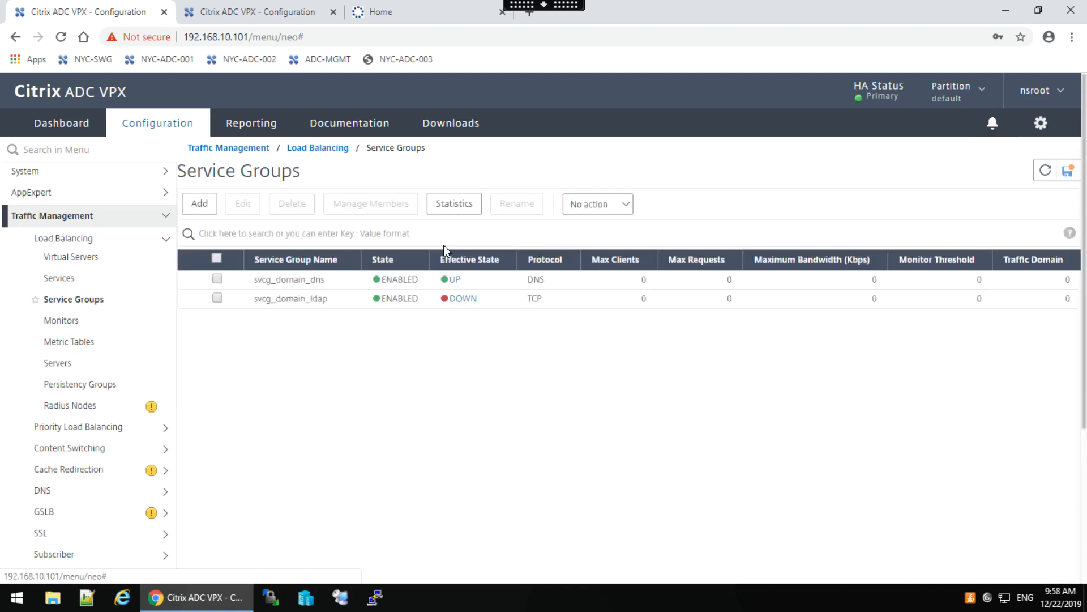
Unbind mon_ldap from svcg_domain_ldap, confirm the removal, and close the service group.
double_click(286, 300)
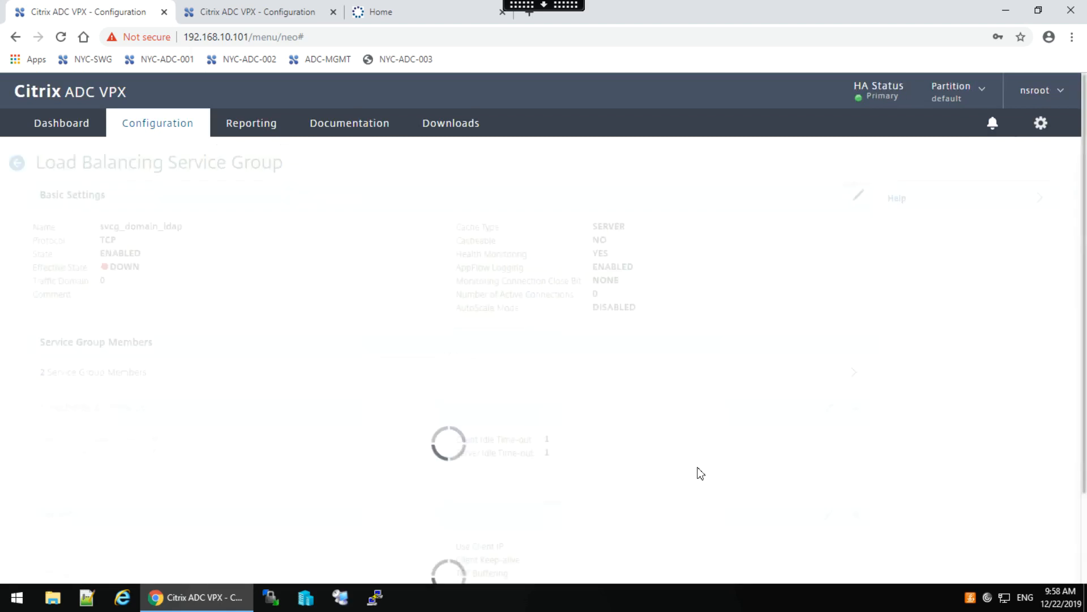
scroll(1086, 484, down, 3)
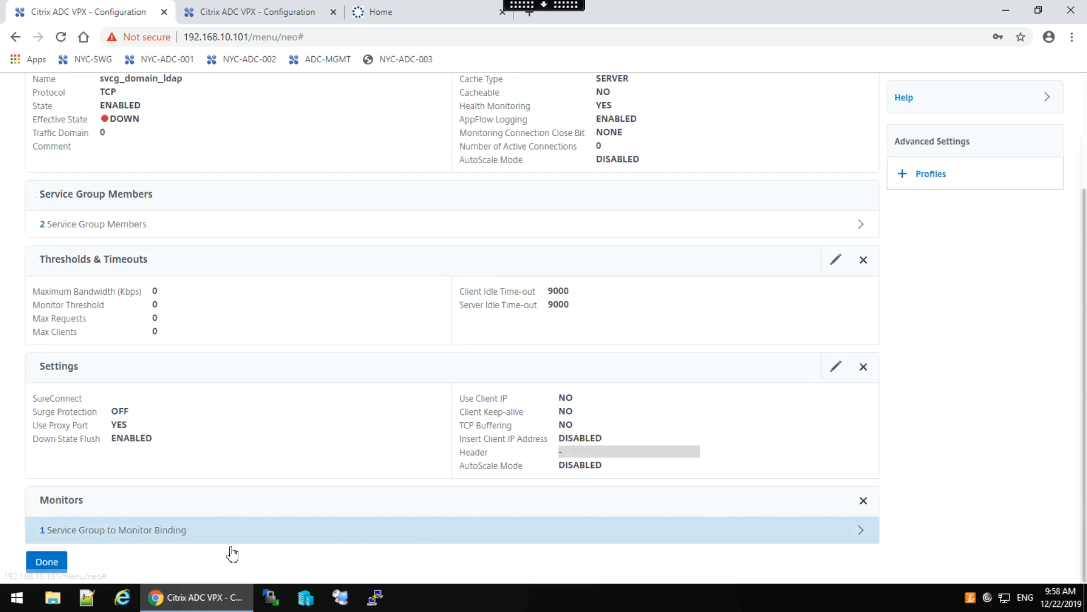
click(194, 535)
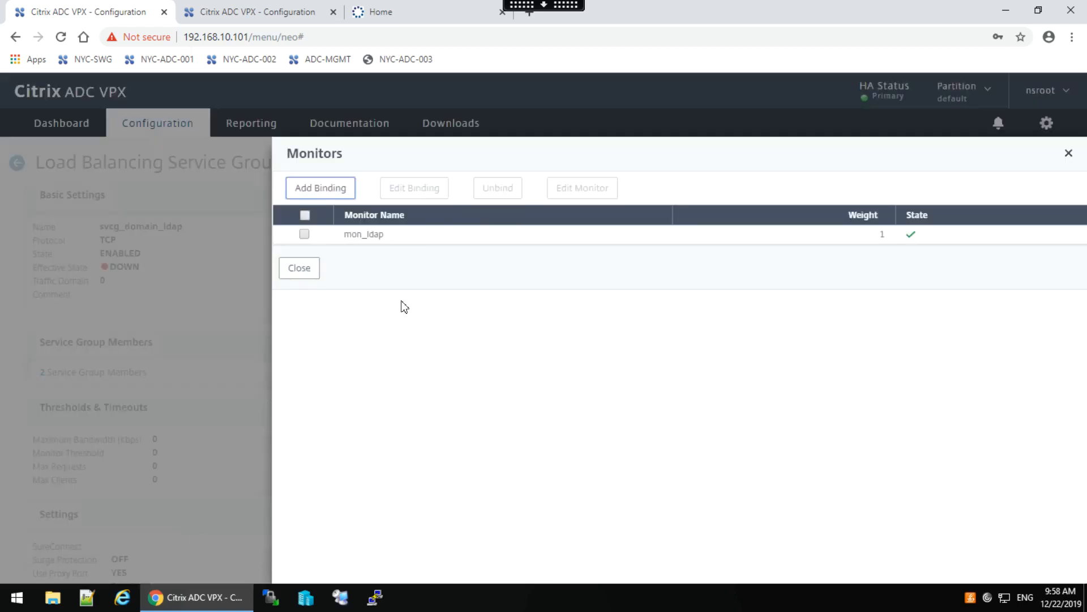
click(305, 234)
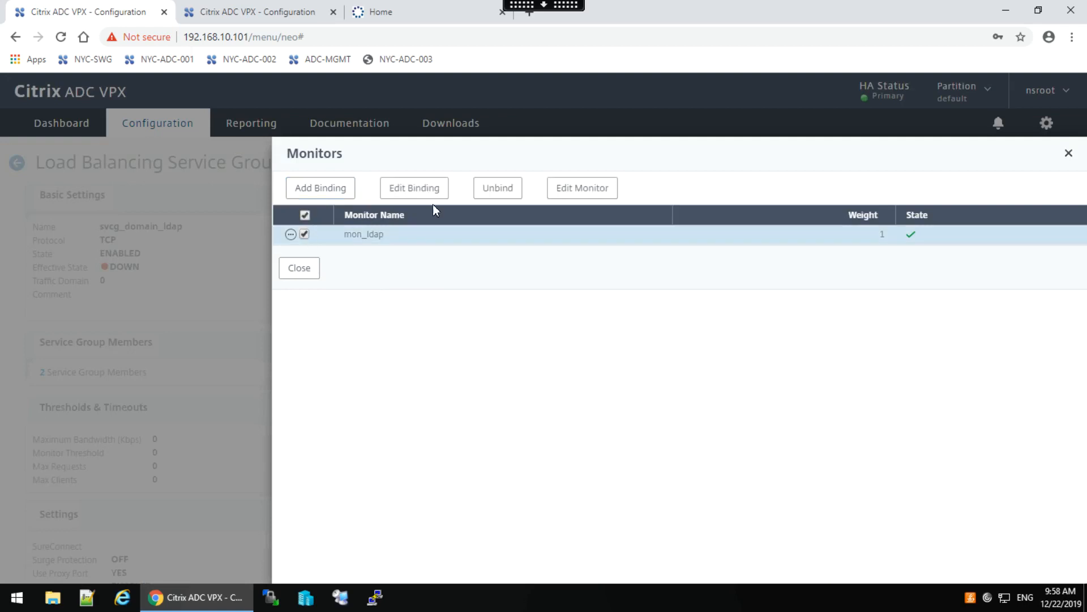
click(498, 192)
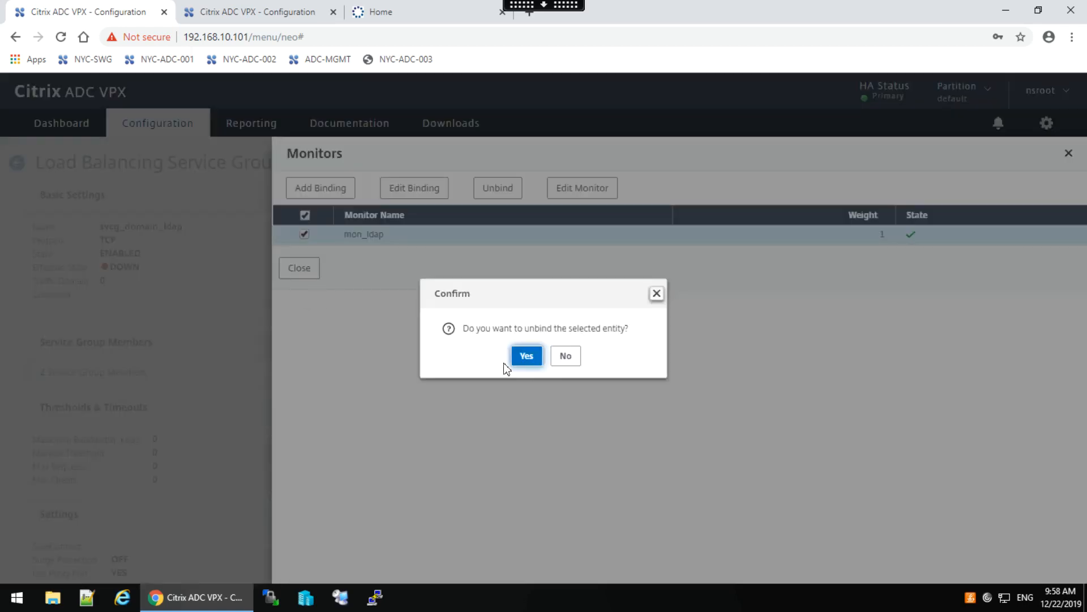
click(529, 361)
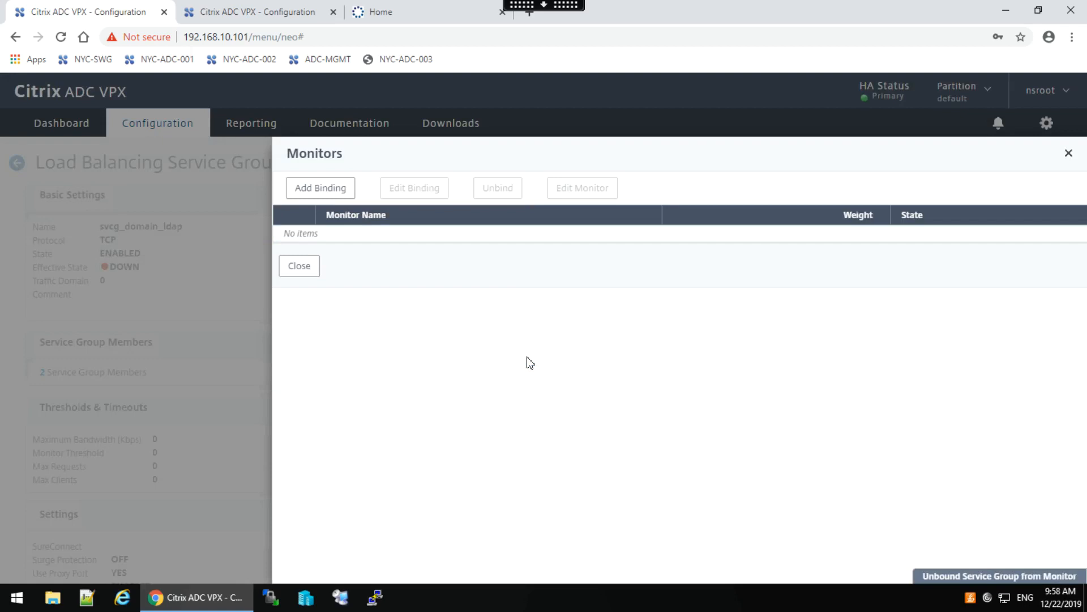
click(311, 271)
scroll(770, 385, down, 3)
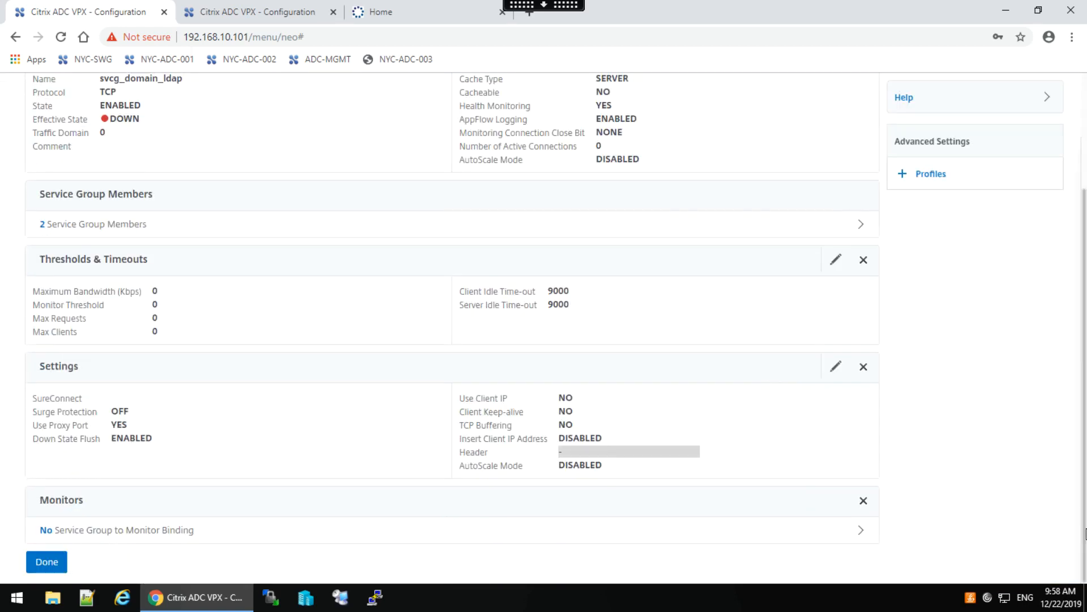
click(47, 564)
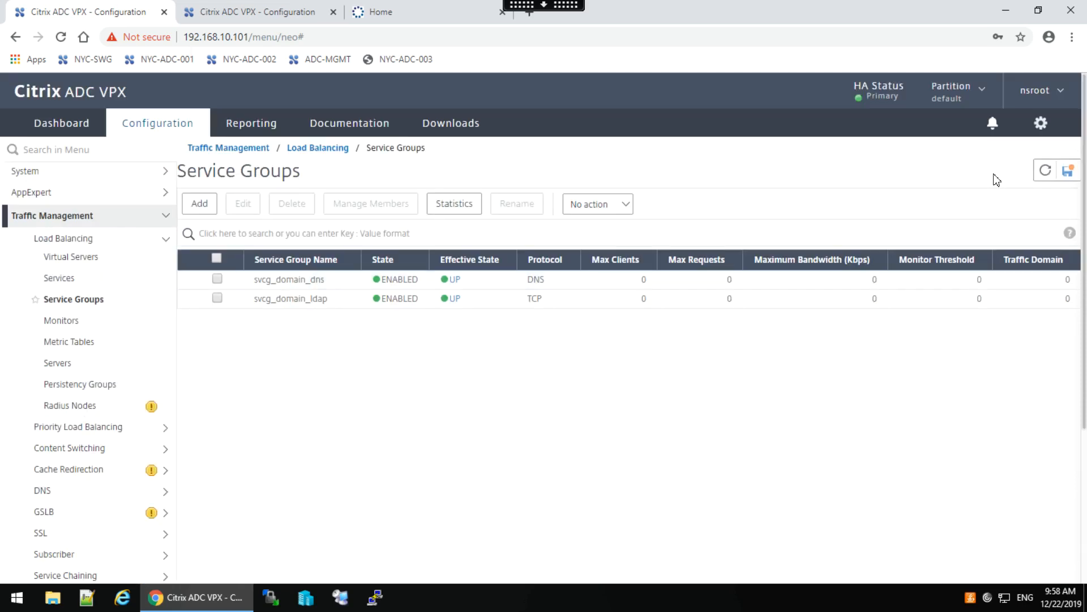
Refresh the service groups list and bring up the Monitors list in the remote lab session.
click(1044, 176)
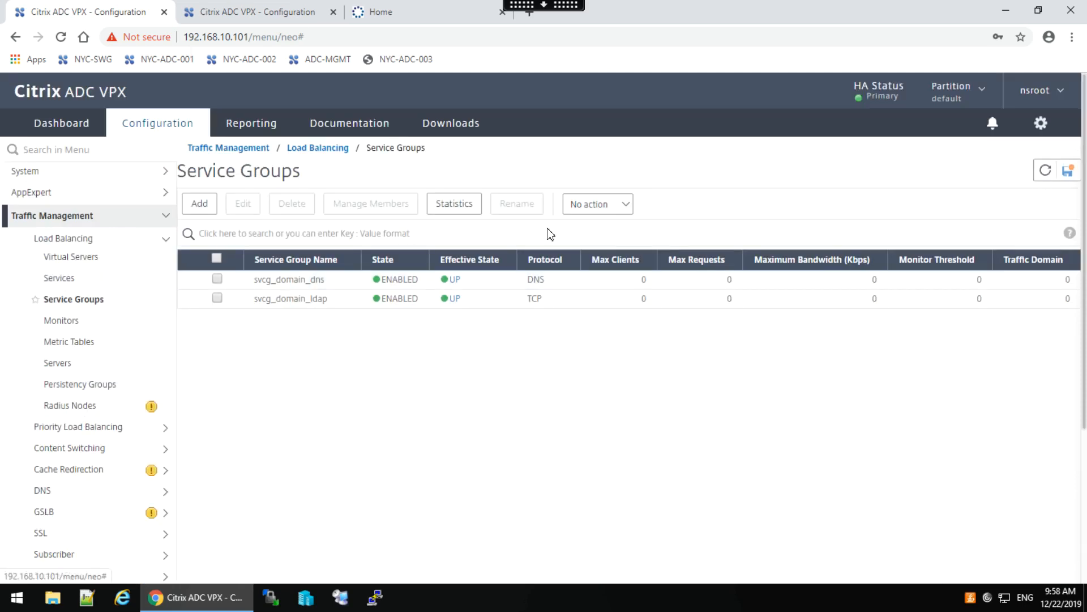
click(64, 322)
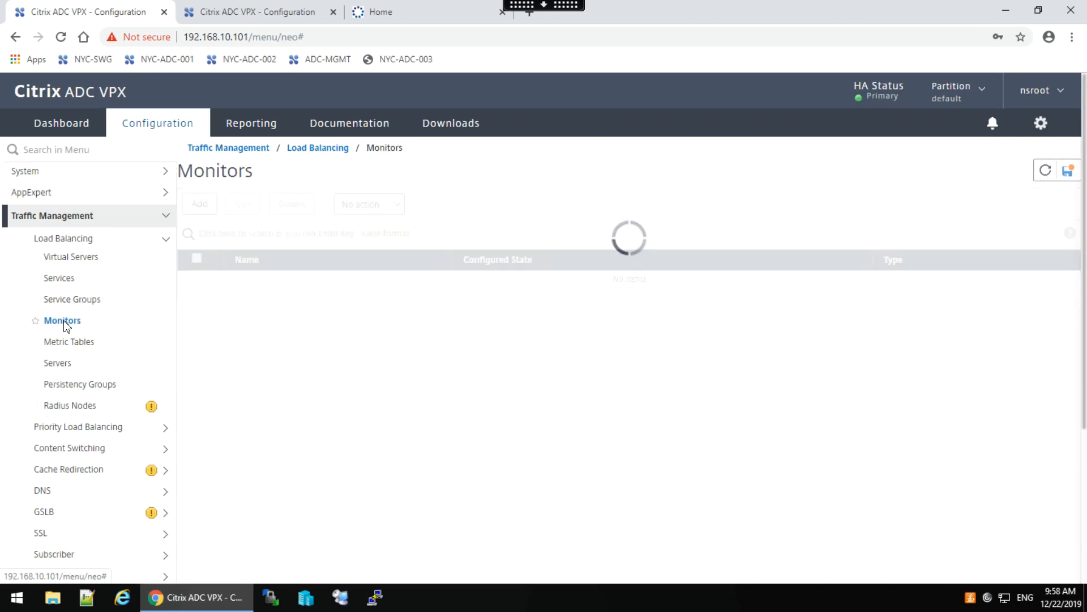
click(534, 8)
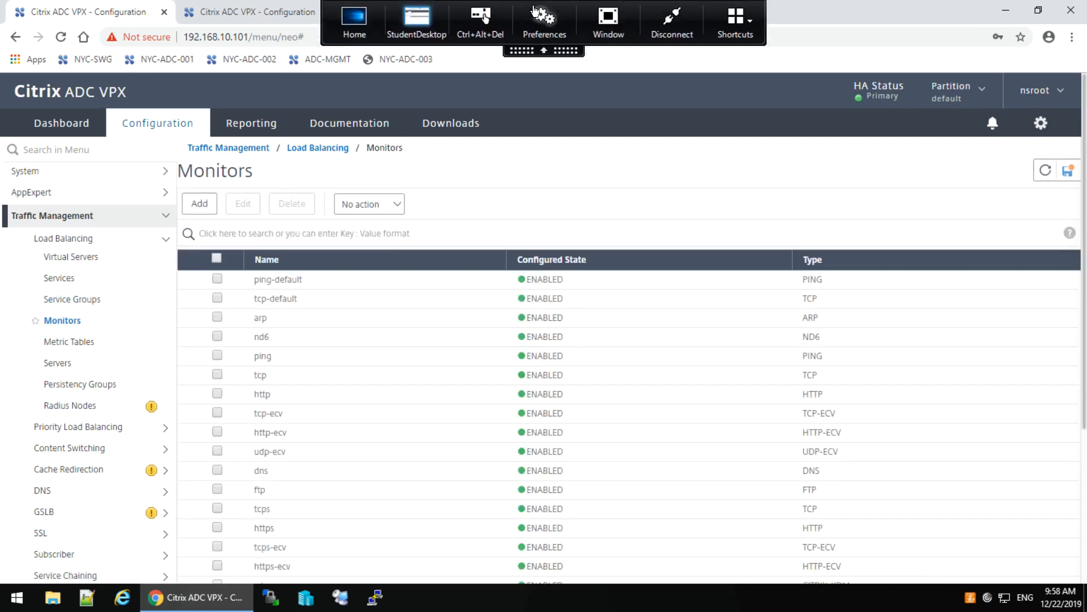
click(351, 21)
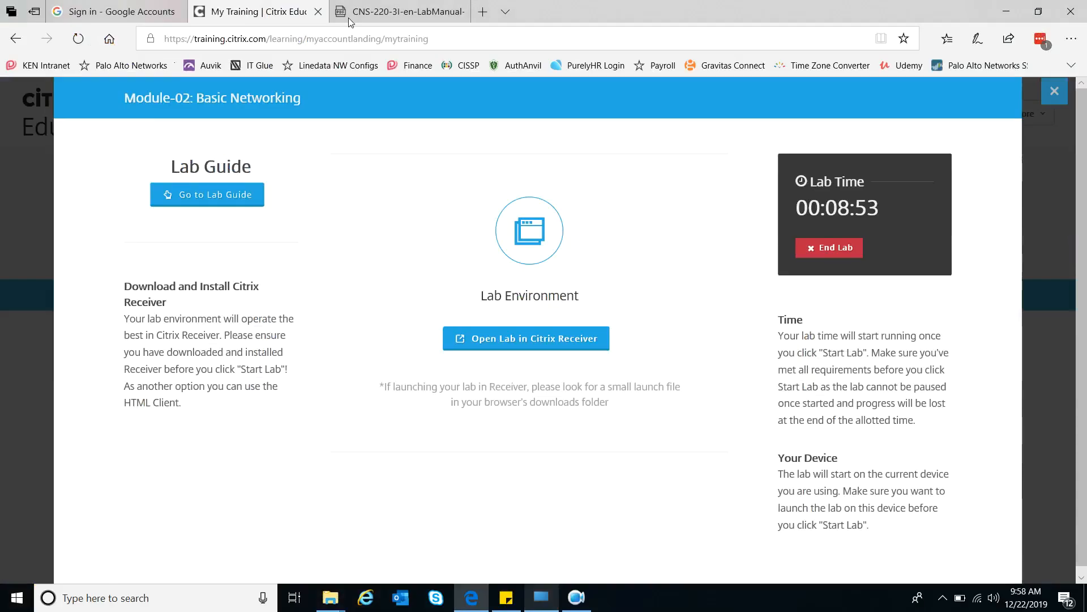
click(548, 599)
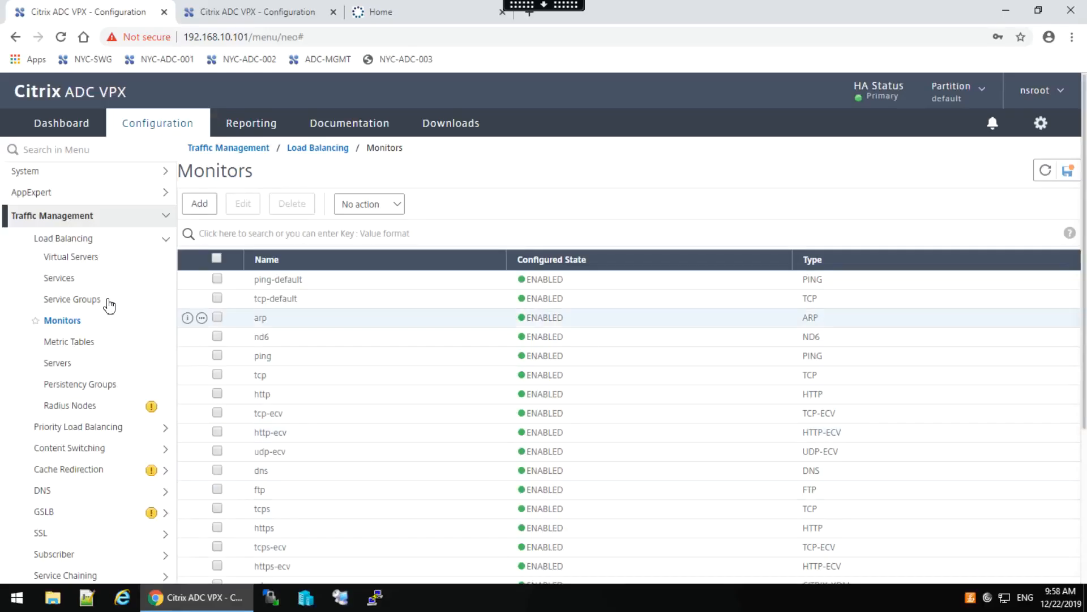
Filter monitors by Name 'mon' and open mon_ldap (interval 5 s, response time-out 2 s).
click(230, 235)
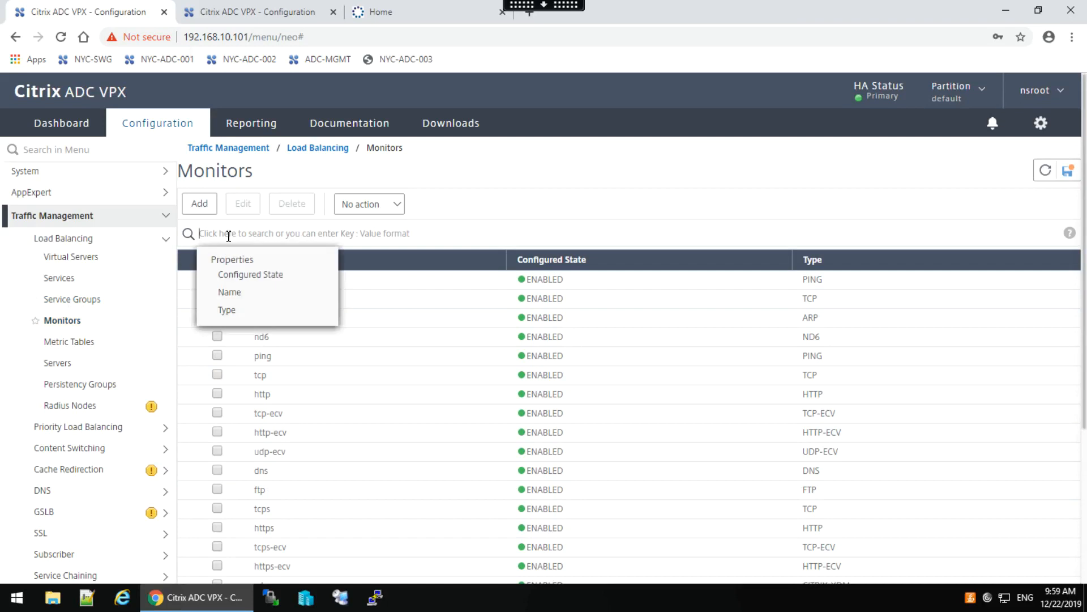
click(233, 300)
text(mon)
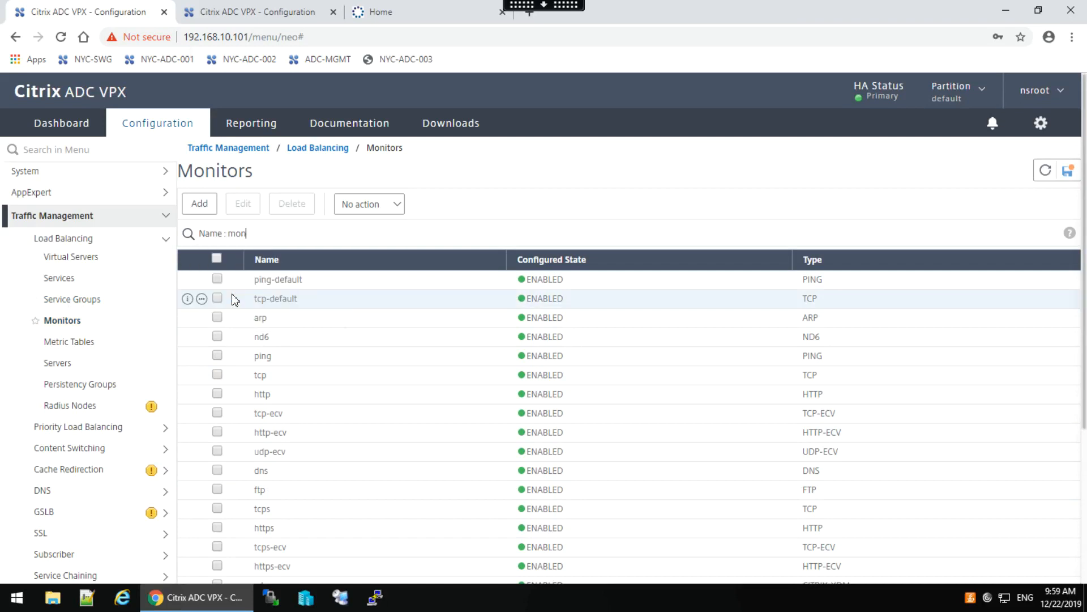
key(Return)
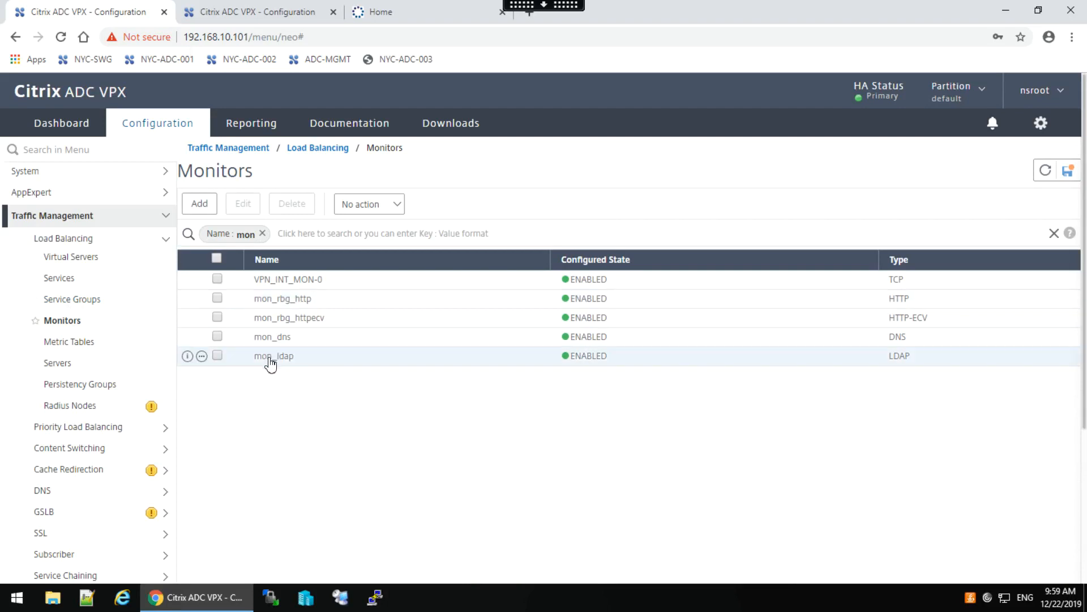
click(270, 361)
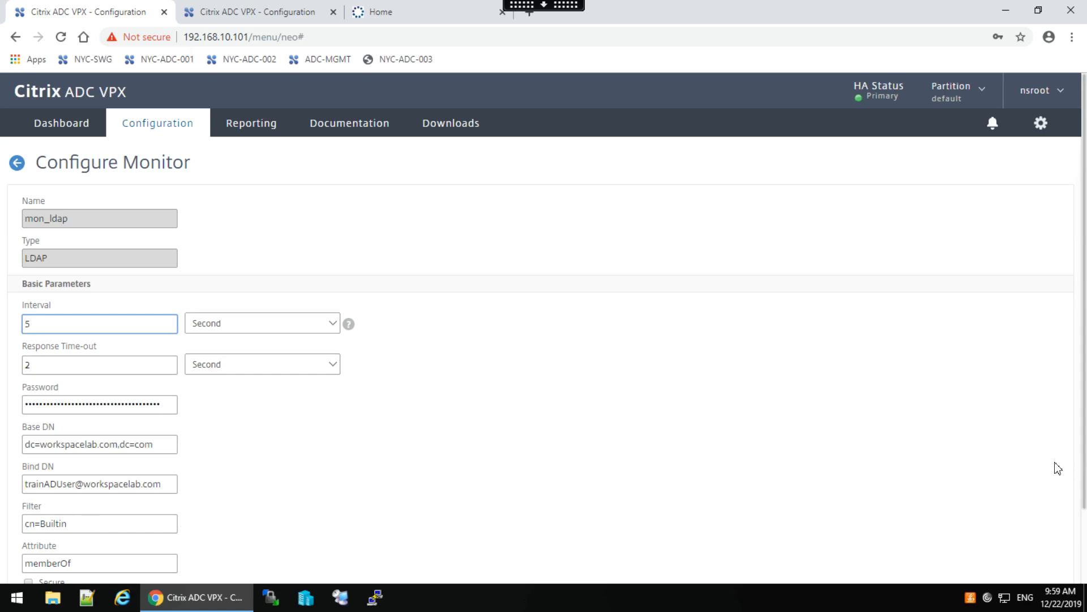
Expand mon_ldap's advanced parameters and keep nsldap.pl as its monitor script.
drag(1085, 471, 1085, 564)
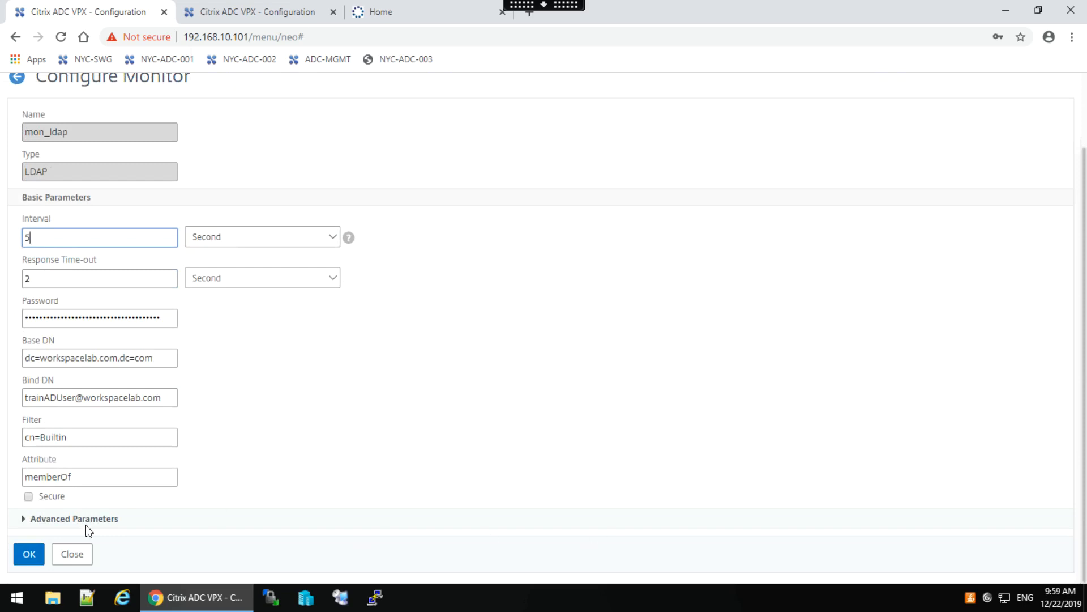
click(72, 524)
click(97, 520)
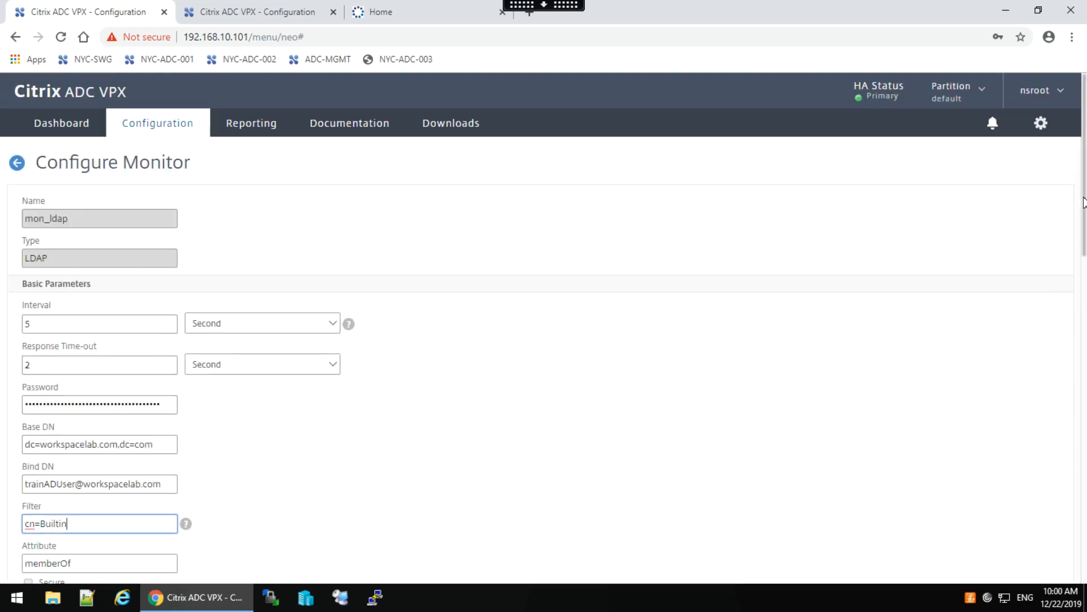
drag(1083, 198, 1086, 606)
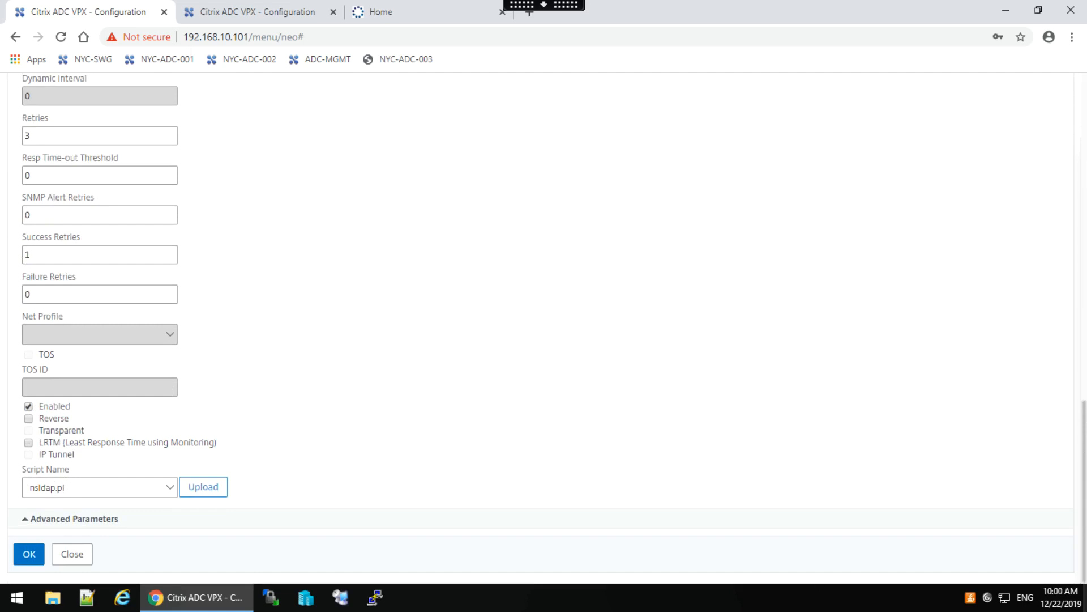
click(170, 488)
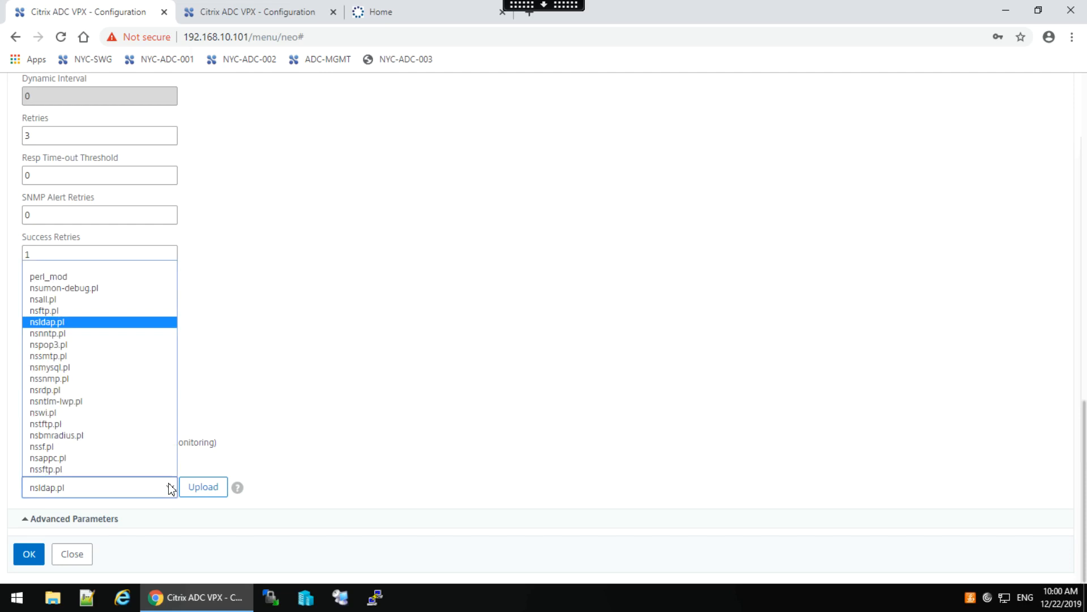
click(457, 417)
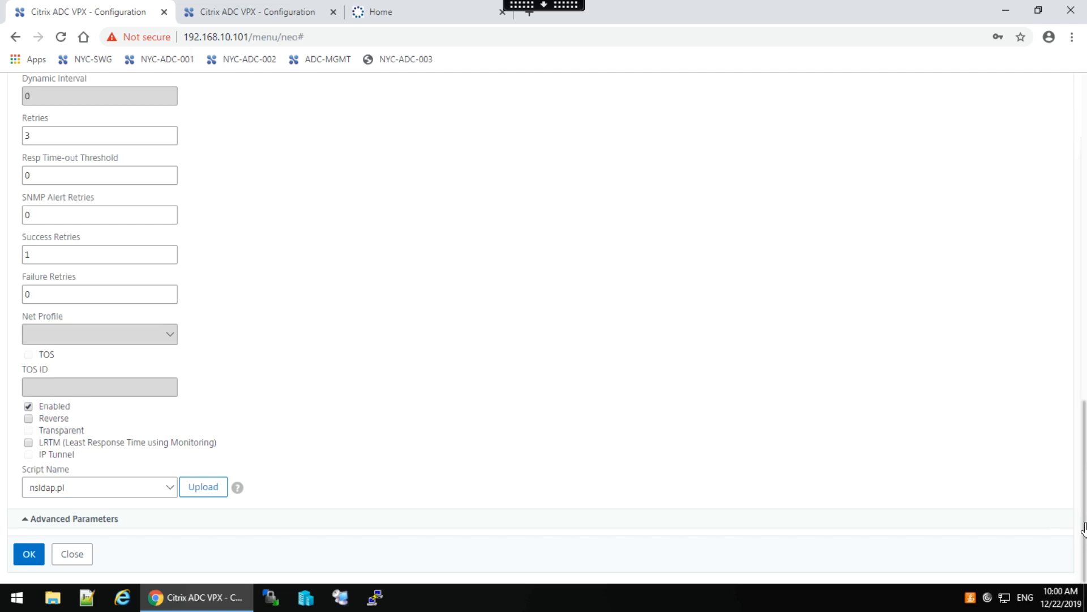
Save the mon_ldap monitor and close its form.
scroll(1071, 419, up, 7)
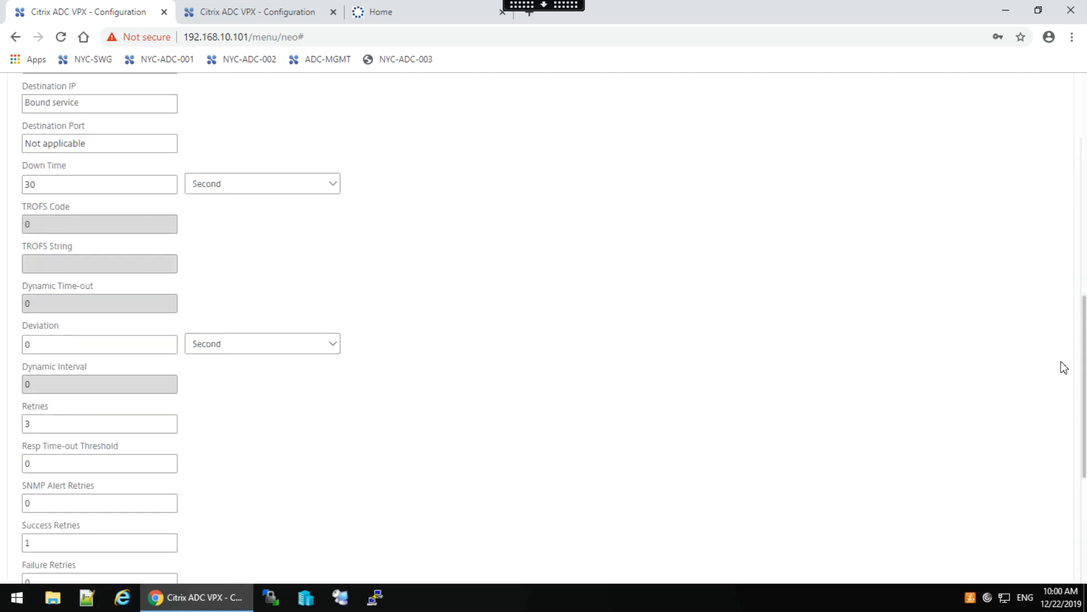
scroll(1063, 367, up, 2)
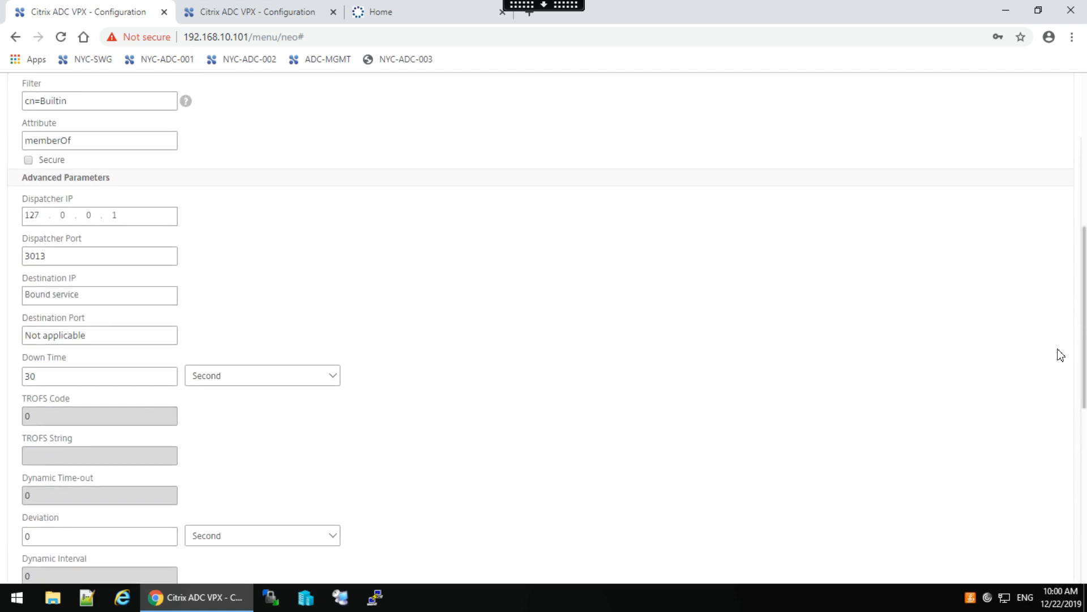
scroll(1062, 356, up, 1)
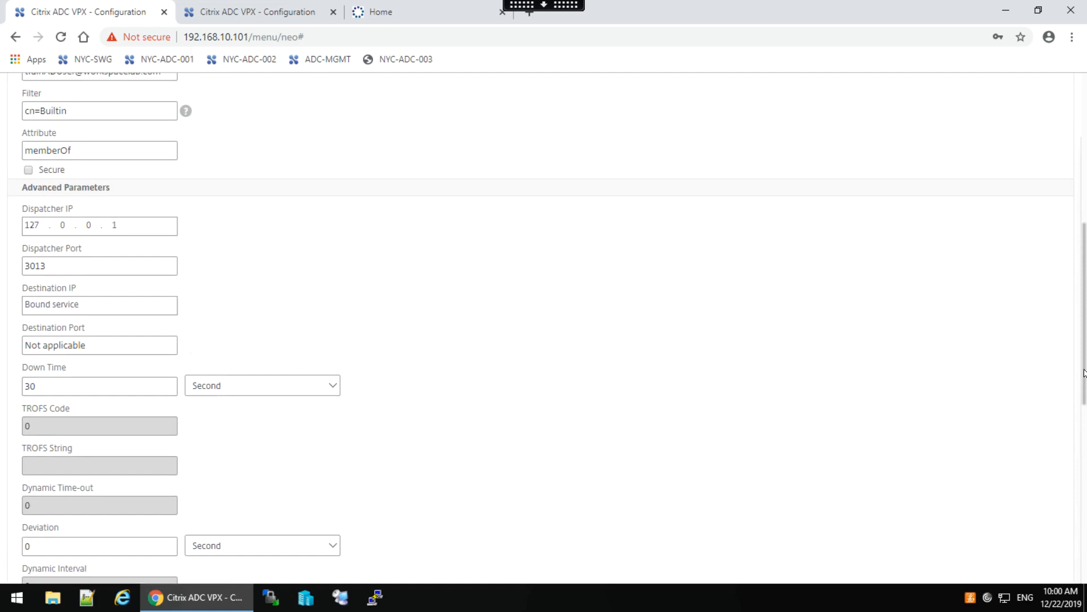
scroll(1085, 372, up, 1)
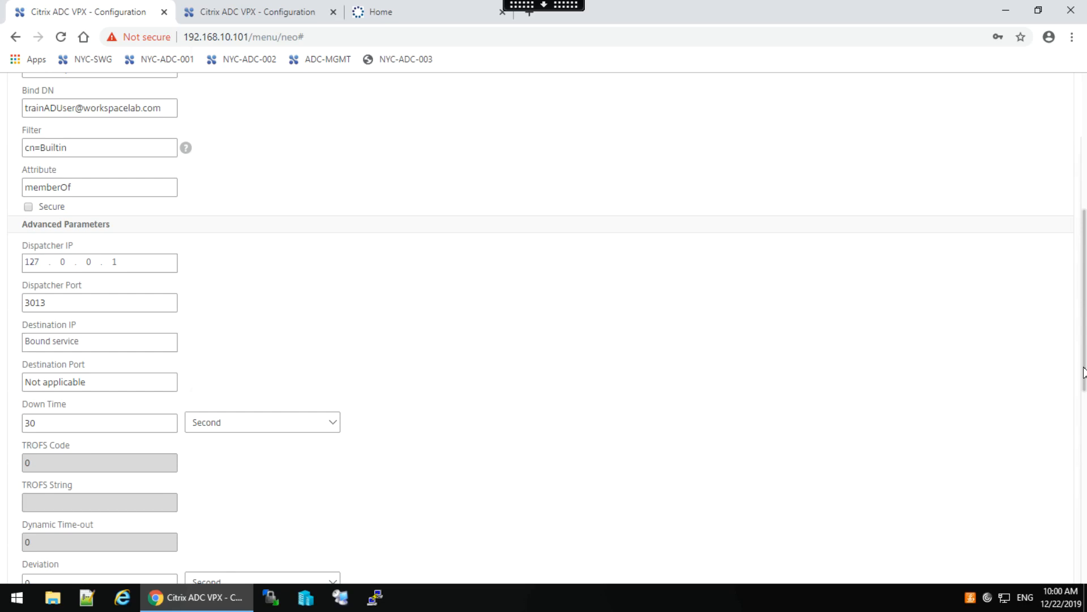
drag(1084, 373, 1084, 371)
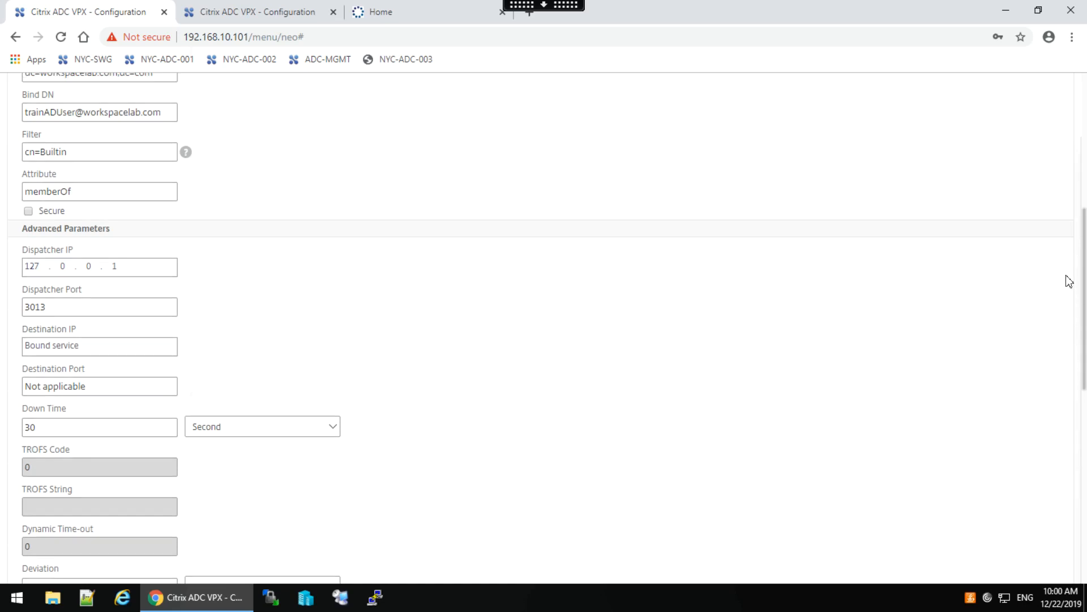
scroll(1066, 278, up, 5)
scroll(1061, 260, up, 2)
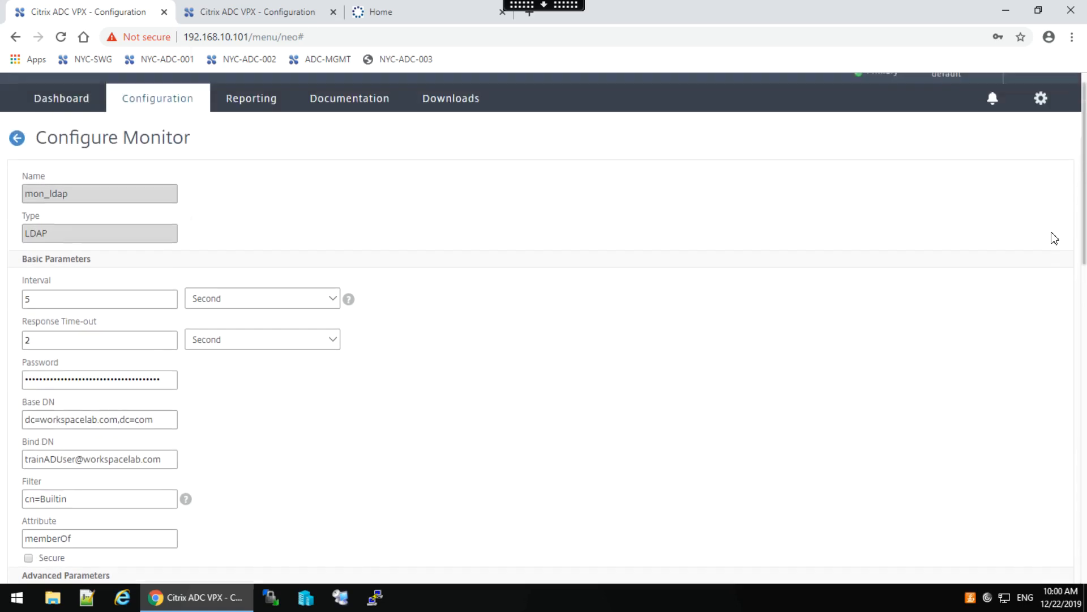
scroll(1061, 256, down, 1)
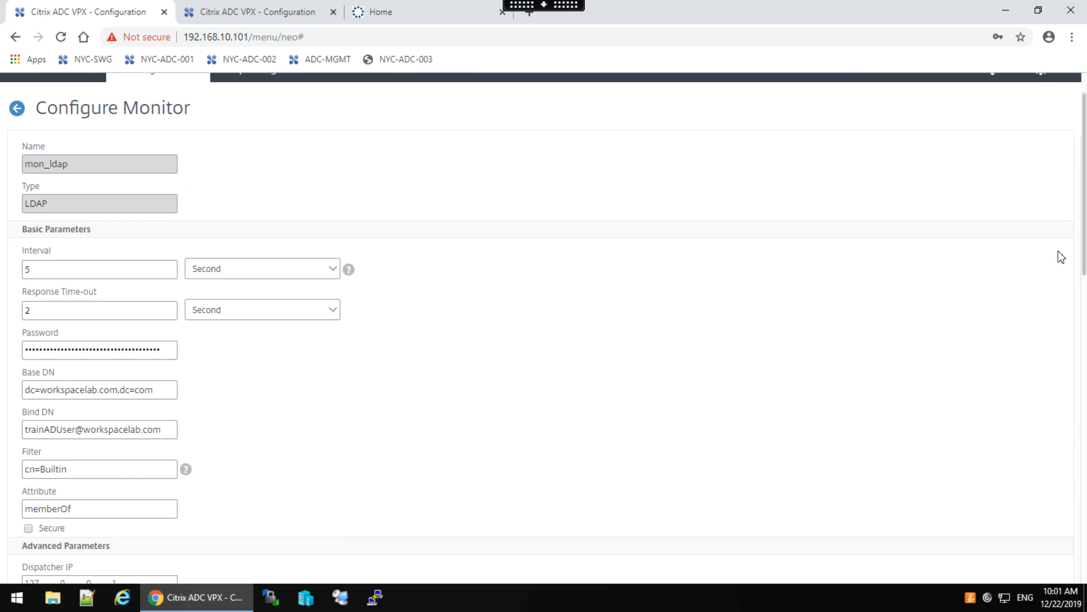
drag(1084, 251, 1086, 563)
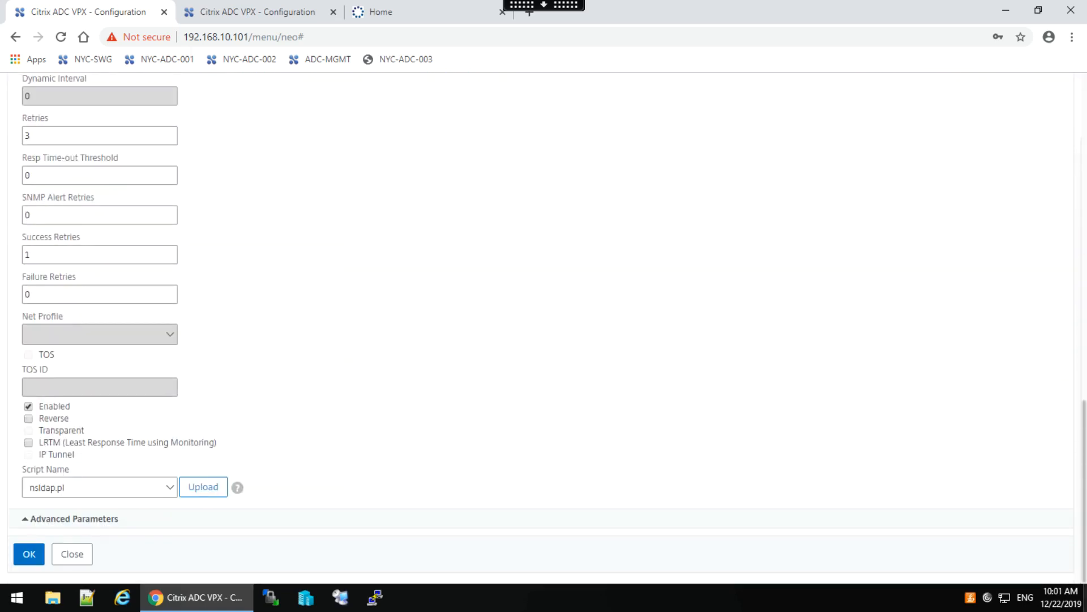
click(29, 555)
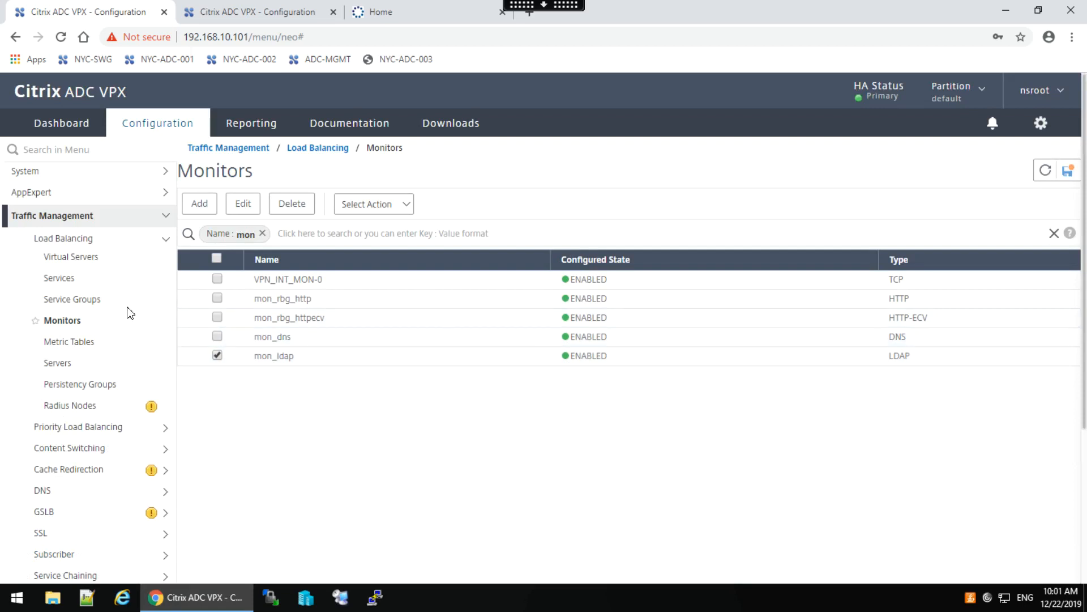
Re-enter the full-screen lab session and list the load balancing service groups, both UP.
click(512, 6)
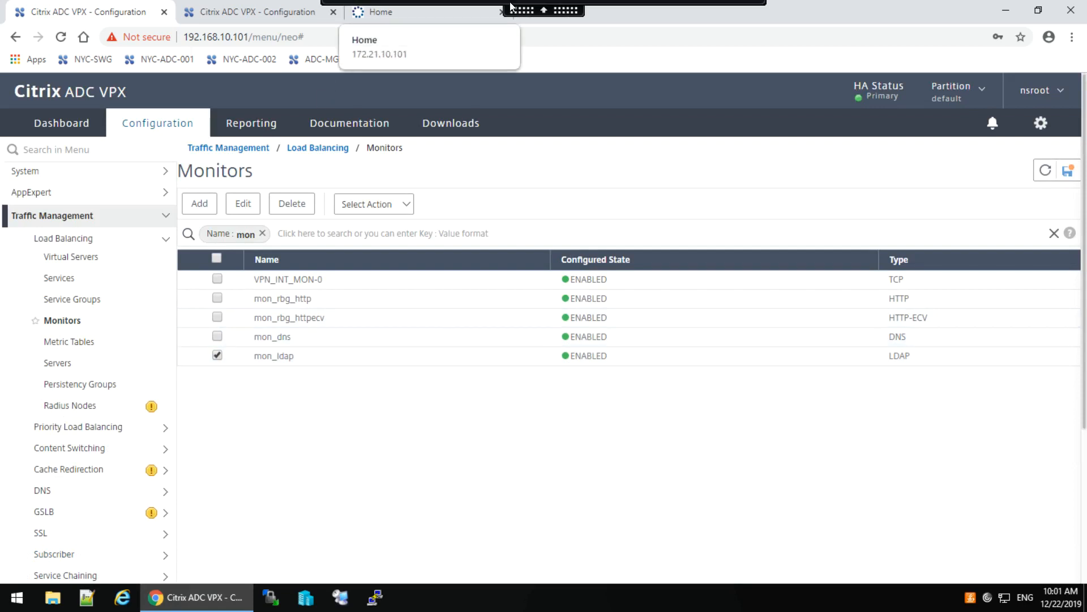
click(337, 18)
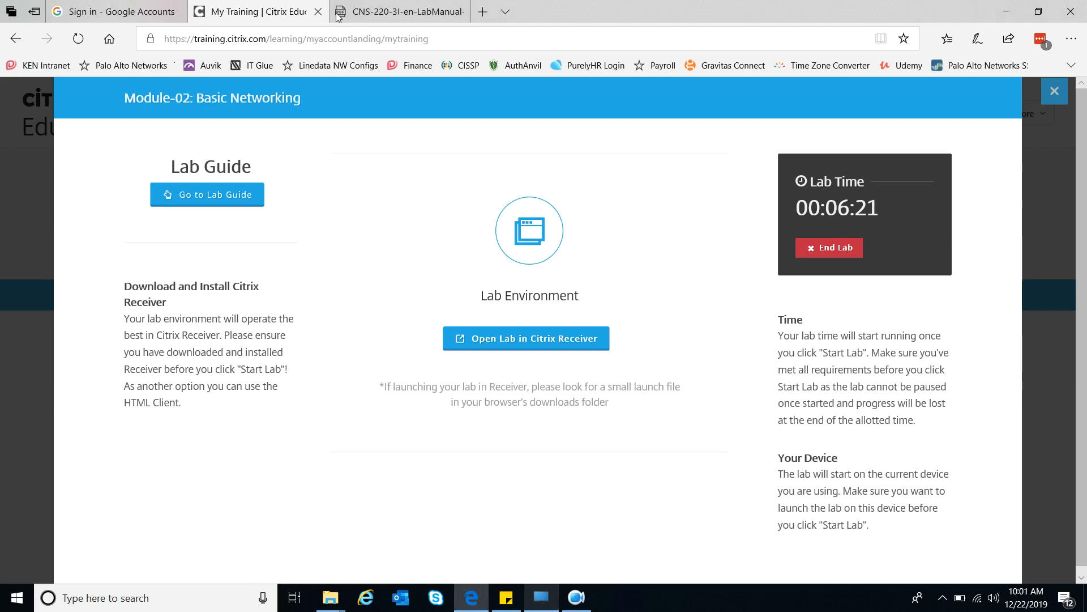
click(545, 609)
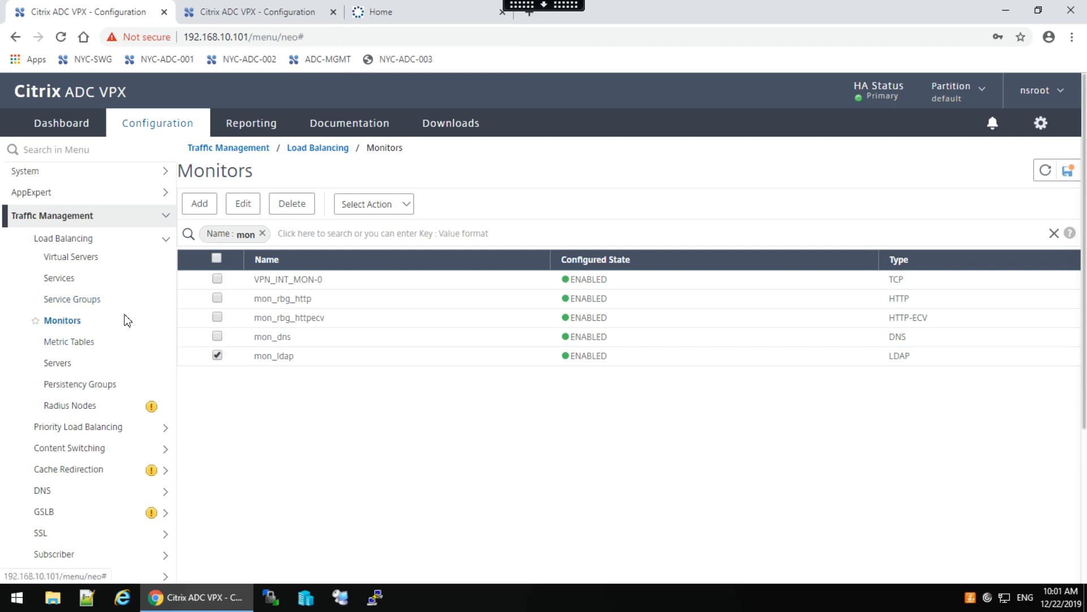
click(89, 302)
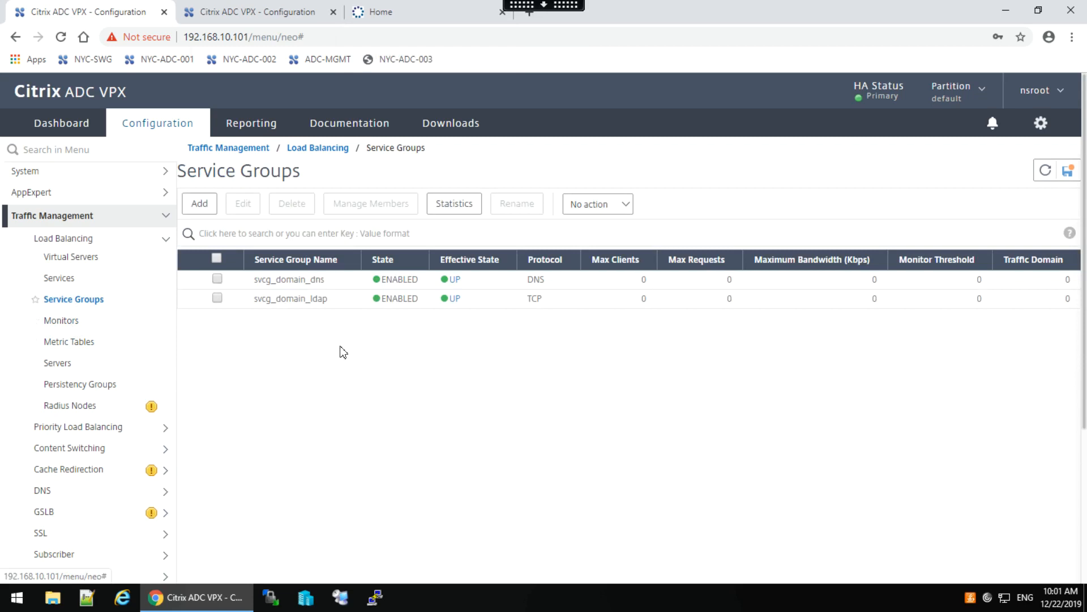
Open svcg_domain_ldap (TCP, UP, 2 members) and add an empty Monitors section to it.
click(281, 302)
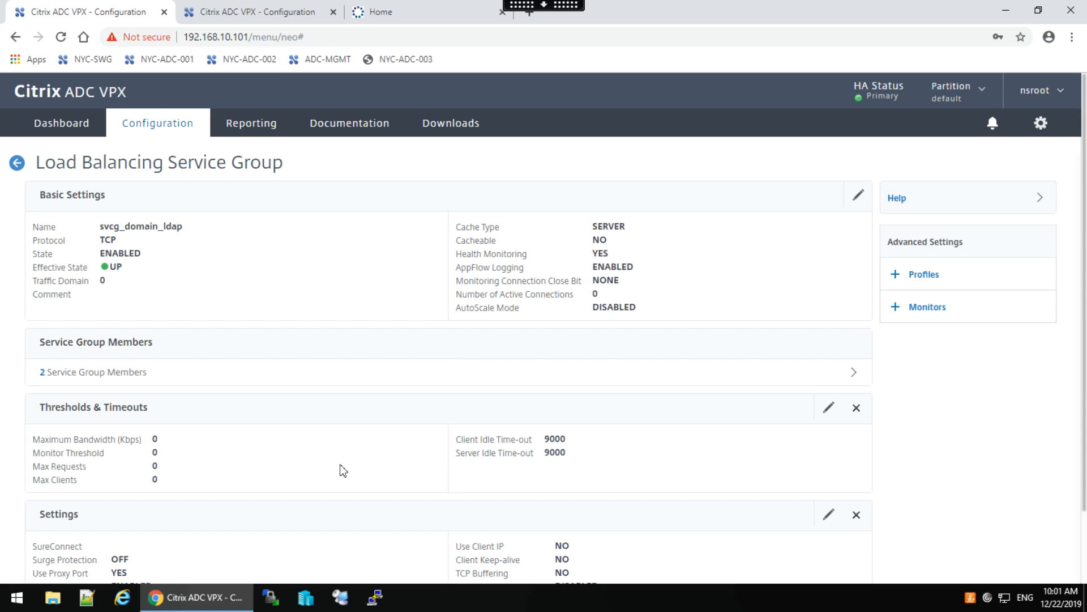
click(935, 307)
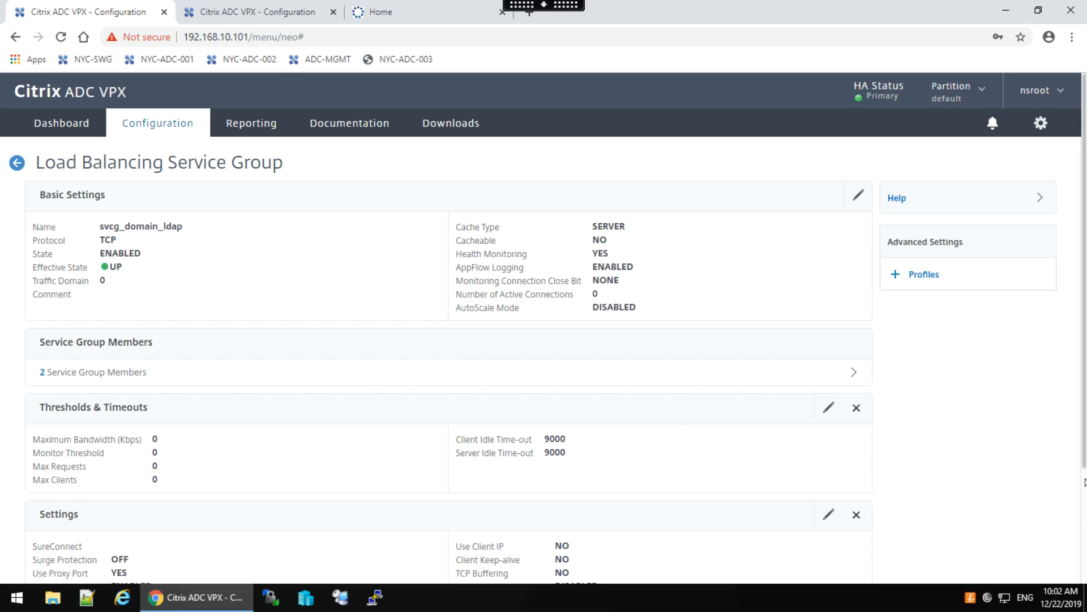
scroll(1085, 483, down, 3)
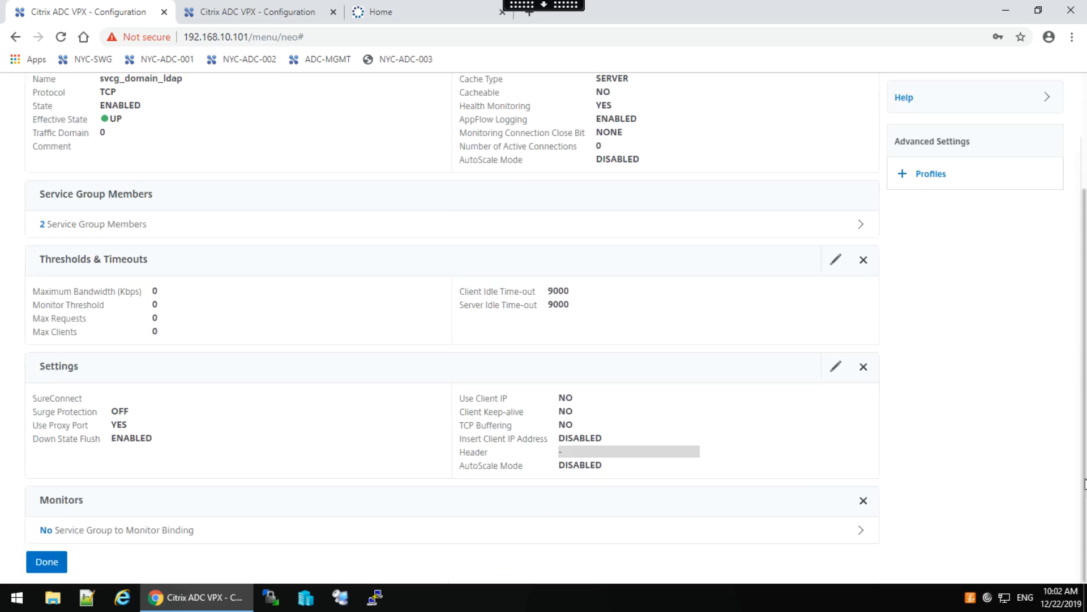
Bind mon_ldap, found by filtering monitor names on 'mon', to svcg_domain_ldap.
click(158, 530)
click(425, 198)
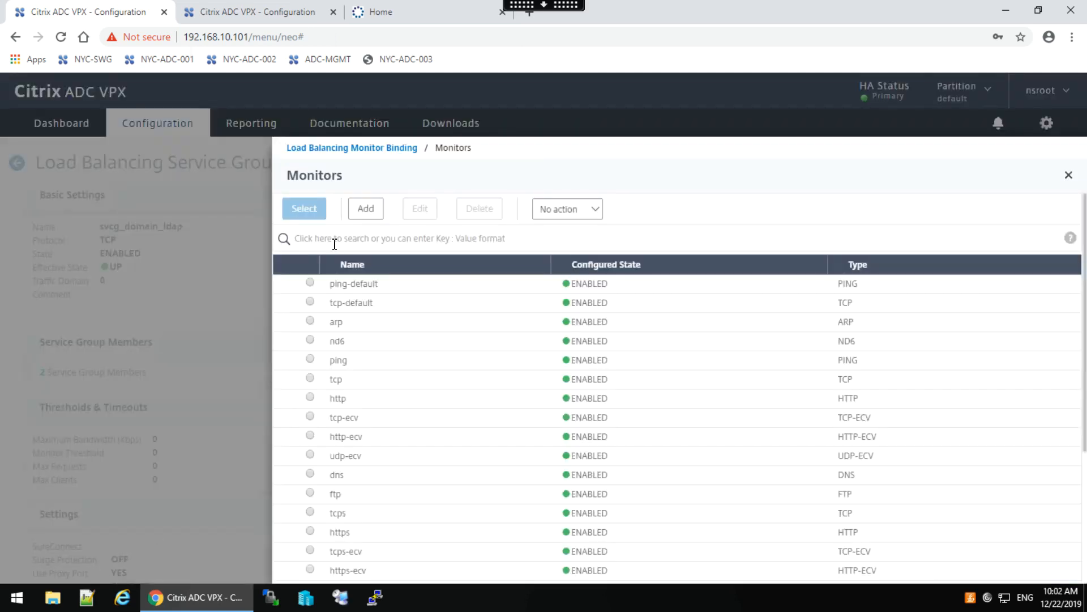
click(338, 244)
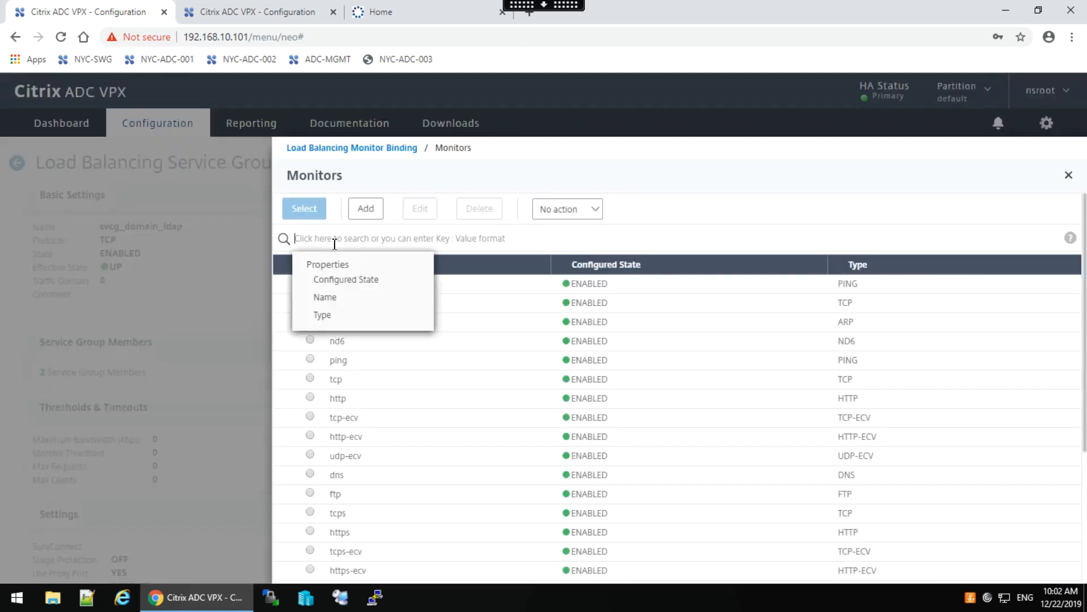
click(329, 302)
text(mon)
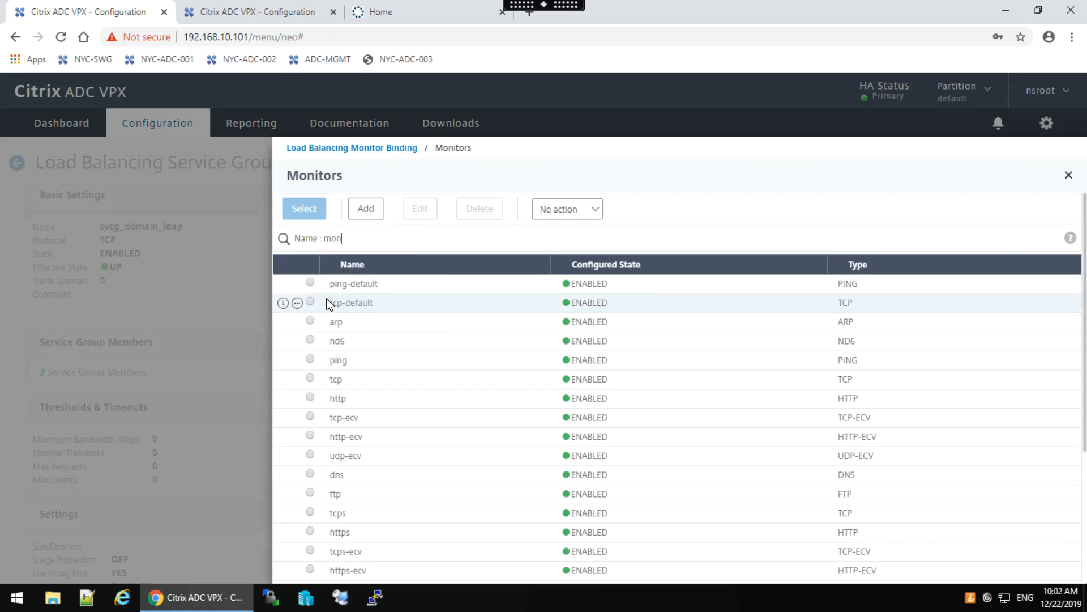
key(Return)
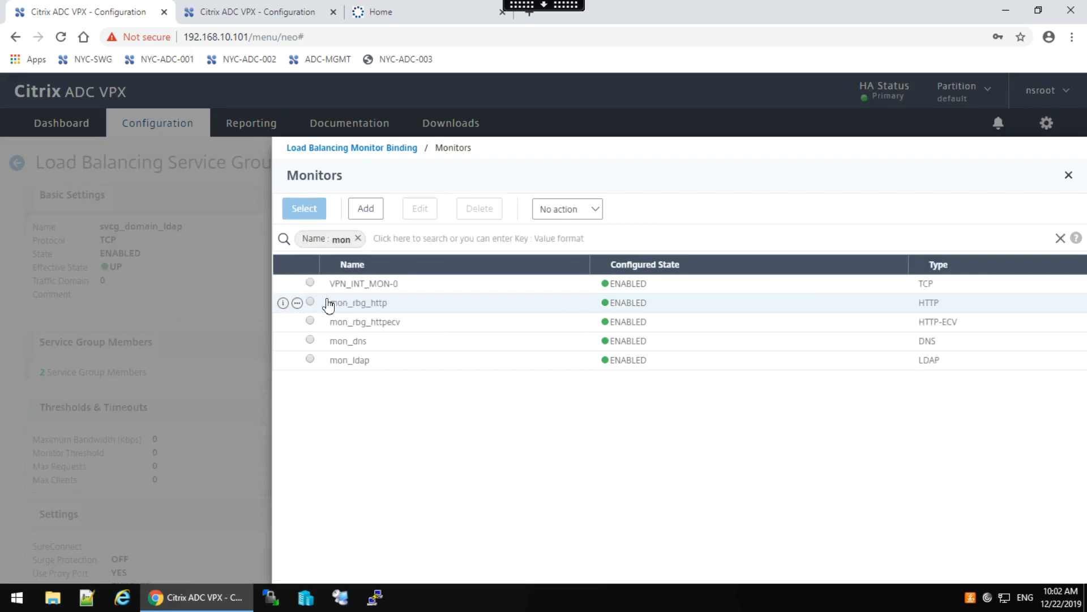
click(310, 359)
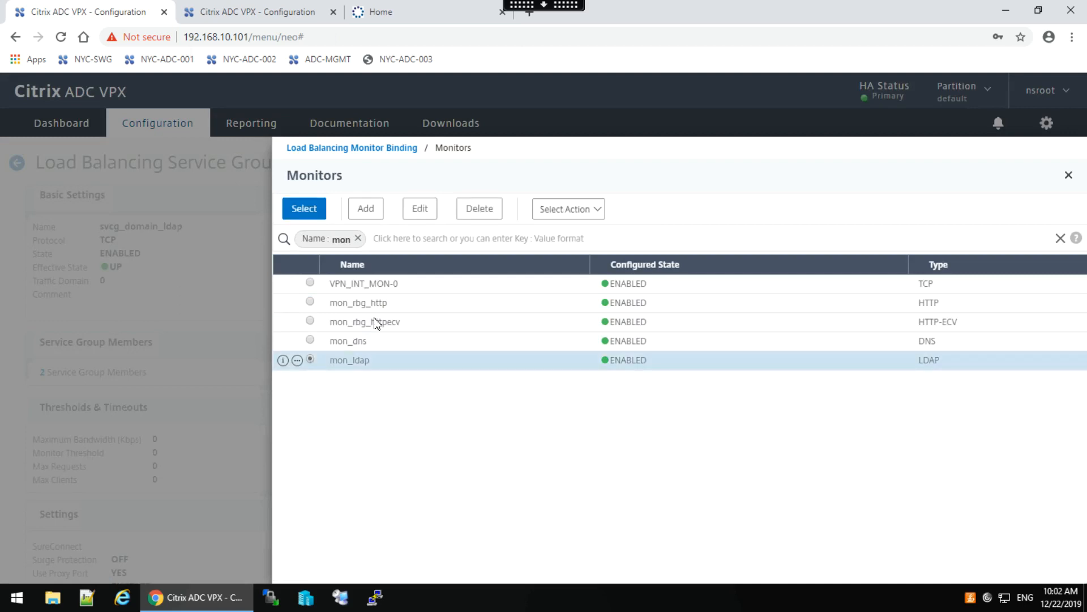
click(304, 211)
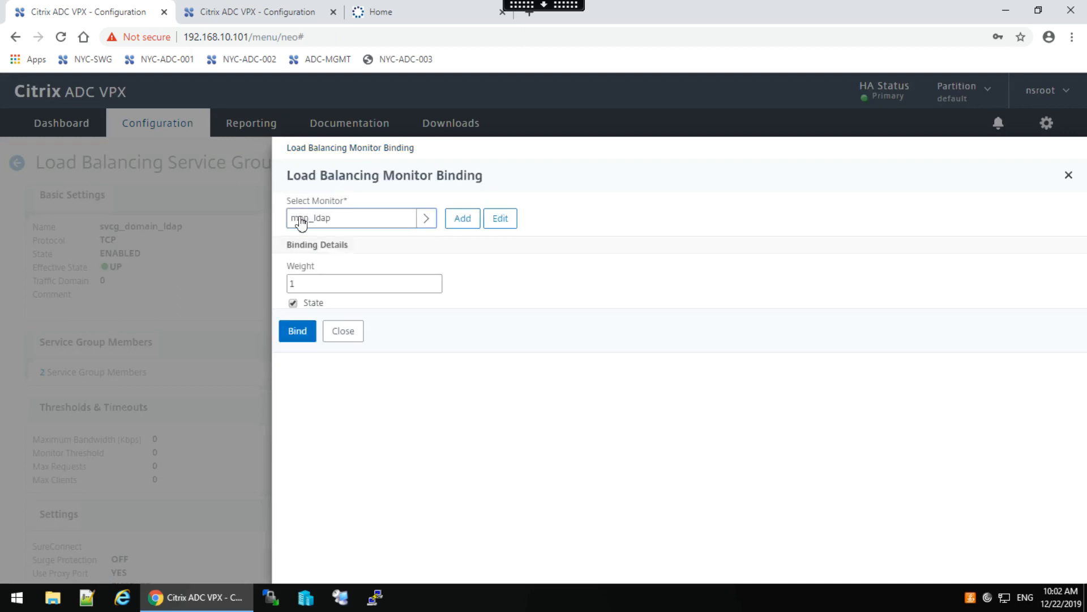
click(295, 332)
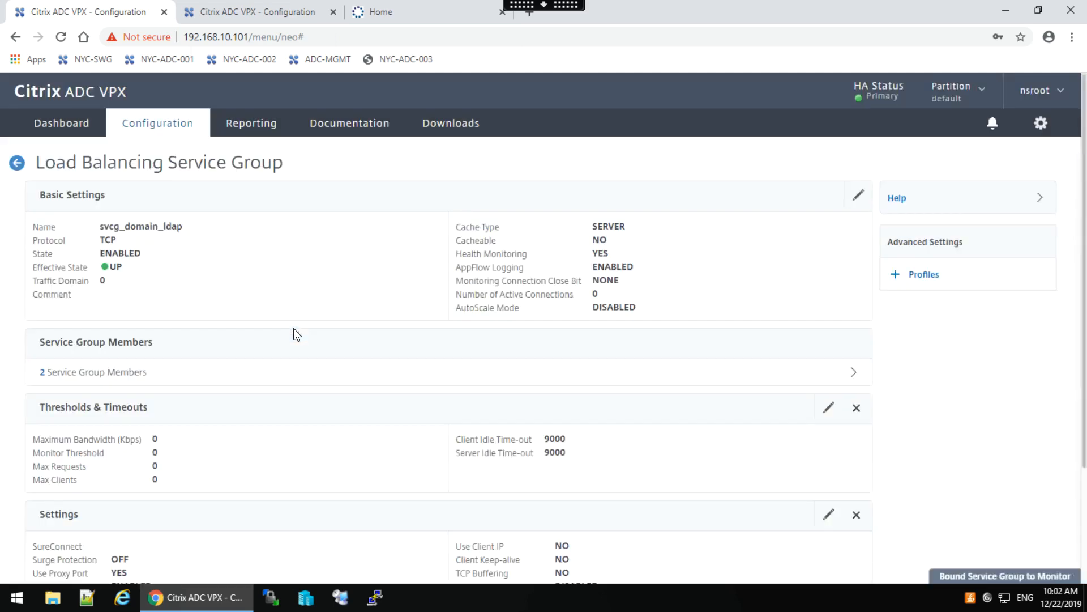
Refresh service groups until svcg_domain_ldap shows DOWN, then reopen it to see 1 monitor binding.
click(46, 562)
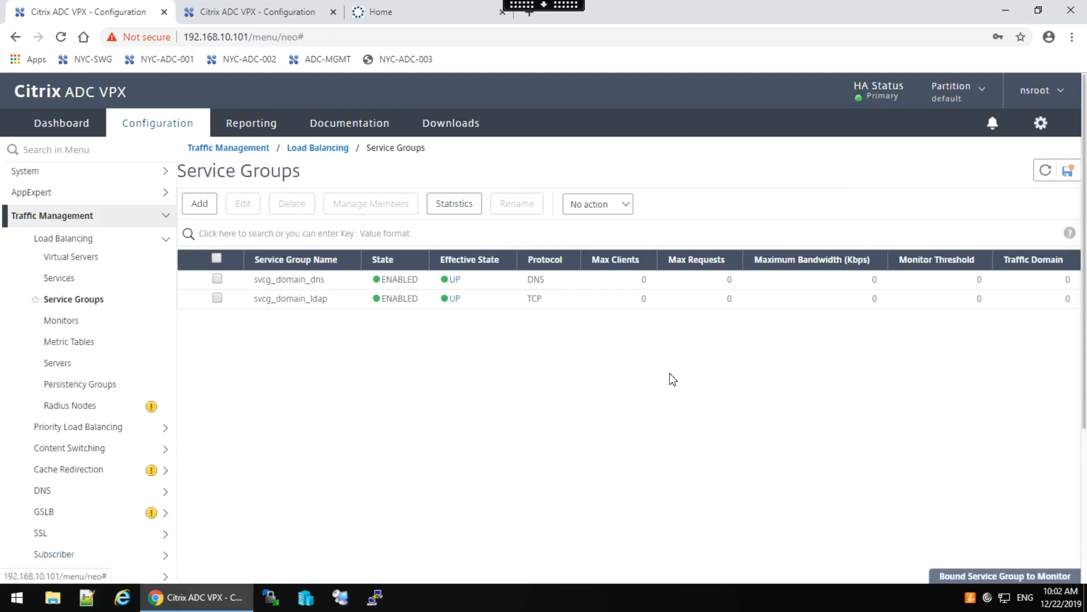
click(1047, 172)
click(1047, 172)
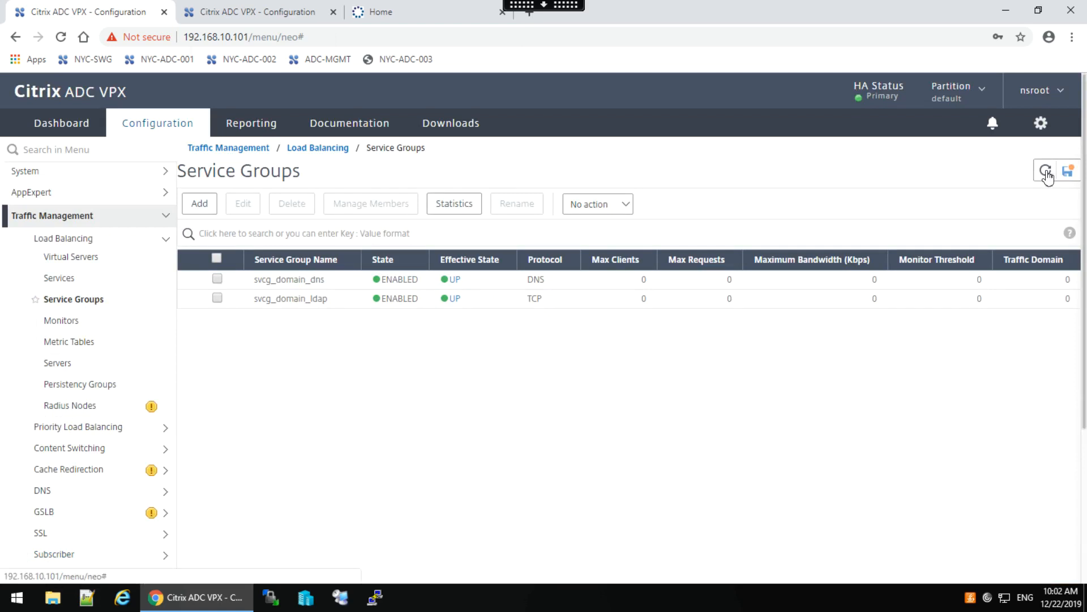
click(1046, 171)
click(1046, 171)
click(1046, 172)
click(1046, 171)
click(1046, 172)
click(1046, 172)
double_click(287, 301)
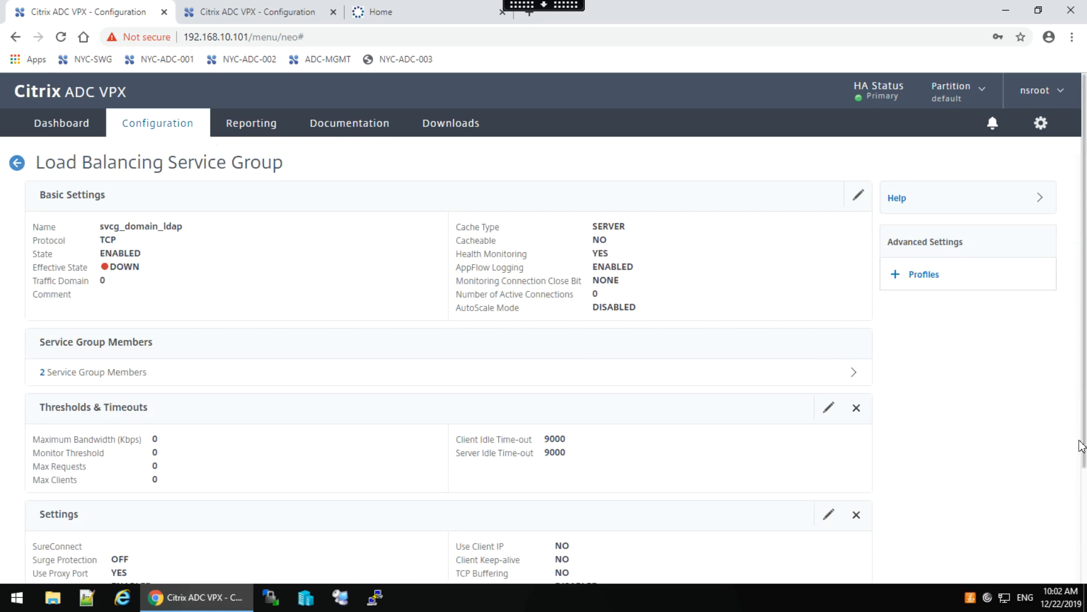
scroll(1086, 478, down, 3)
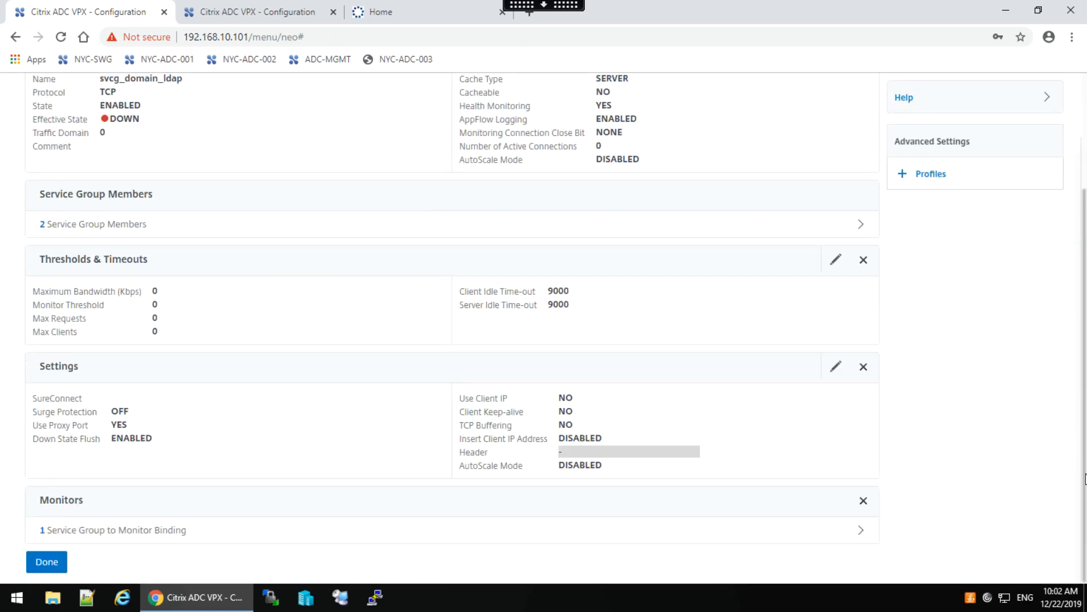
Switch to Hyper-V Manager showing NYC-ADC-001 and NYC-ADC-002 running, NYC-ADC-003 off.
click(307, 601)
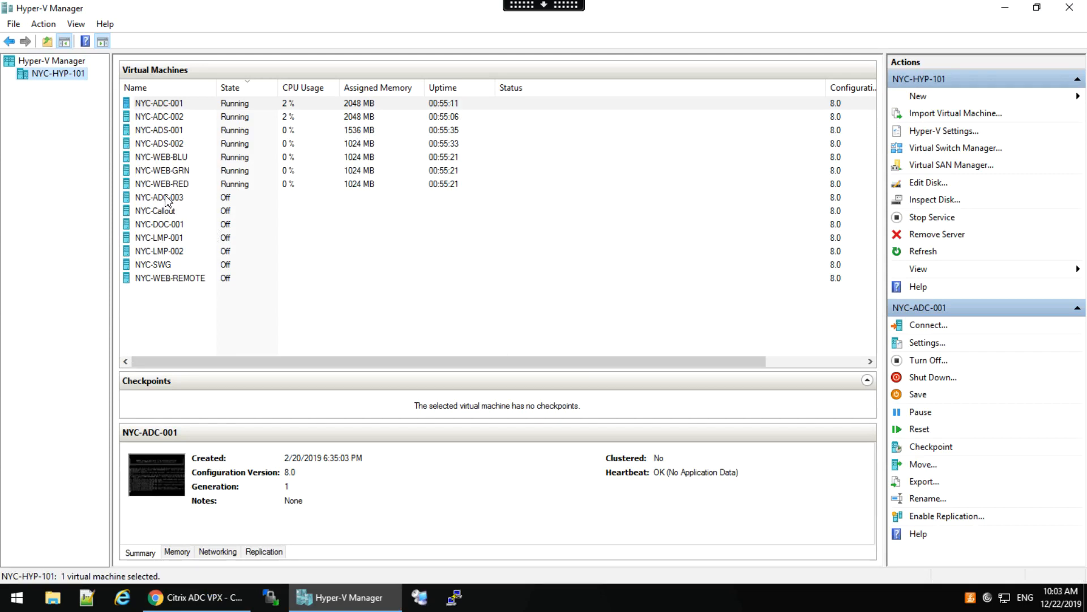
Start NYC-ADC-003, NYC-DOC-001, NYC-LMP-001 and NYC-LMP-002, then minimize Hyper-V Manager.
click(189, 201)
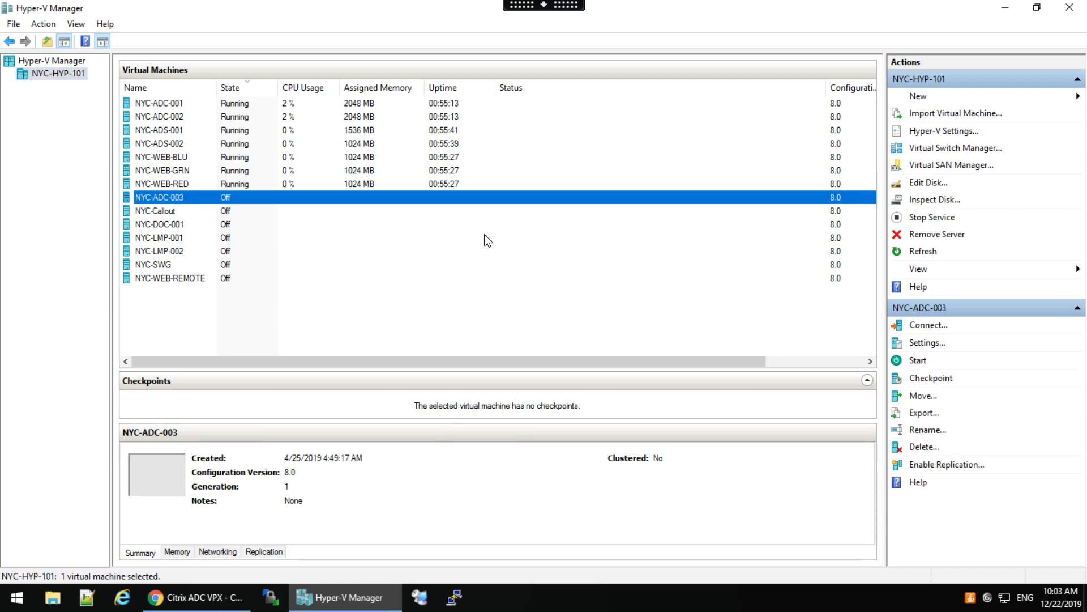
click(917, 361)
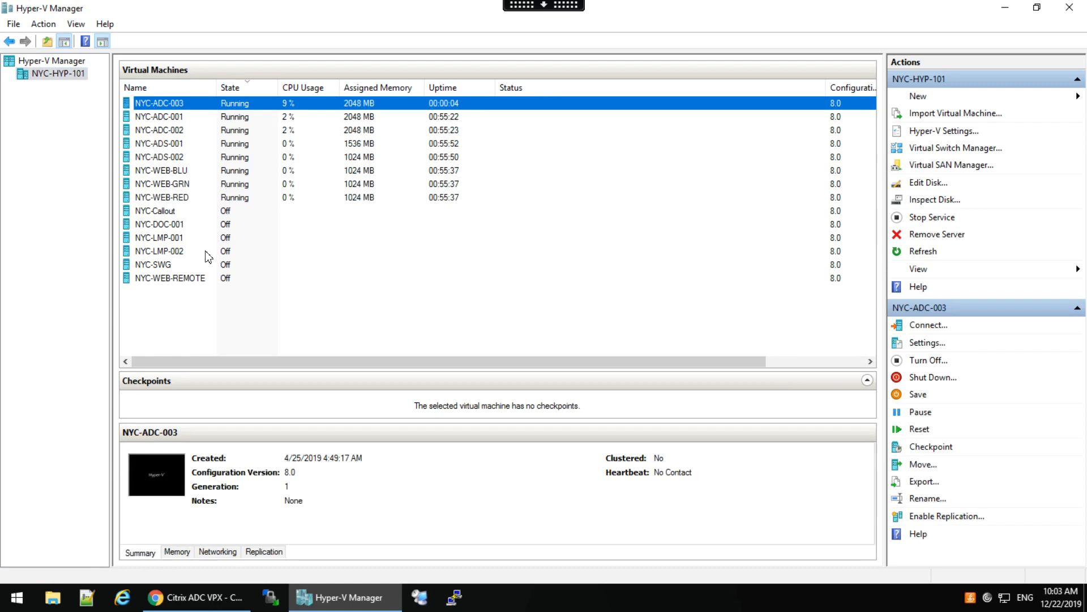
click(185, 225)
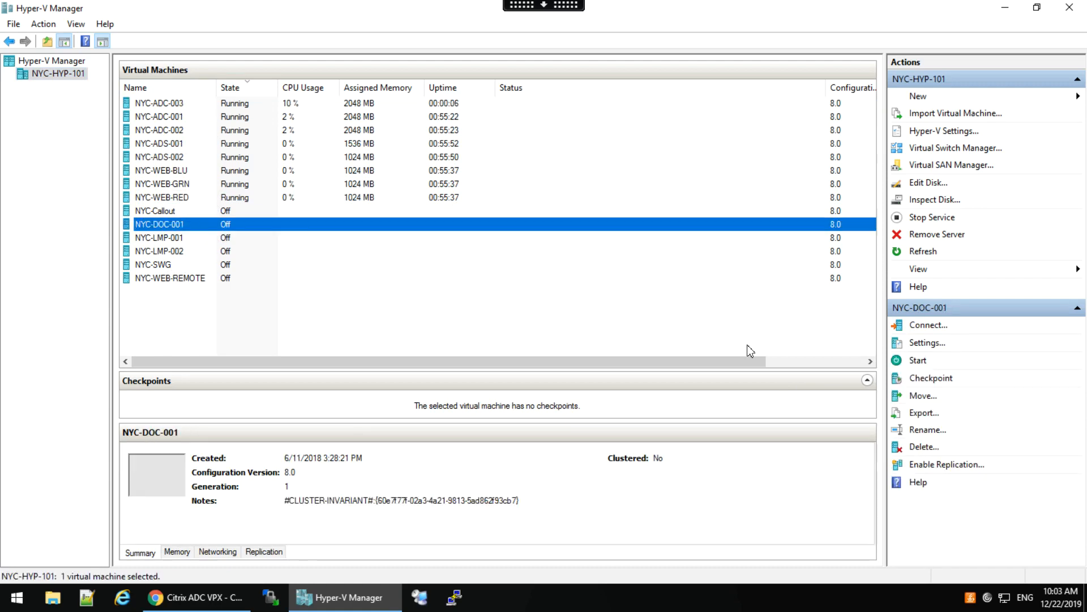
click(917, 361)
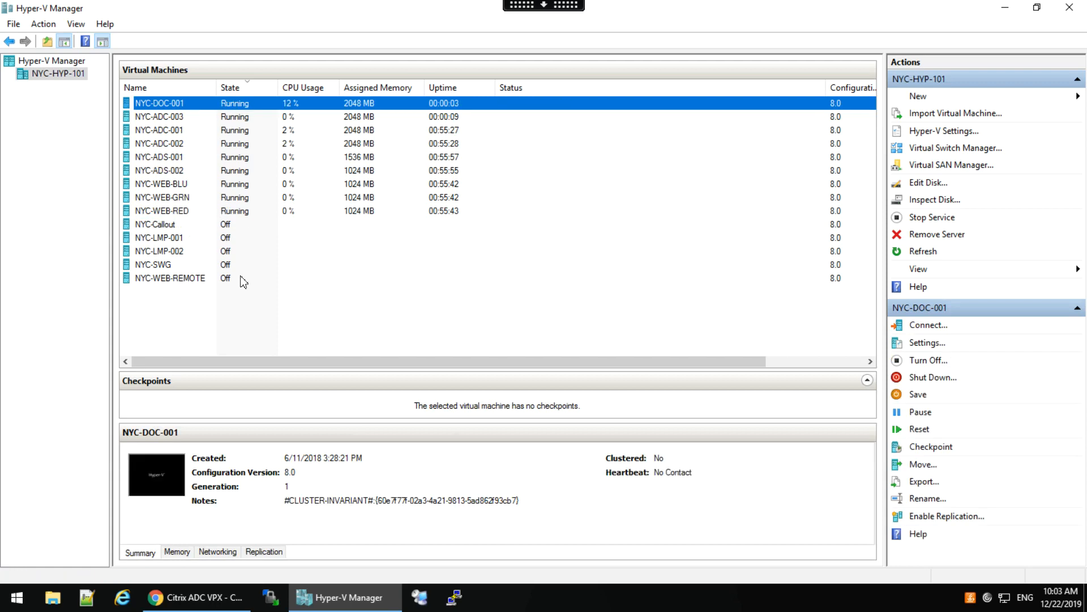
click(183, 239)
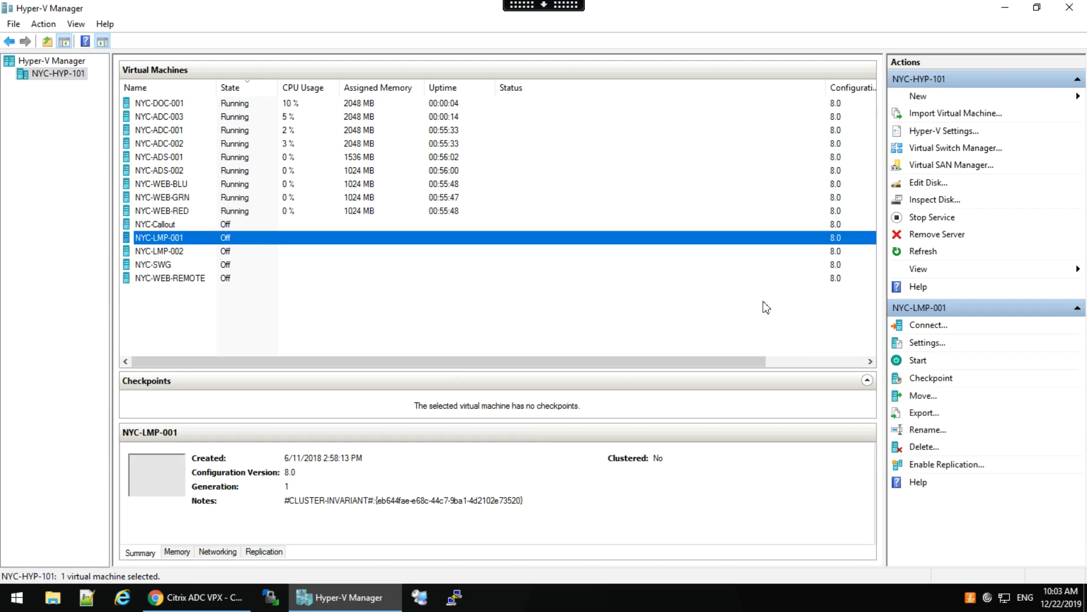
click(918, 360)
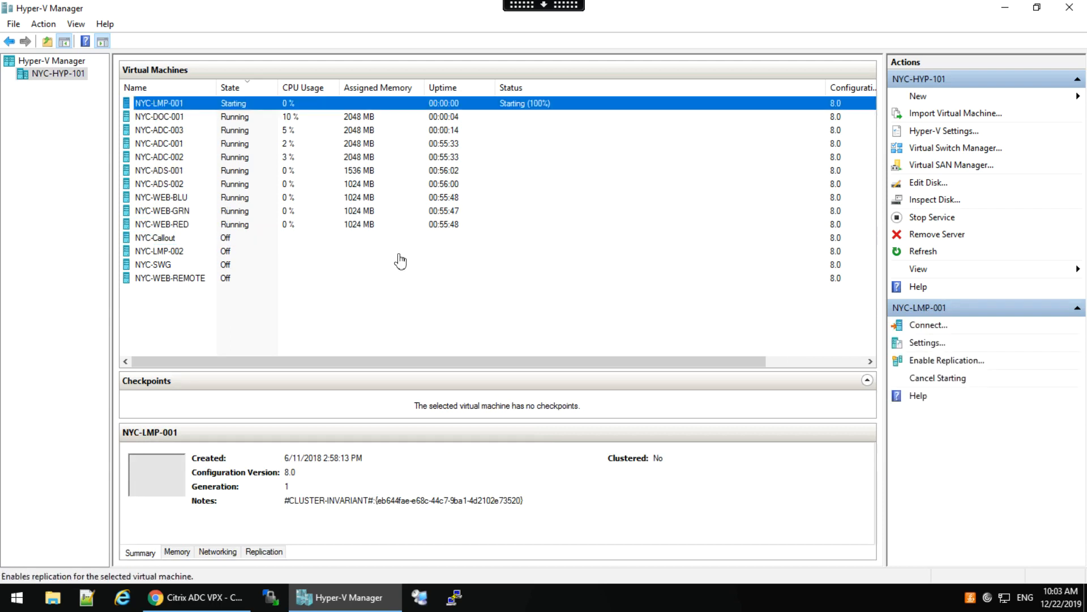
click(227, 251)
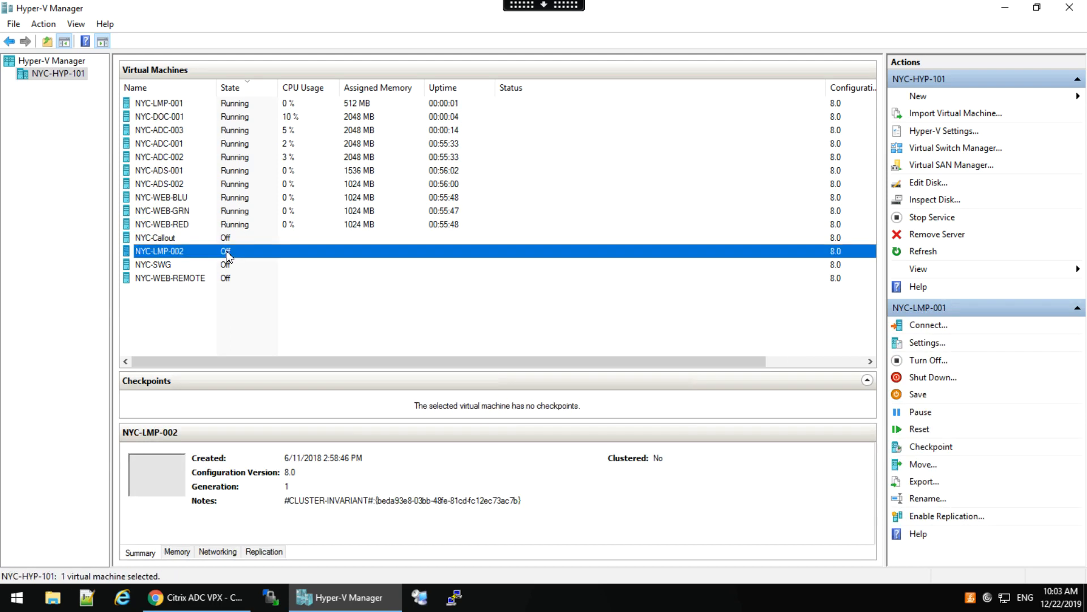
click(918, 362)
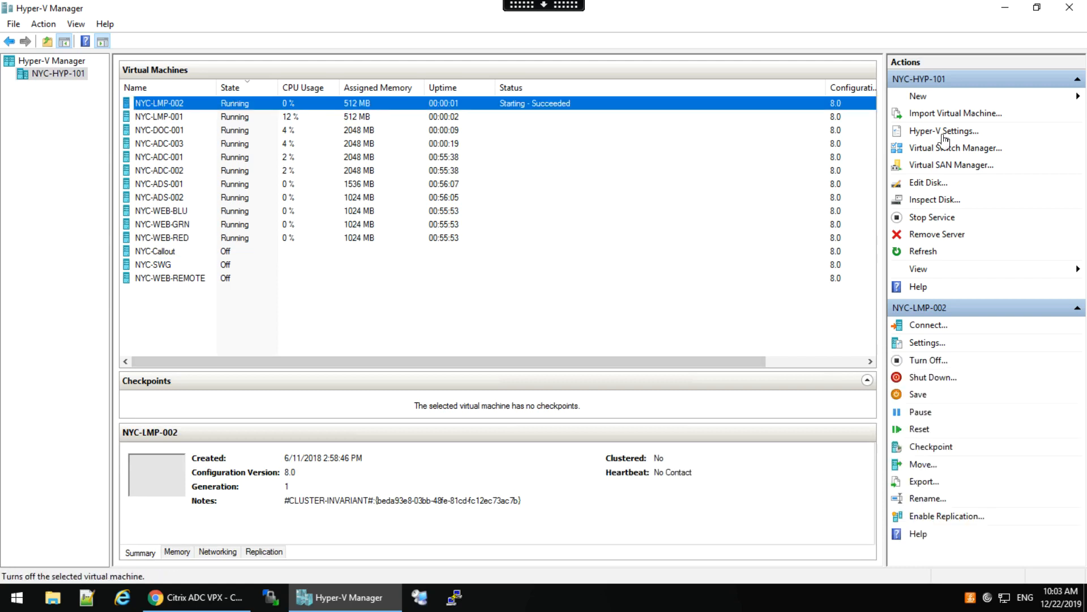
click(1006, 10)
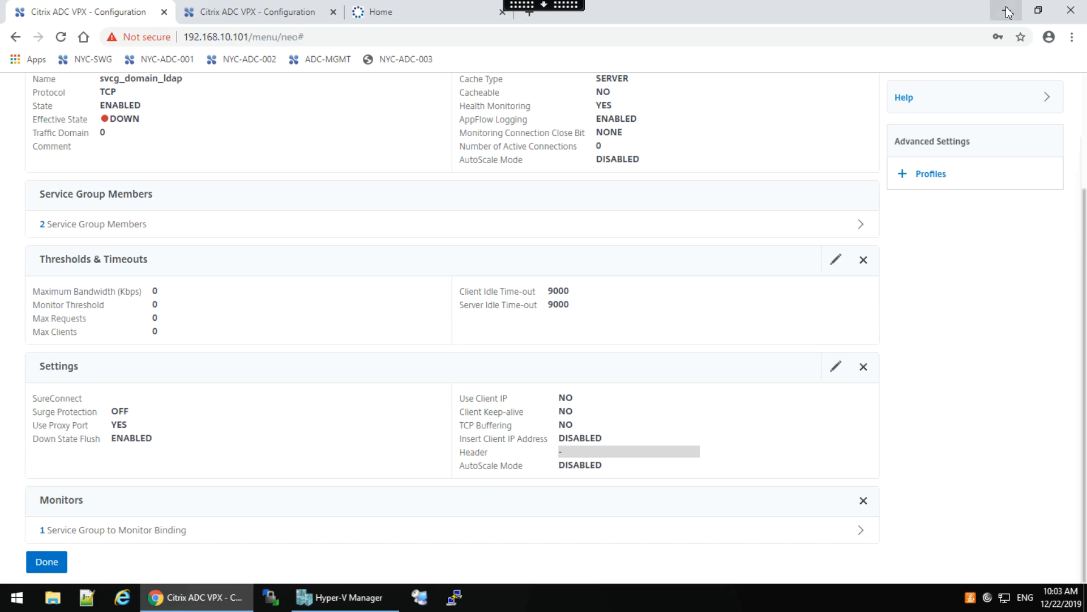
Return to the Service Groups list and refresh it repeatedly; svcg_domain_ldap stays DOWN.
click(46, 563)
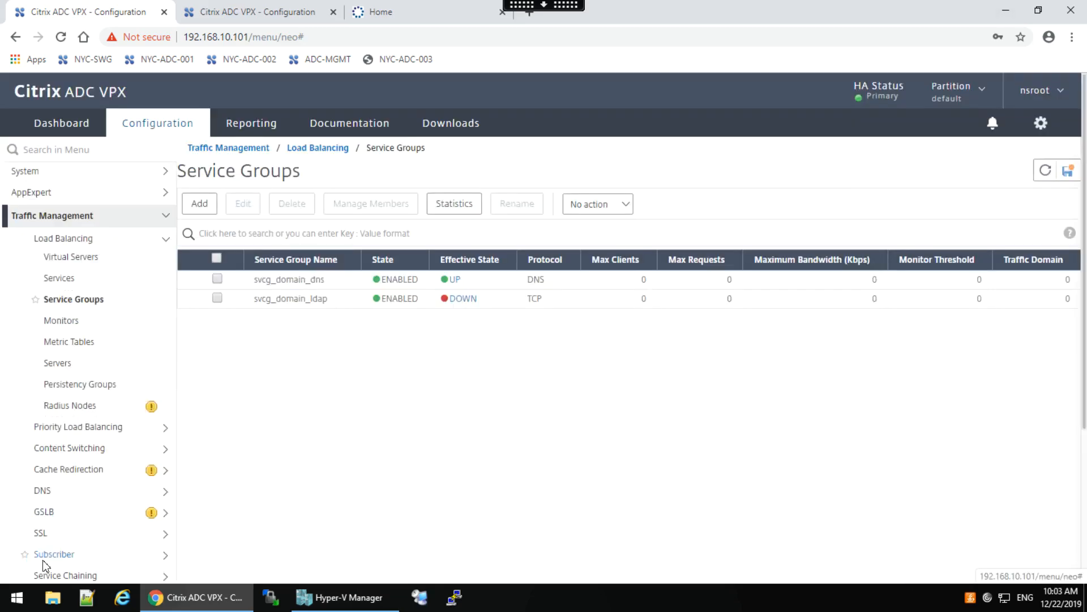
click(1047, 171)
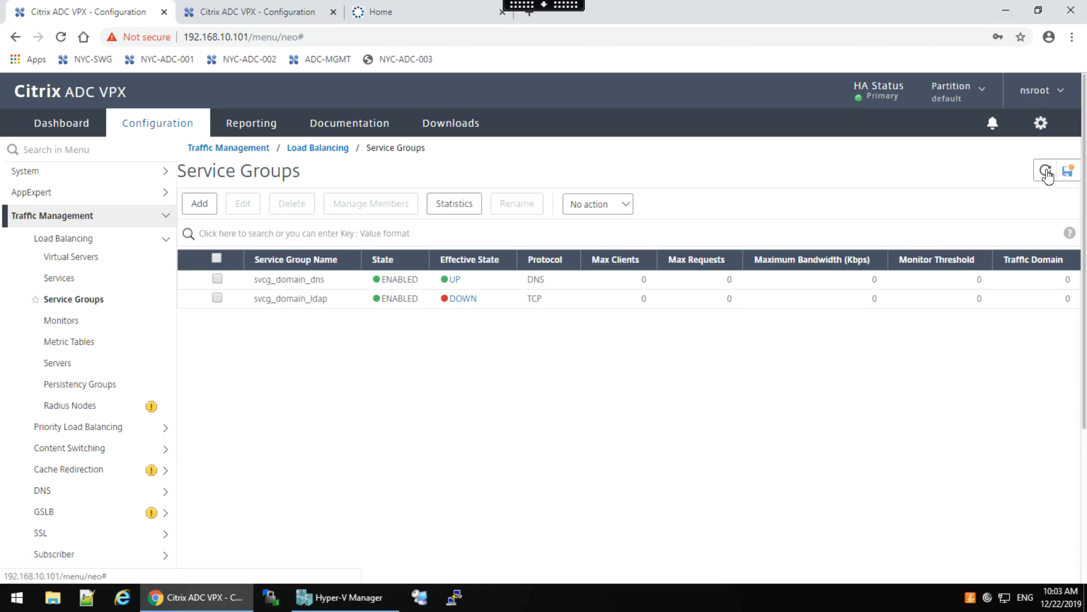
click(1047, 171)
click(1046, 171)
click(1047, 171)
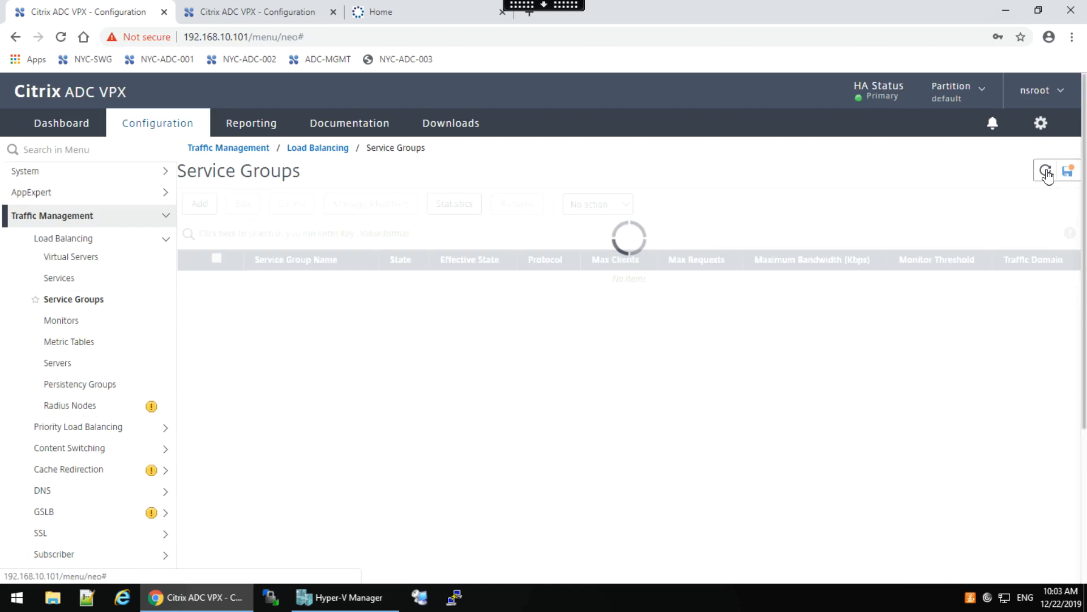
click(1047, 171)
click(1047, 171)
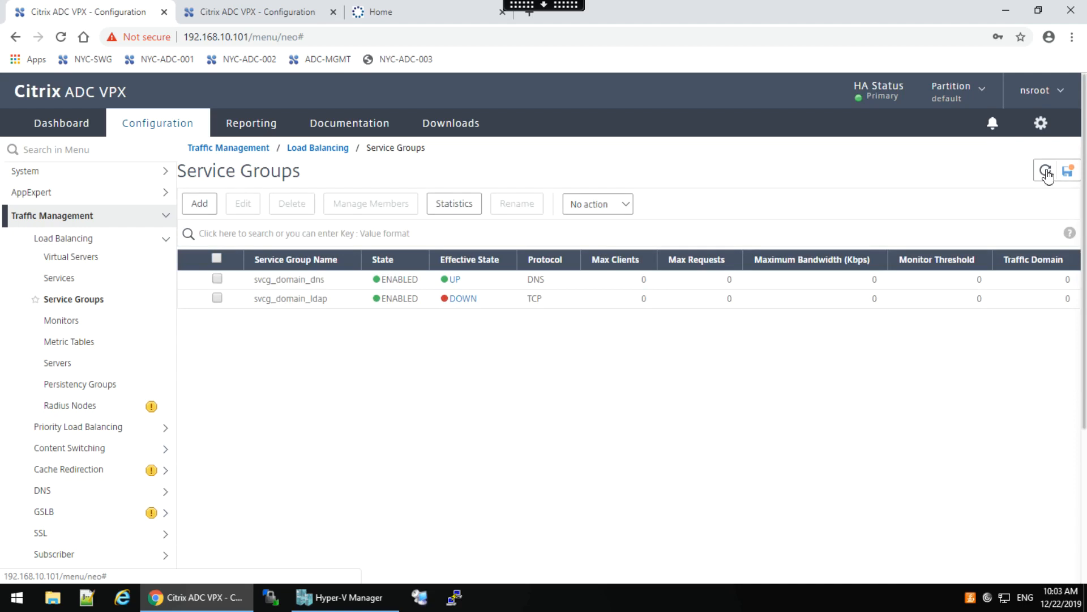
click(1046, 171)
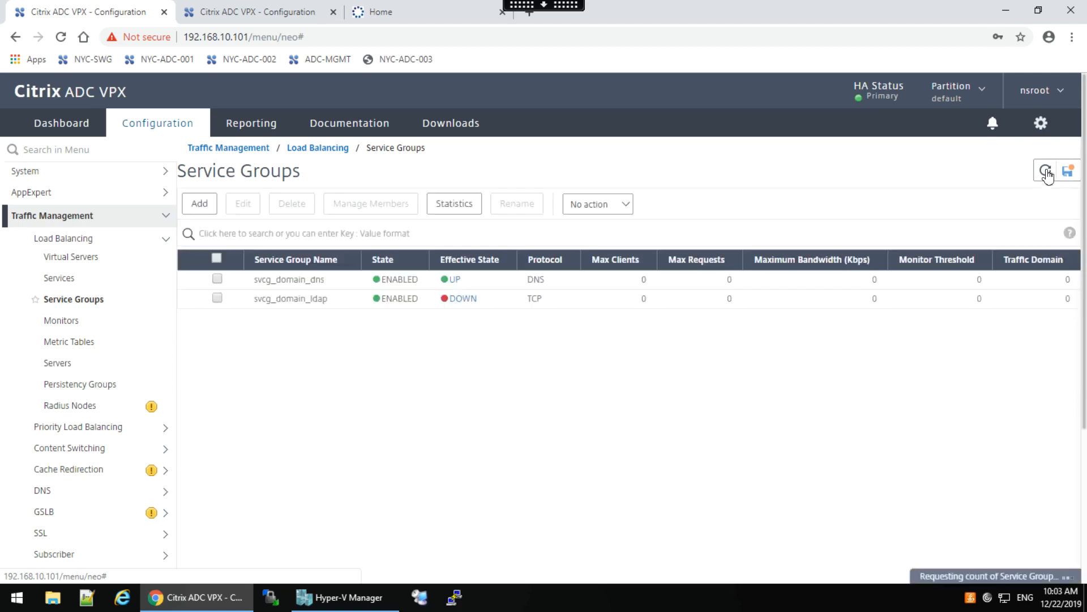
click(1047, 171)
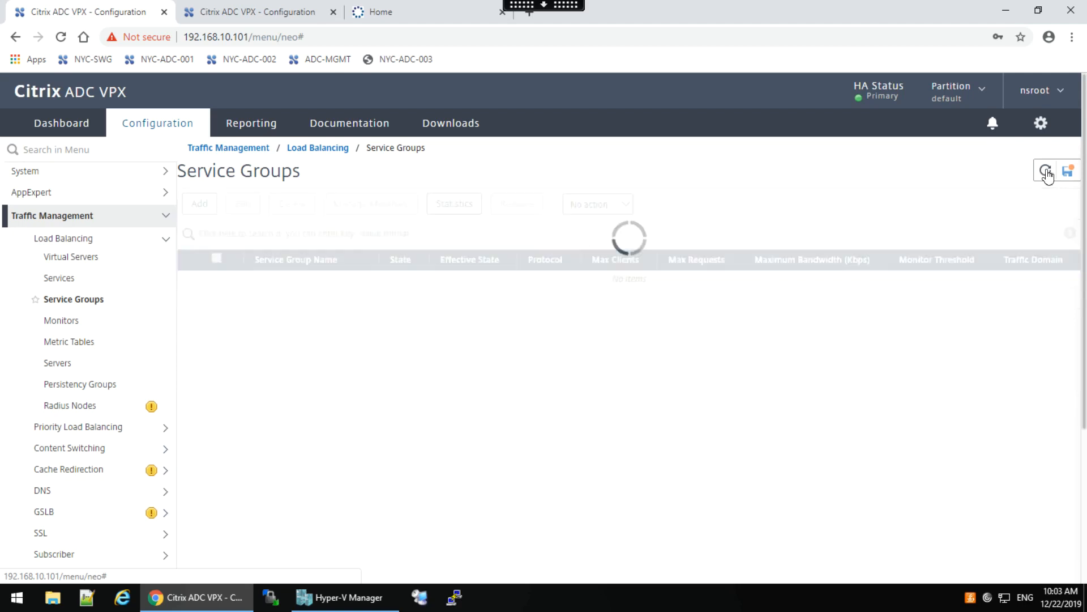
click(1047, 171)
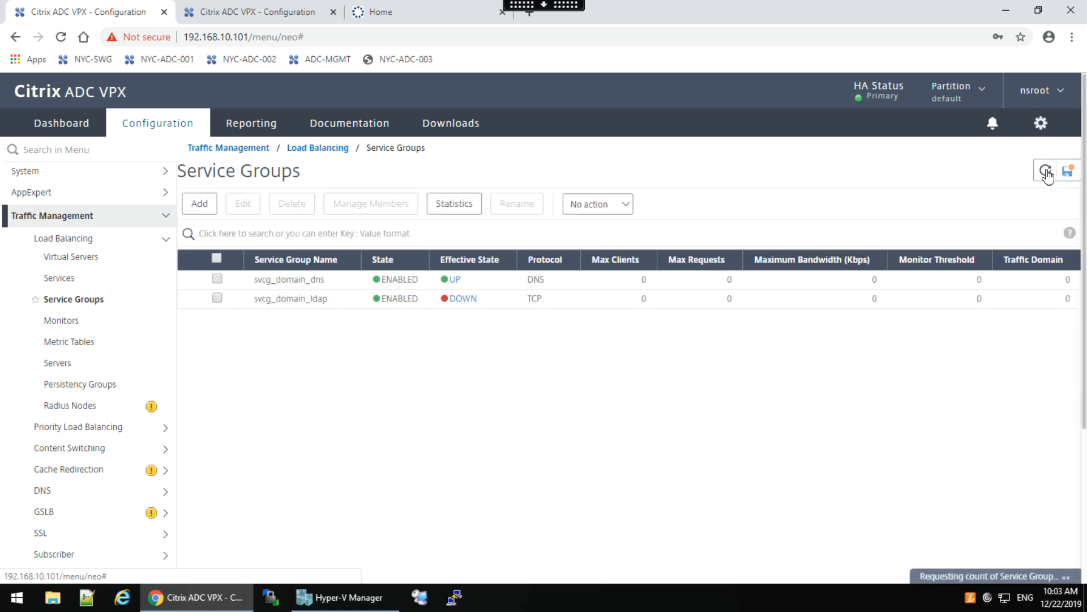
click(1047, 171)
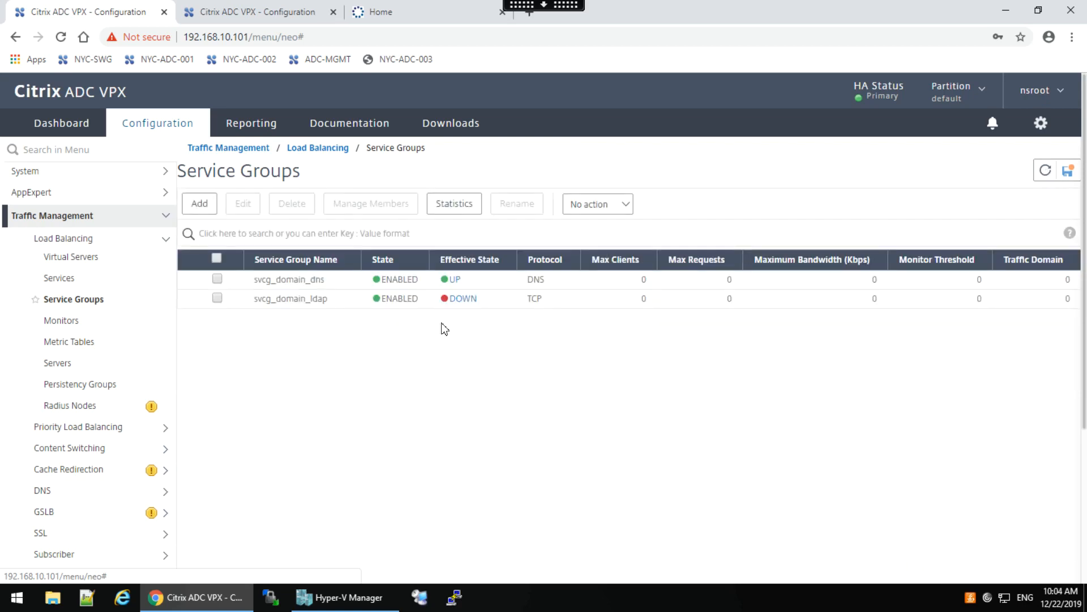
Unbind mon_ldap from svcg_domain_ldap's monitor bindings, confirm, and return to the Service Groups list.
double_click(289, 300)
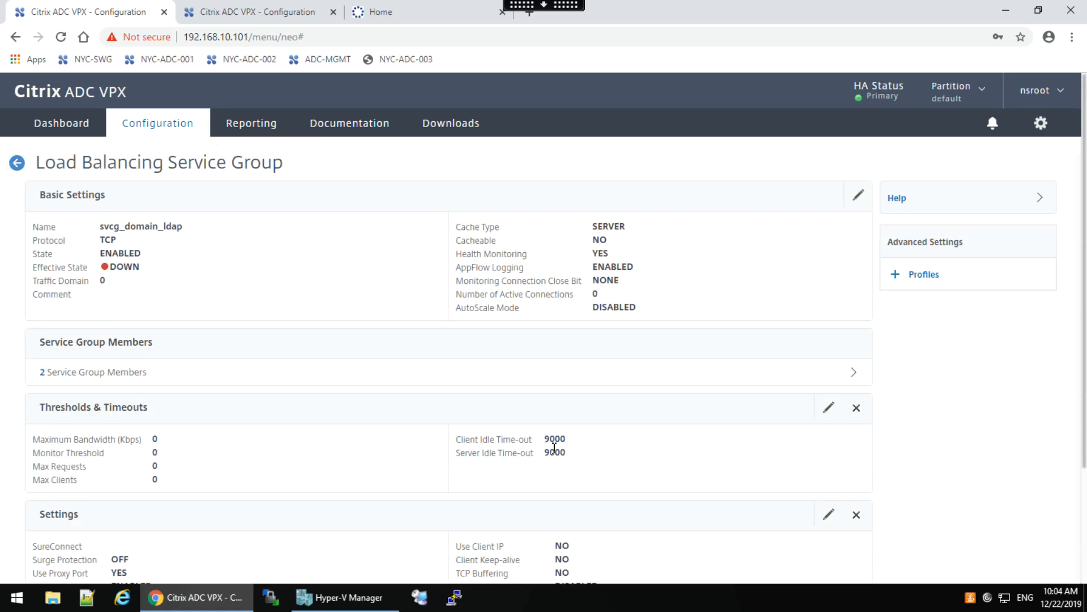
scroll(1084, 374, down, 3)
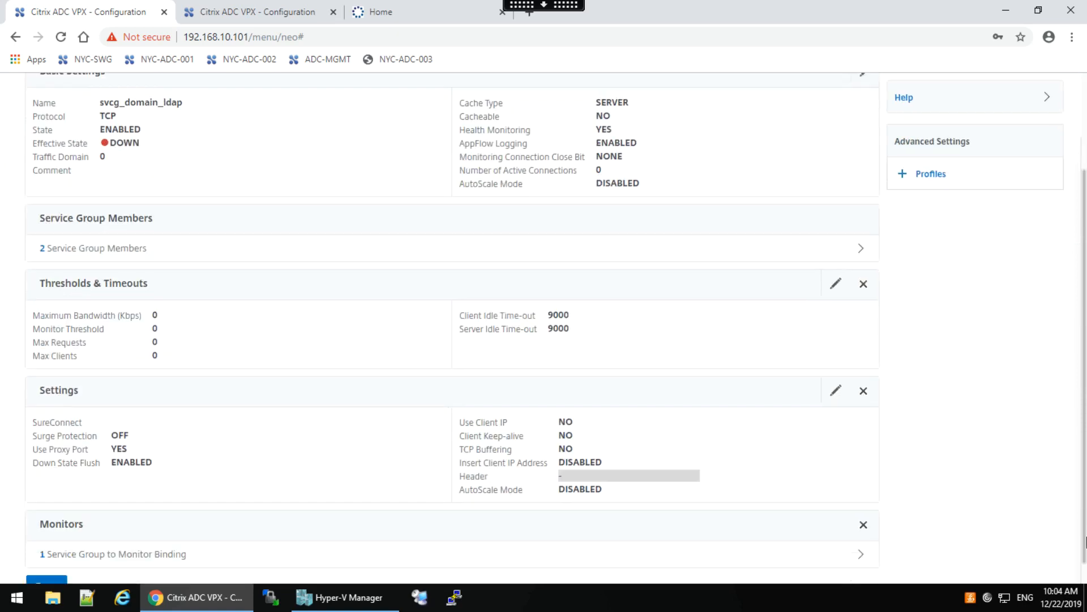
click(161, 536)
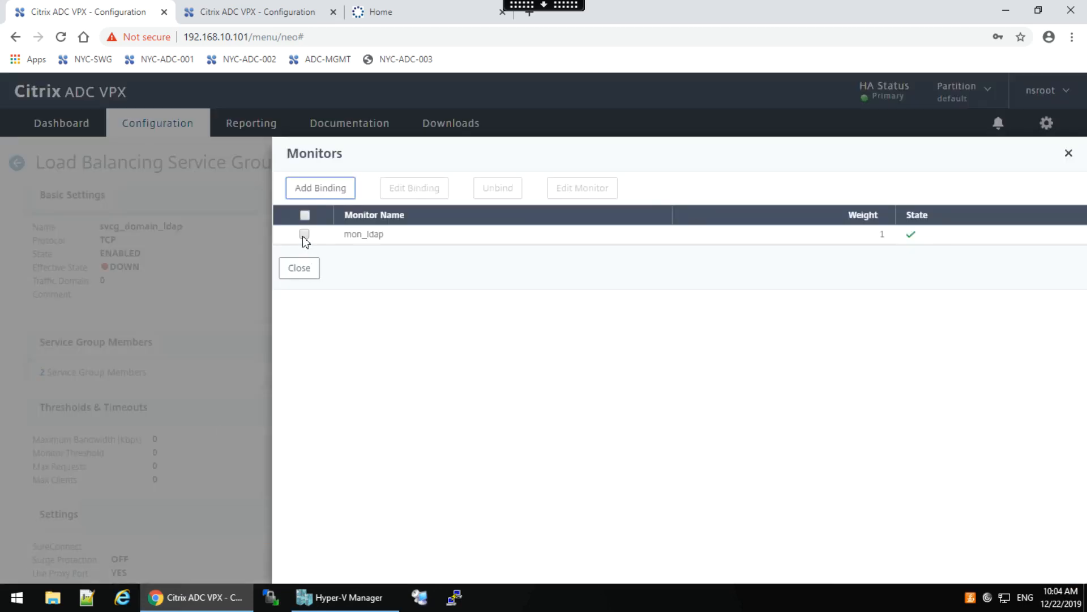
click(304, 235)
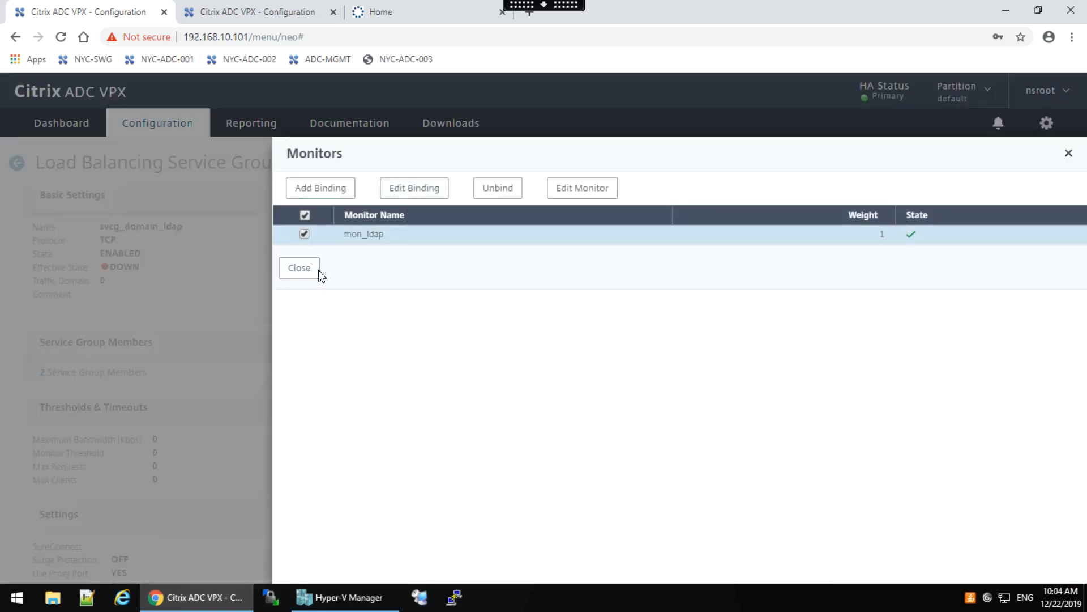
click(499, 190)
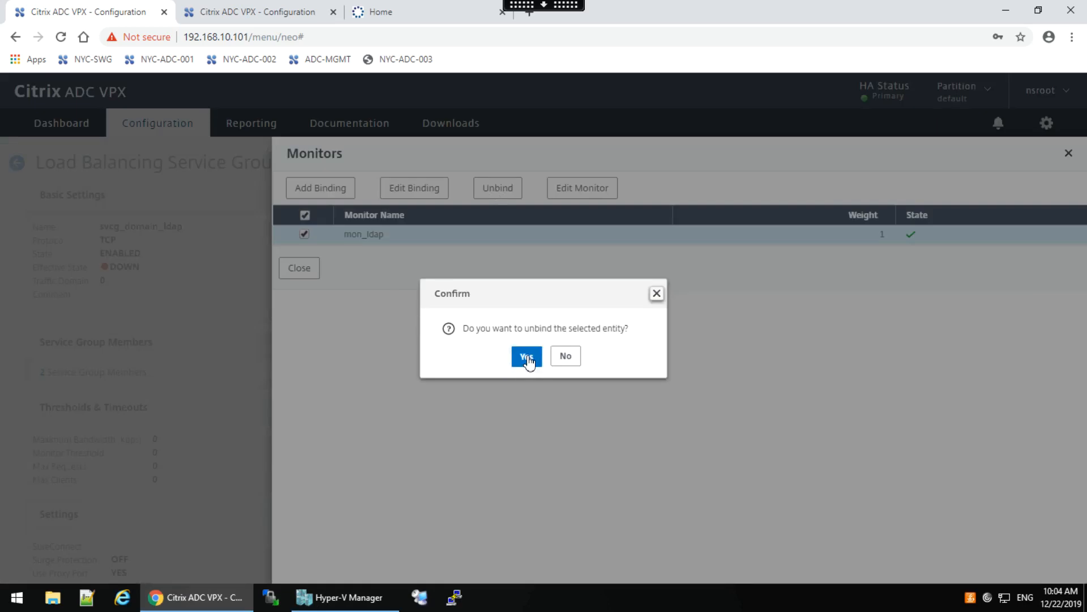
click(527, 360)
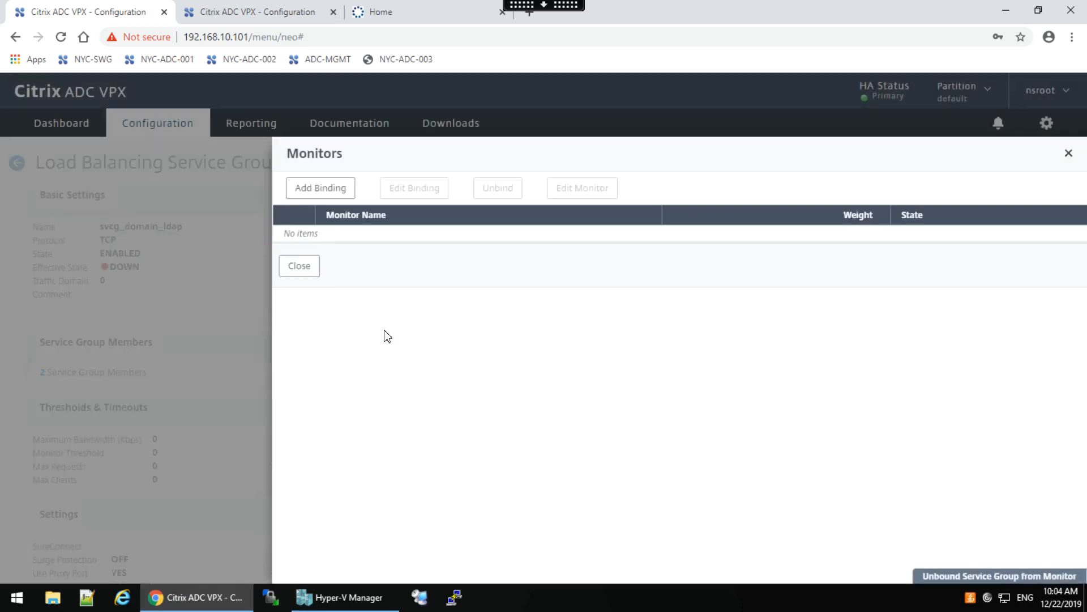
click(302, 269)
scroll(848, 438, down, 3)
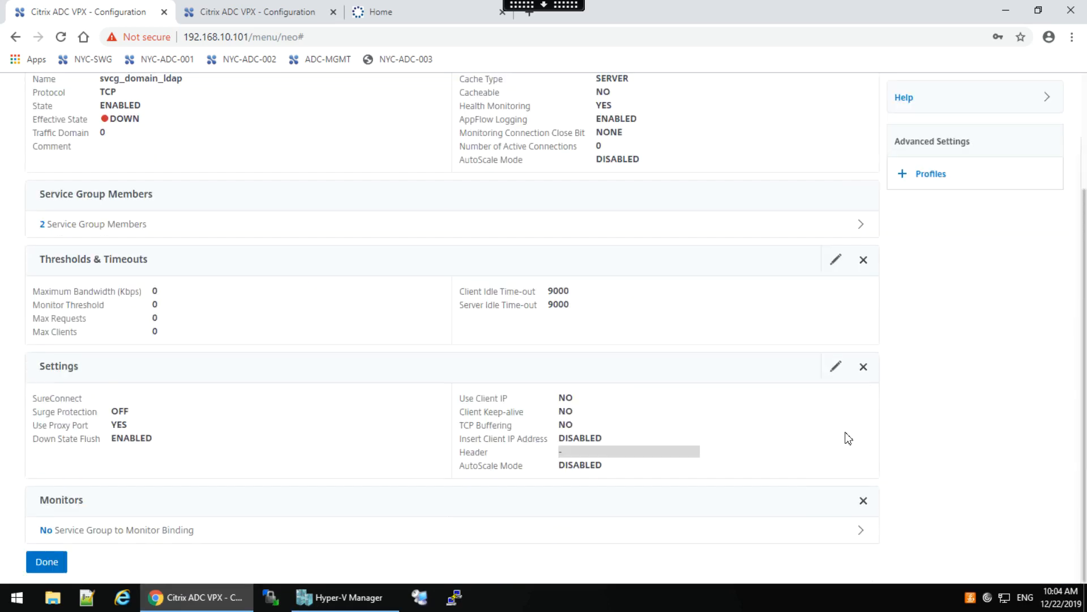
click(48, 565)
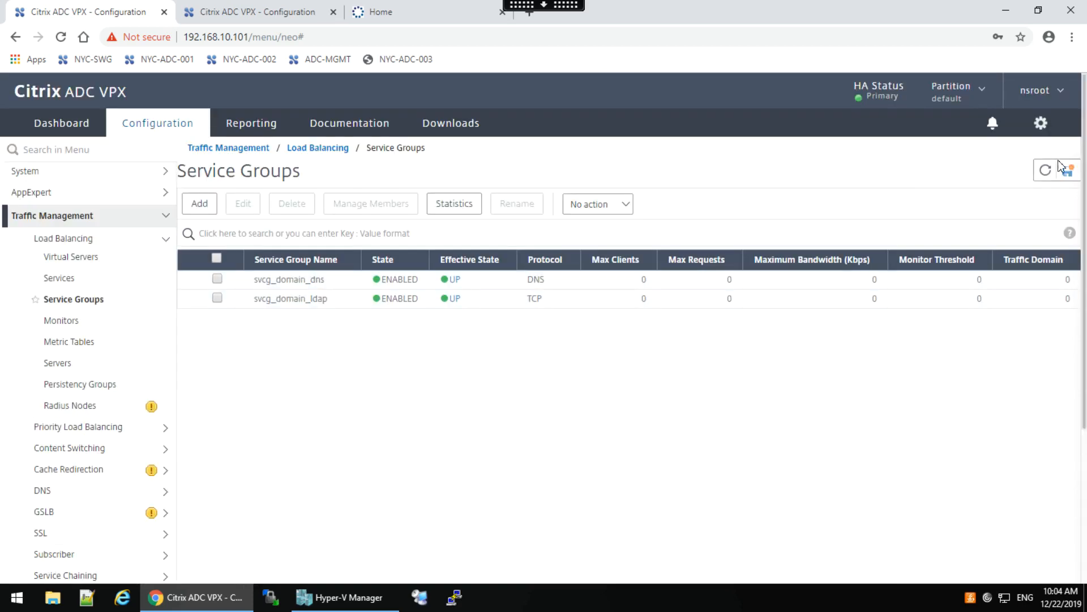
Refresh service groups, check all three virtual servers are UP, and exit to the lab page.
click(1045, 171)
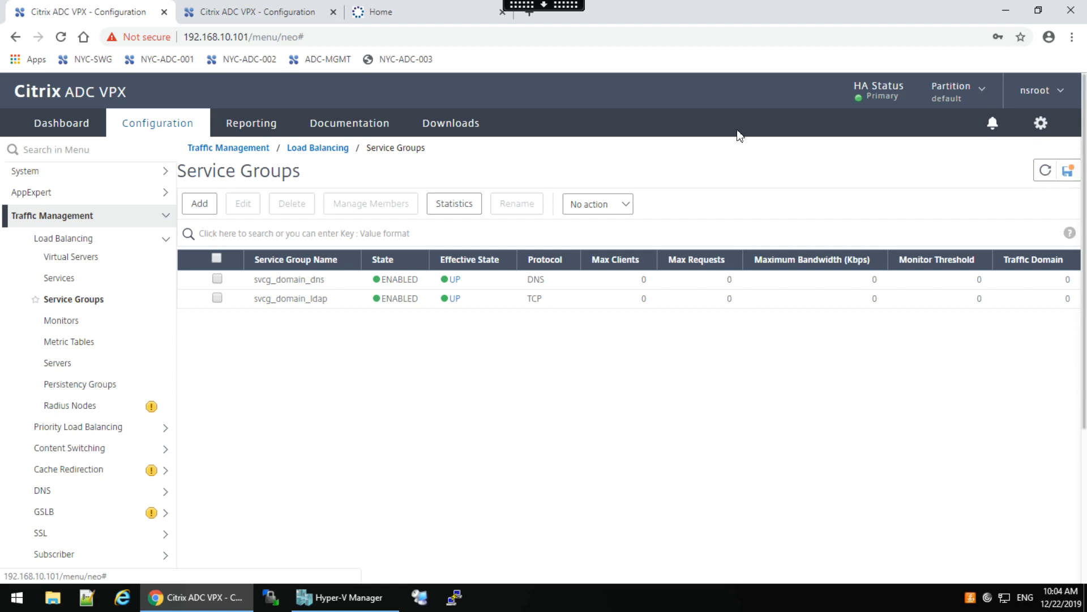
click(67, 260)
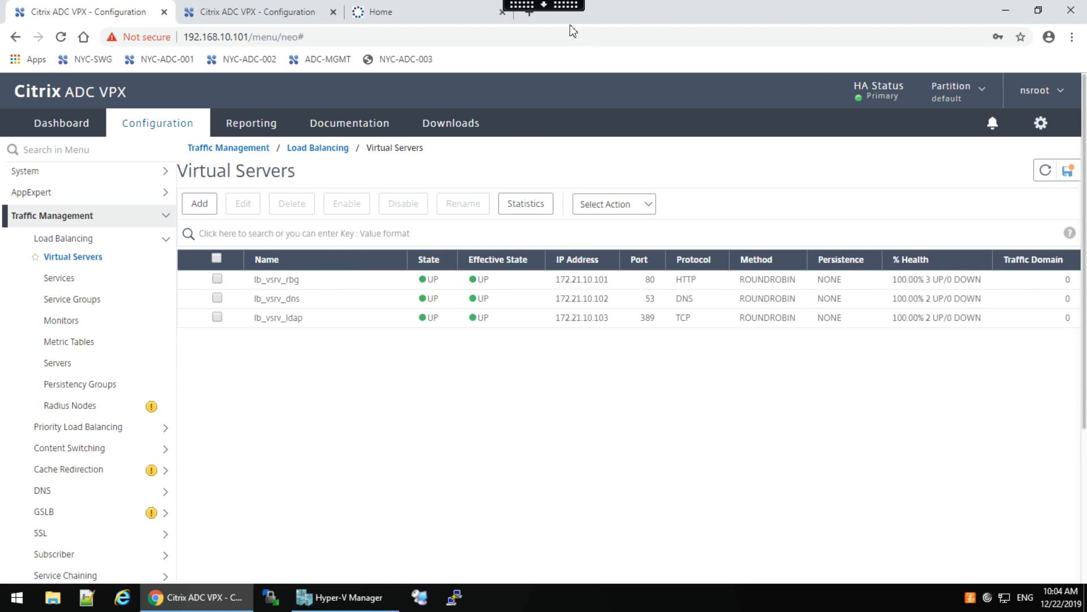
click(535, 6)
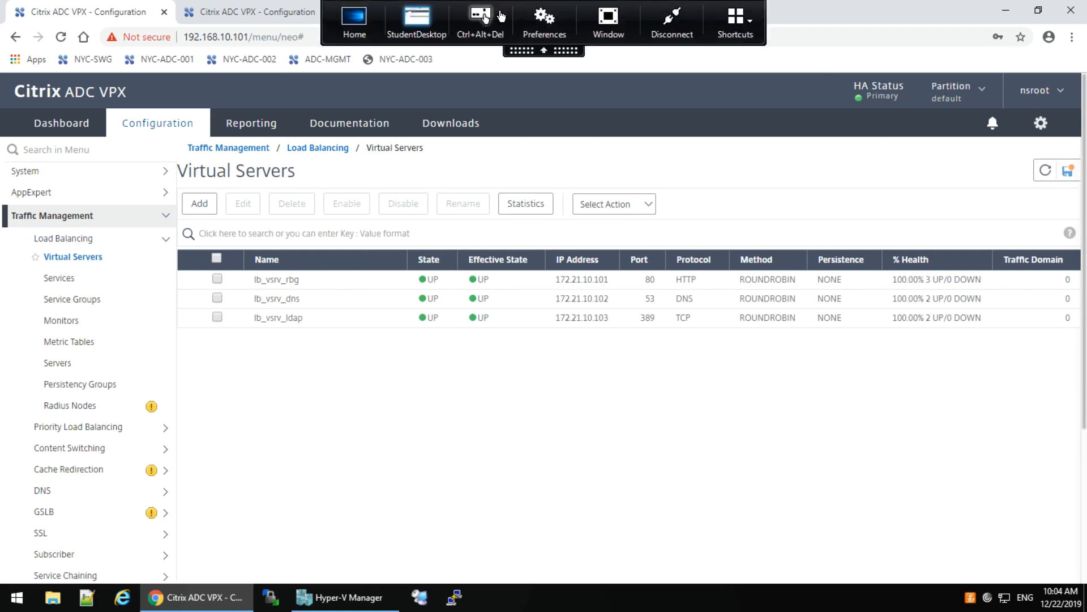
click(357, 20)
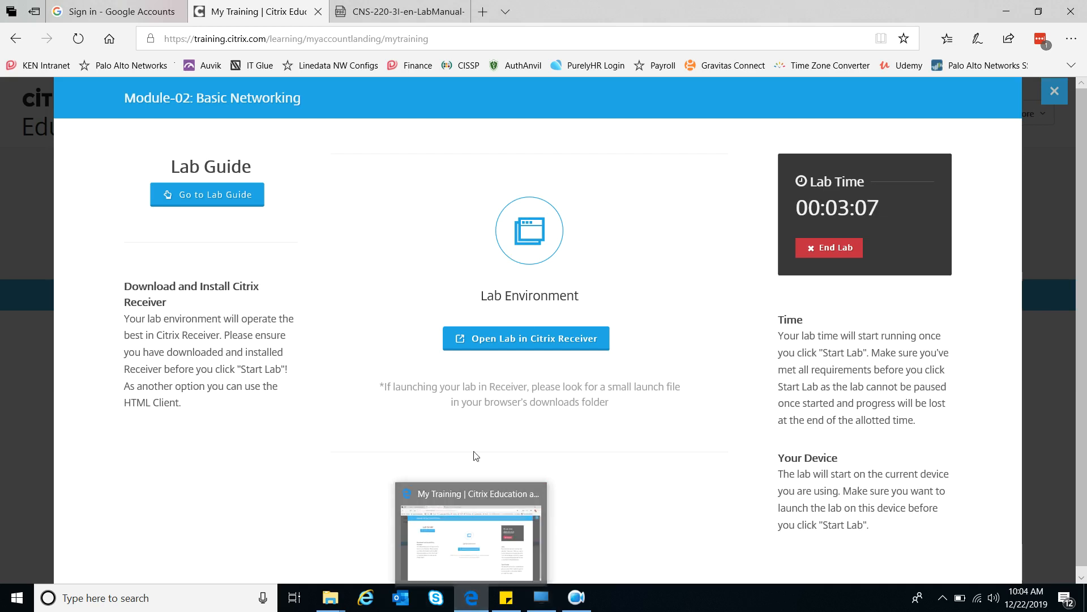
click(576, 597)
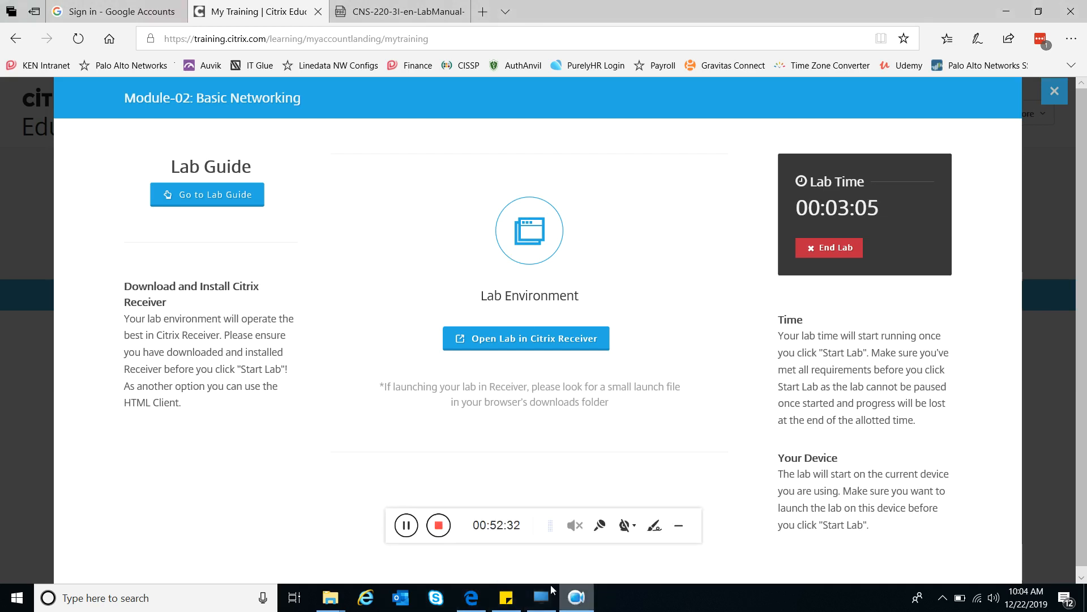